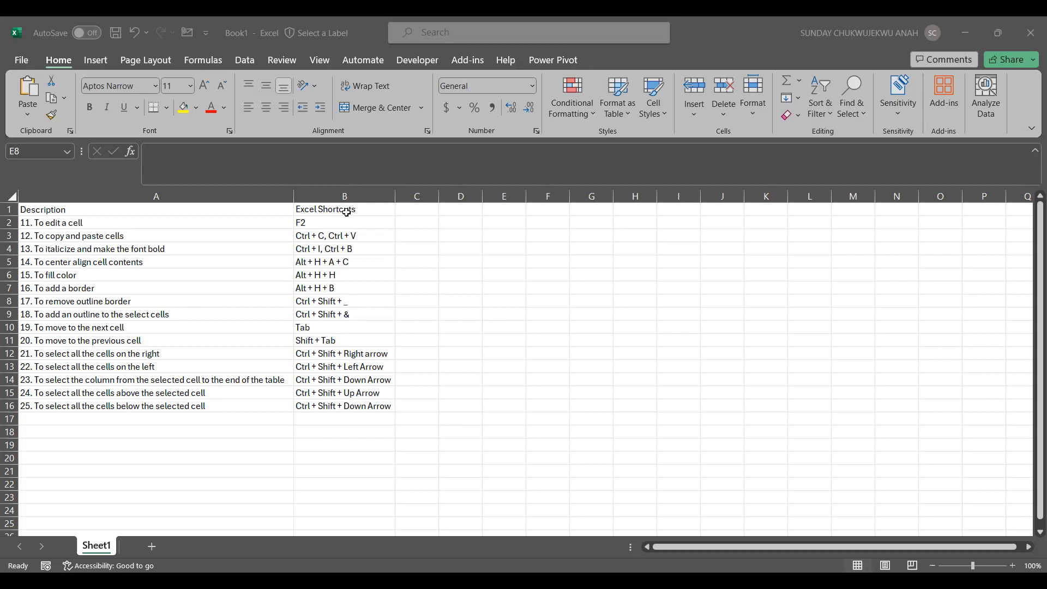
click(347, 212)
key(Escape)
key(Escape)
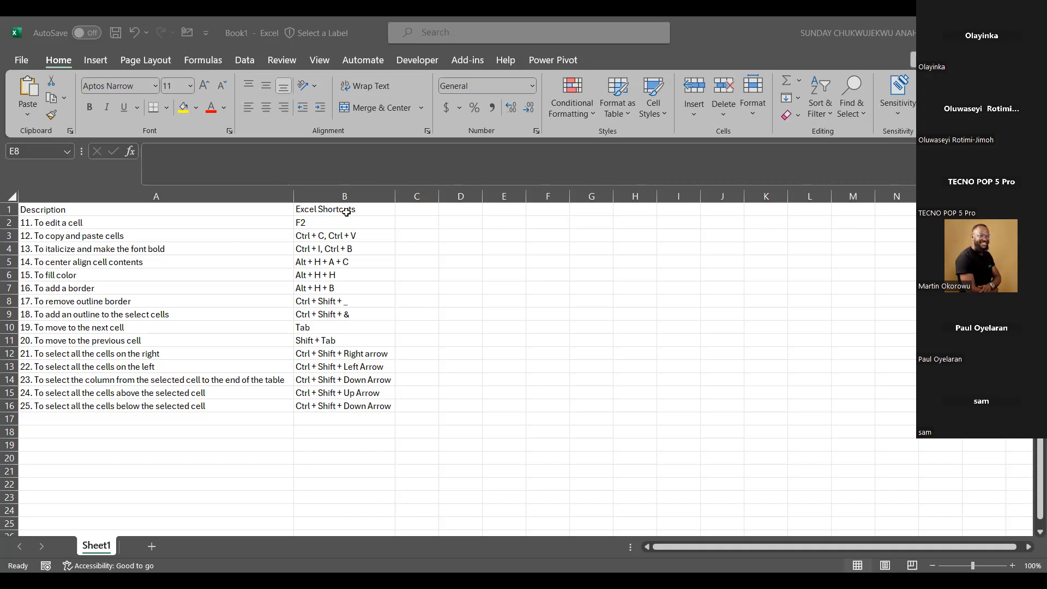
key(ctrl+c)
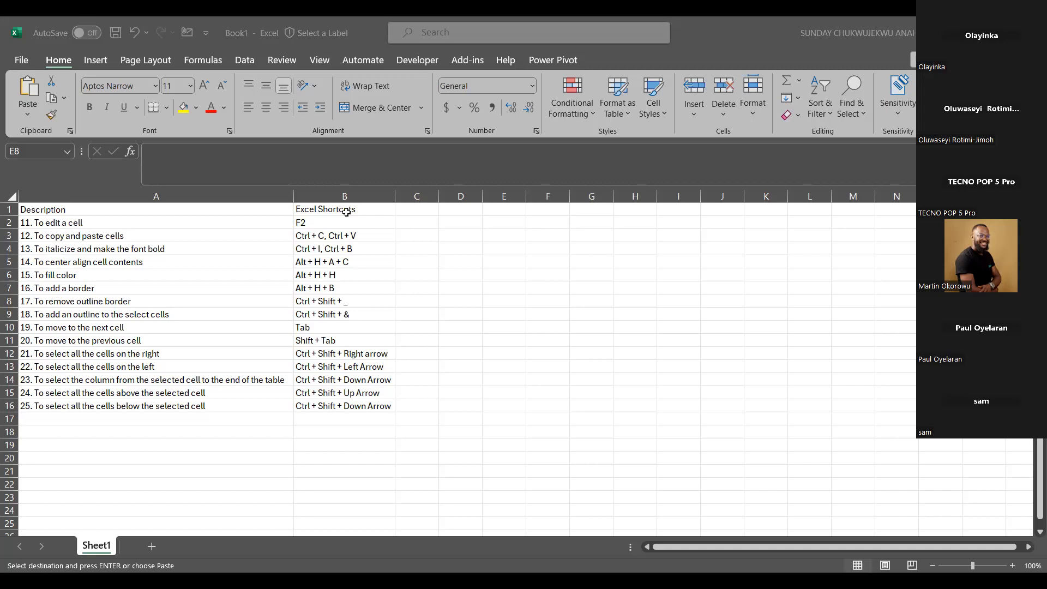
key(Escape)
key(ctrl+c)
key(Escape)
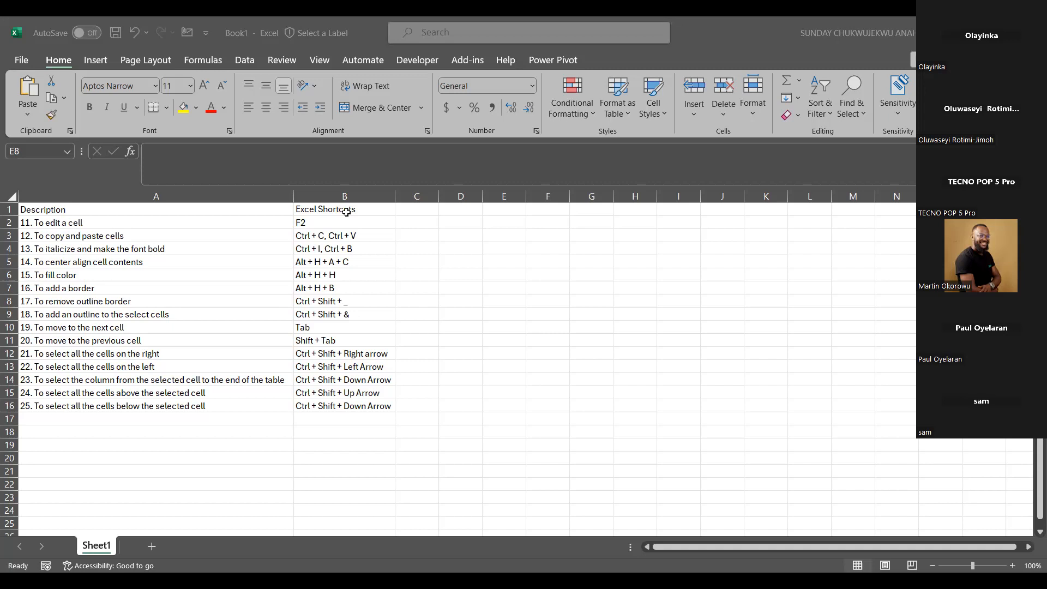
key(F2)
key(F2)
key(Escape)
key(F2)
key(Escape)
key(alt+h)
key(f)
key(p)
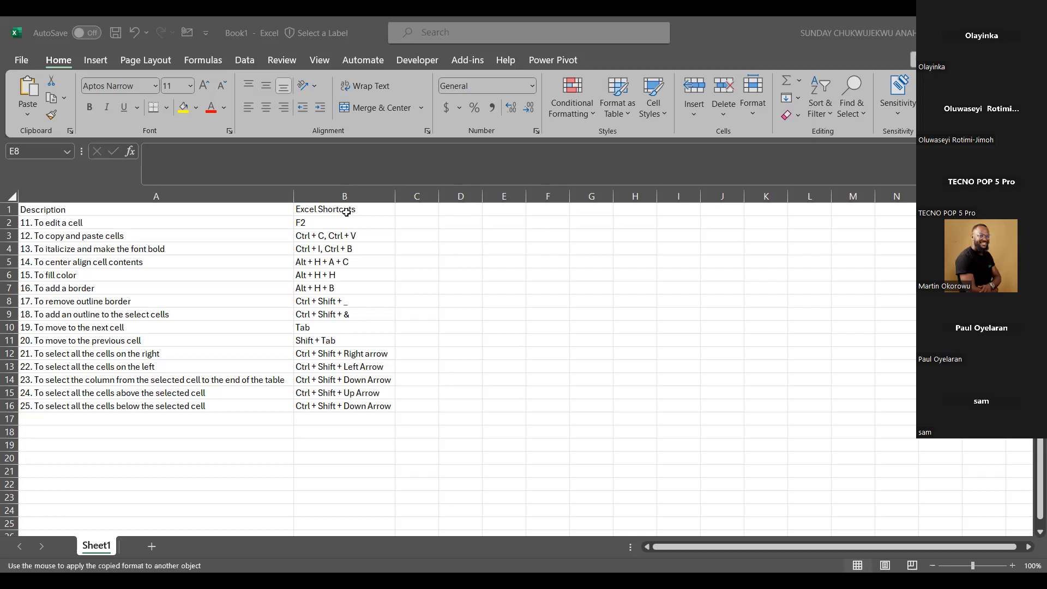
key(Escape)
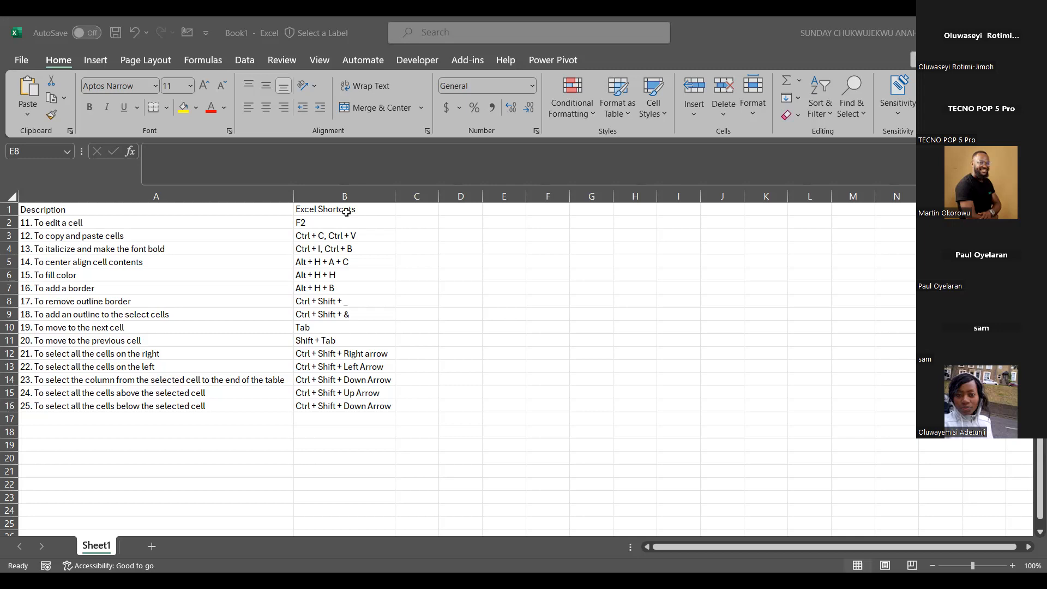
key(F2)
key(Escape)
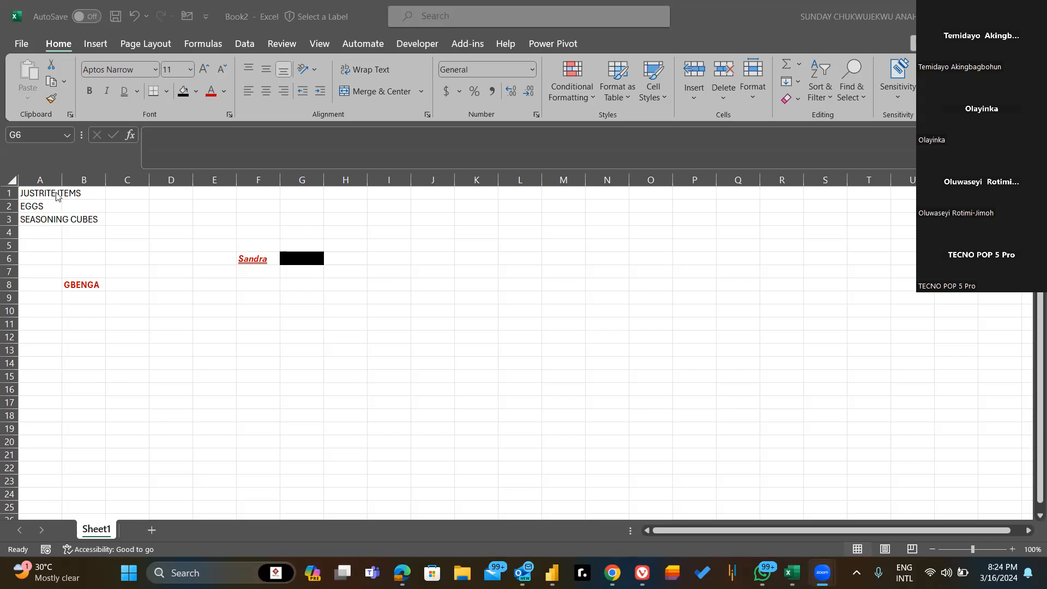
- Clear the contents of the entire Book2 worksheet and select cell A1
click(114, 348)
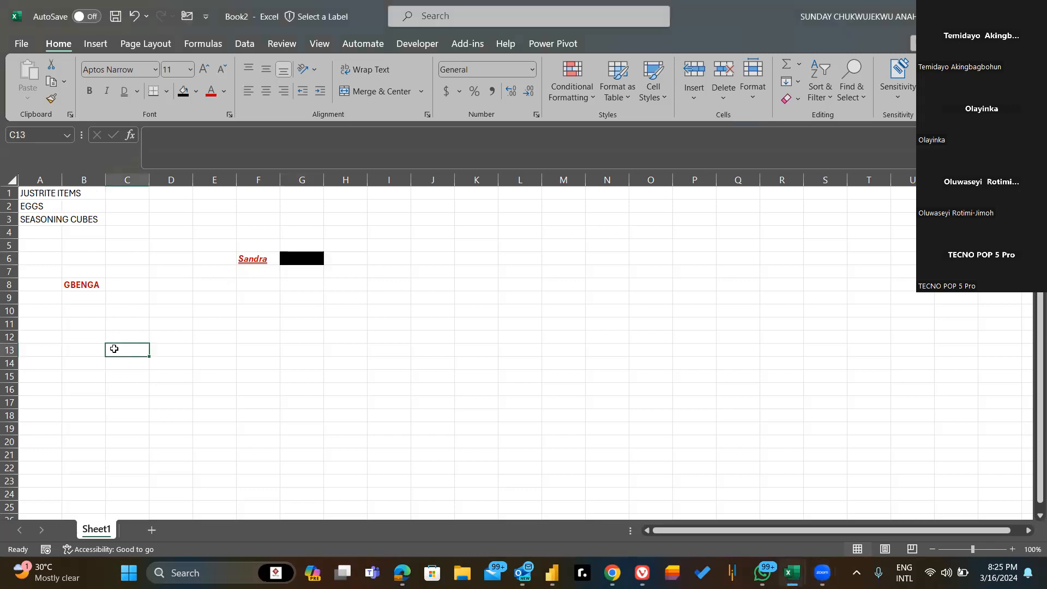
key(ctrl+a)
key(Delete)
click(211, 181)
click(87, 230)
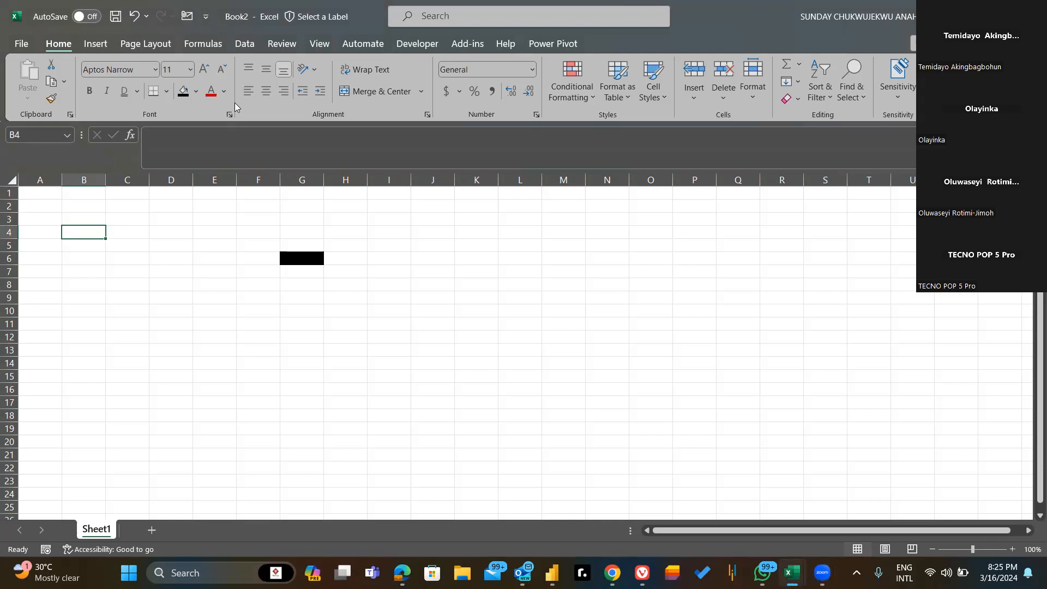
click(33, 197)
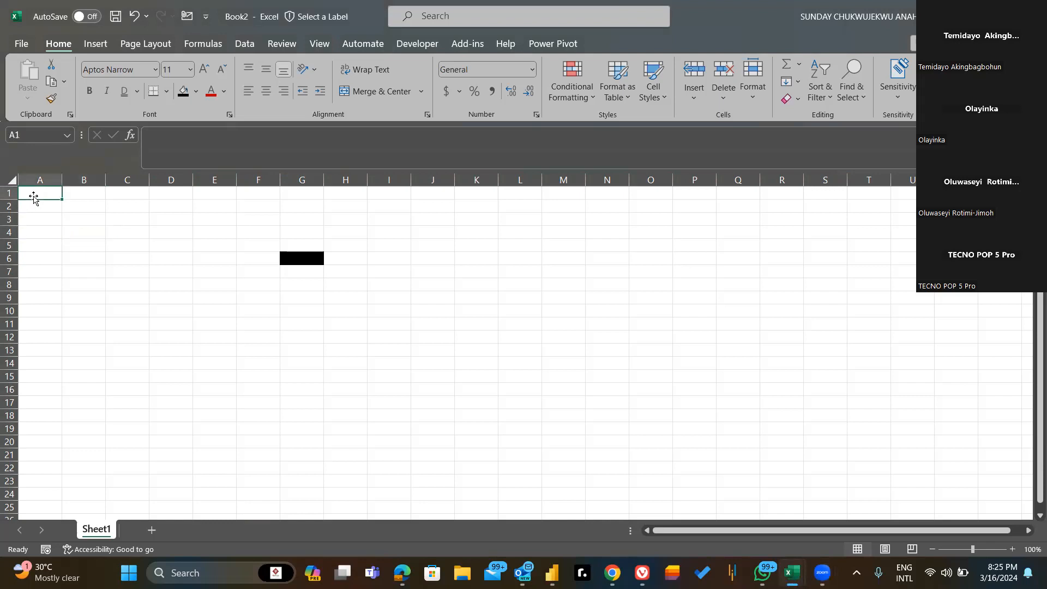
- Change the black fill colour of cell G6 to white
click(289, 259)
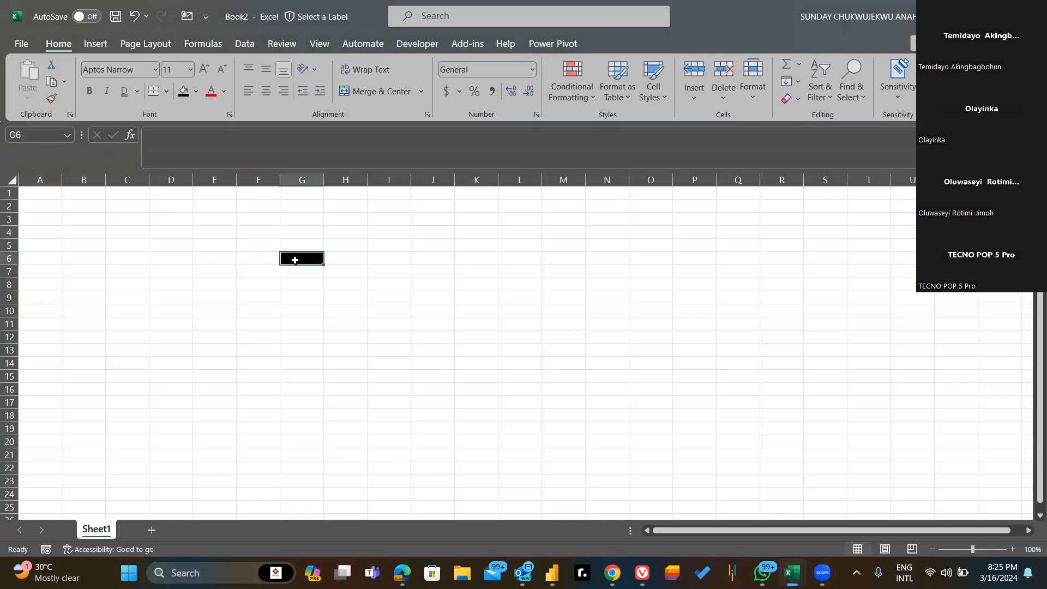
click(195, 94)
click(181, 128)
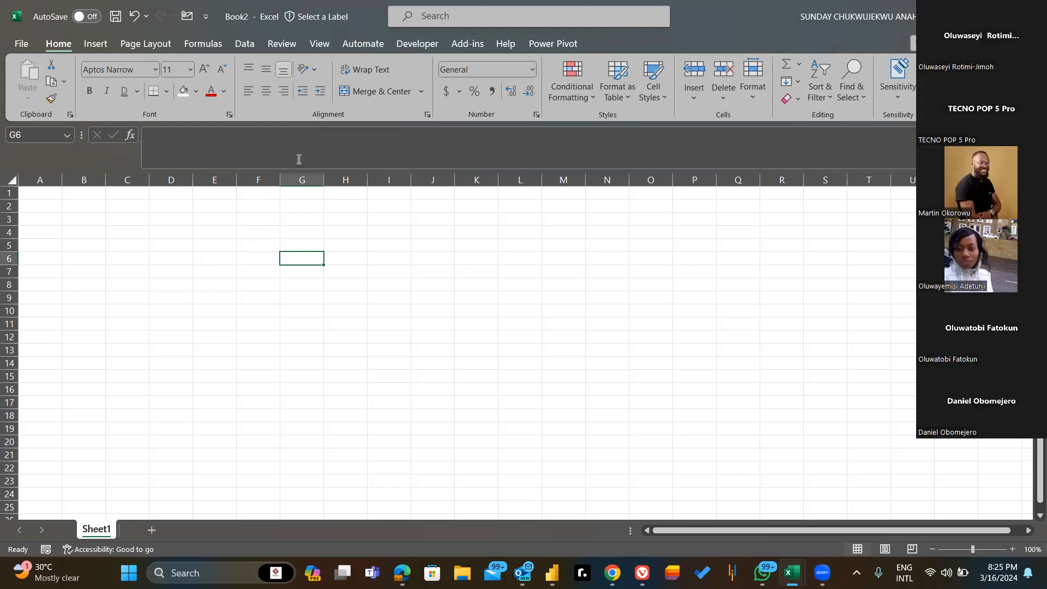
click(337, 68)
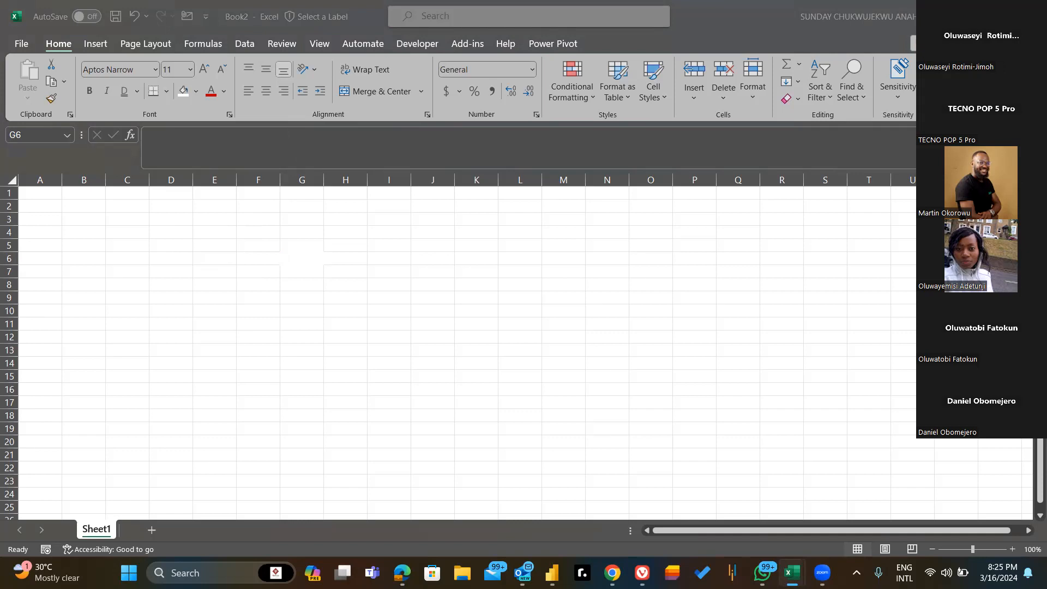
click(750, 304)
click(52, 99)
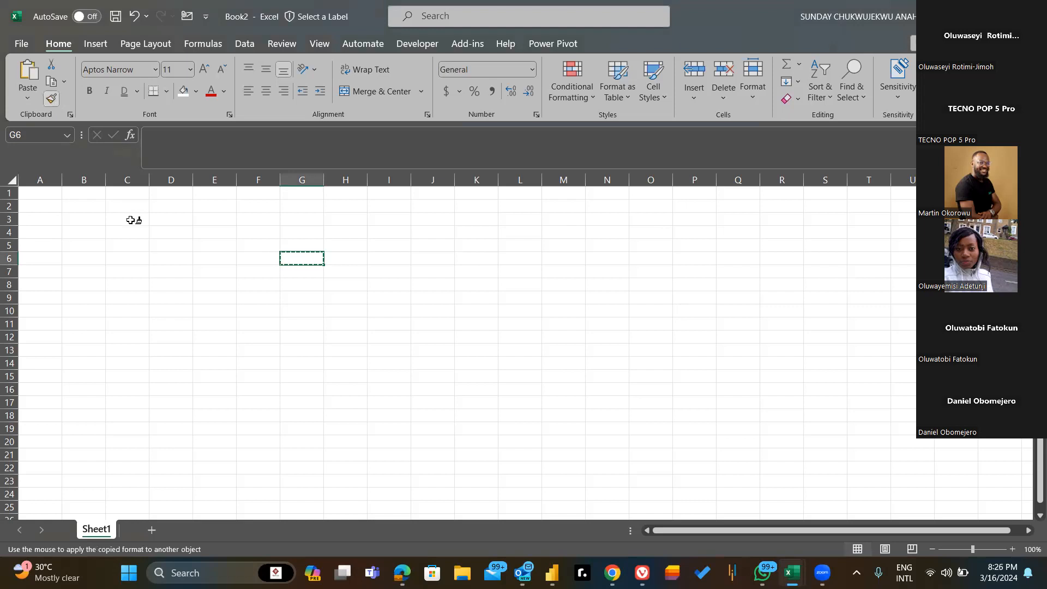
key(Escape)
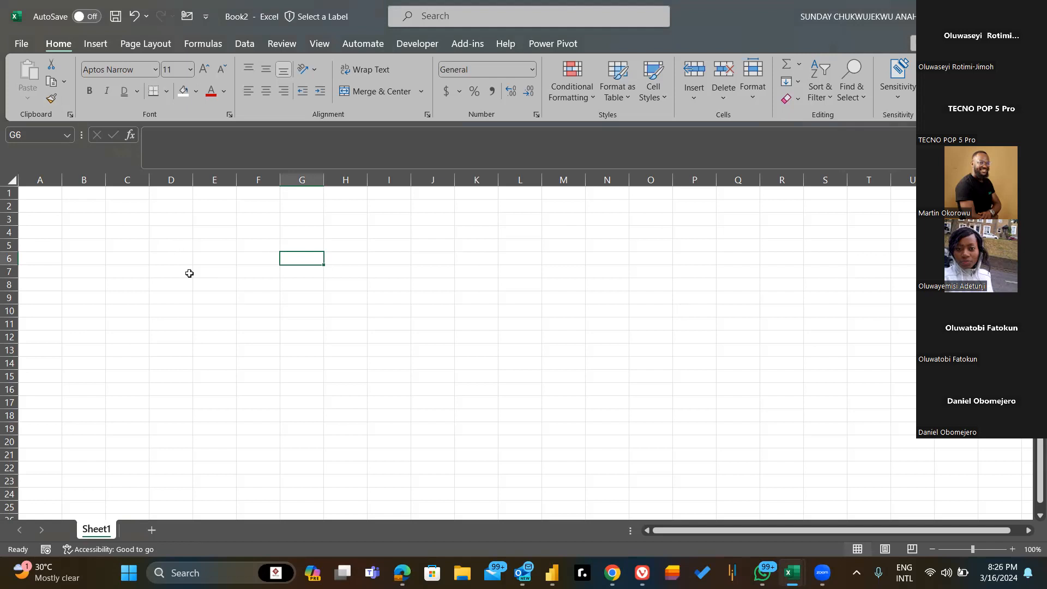
- Enter a sample first name in cell A5 and format its text bold, italic, double-underlined and dark blue
click(39, 246)
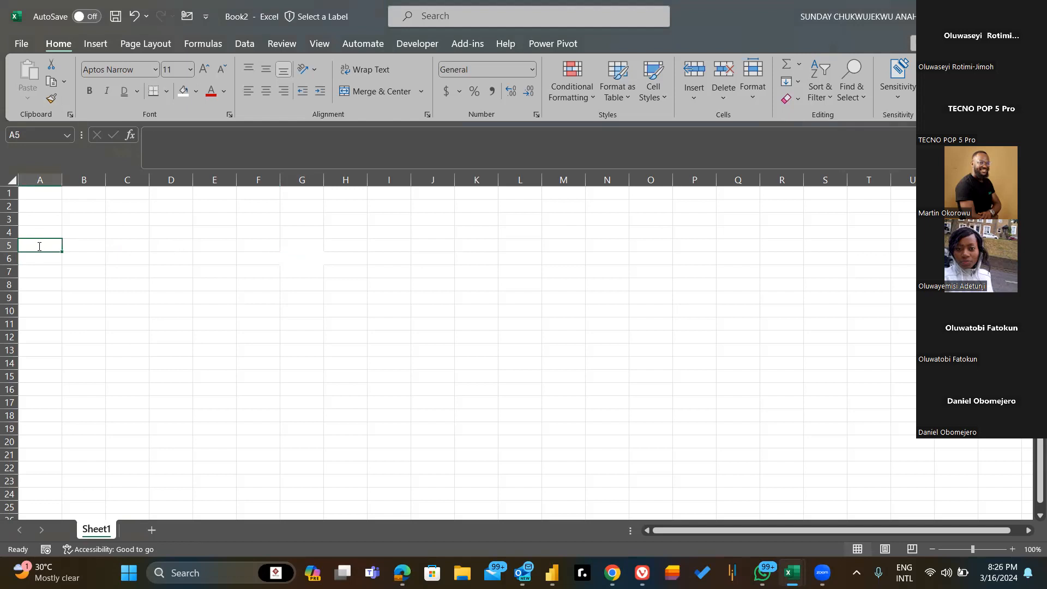
text(GBENGA)
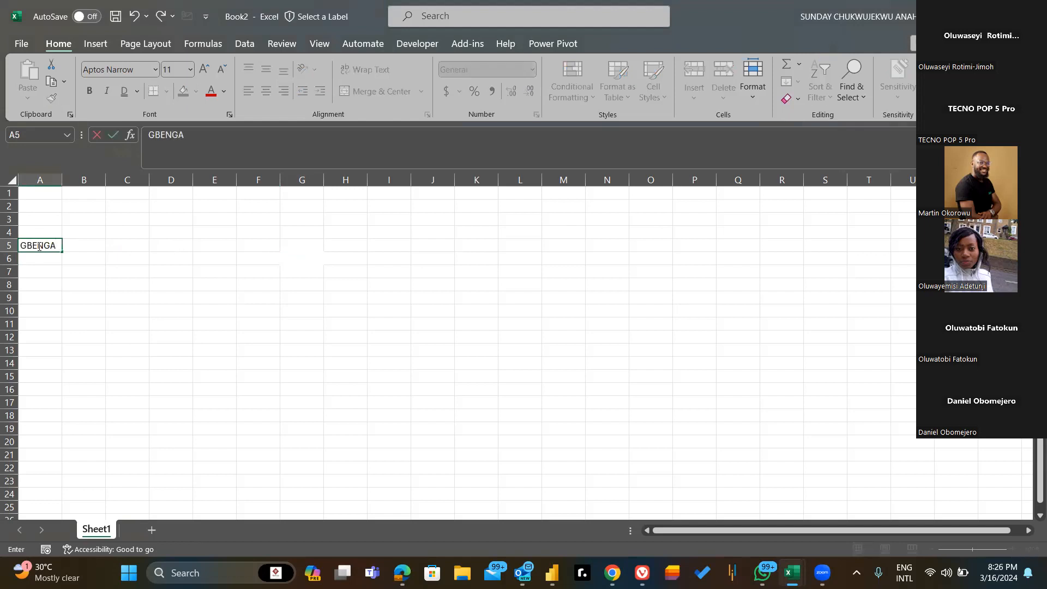
key(ctrl+a)
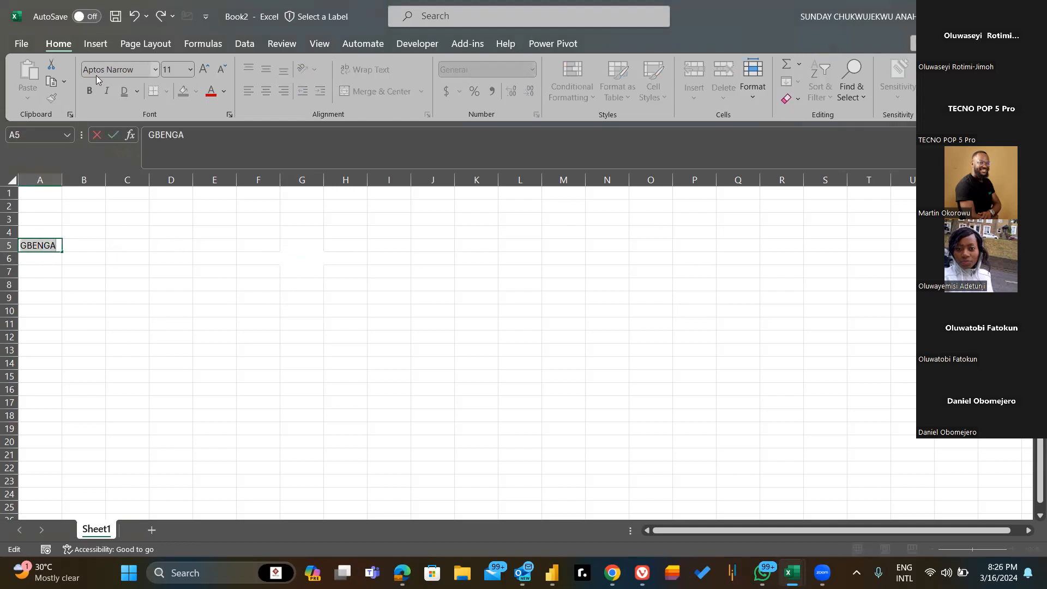
click(90, 92)
click(107, 93)
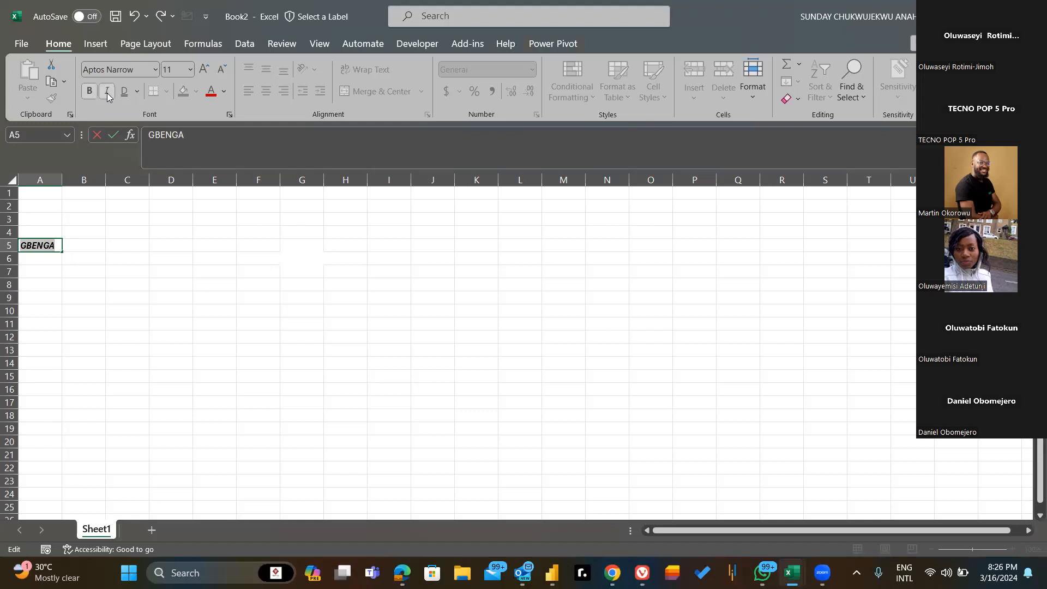
click(137, 92)
click(155, 131)
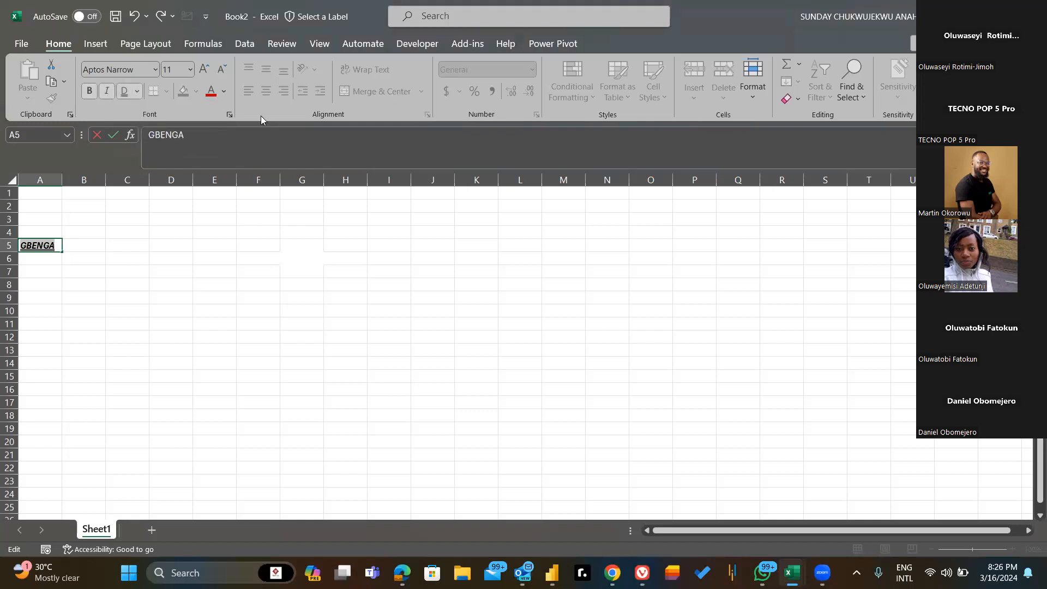
click(224, 93)
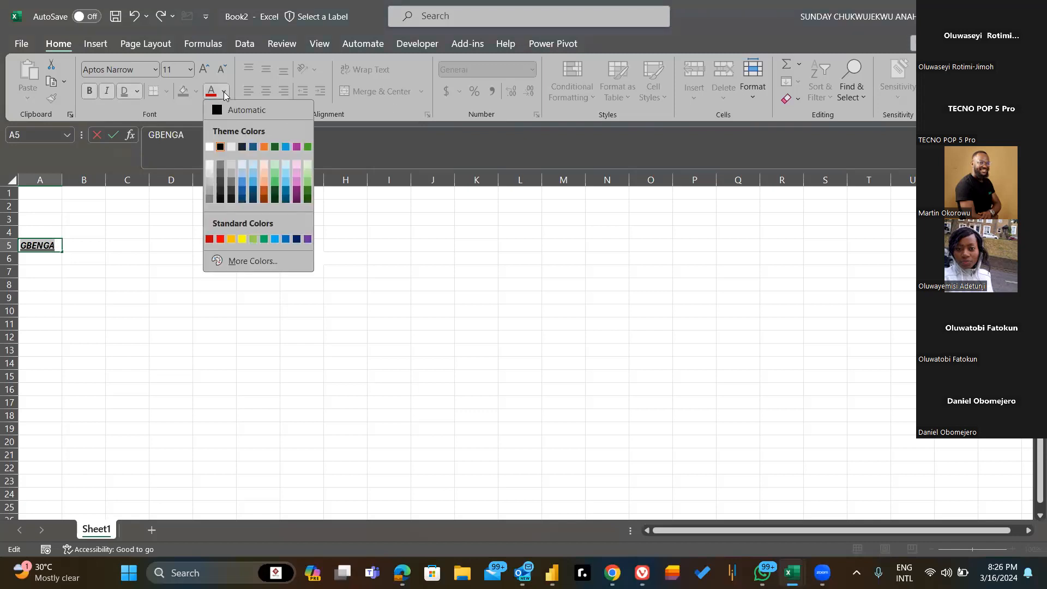
click(297, 240)
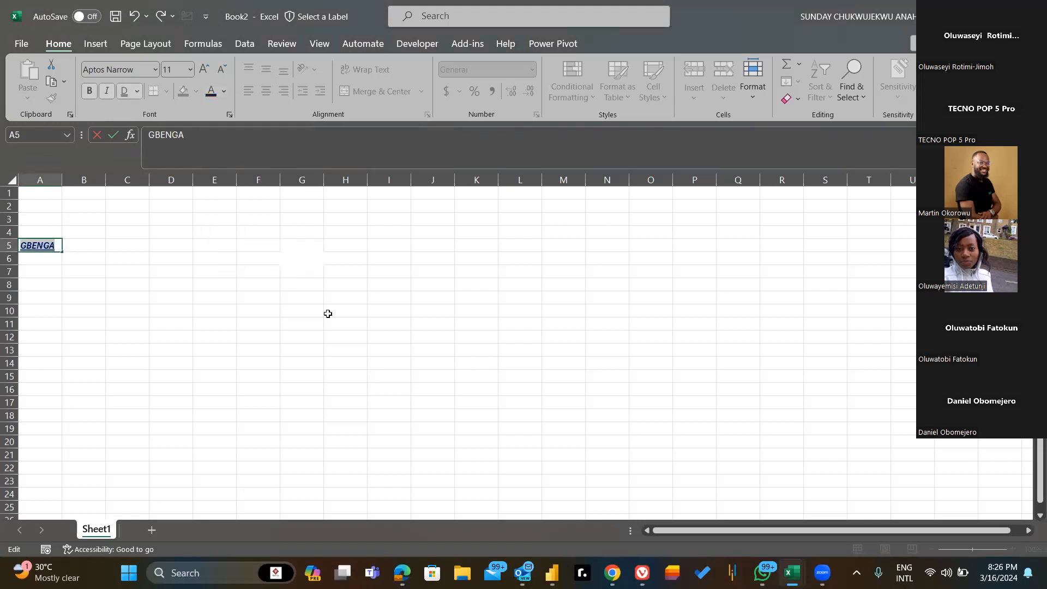
- Enter a second sample first name in capital letters in cell I5, correcting its spelling
click(396, 247)
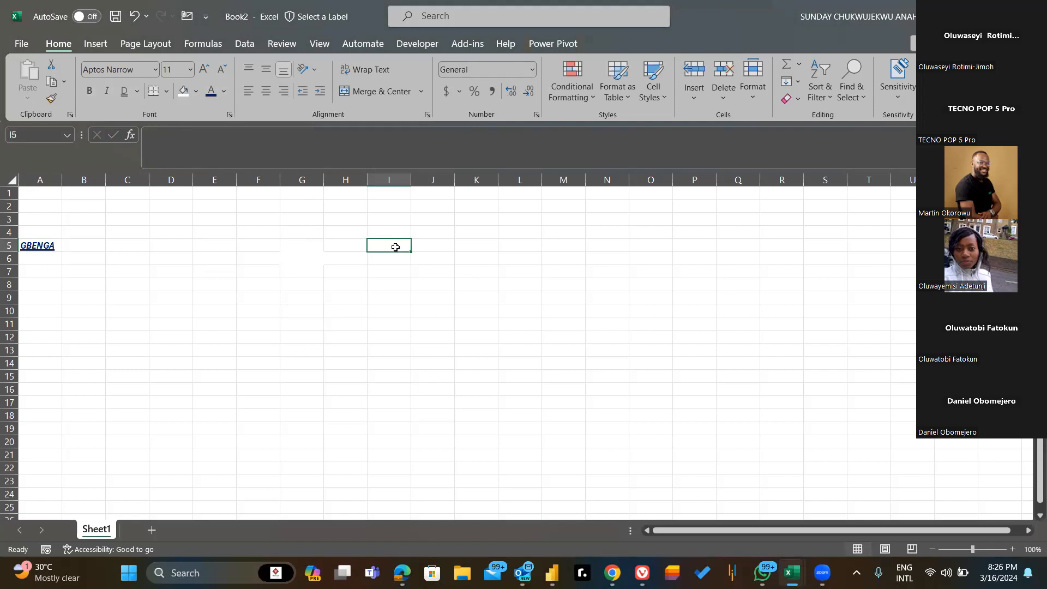
text(SANDA)
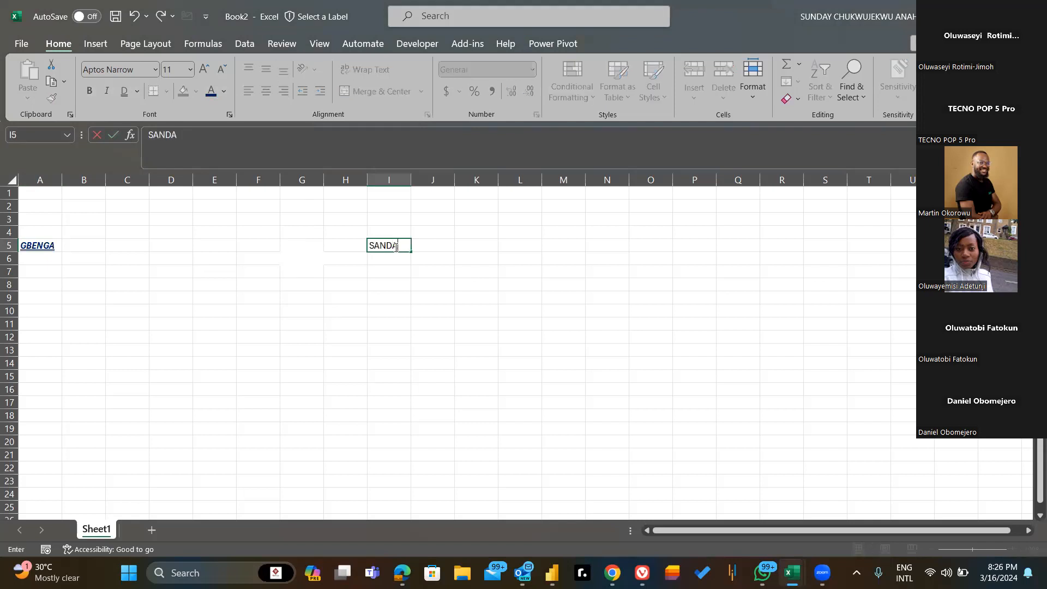
key(BackSpace)
text(RA)
key(Return)
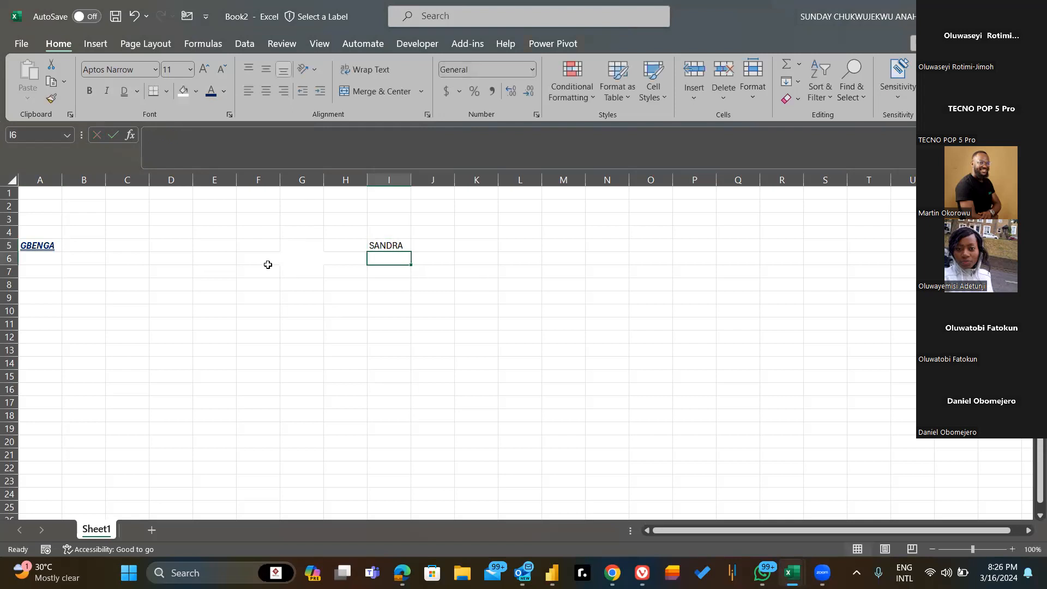
- Copy the text formatting of cell A5 onto cell I5 with Format Painter
click(388, 243)
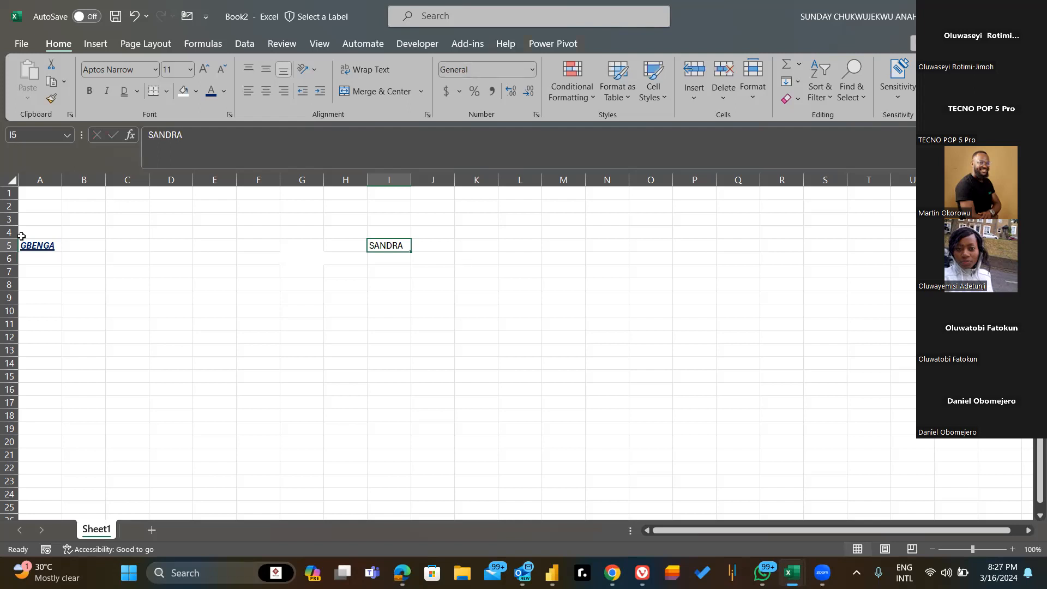
click(35, 247)
click(52, 100)
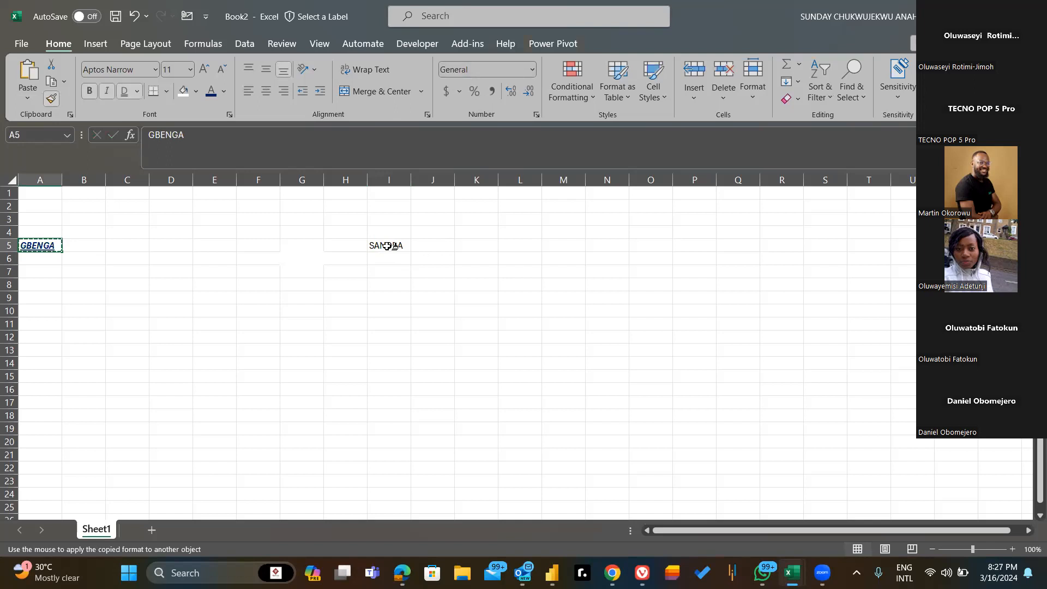
click(387, 246)
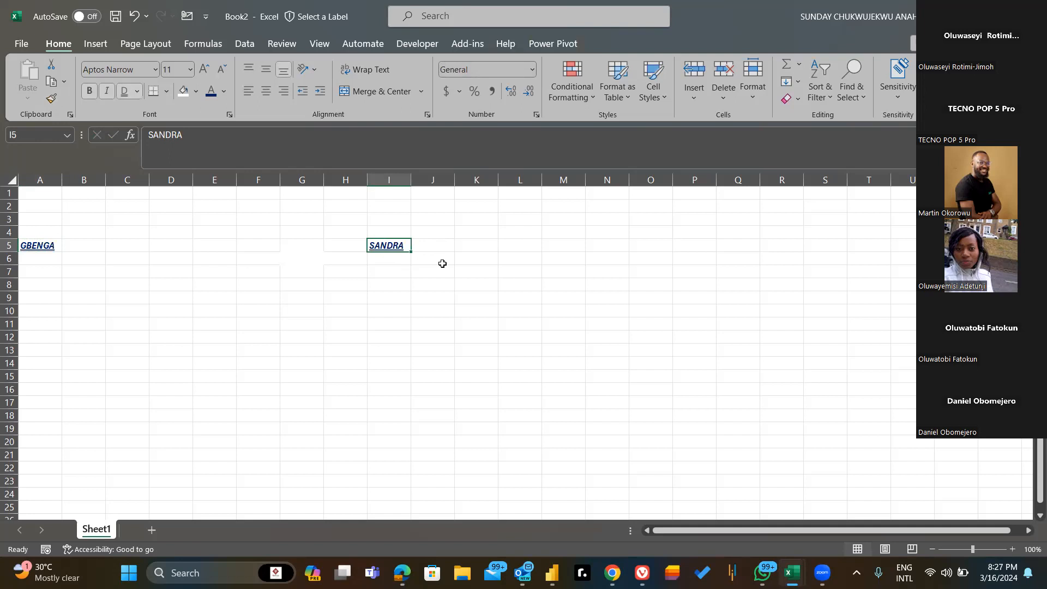
- Repeat the Format Painter copy from cell A5 to cell I5
click(33, 246)
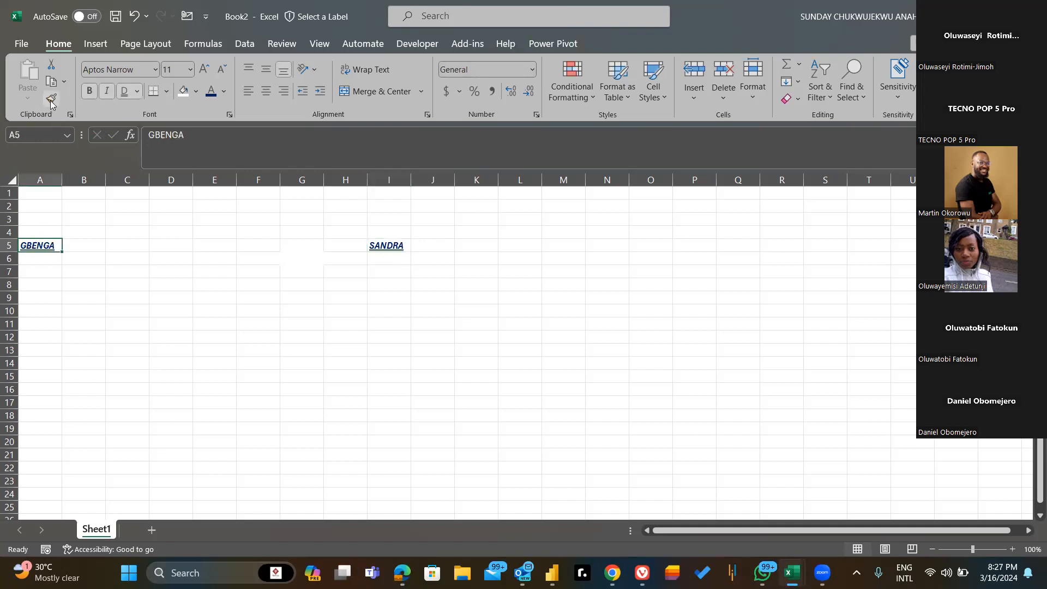
click(50, 99)
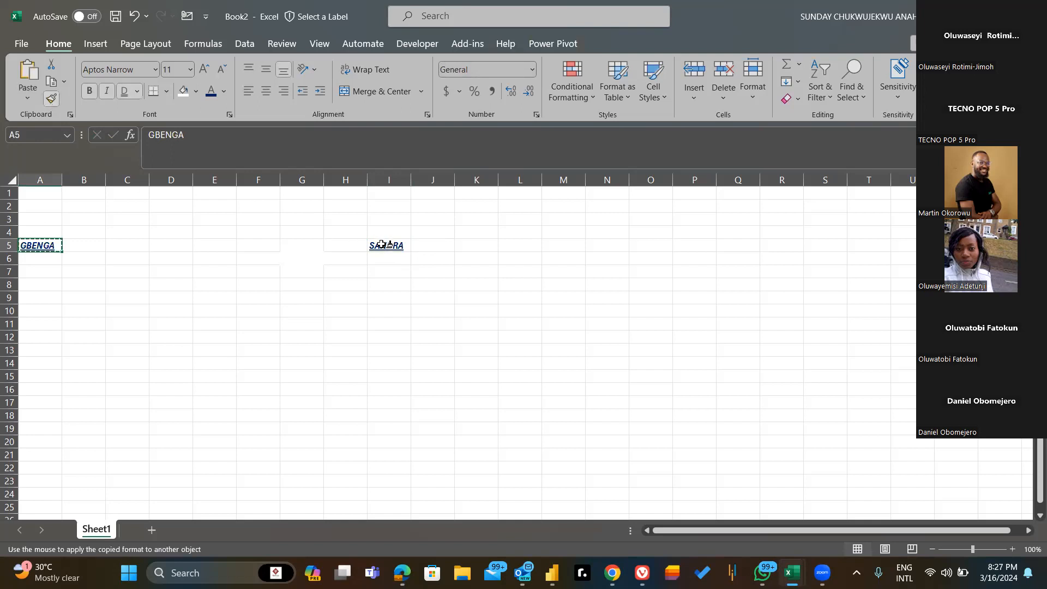
click(381, 244)
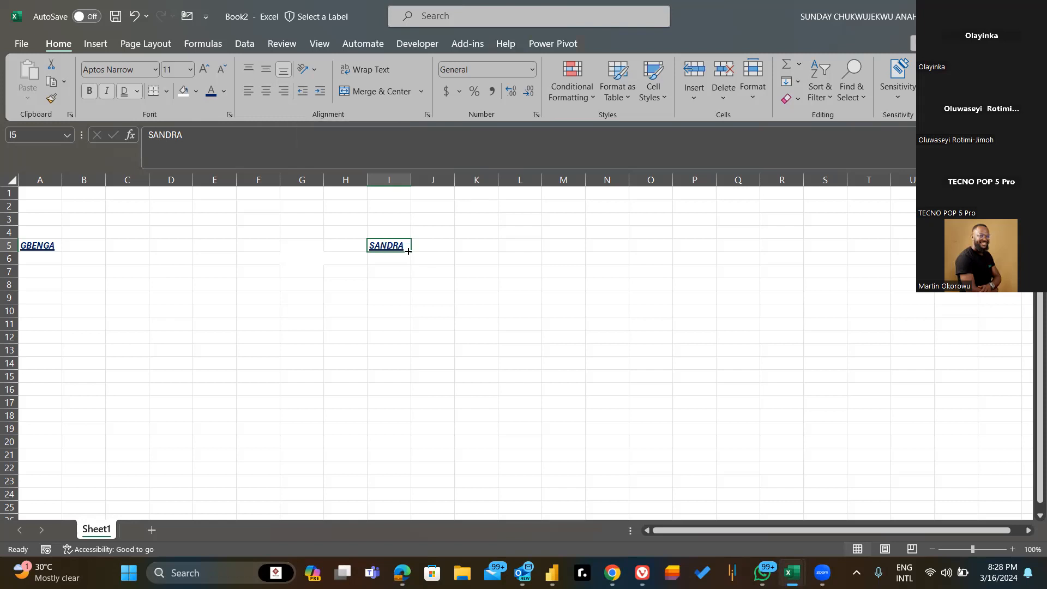
- Apply the Angle Counterclockwise orientation to the name in cell I5 and change it to Vertical Text
click(309, 73)
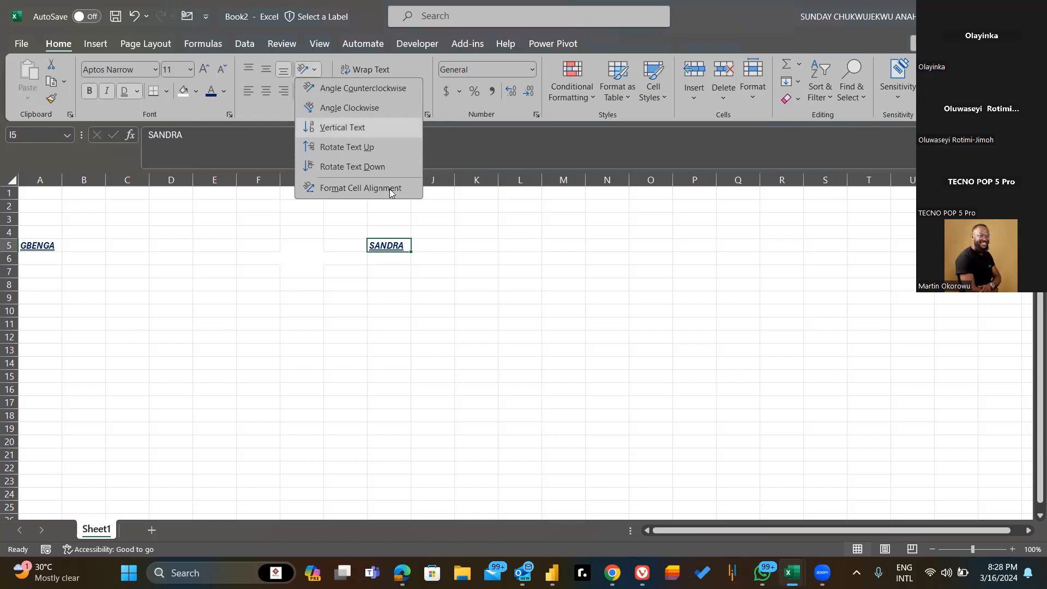
click(360, 90)
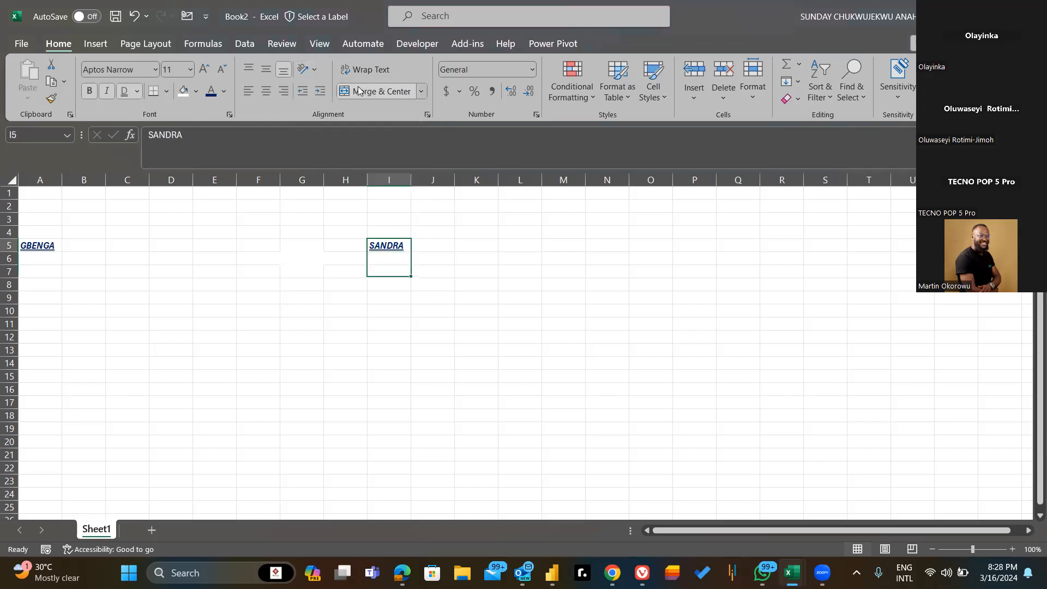
click(312, 69)
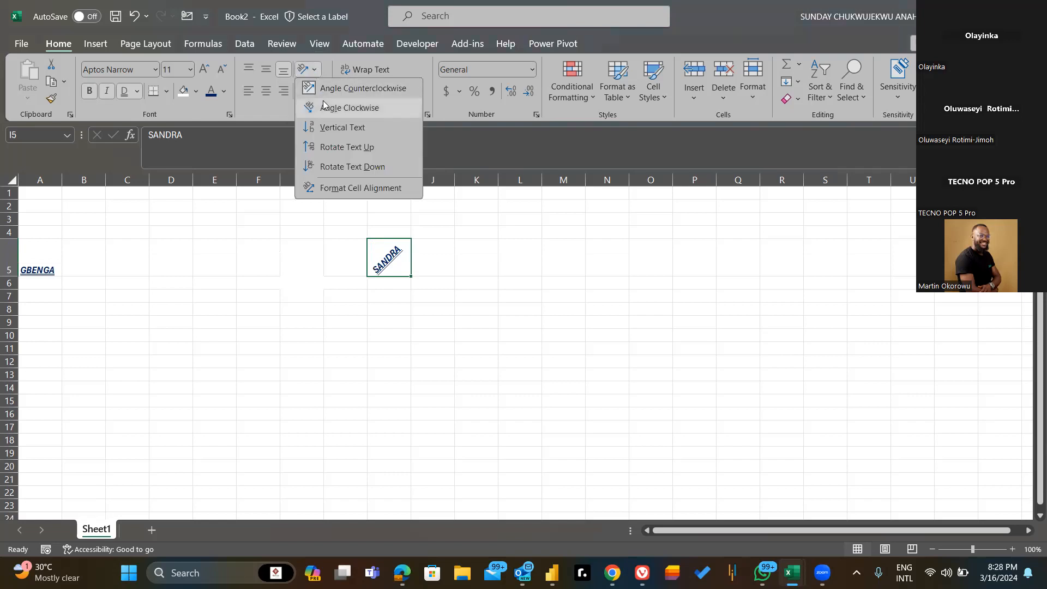
click(334, 126)
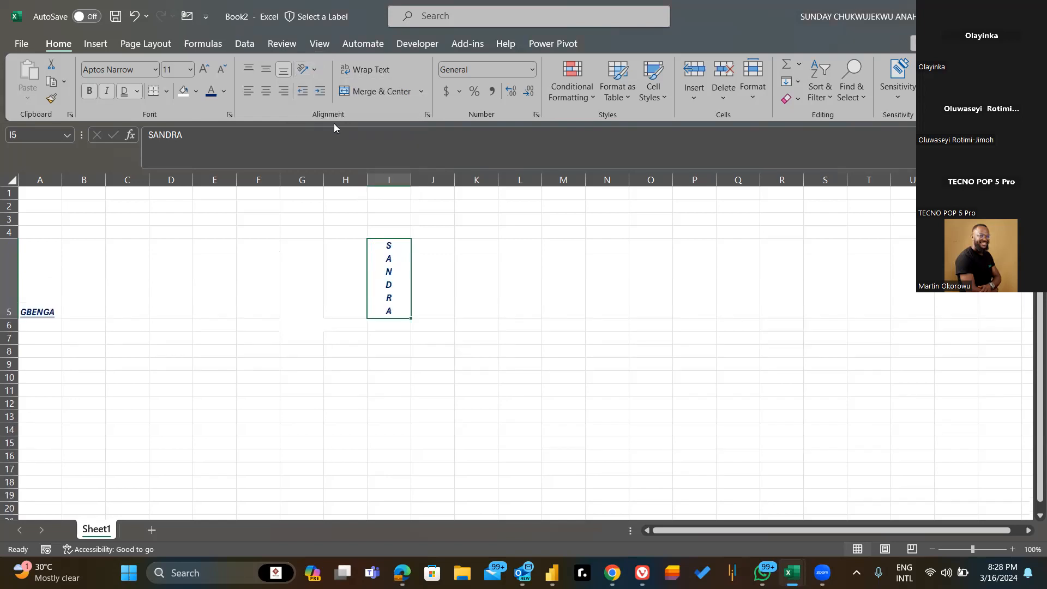
- Apply the Rotate Text Up orientation to cell I5 and switch it off again to make the text horizontal
click(315, 69)
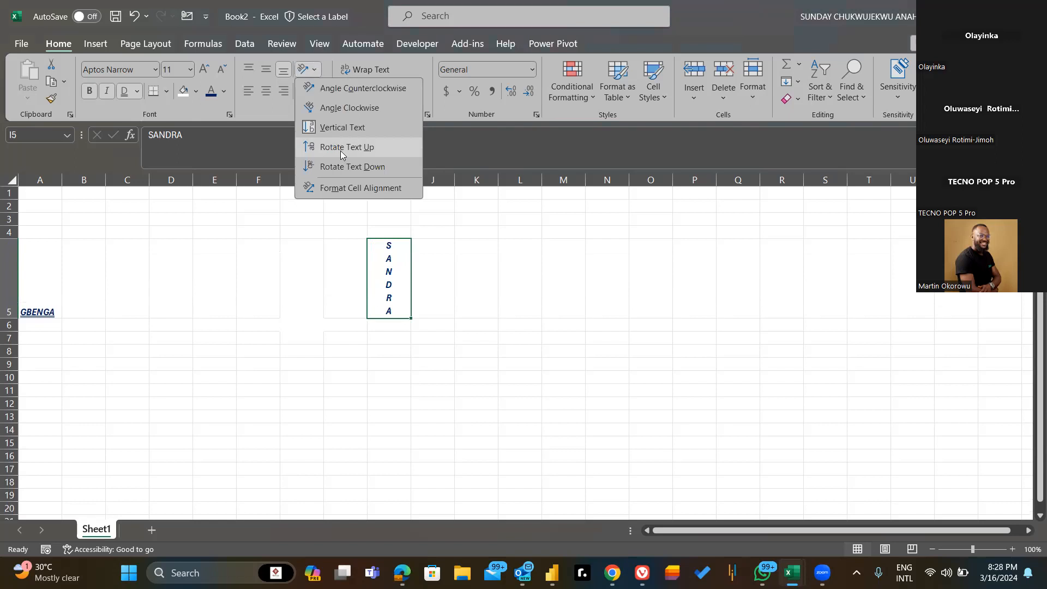
click(341, 150)
click(313, 69)
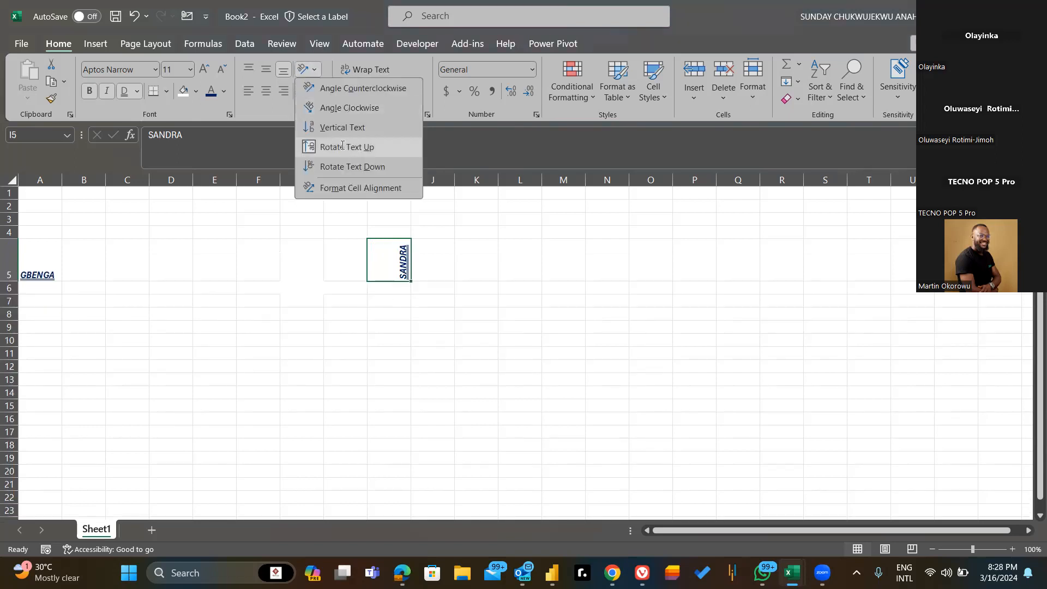
click(343, 146)
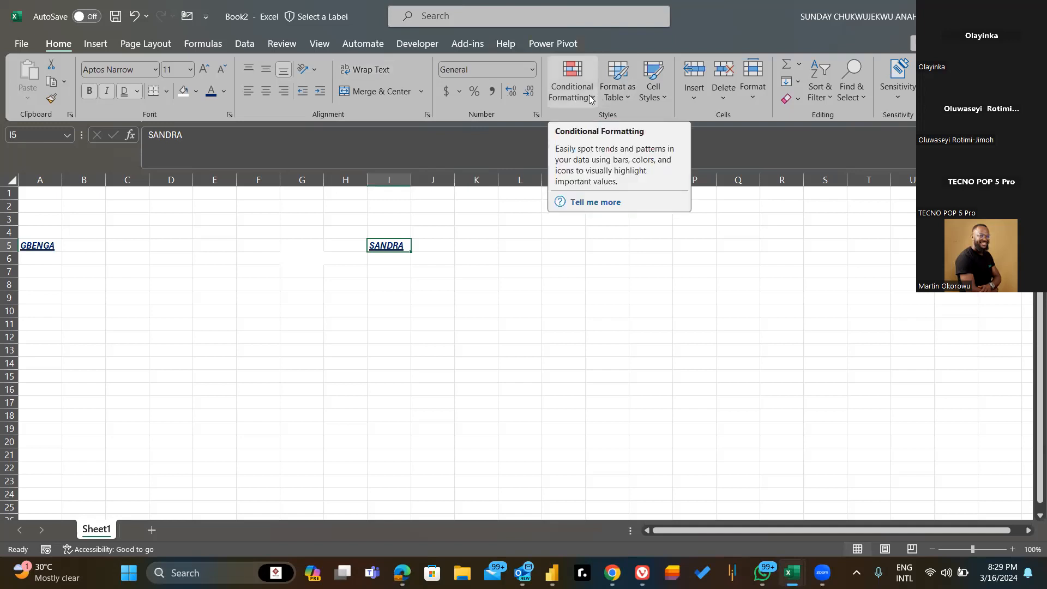
- Enter 100000 in cell O4 and apply the Number format to it
click(532, 71)
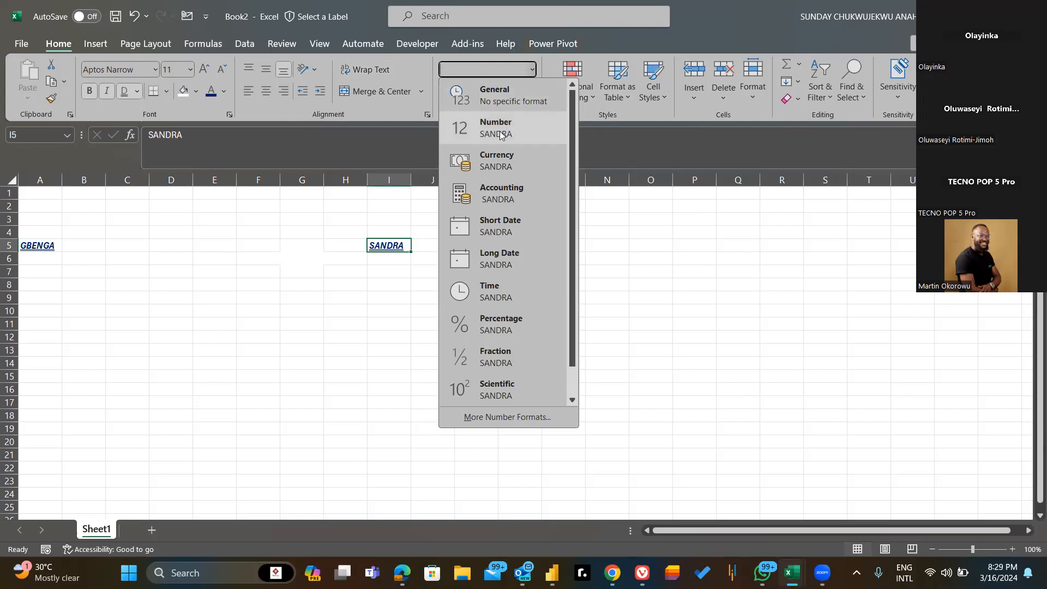
click(654, 229)
text(100000)
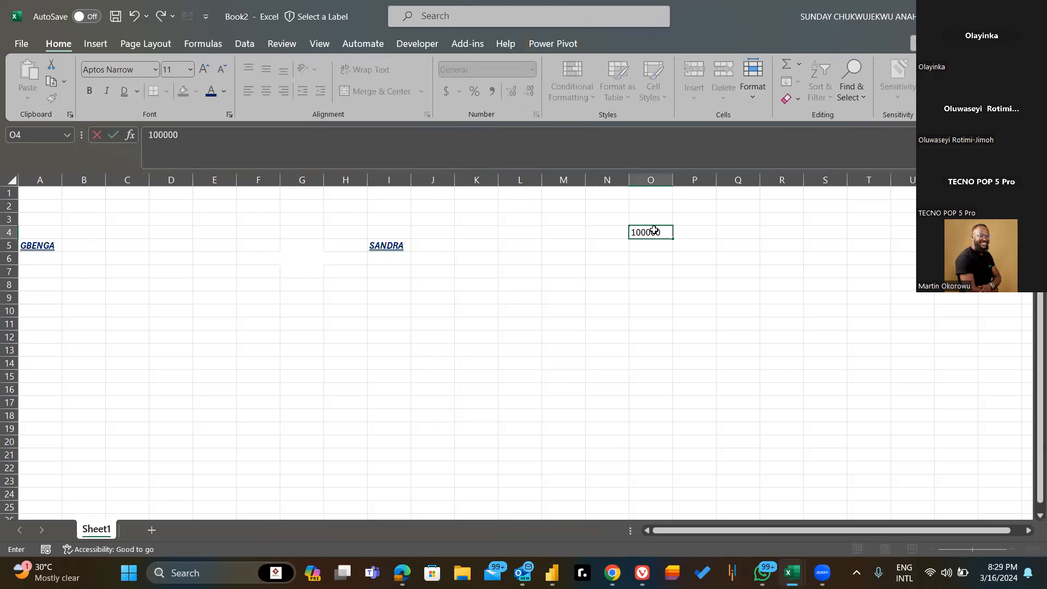
key(Return)
key(Up)
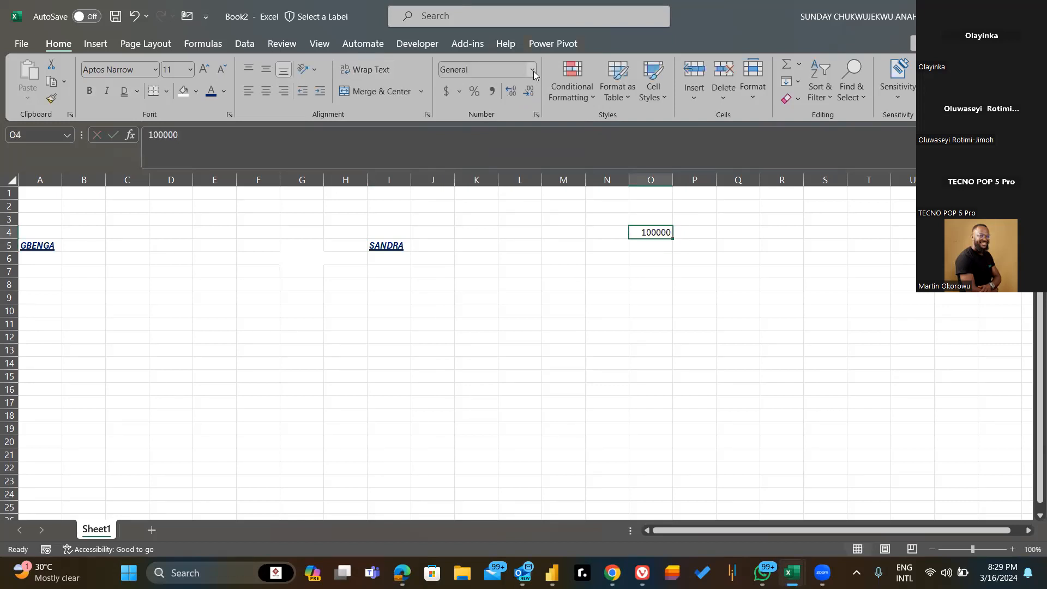
click(532, 70)
click(507, 134)
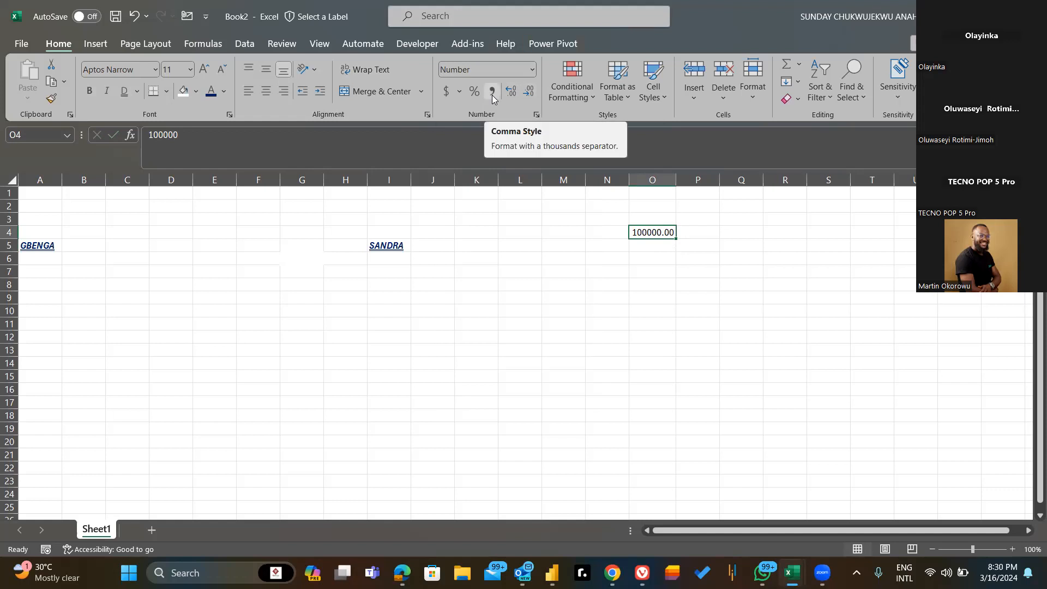
click(460, 92)
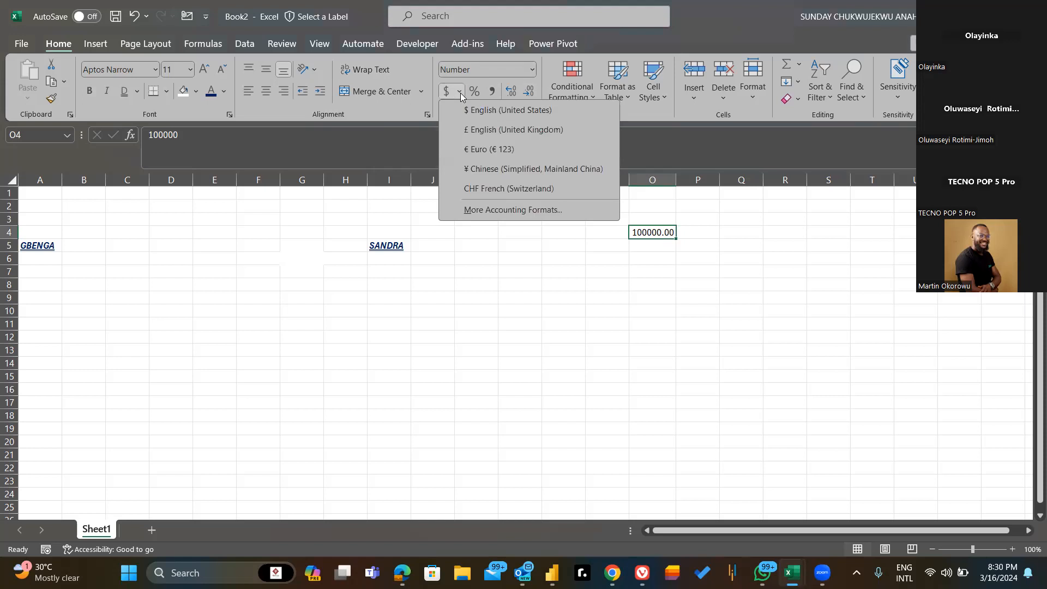
click(487, 210)
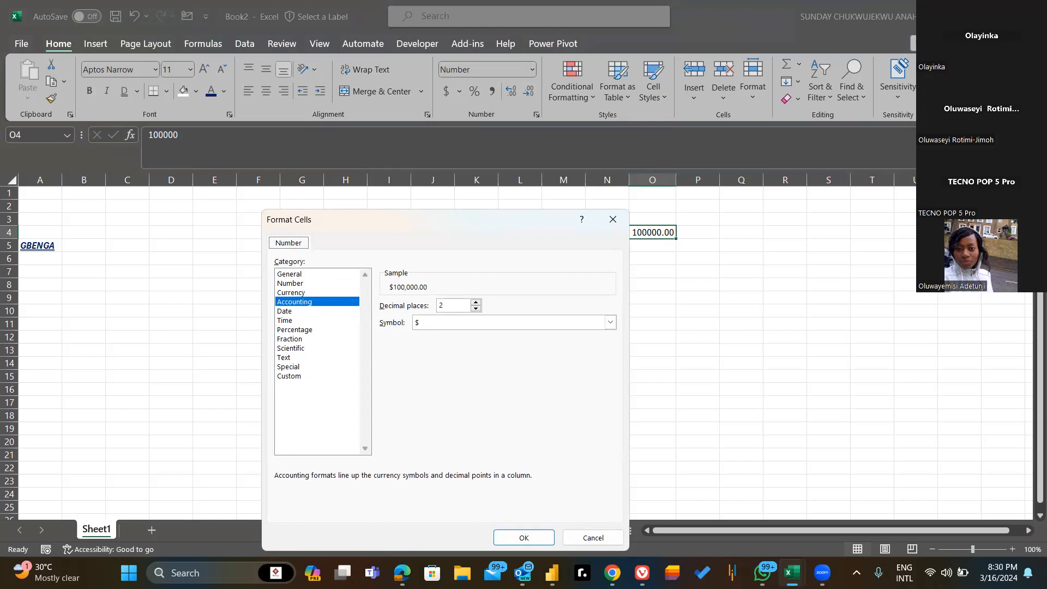
click(593, 538)
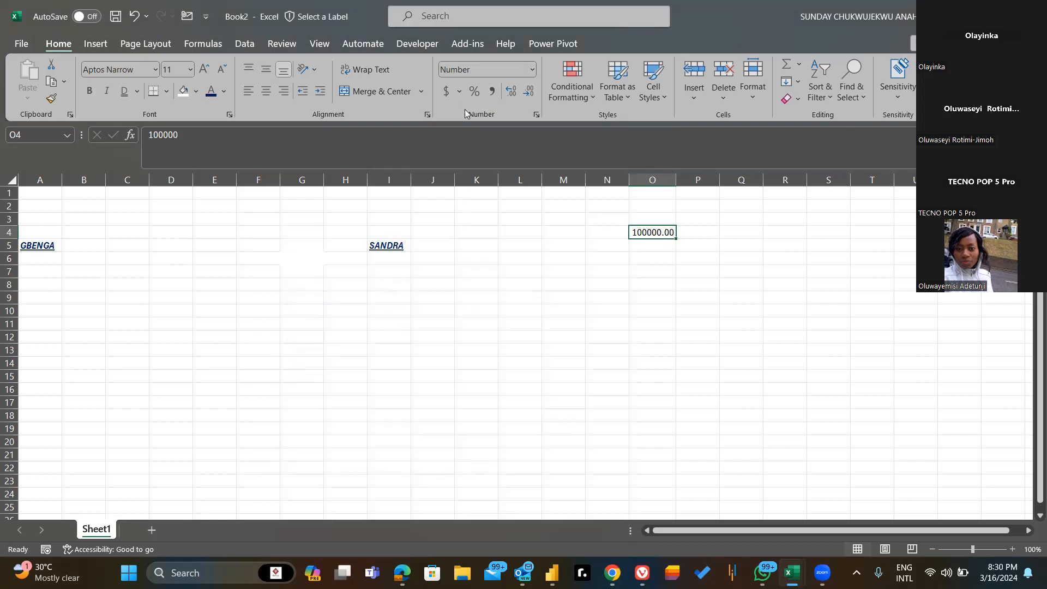
- Open the full number format settings for cell O4, choose the Currency category and try the ₩ Korean symbol
click(460, 92)
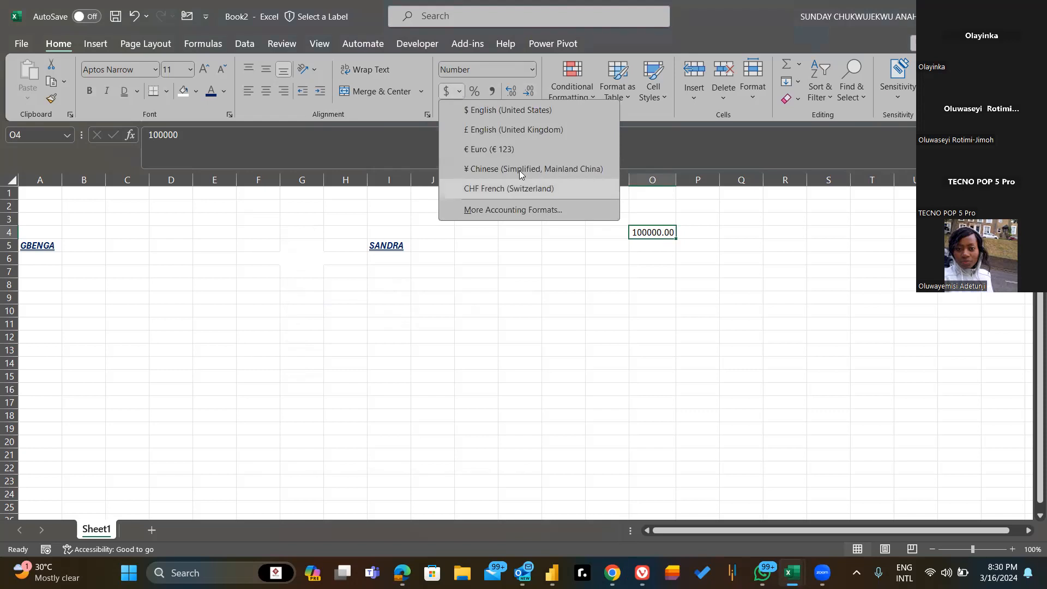
click(510, 211)
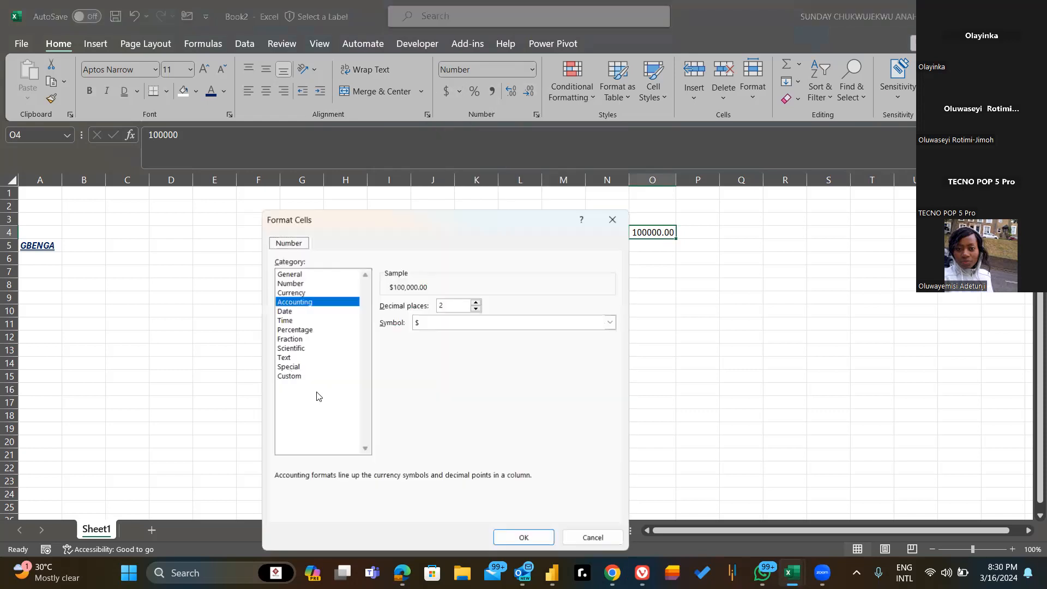
click(293, 293)
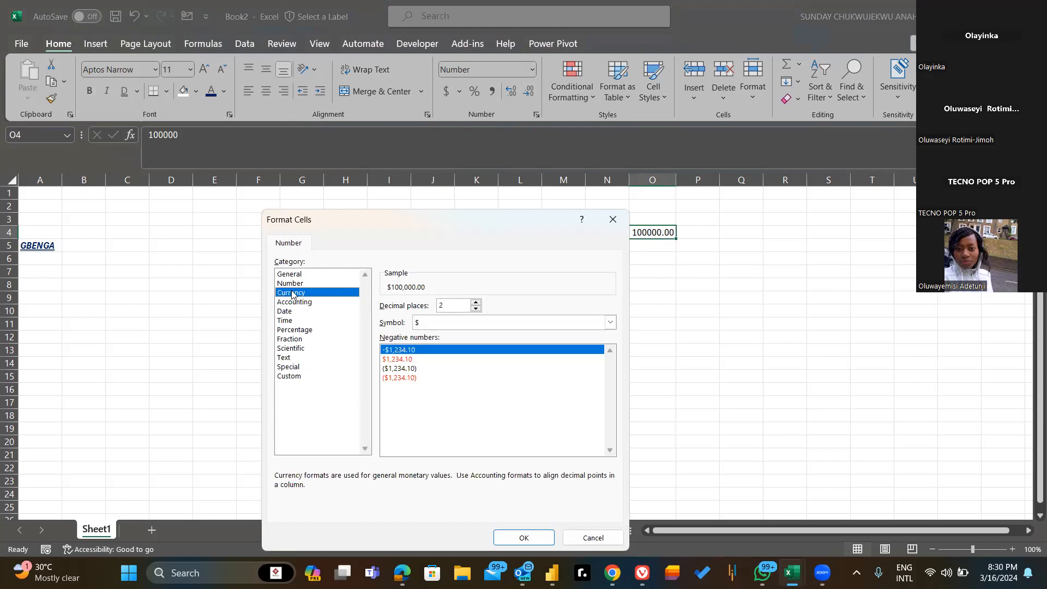
click(611, 323)
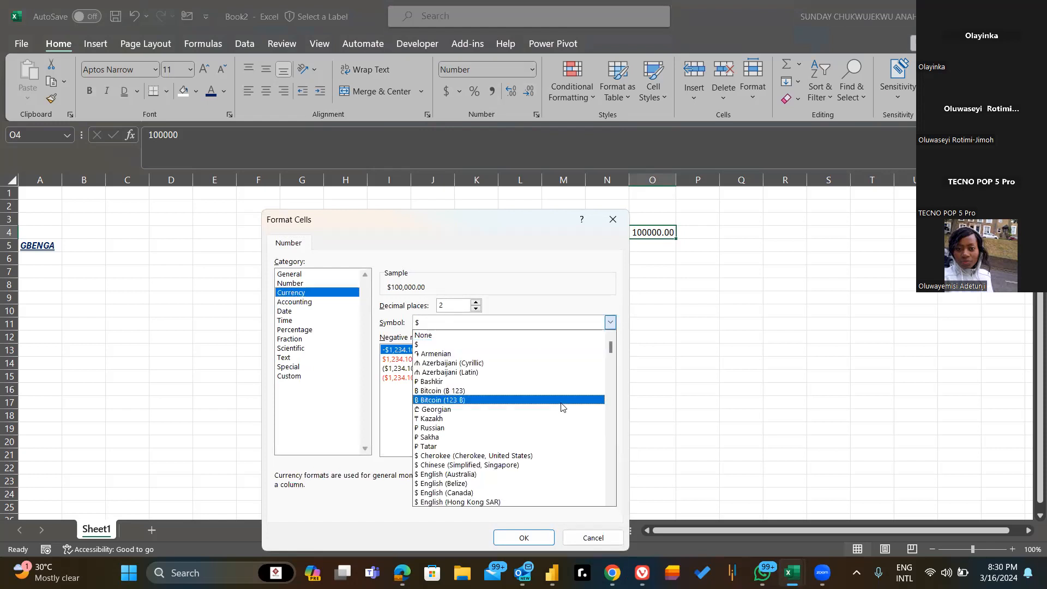
scroll(561, 407, down, 10)
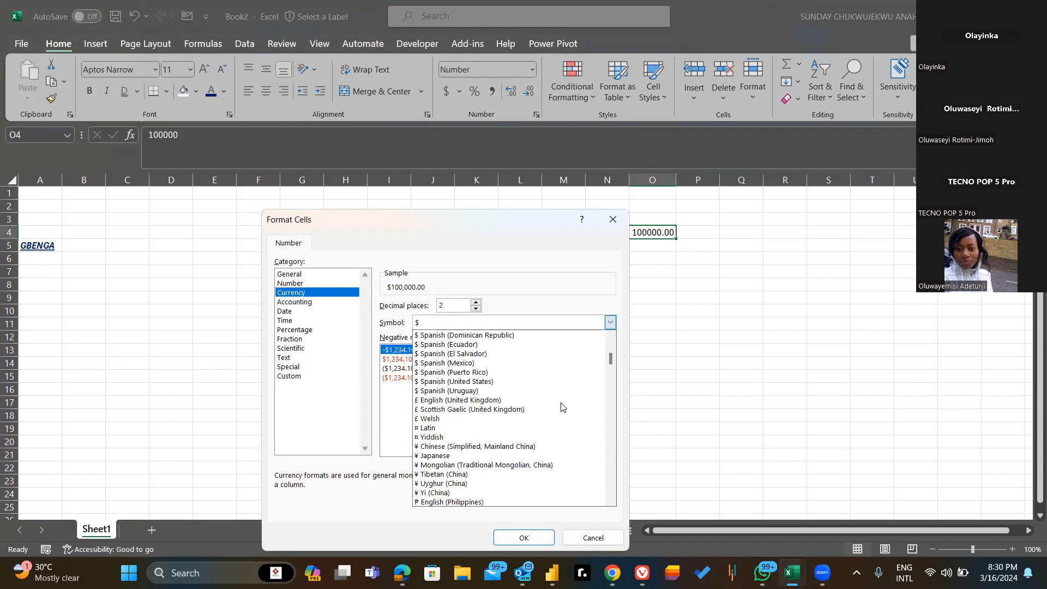
scroll(561, 407, down, 8)
scroll(562, 407, down, 2)
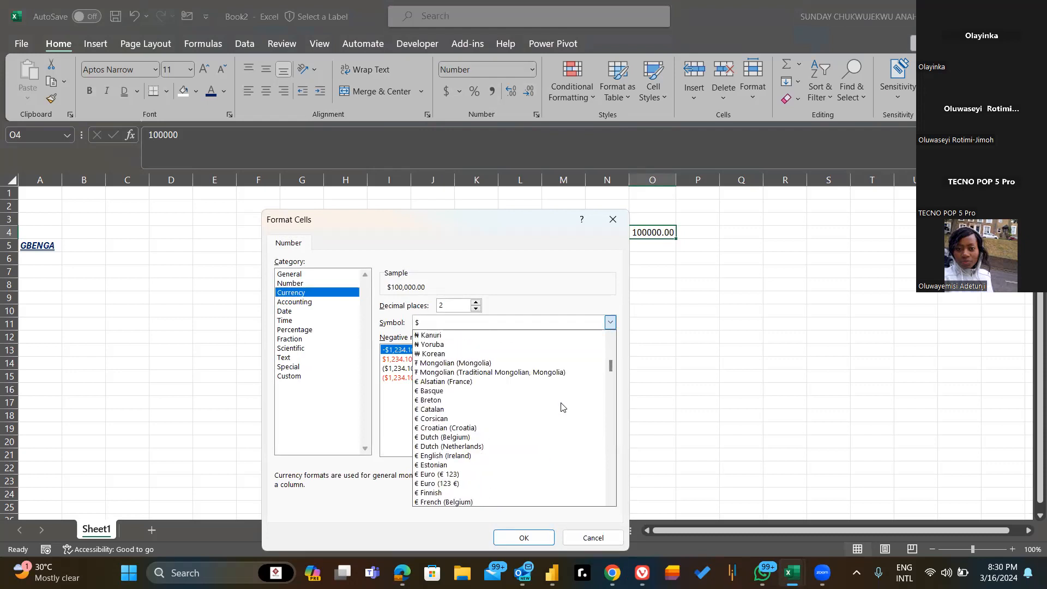
click(441, 353)
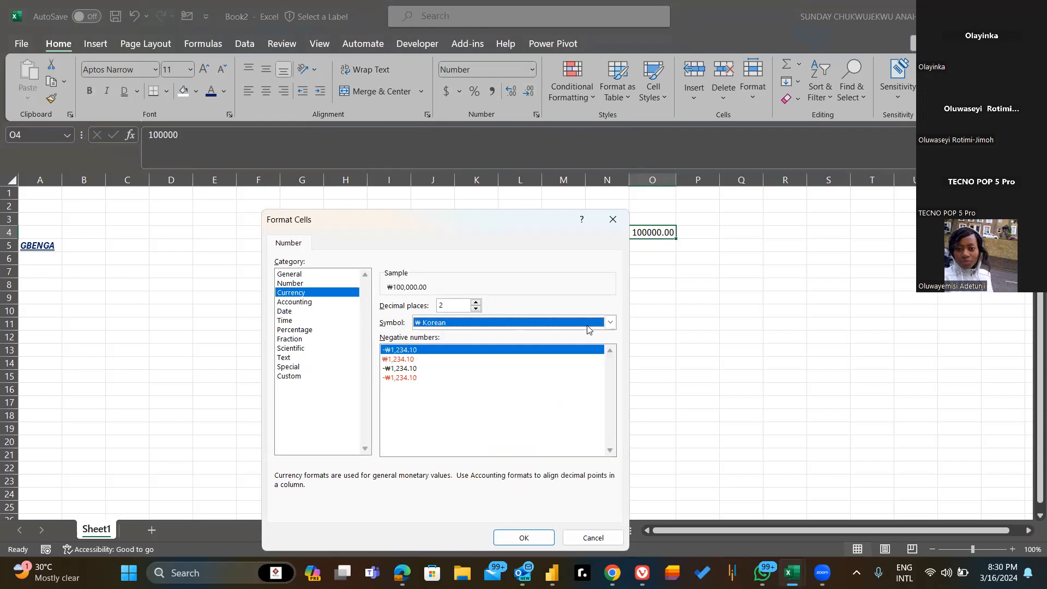
- Change the currency symbol to ₦ Kanuri and finally ₦ Yoruba, and apply the format to cell O4
click(611, 322)
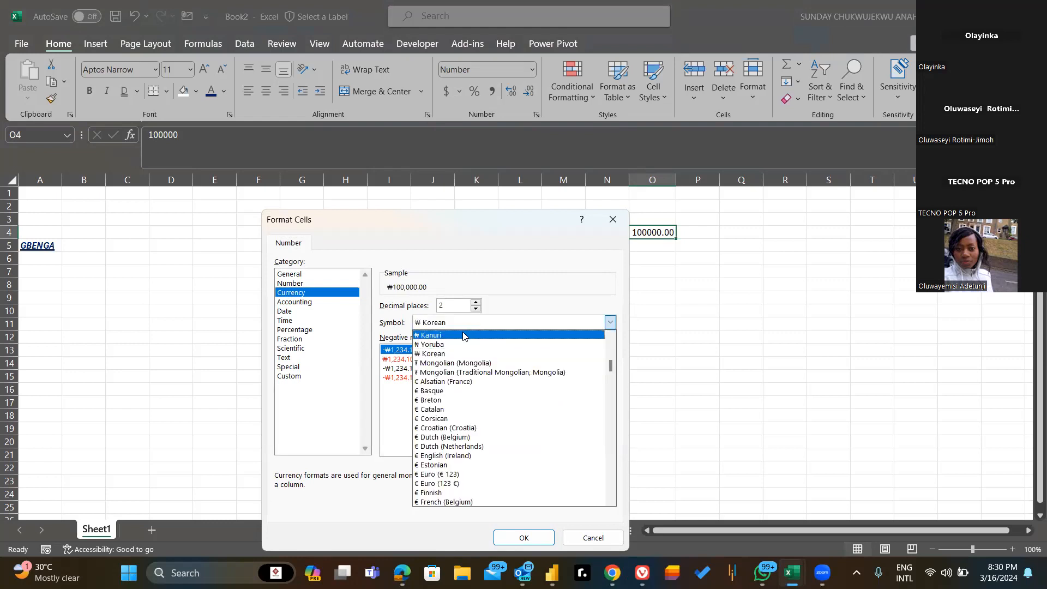
click(612, 325)
click(611, 324)
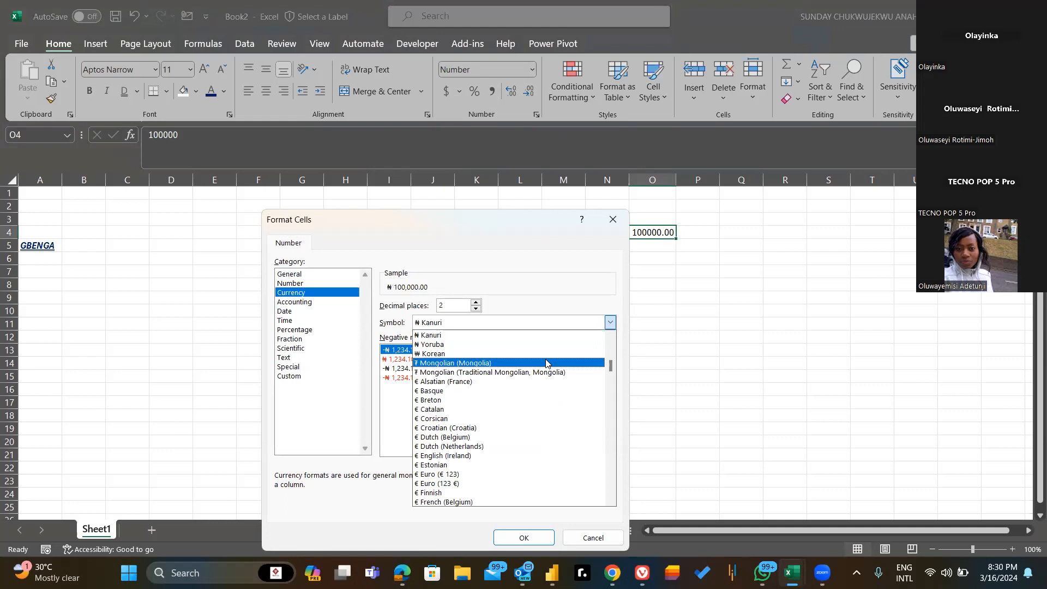
scroll(546, 364, up, 2)
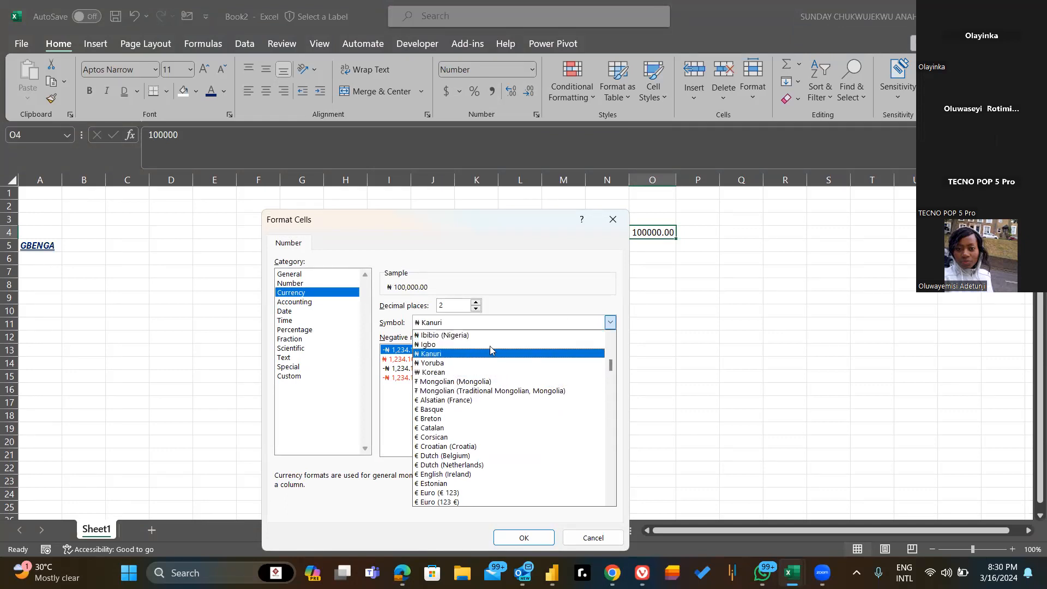
key(Up)
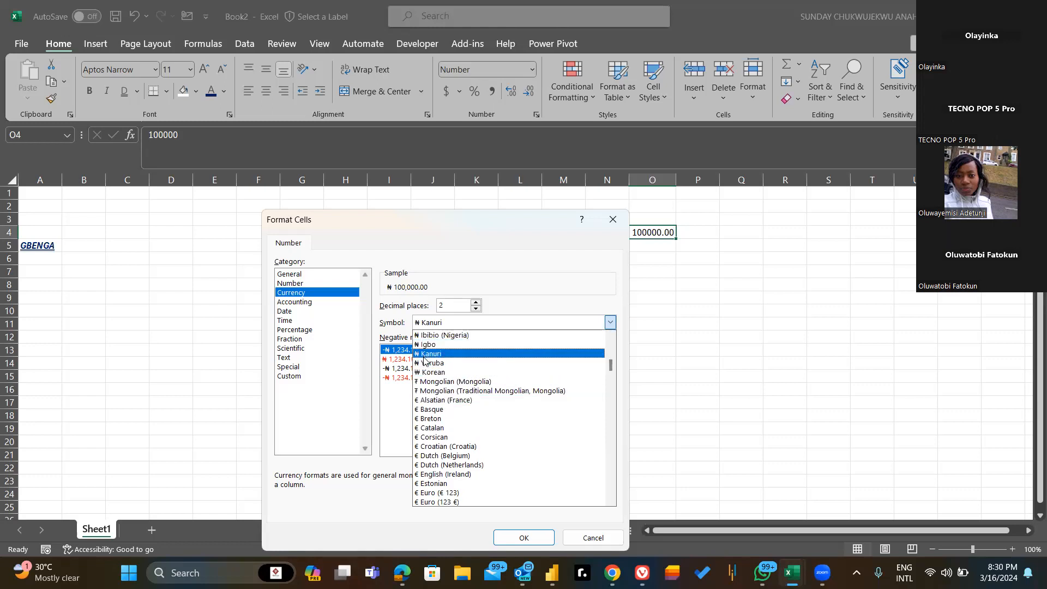
click(577, 363)
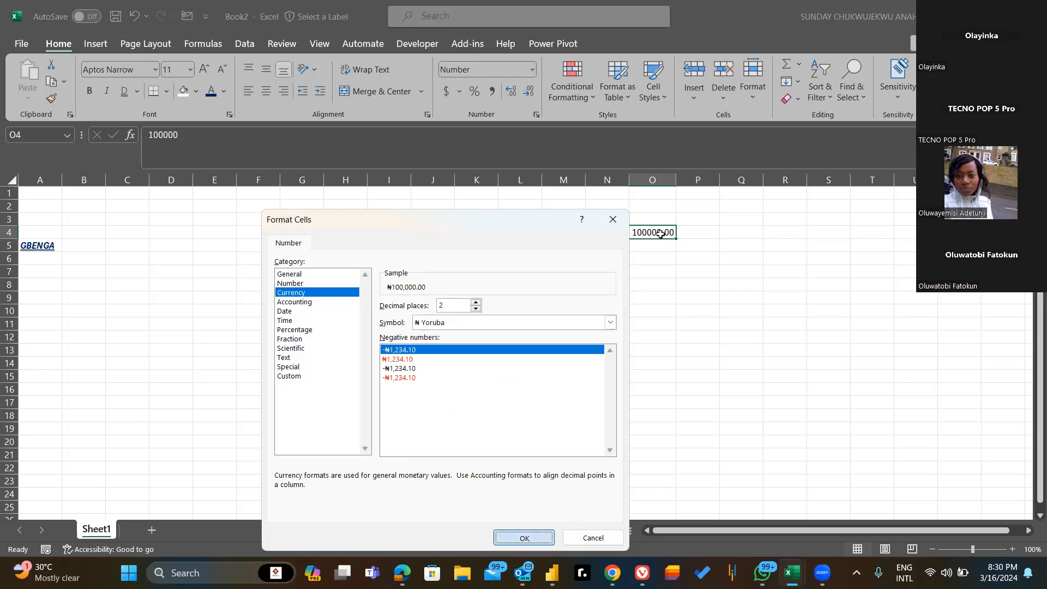
key(Return)
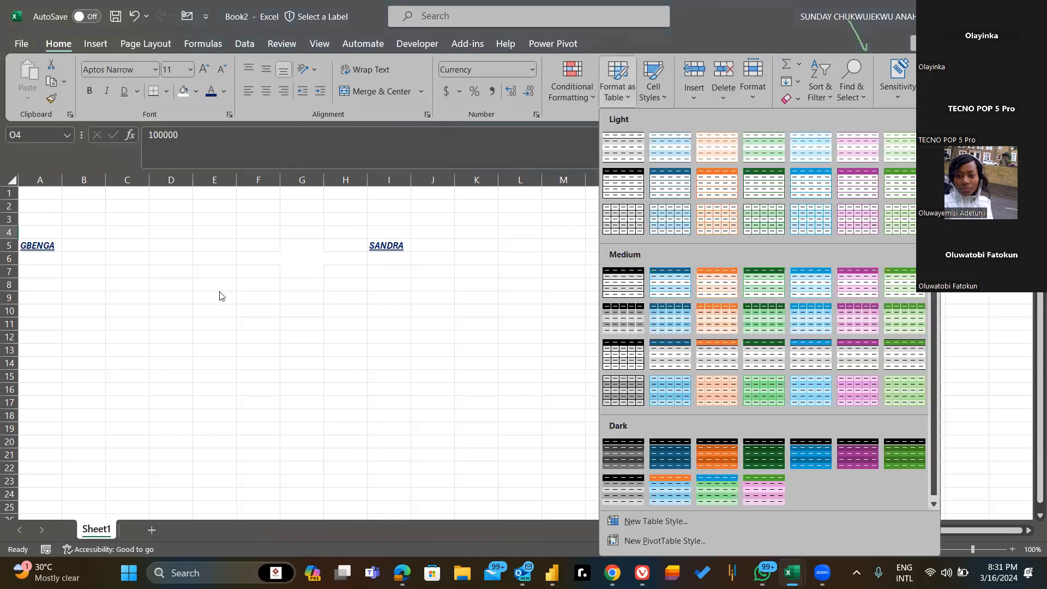
- Close the table style gallery and enter the heading NAMES in cell G9
click(311, 297)
click(310, 298)
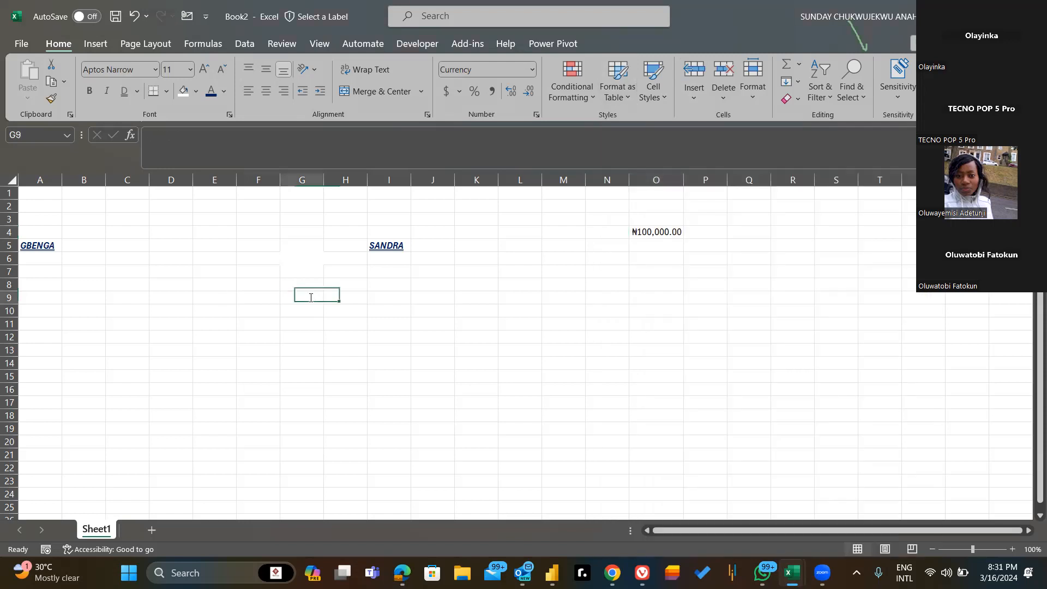
double_click(311, 297)
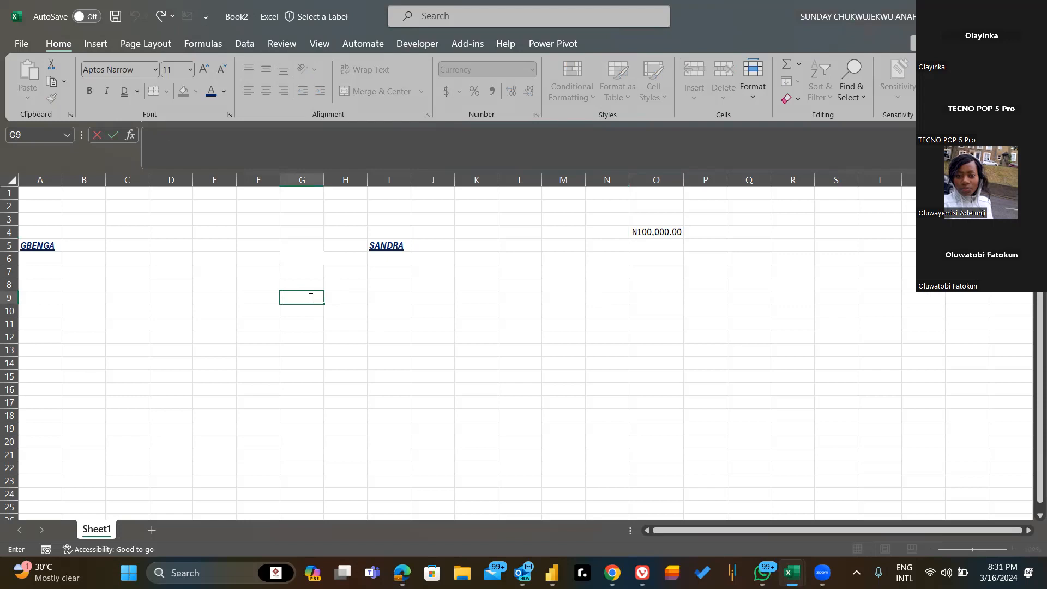
text(NAME)
key(Return)
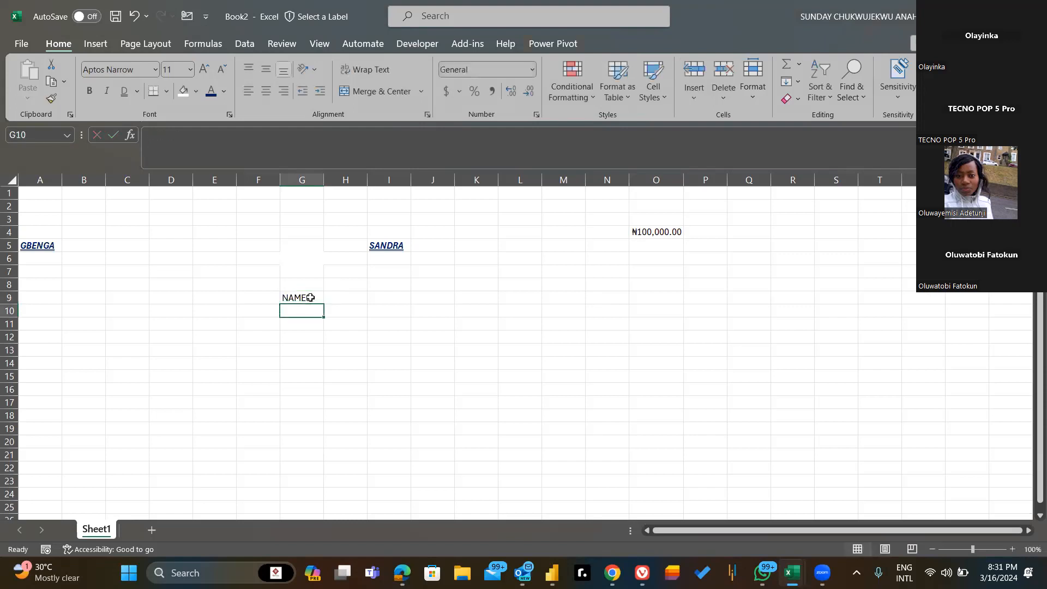
- Fill cells G10 to G13 under the NAMES heading with four sample first names, correcting typing errors
text(Sharon)
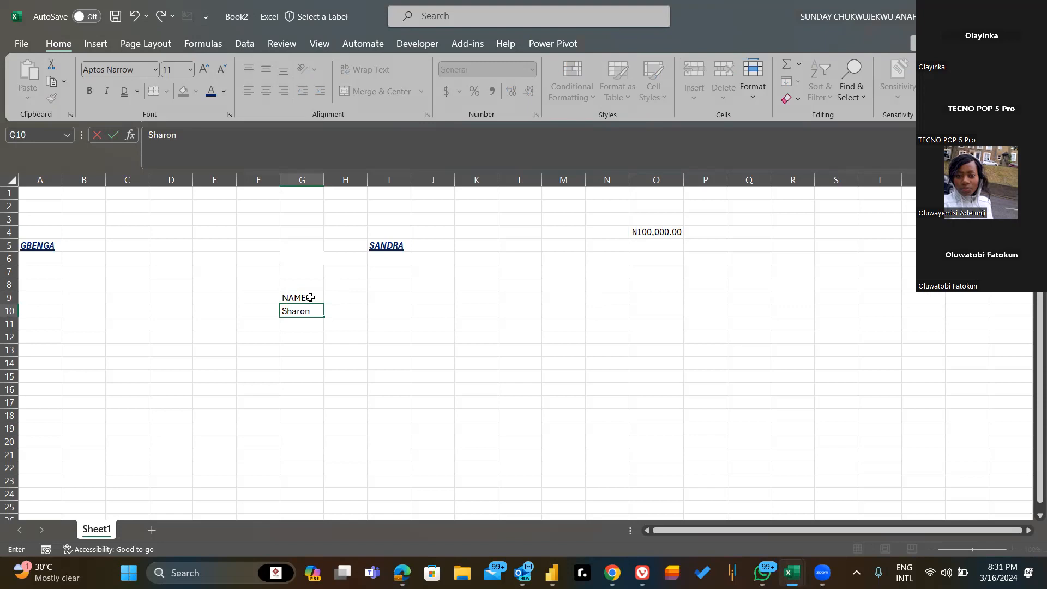
key(Return)
text(GB)
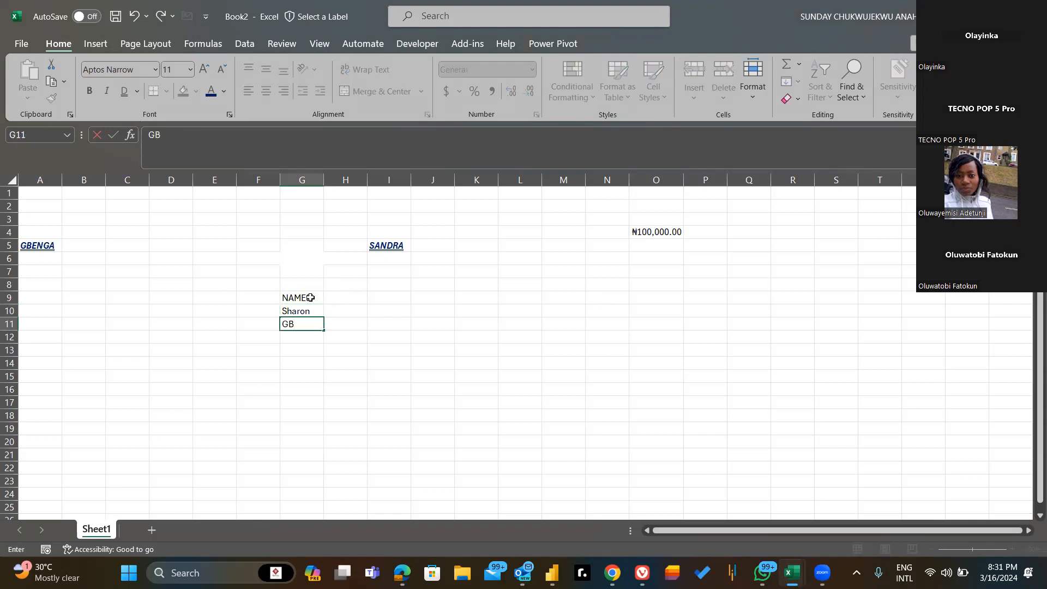
key(BackSpace)
text(benga)
key(BackSpace)
key(BackSpace)
key(BackSpace)
text(m)
key(BackSpace)
text(nga)
key(Return)
text(mich)
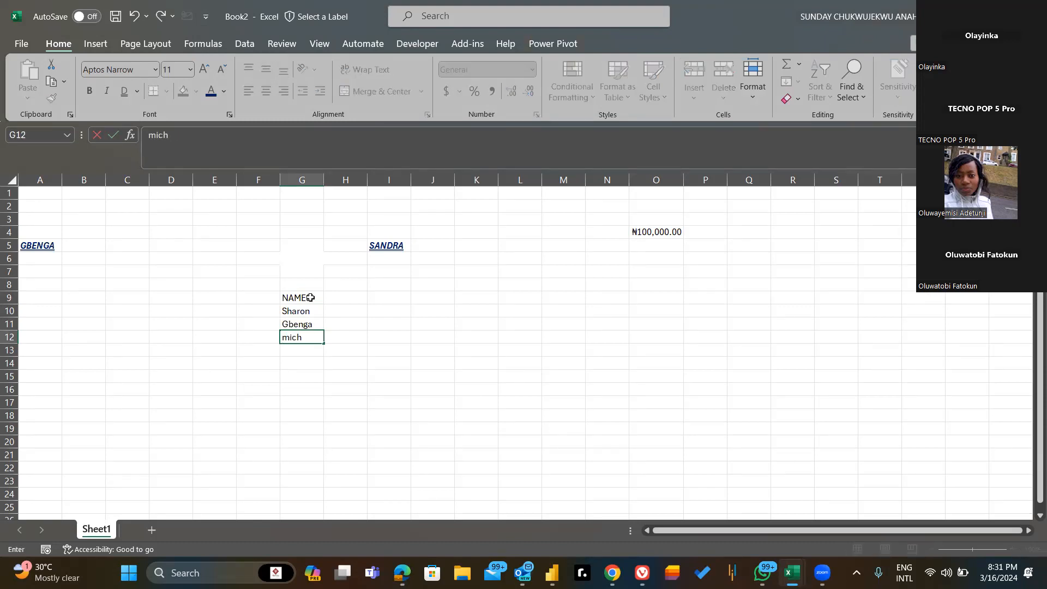
text(ea;)
key(Return)
text(ose)
key(Return)
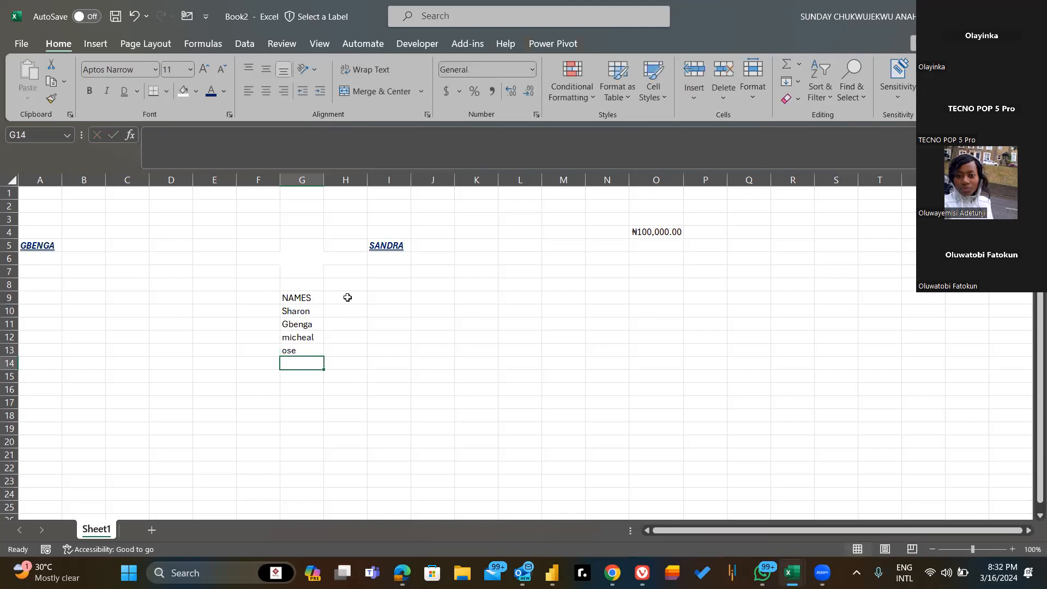
- Enter the heading Score in cell H9 and the values 50, 60, 40 and 30 in cells H10 to H13
click(347, 297)
text(Score)
key(Return)
text(50)
key(Return)
text(60)
key(Return)
text(40)
key(Return)
text(30)
key(Return)
- Format the range G9:H13 as a table with the first black-and-white Light style and a header row
click(300, 299)
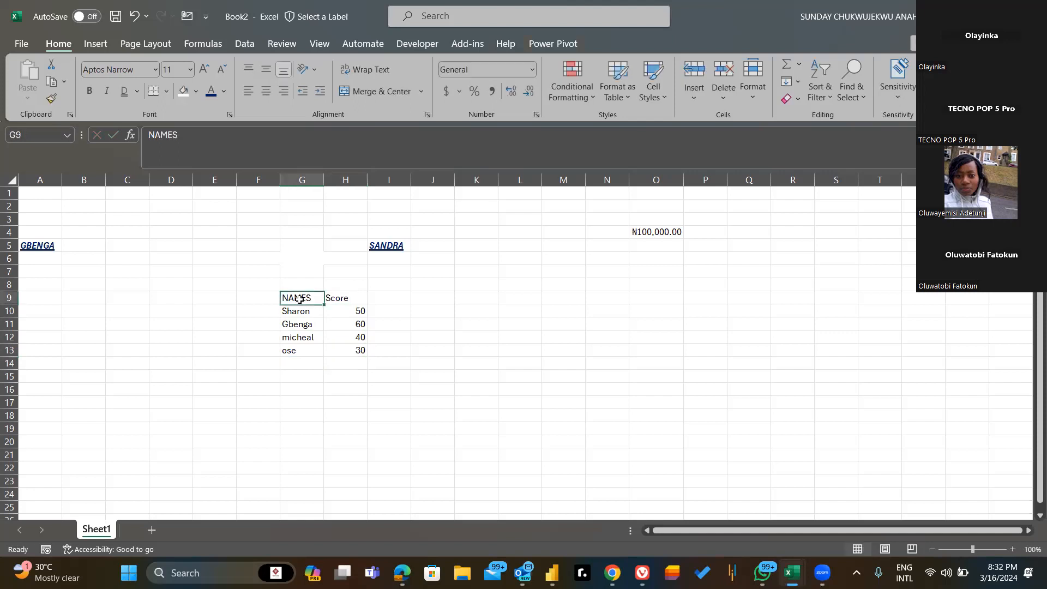
key(shift+Right)
key(ctrl+shift+Down)
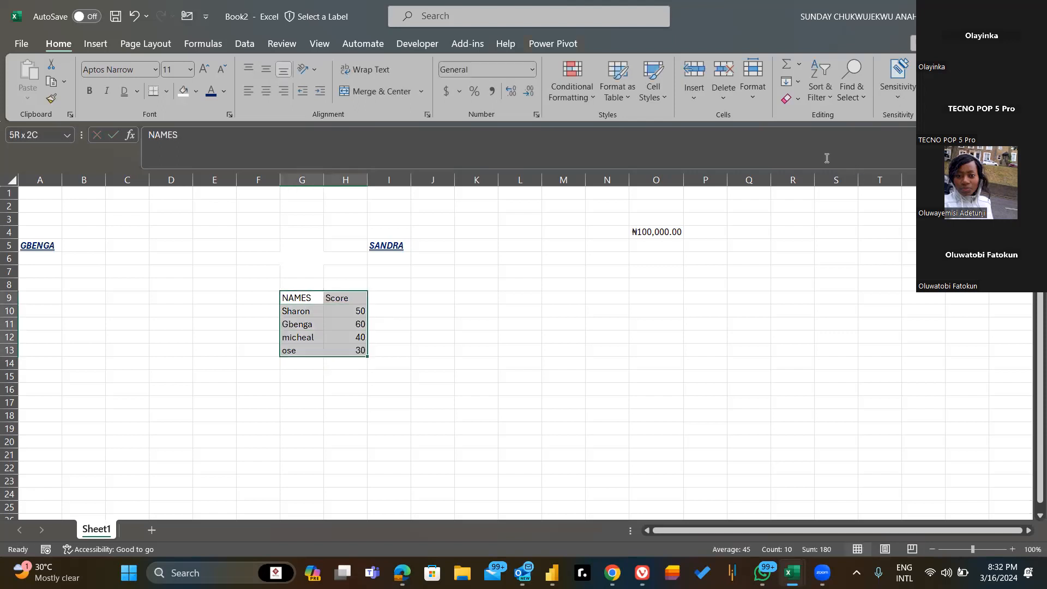
click(625, 98)
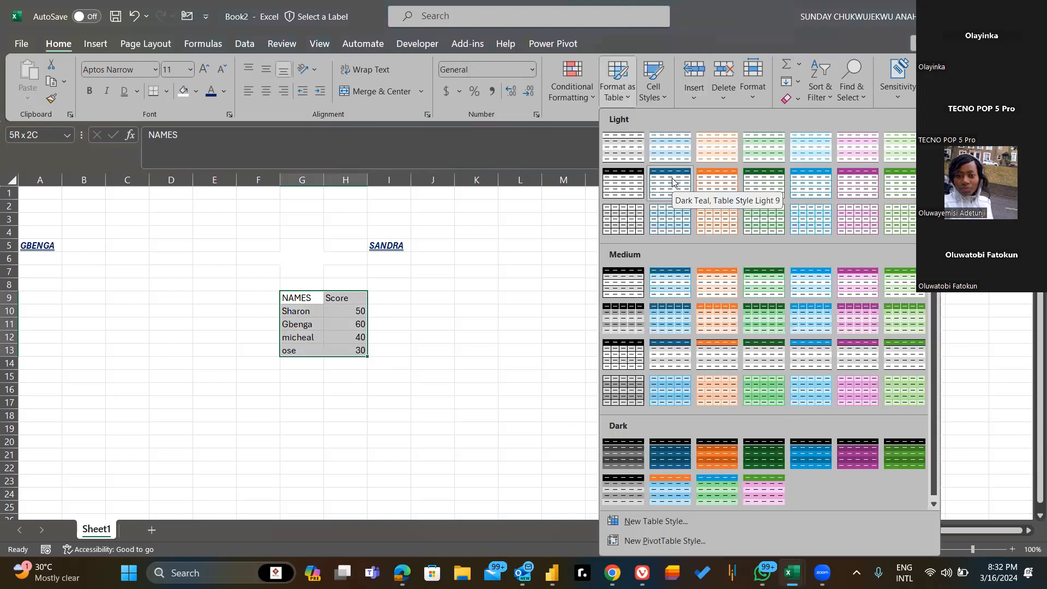
click(632, 151)
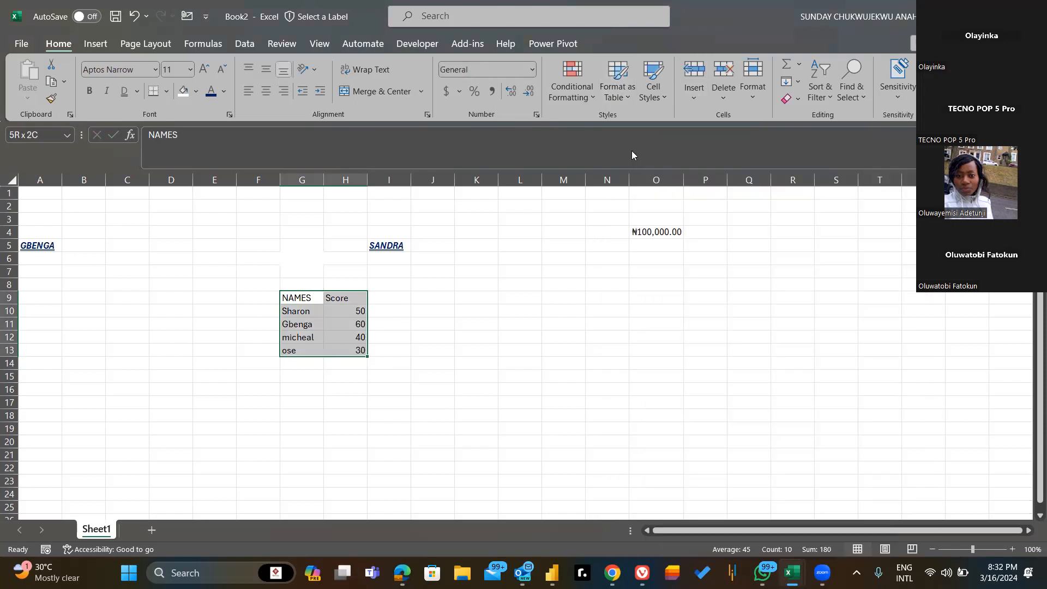
click(441, 437)
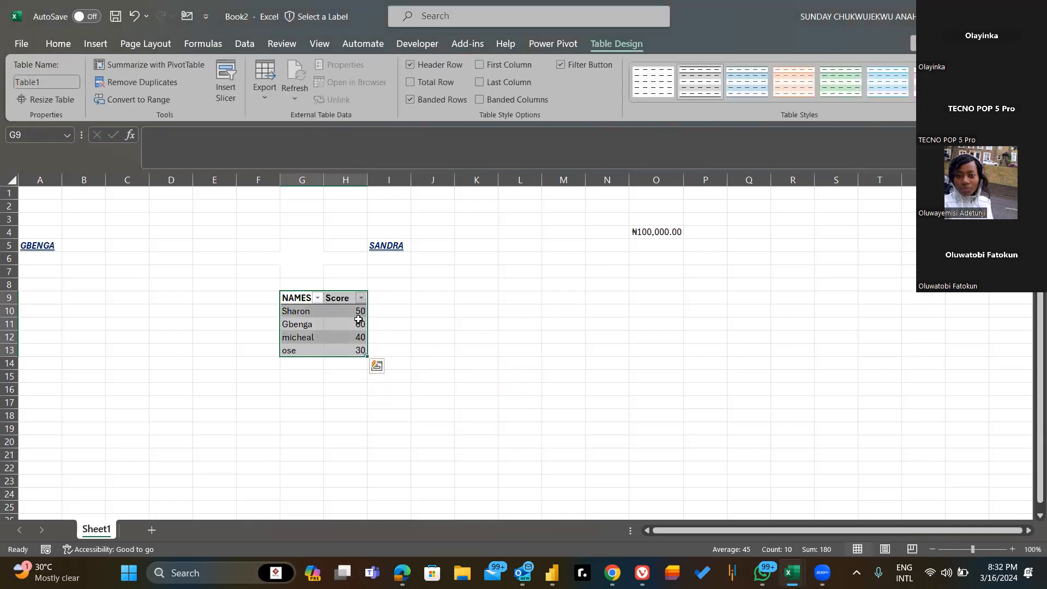
- Look at the sort and filter options of the table's NAMES column and close the list unchanged
click(470, 270)
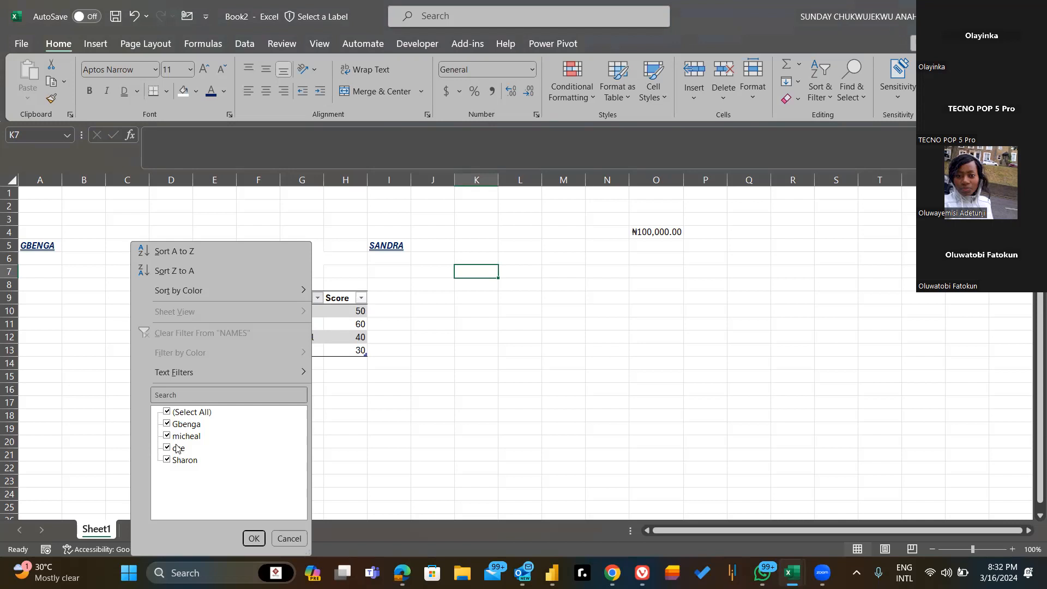
click(395, 393)
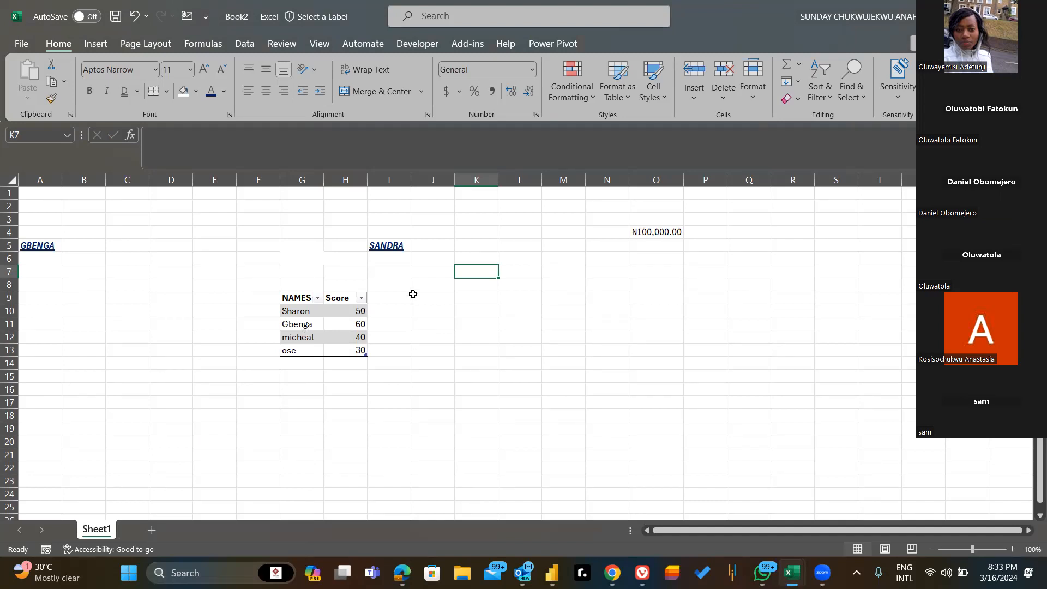
click(458, 109)
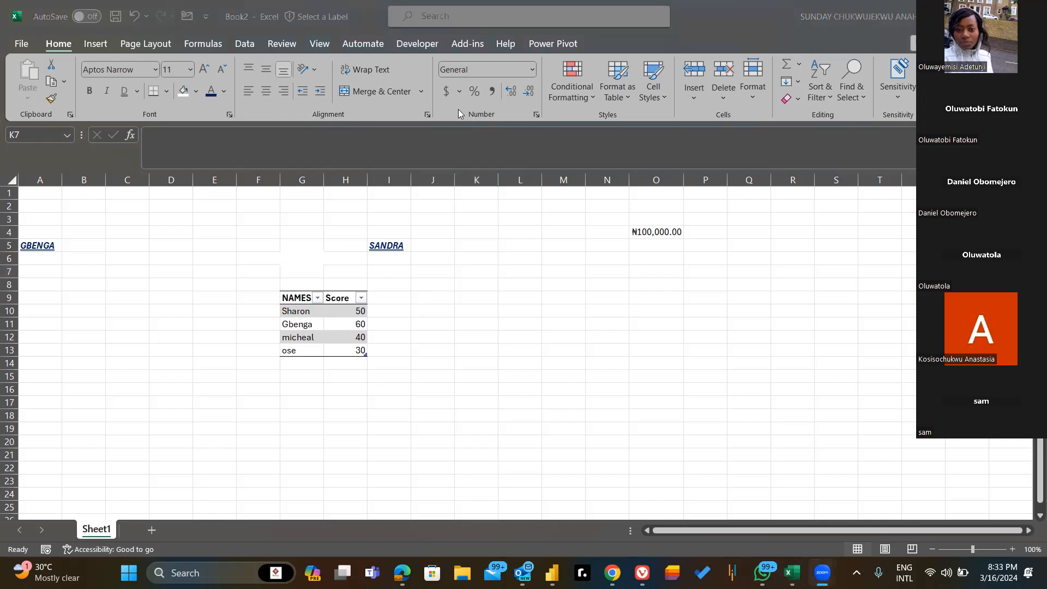
click(504, 267)
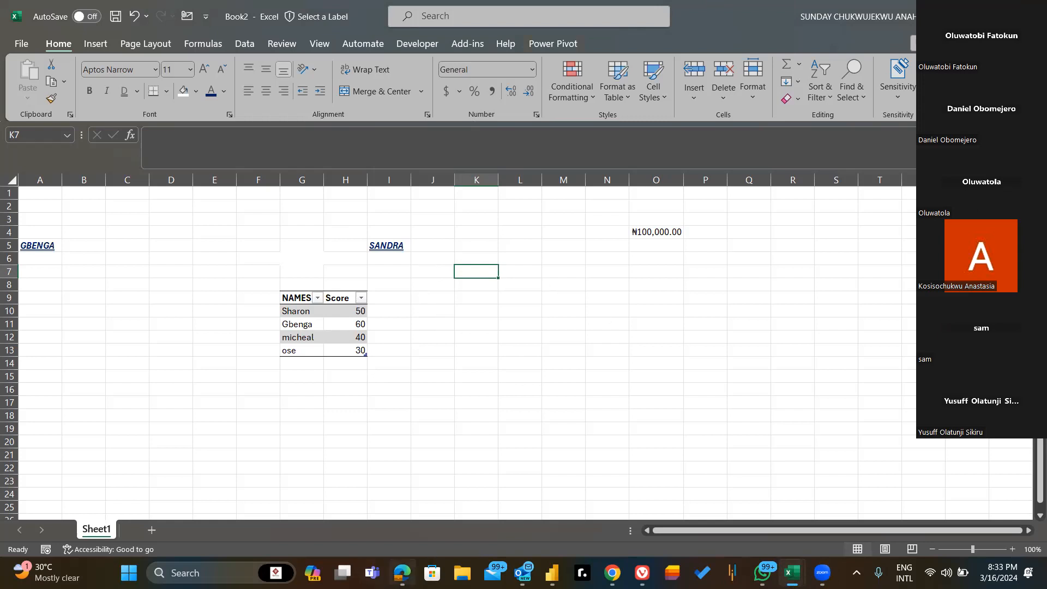
- Switch to the data_analytics PDF in Edge to check the Week 2 and Week 3 topics, and return to the Book2 workbook
mouse_move(401, 572)
click(394, 532)
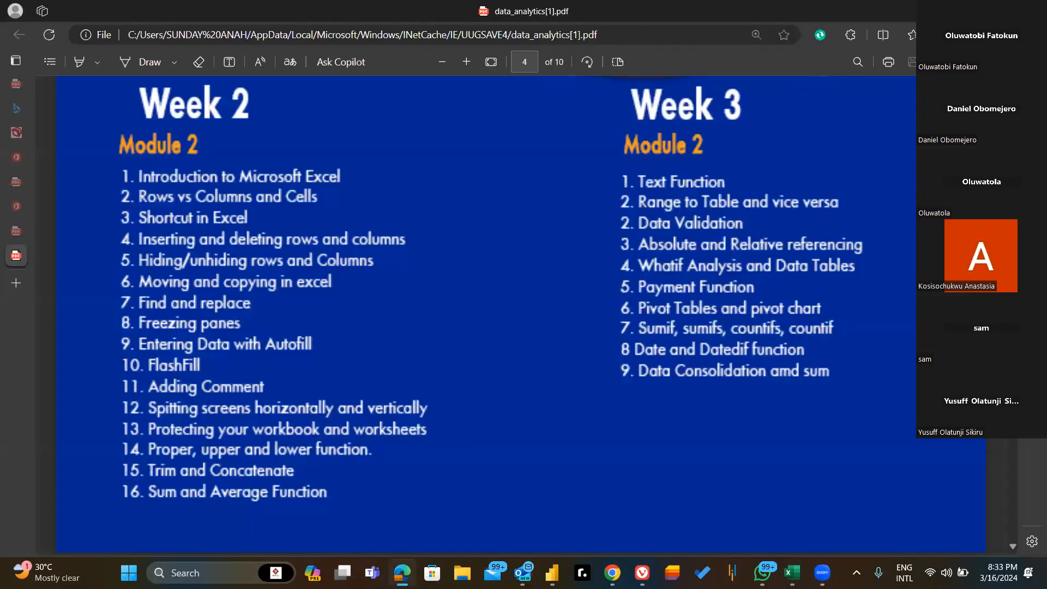
mouse_move(792, 573)
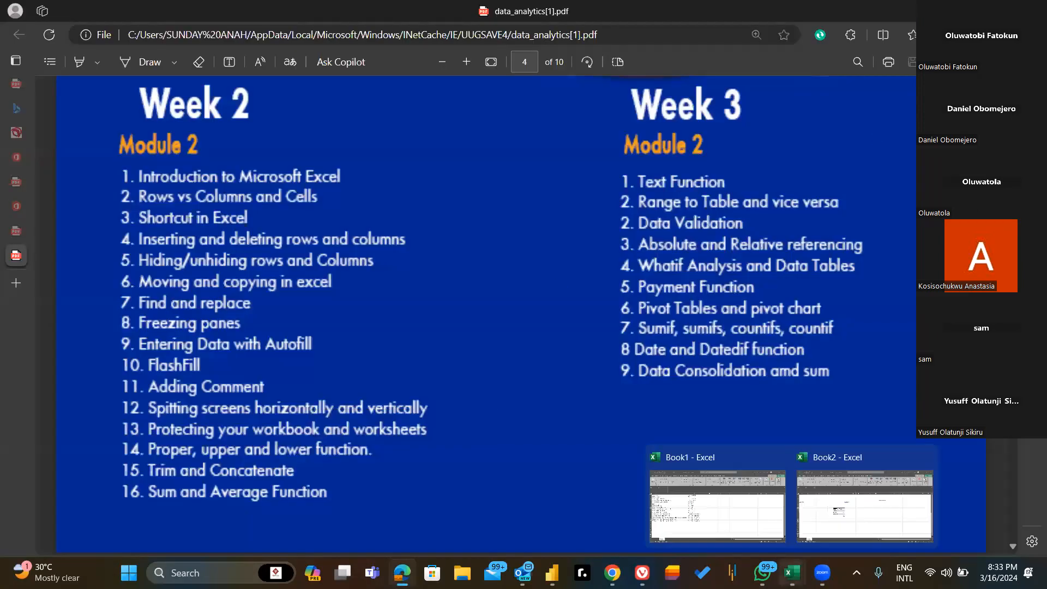
click(852, 504)
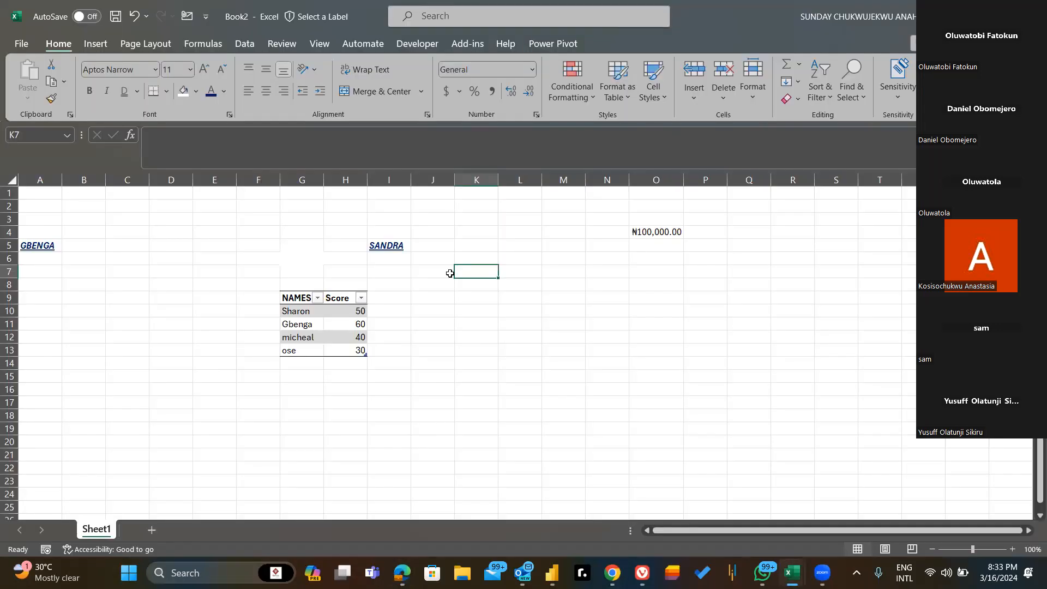
click(647, 259)
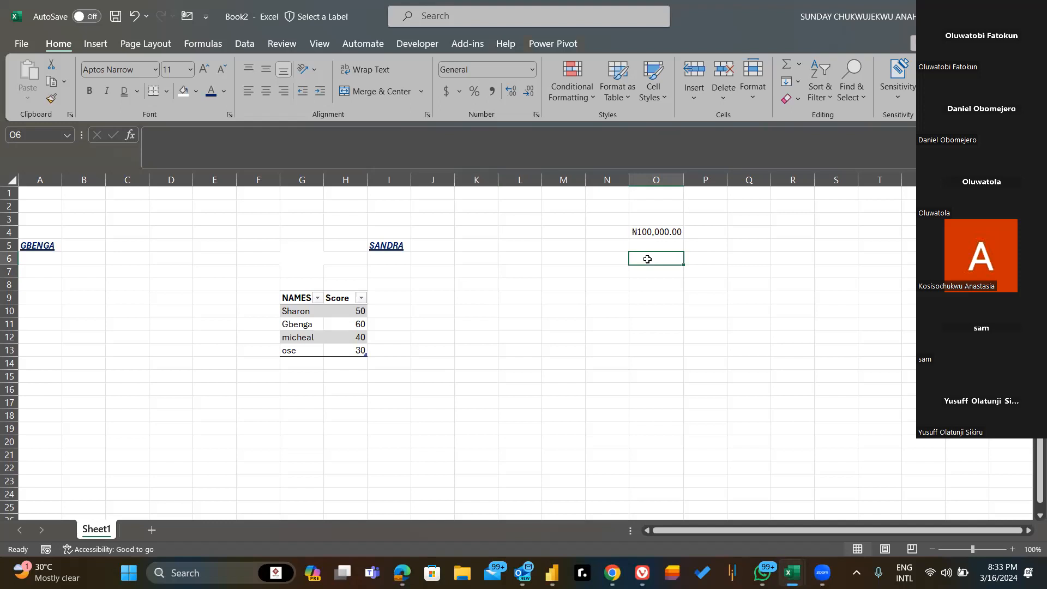
- Copy the formatted name in cell I5 and paste it into cell M10
click(395, 245)
key(ctrl+c)
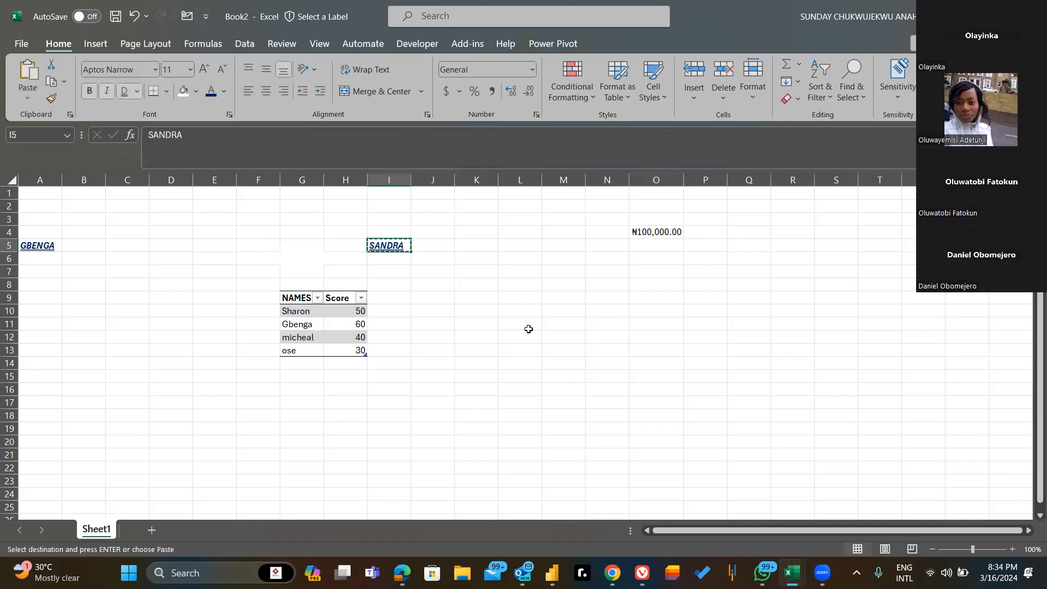
click(570, 309)
key(ctrl+v)
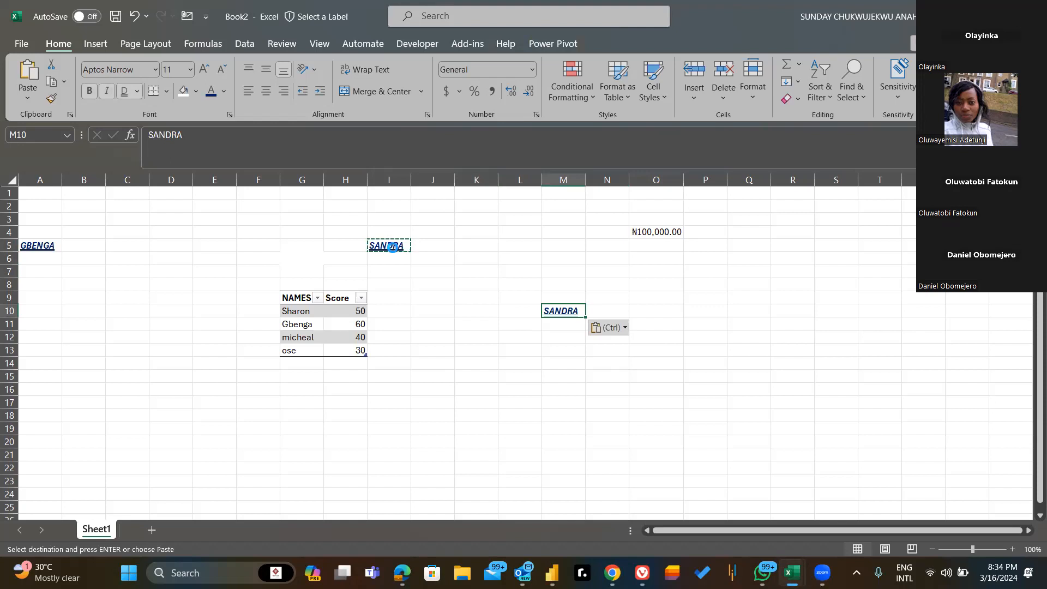
- Move the formatted name from cell I5 to cell O7 by cutting and pasting
key(ctrl+c)
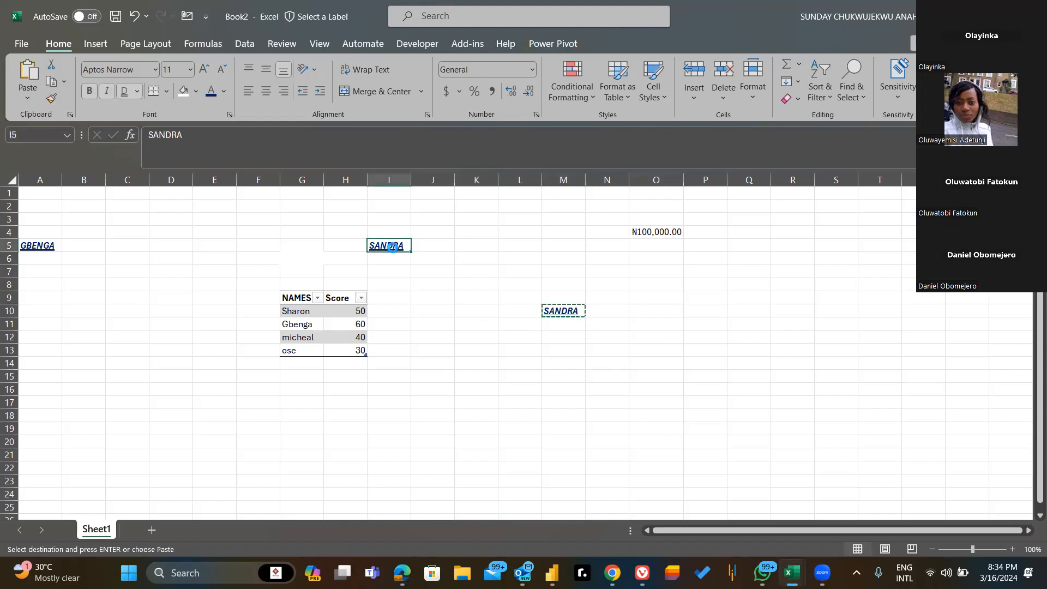
key(ctrl+c)
click(653, 274)
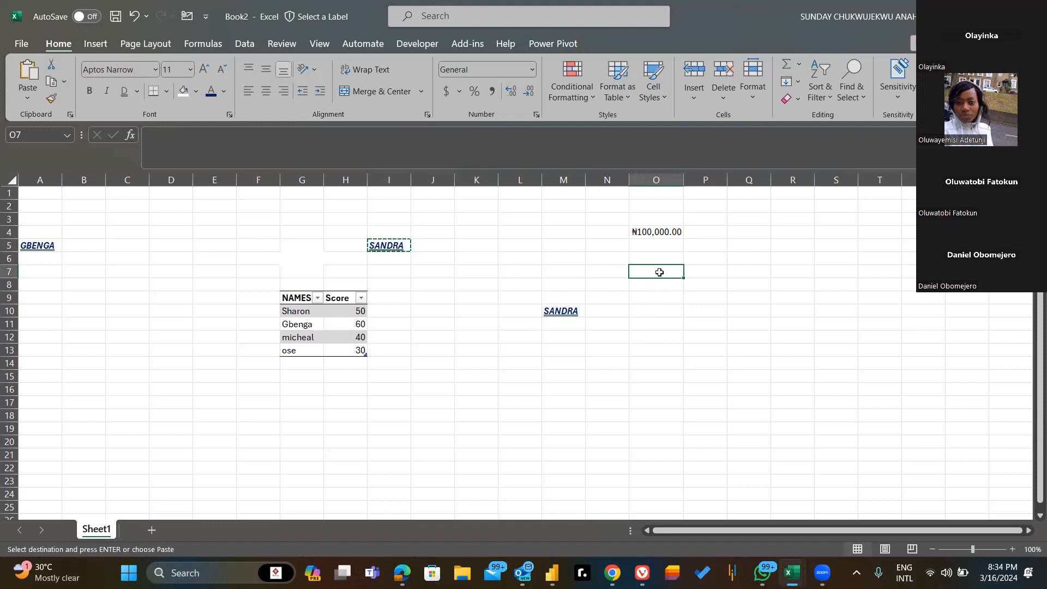
key(Return)
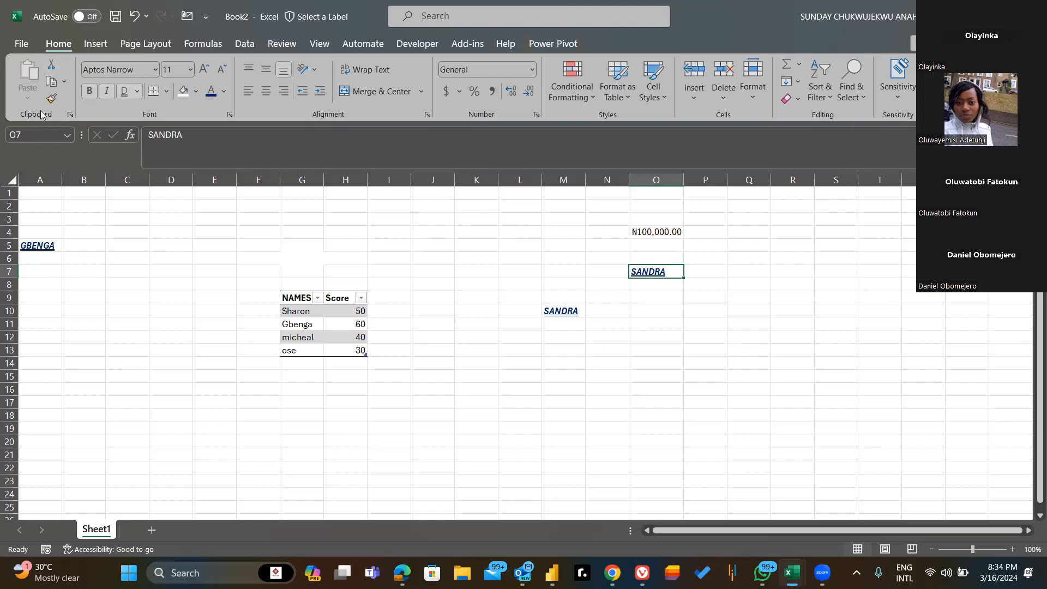
- Cut the formatted name from cell O7 and paste it into cell J18 with the ribbon's clipboard commands
click(50, 64)
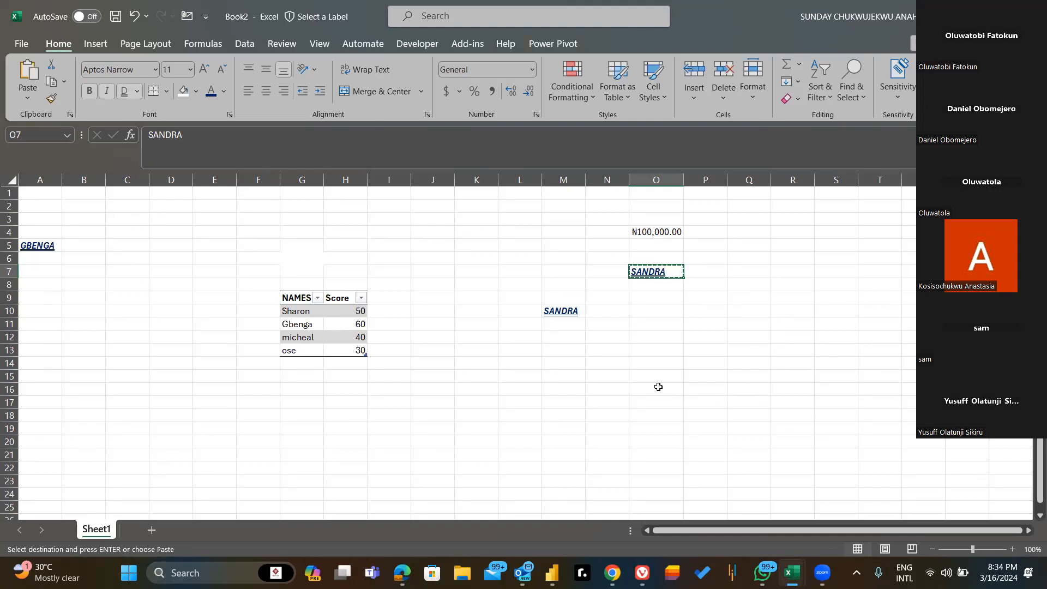
click(426, 416)
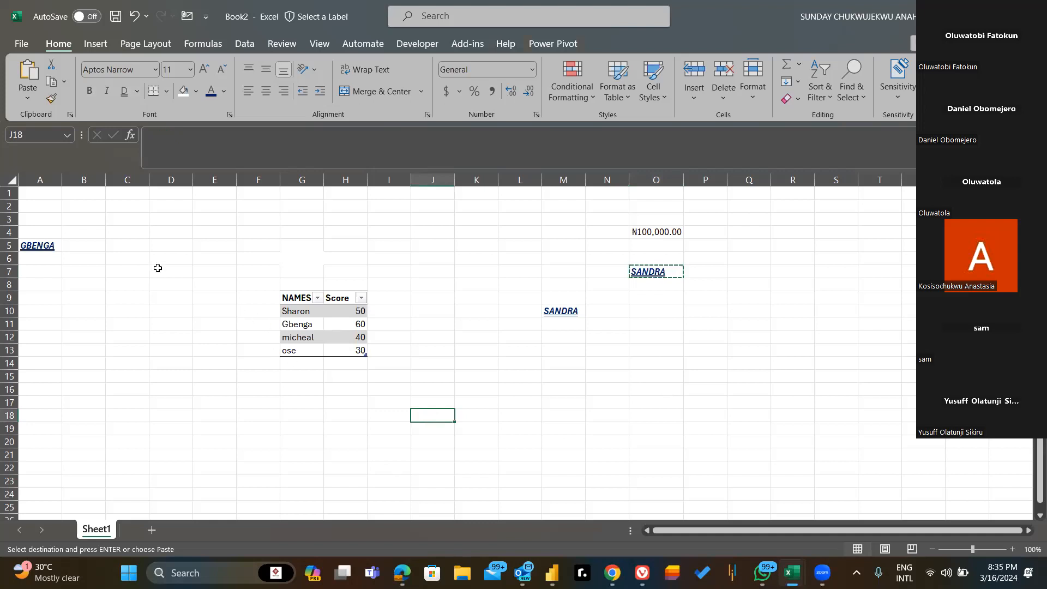
click(64, 81)
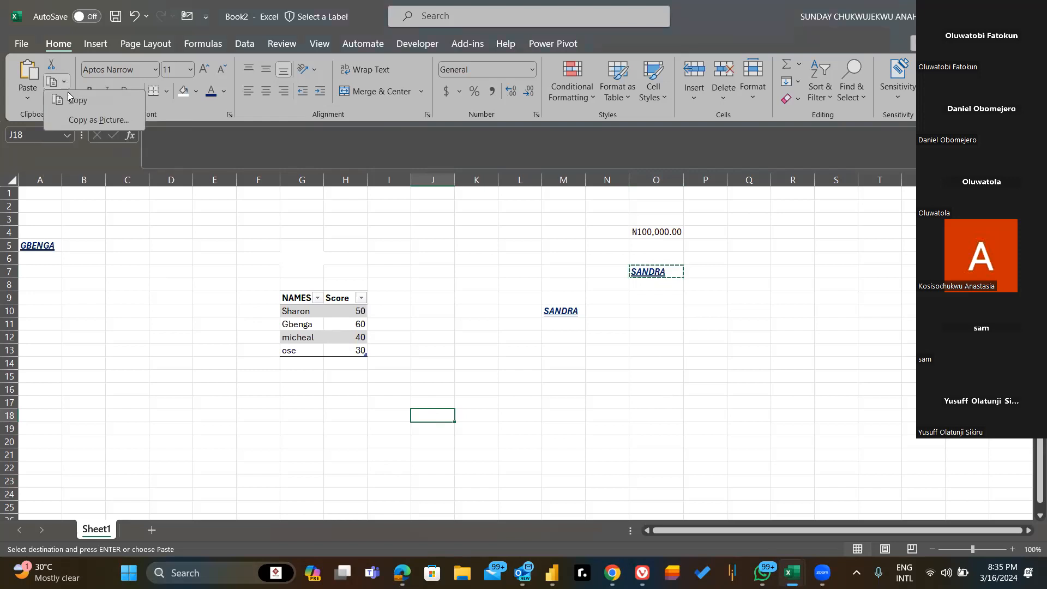
click(28, 97)
click(25, 141)
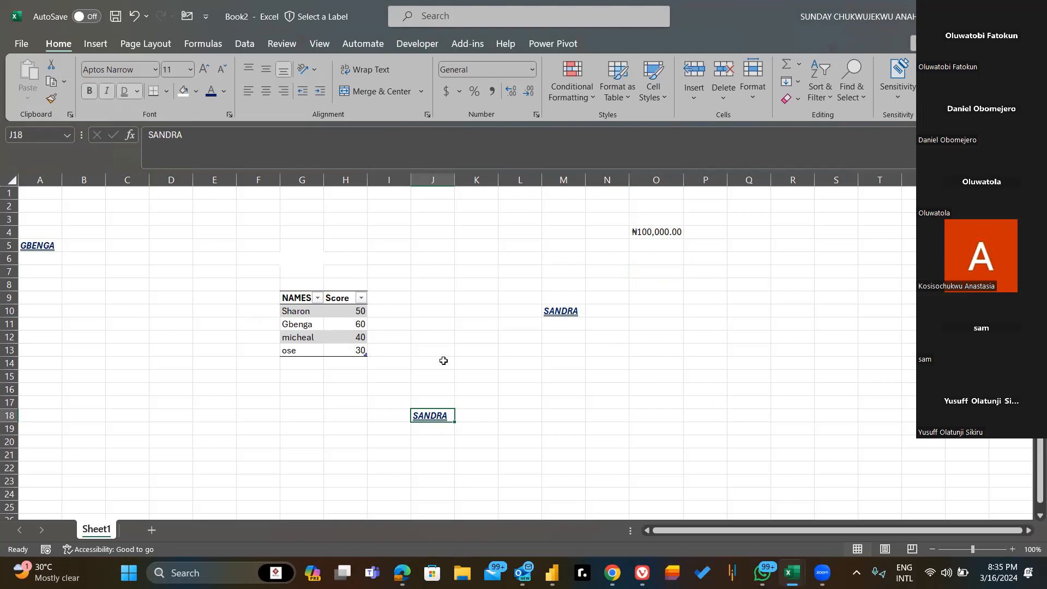
- Copy the name in cell M10, paste only its value into cell S9, and clear the copy selection
click(554, 313)
right_click(554, 313)
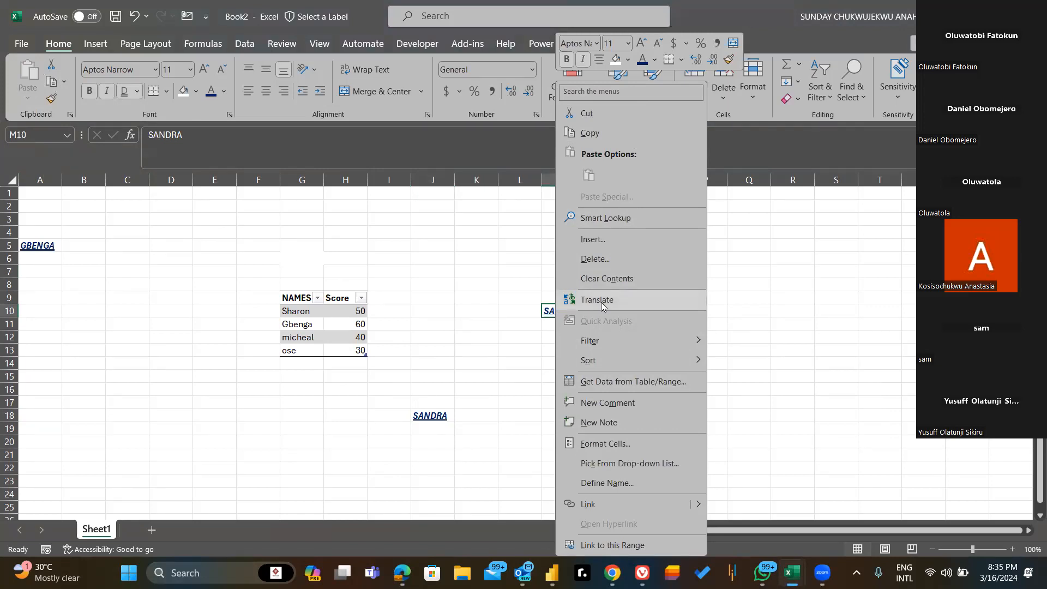
click(599, 133)
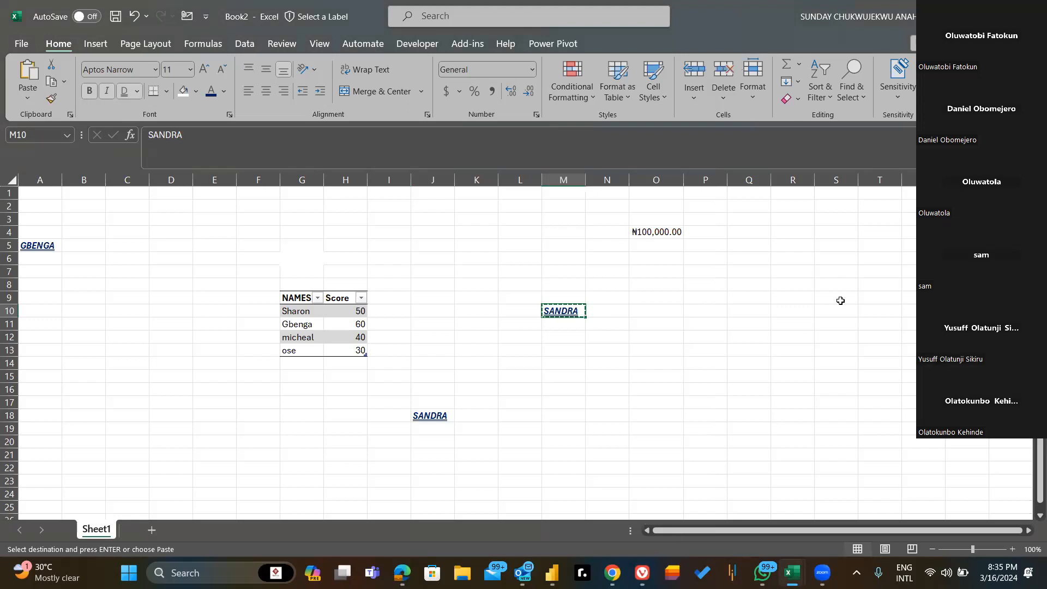
click(840, 302)
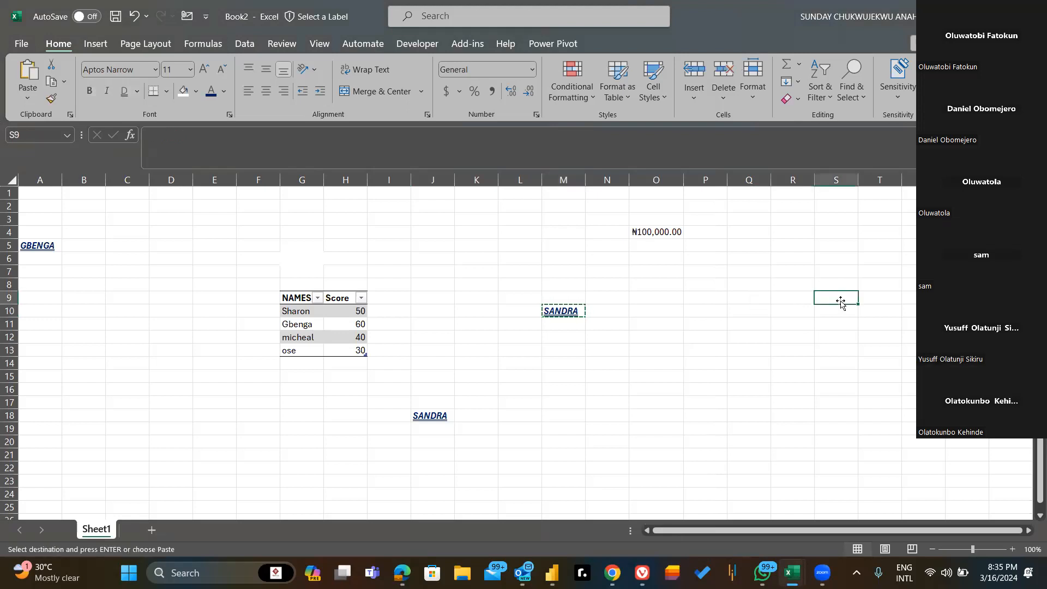
right_click(833, 296)
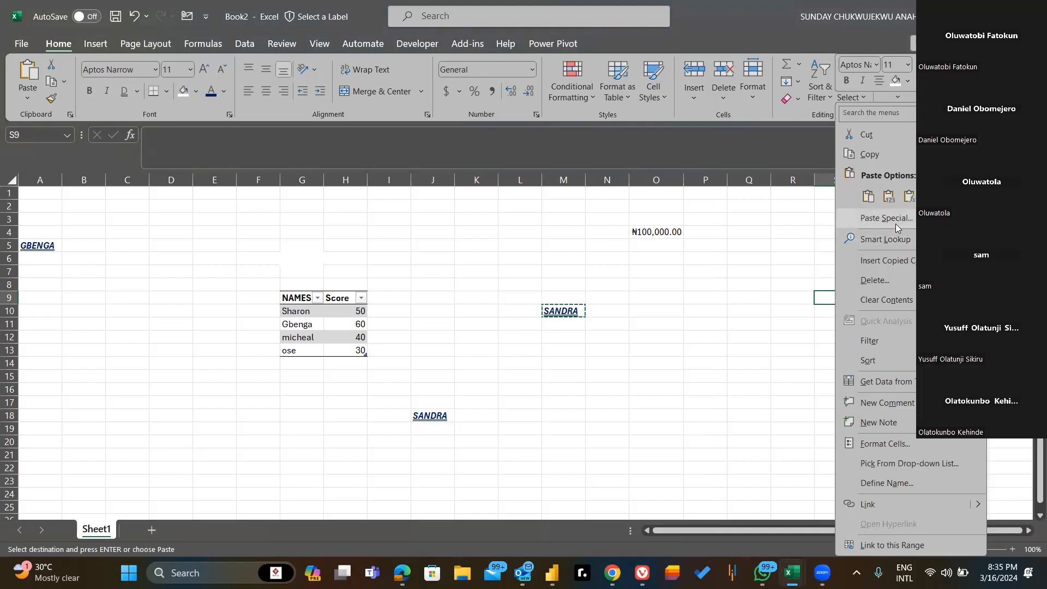
mouse_move(886, 218)
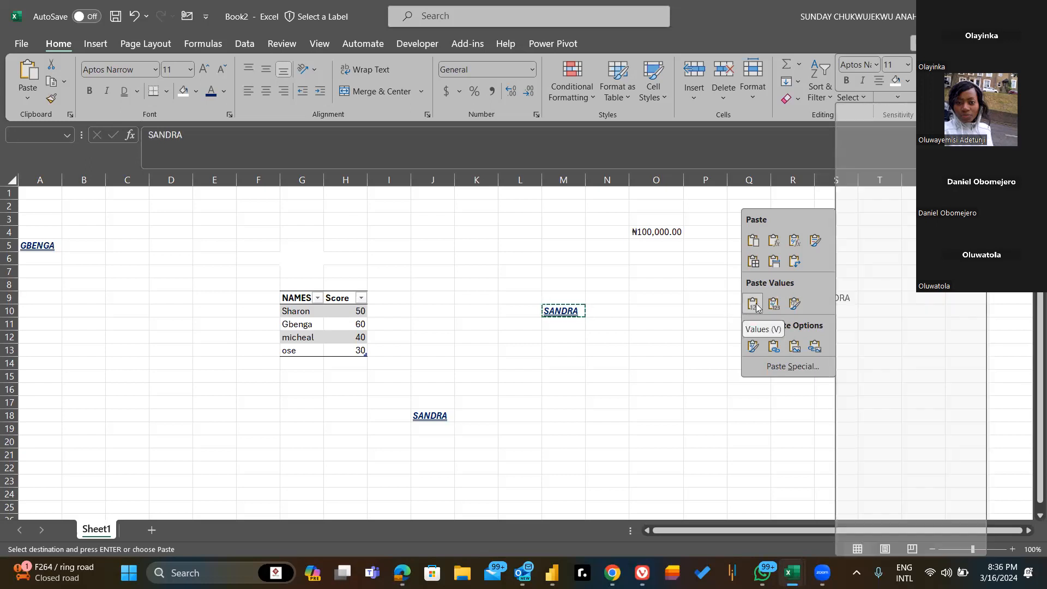
click(756, 307)
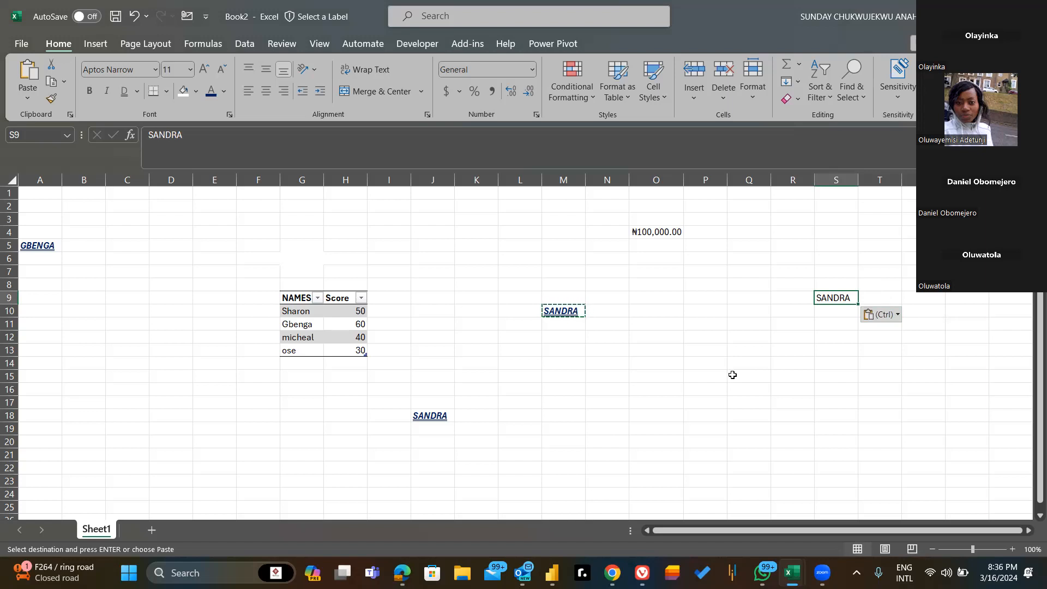
click(604, 352)
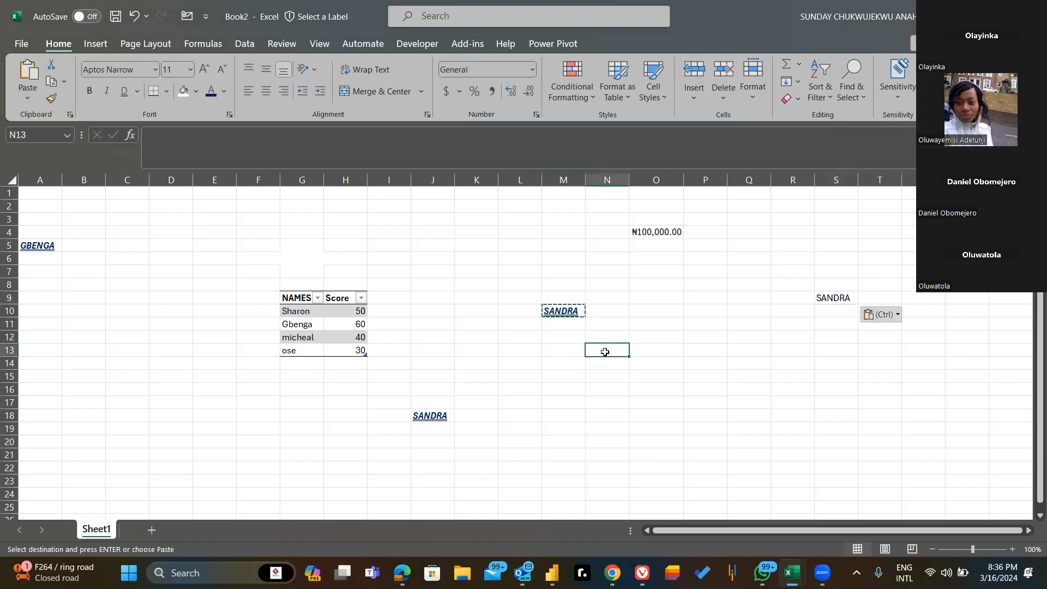
key(Escape)
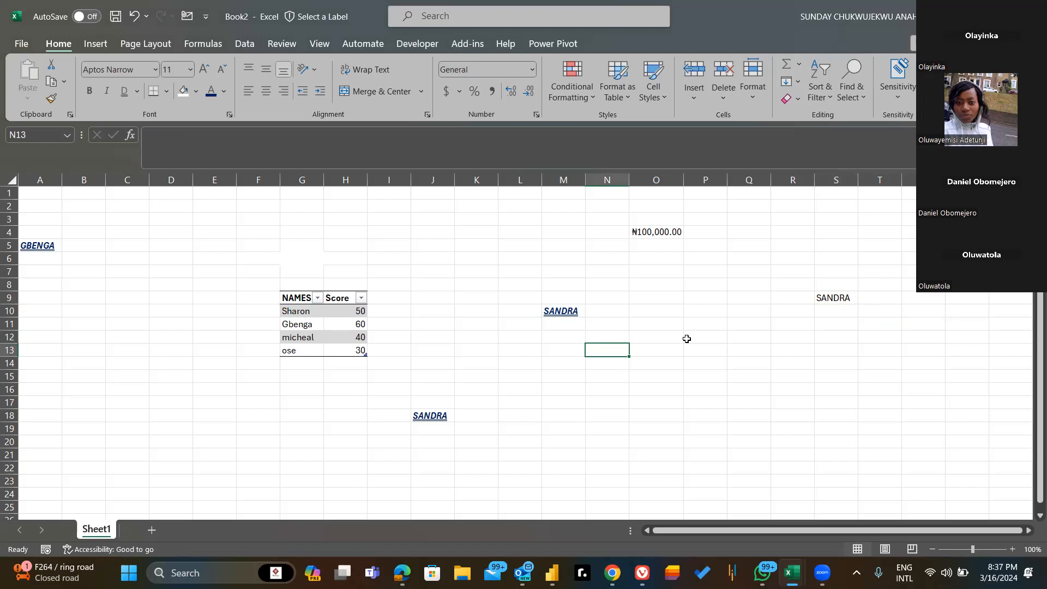
- Switch to the Book1 workbook to review the list of Excel shortcuts 11 to 25, and return to Book2
mouse_move(781, 573)
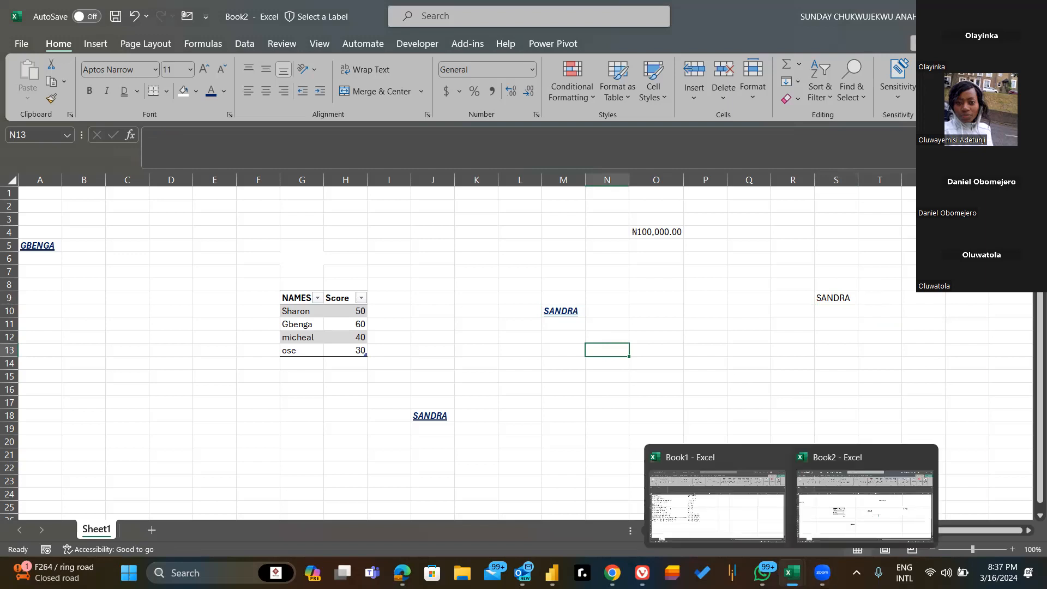
click(697, 528)
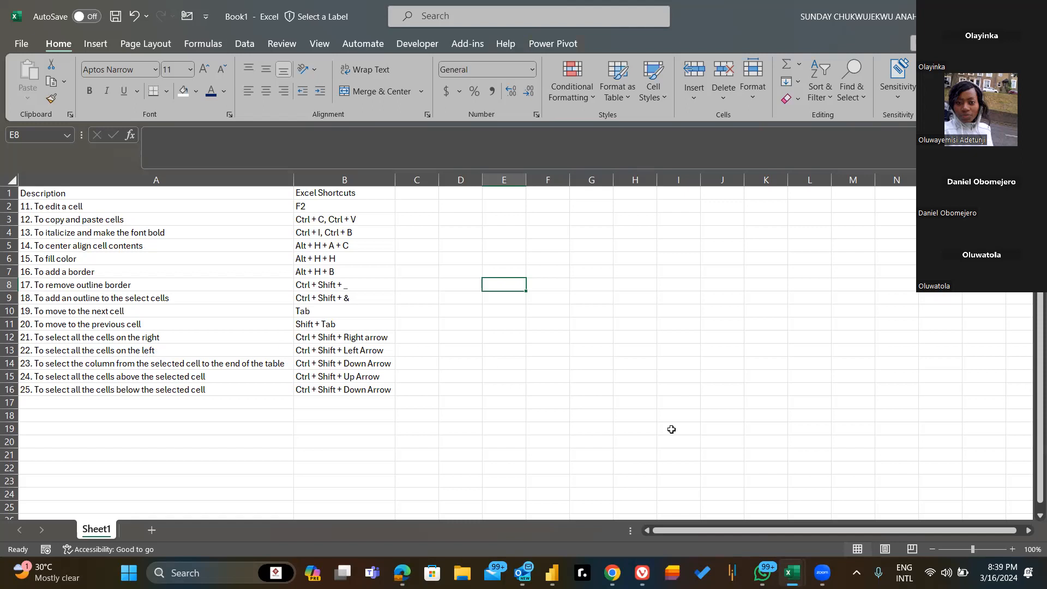
click(792, 572)
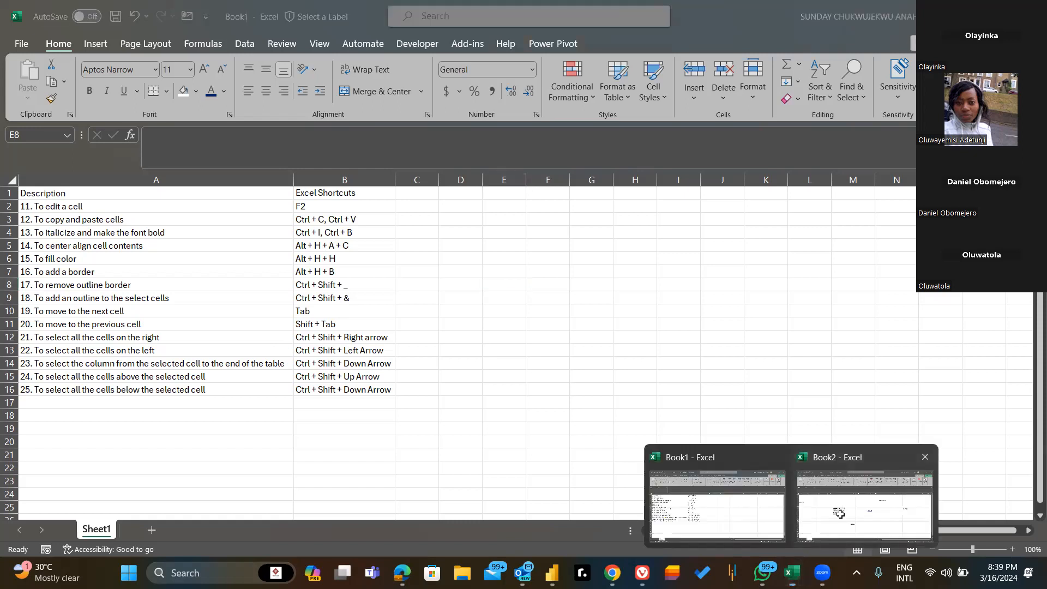
click(839, 514)
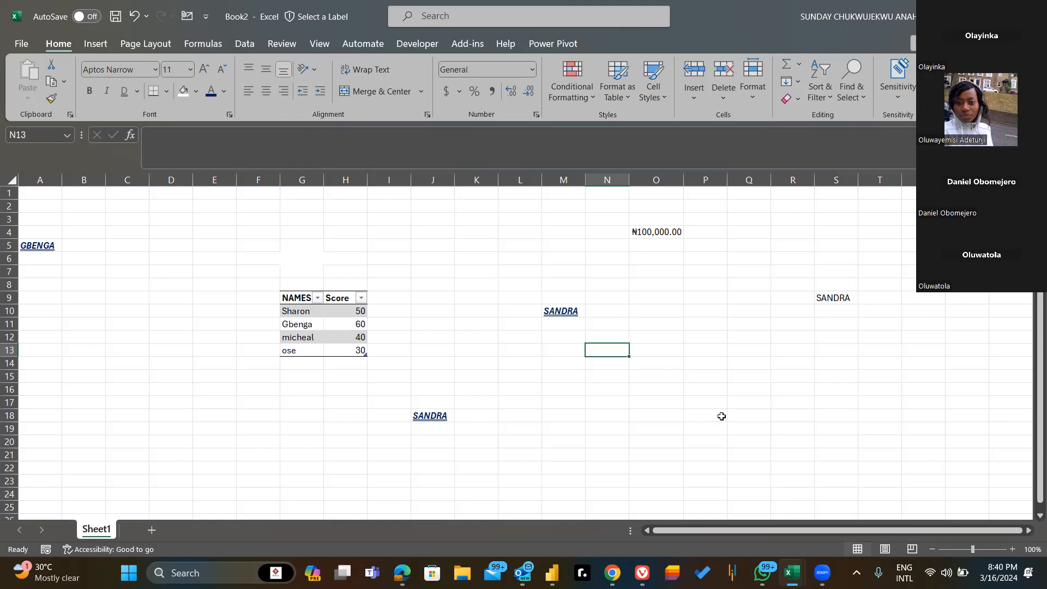
- Review the Module 2 topics for Weeks 2 and 3 in the data_analytics PDF in Edge, and switch back to Excel
mouse_move(642, 573)
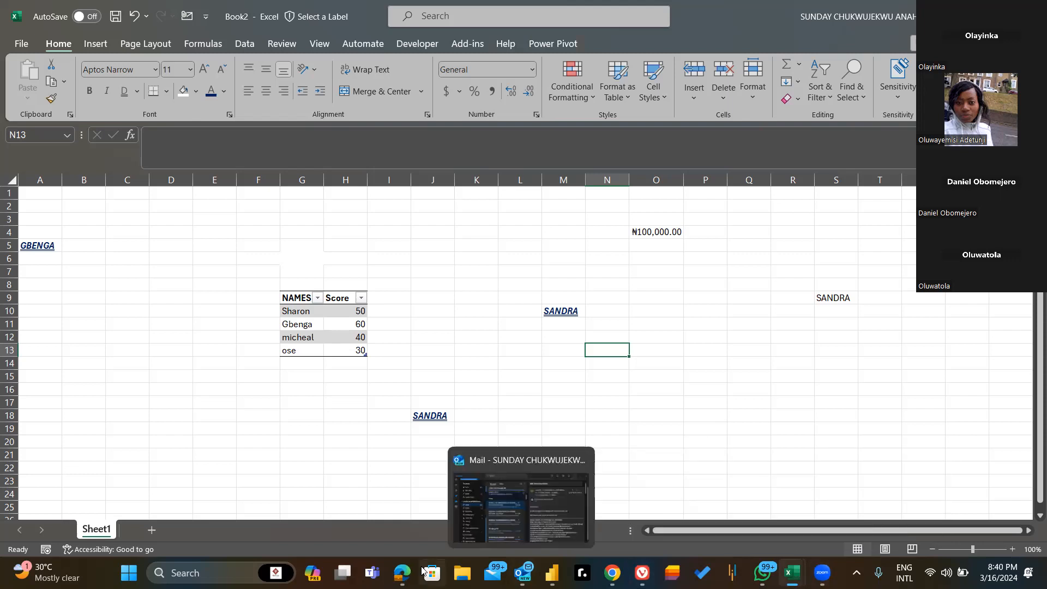
mouse_move(402, 573)
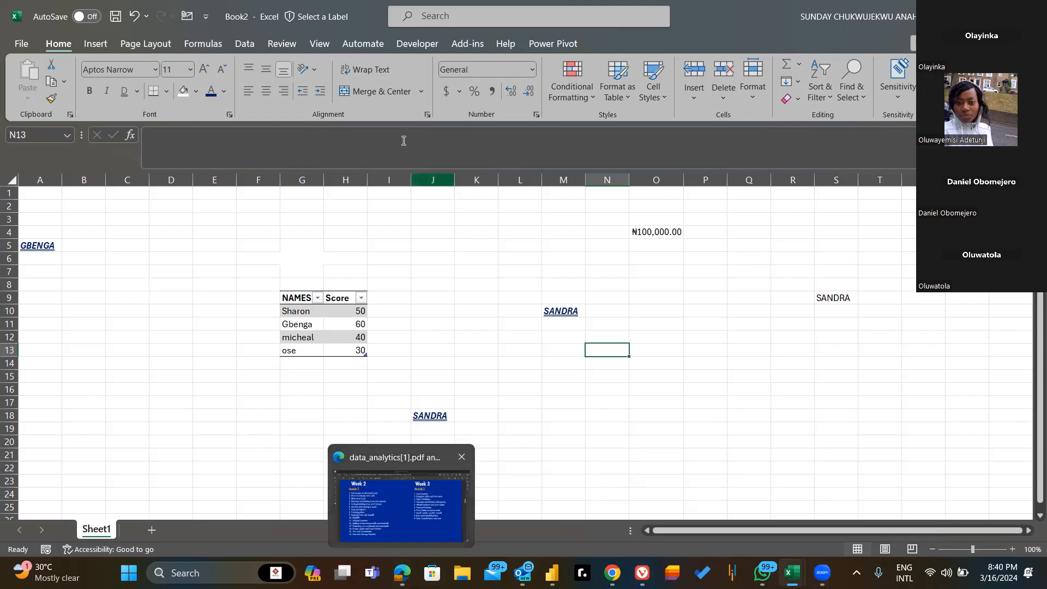
click(420, 57)
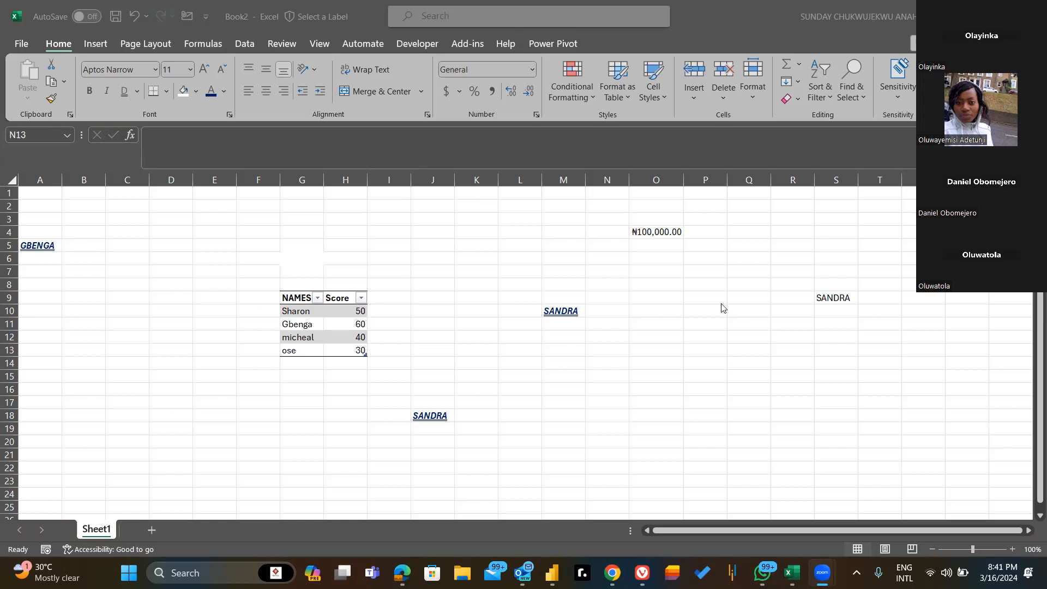
mouse_move(402, 572)
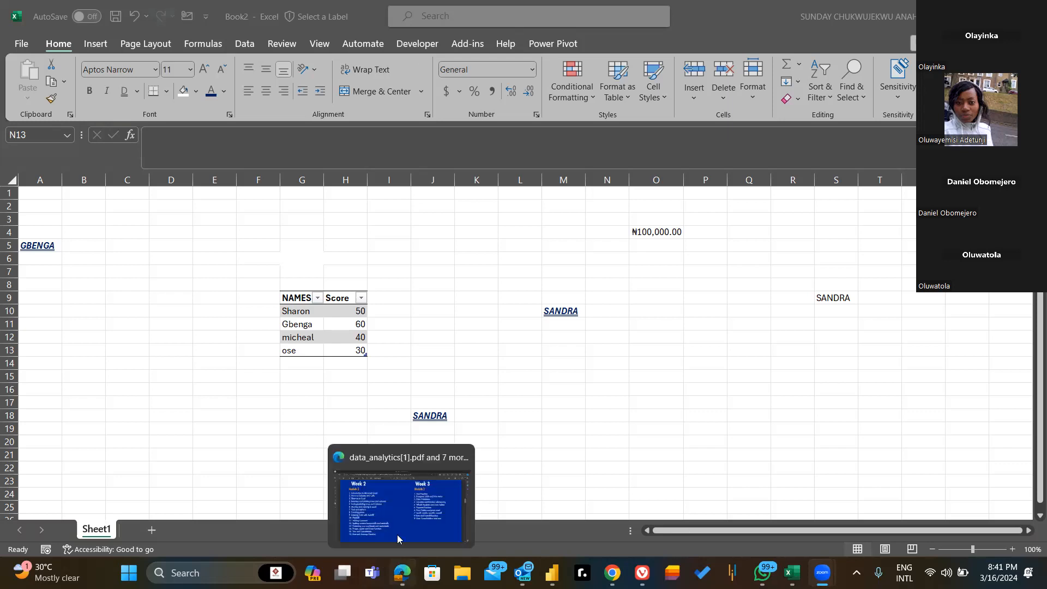
click(427, 450)
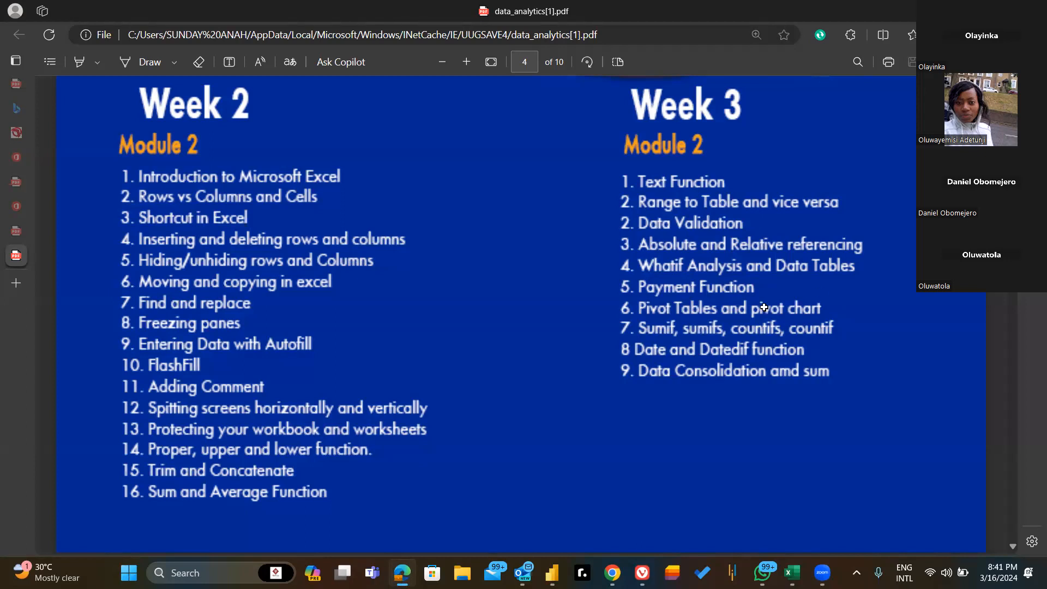
key(alt+Tab)
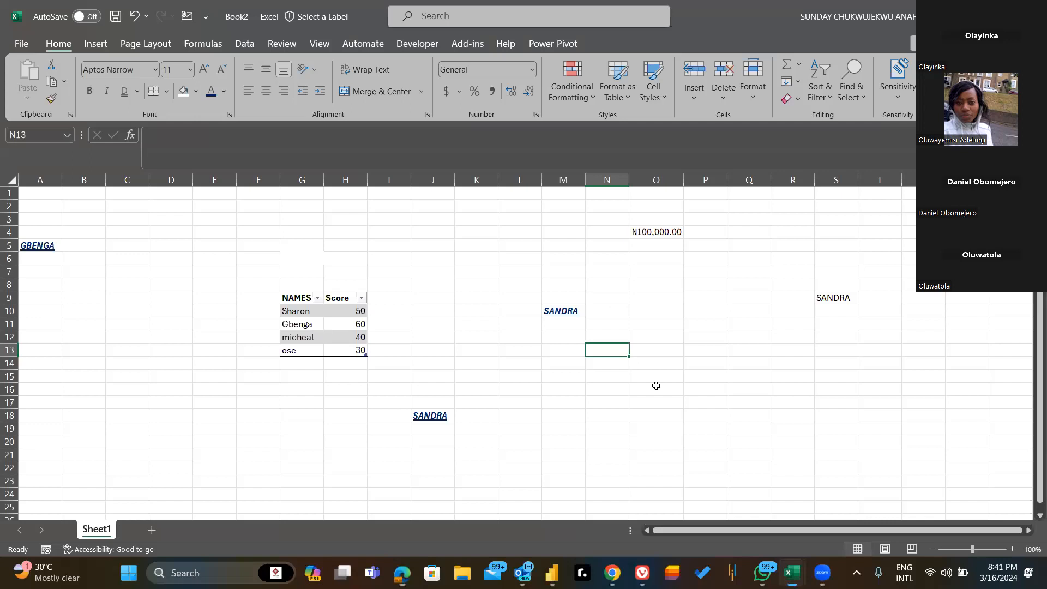
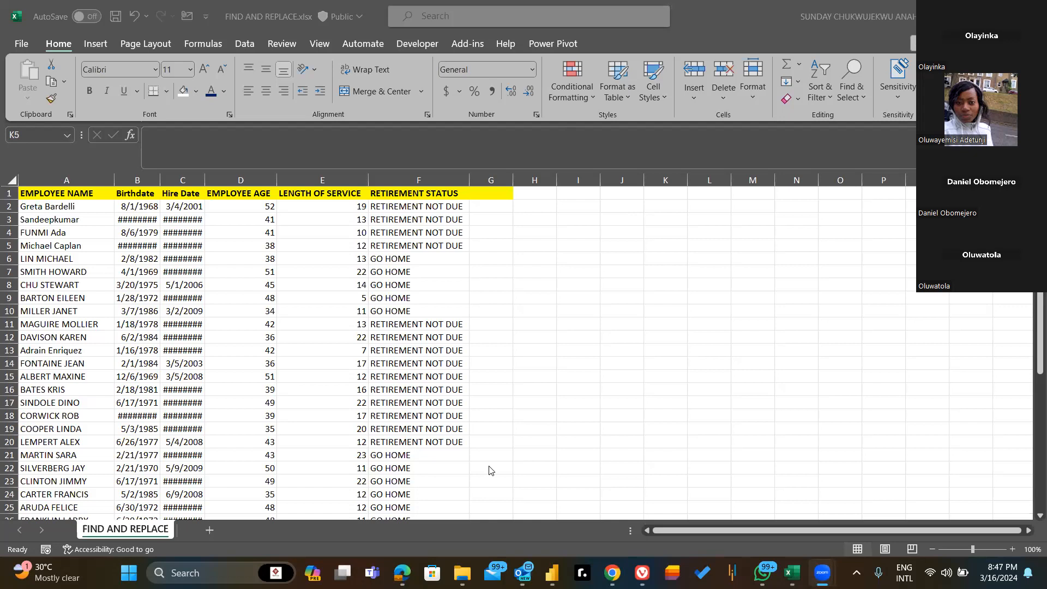
- Select the header cells of the employee table from EMPLOYEE NAME to RETIREMENT STATUS in row 1
click(751, 326)
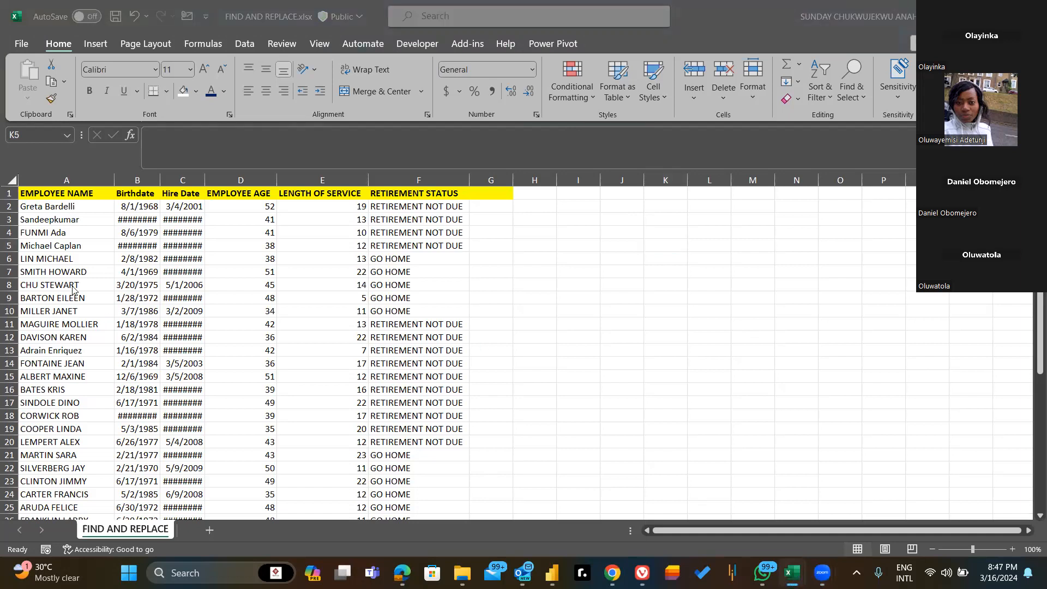
click(60, 193)
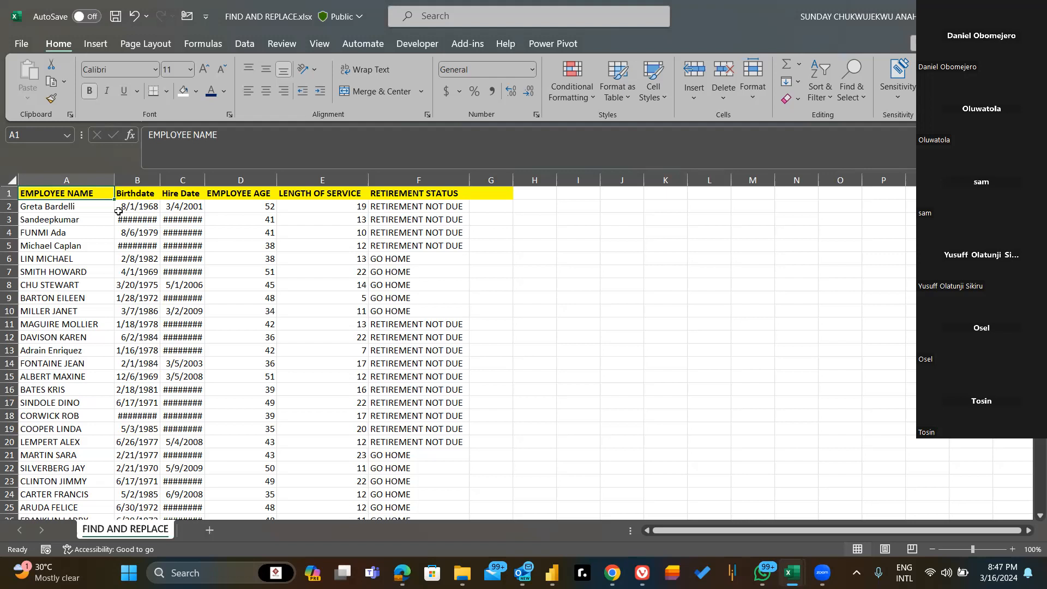
click(150, 222)
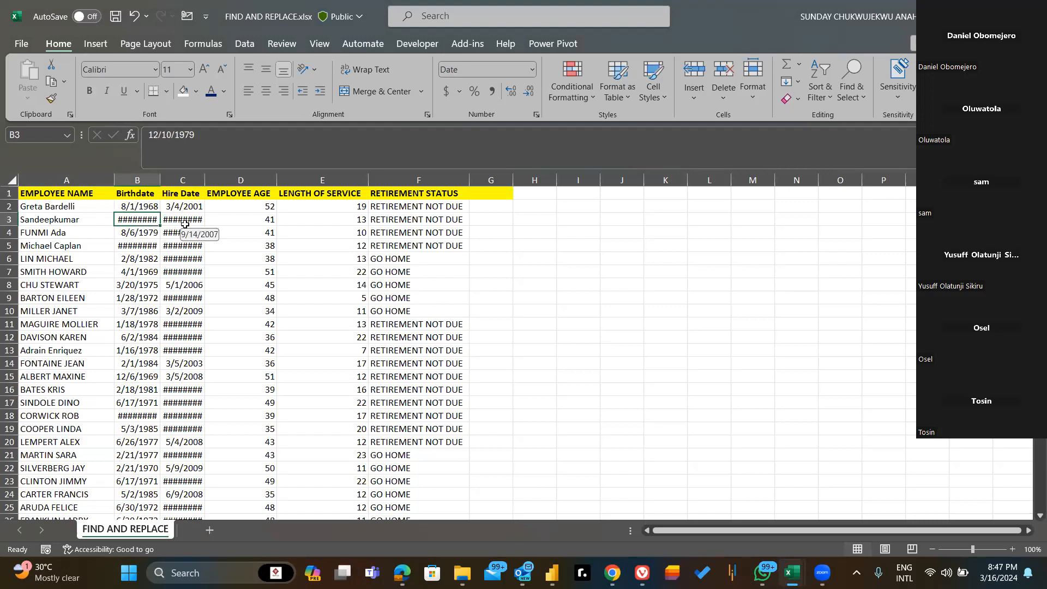
click(41, 191)
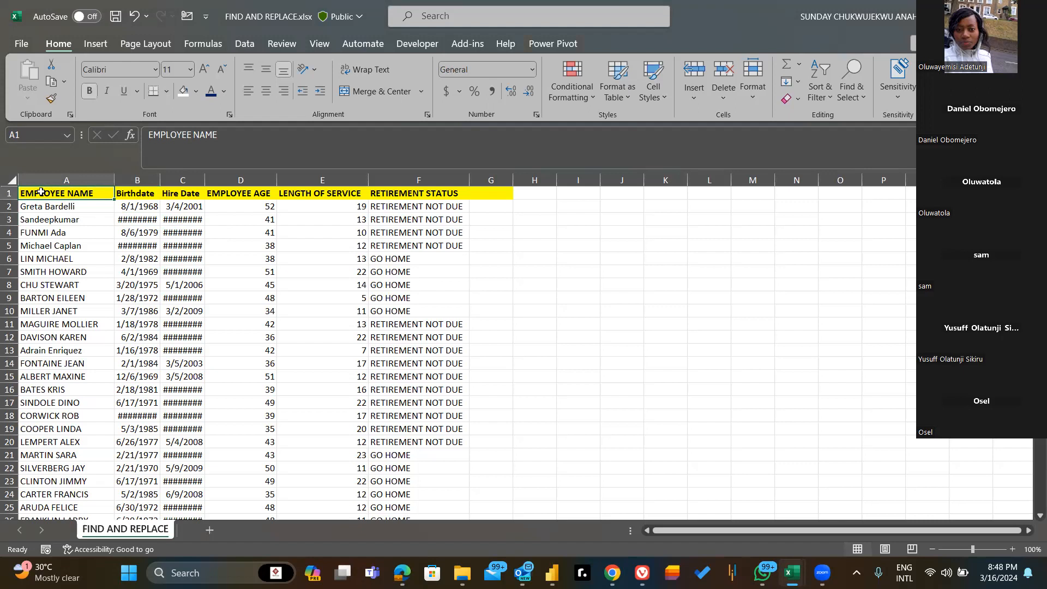
key(ctrl+shift+Right)
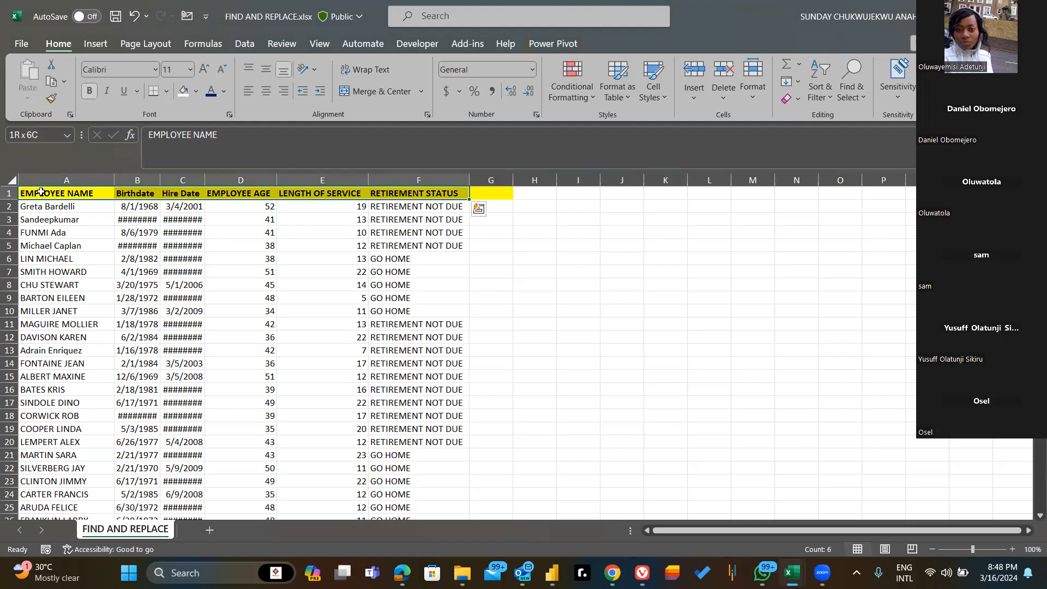
- Extend the selection from A1 across the headers and down to row 42, and reduce it back to A1
click(41, 192)
key(ctrl+shift+Right)
key(ctrl+shift+Down)
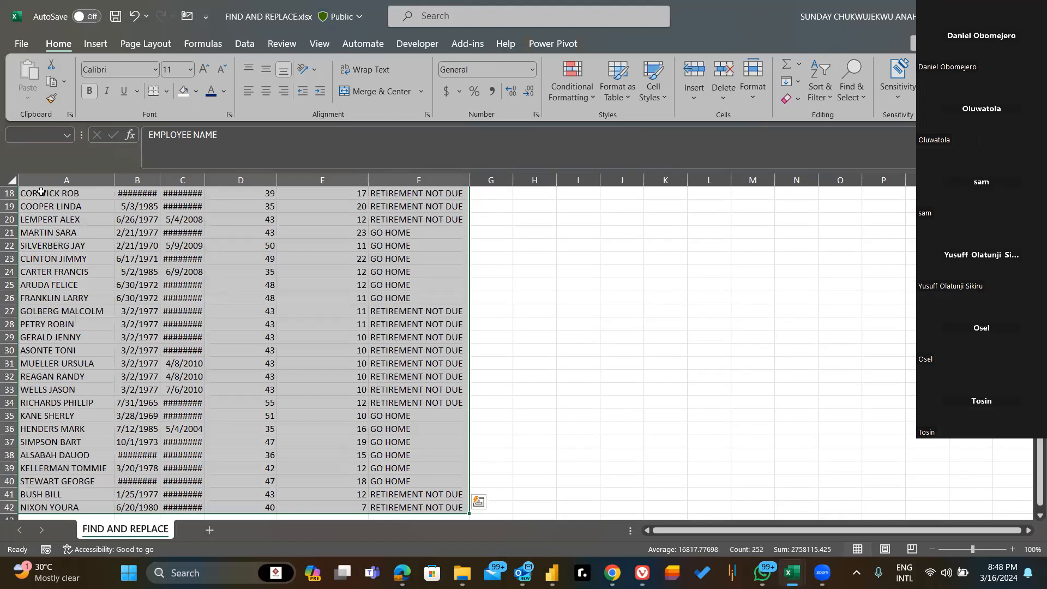
key(ctrl+shift+Up)
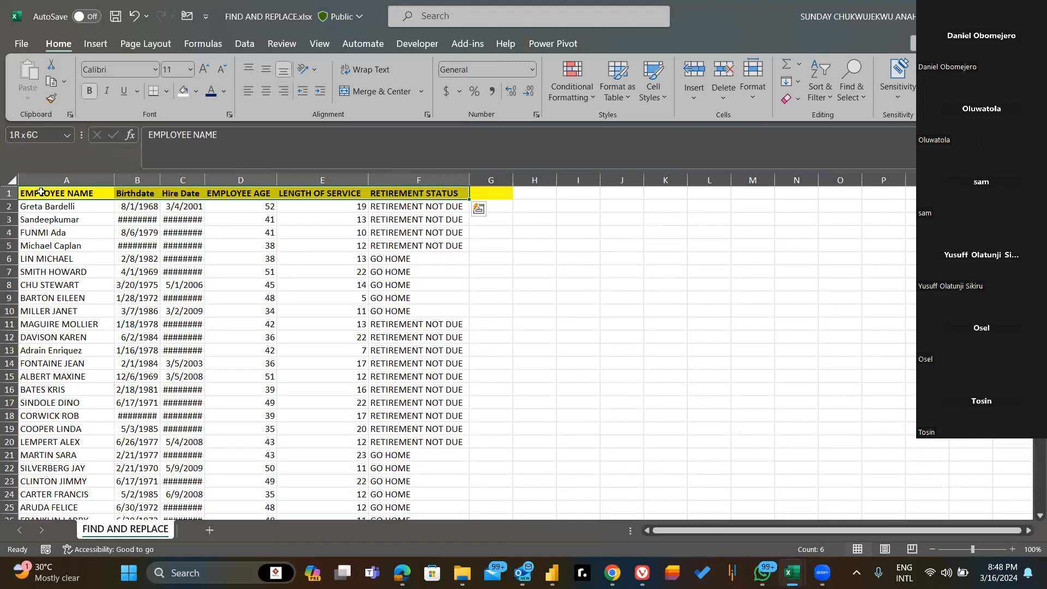
click(41, 192)
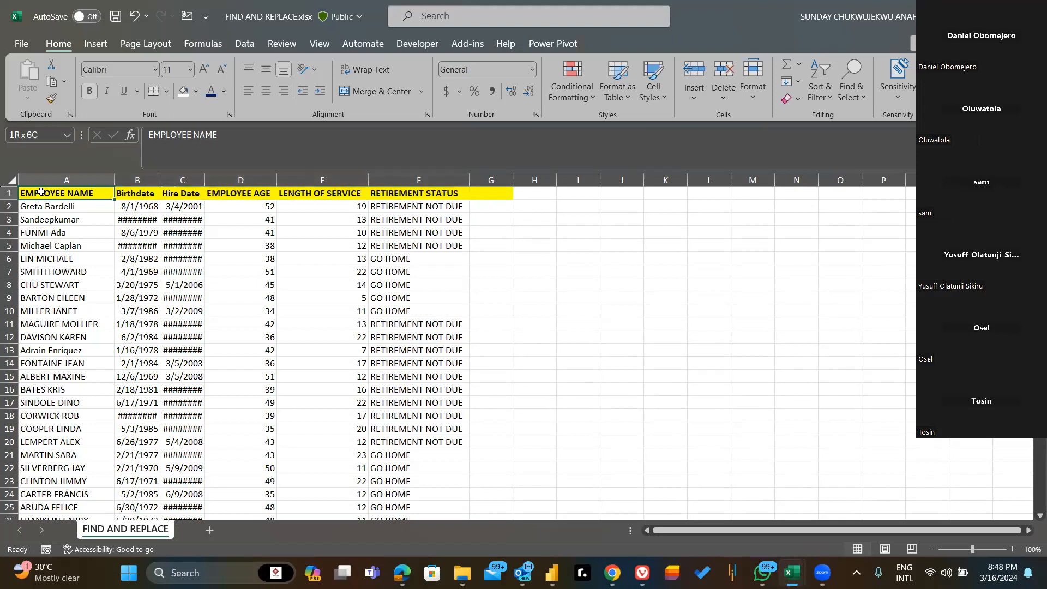
- Extend the selection from A1 to the last used cell of the sheet, and shrink it back to the header row
click(71, 191)
key(ctrl+shift+End)
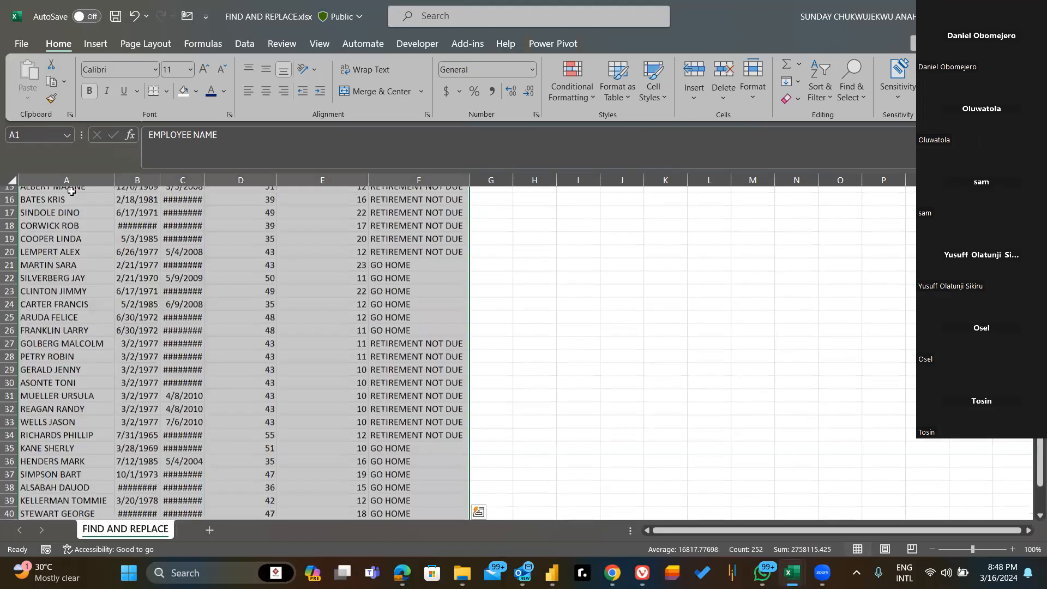
scroll(71, 191, down, 1)
key(ctrl+shift+Up)
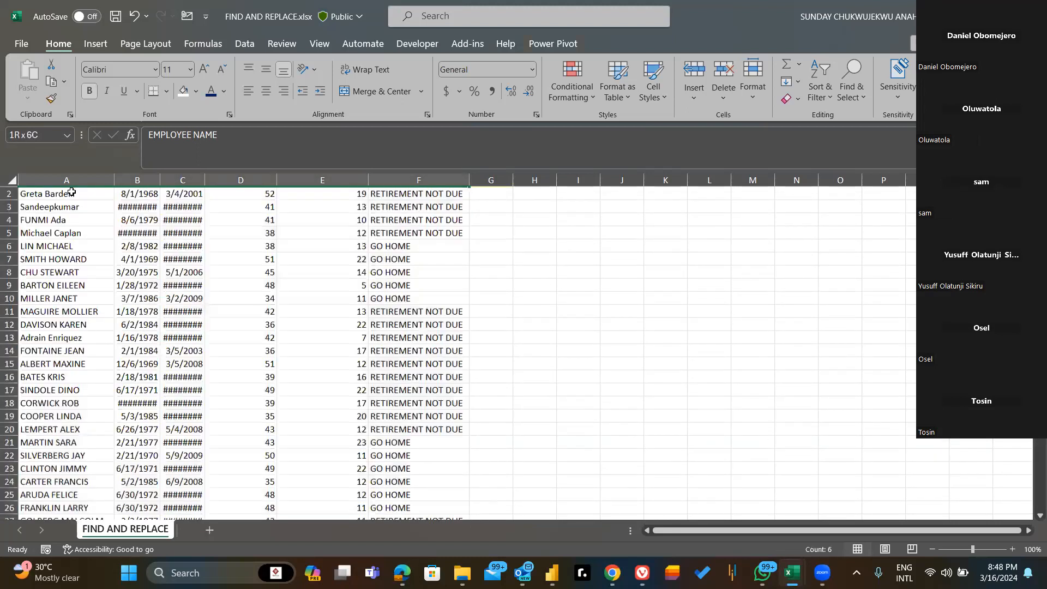
scroll(72, 191, up, 1)
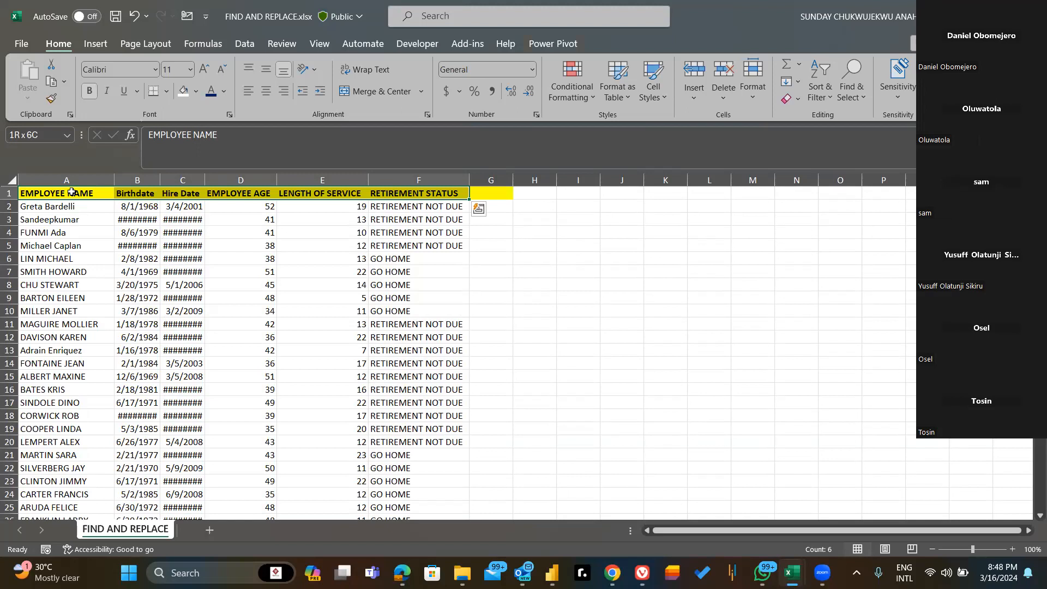
- Extend the header selection to the end of the sheet row and down to the table's last row, and return it to A1:F1
key(ctrl+shift+Right)
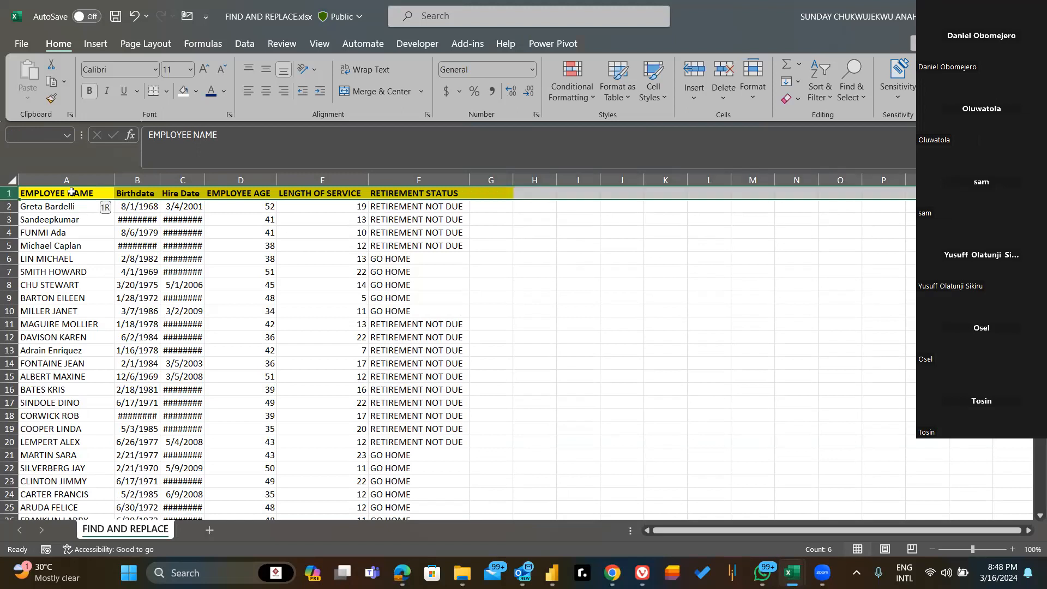
key(ctrl+shift+Left)
key(ctrl+shift+Down)
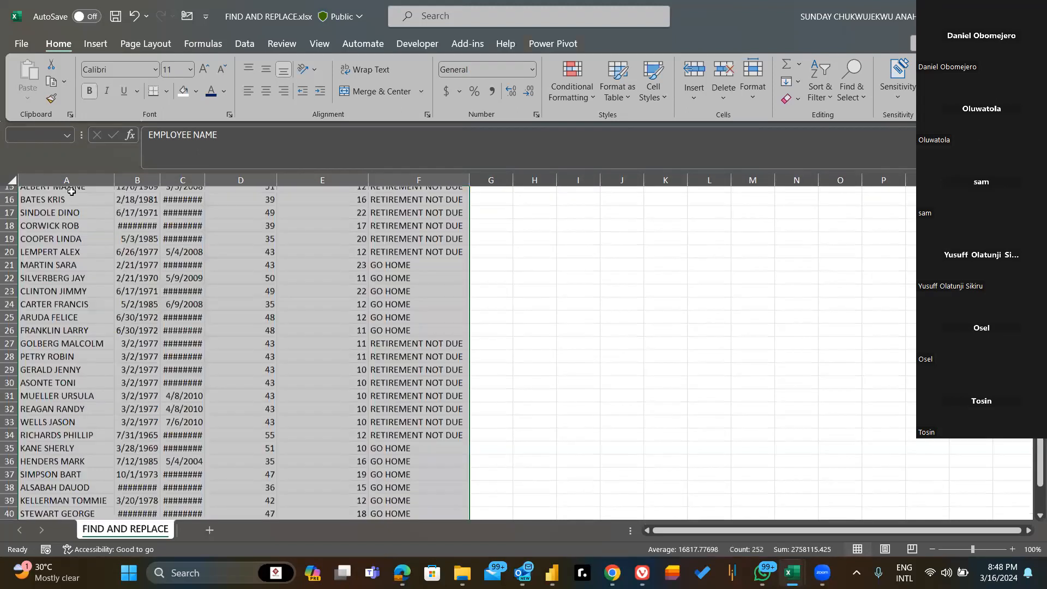
scroll(72, 191, down, 1)
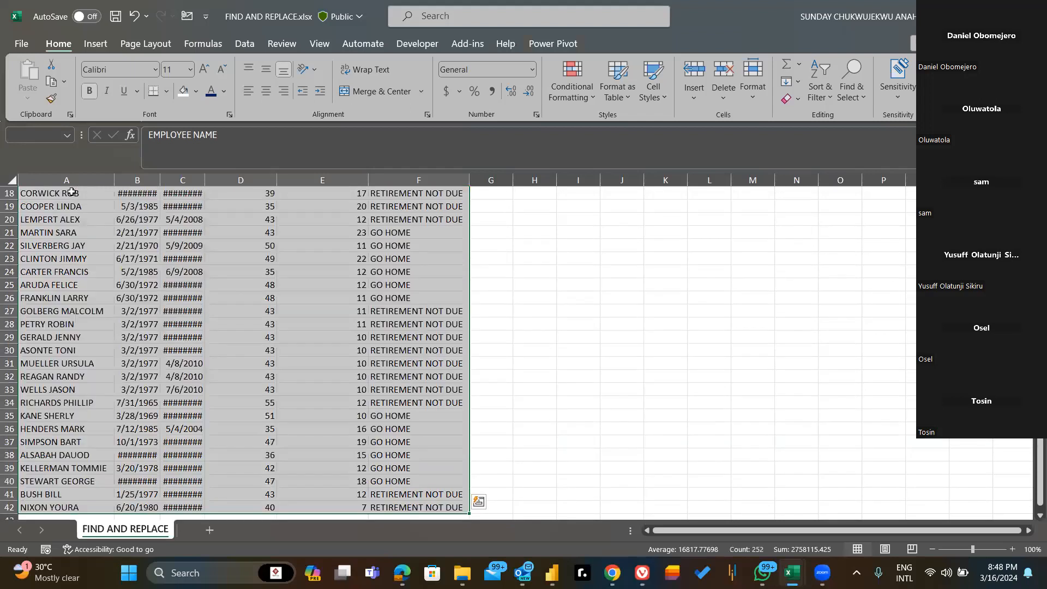
key(ctrl+shift+Up)
- Extend the A1:F1 selection down past row 13 one row at a time, and shrink it back to the header row
key(shift+Down)
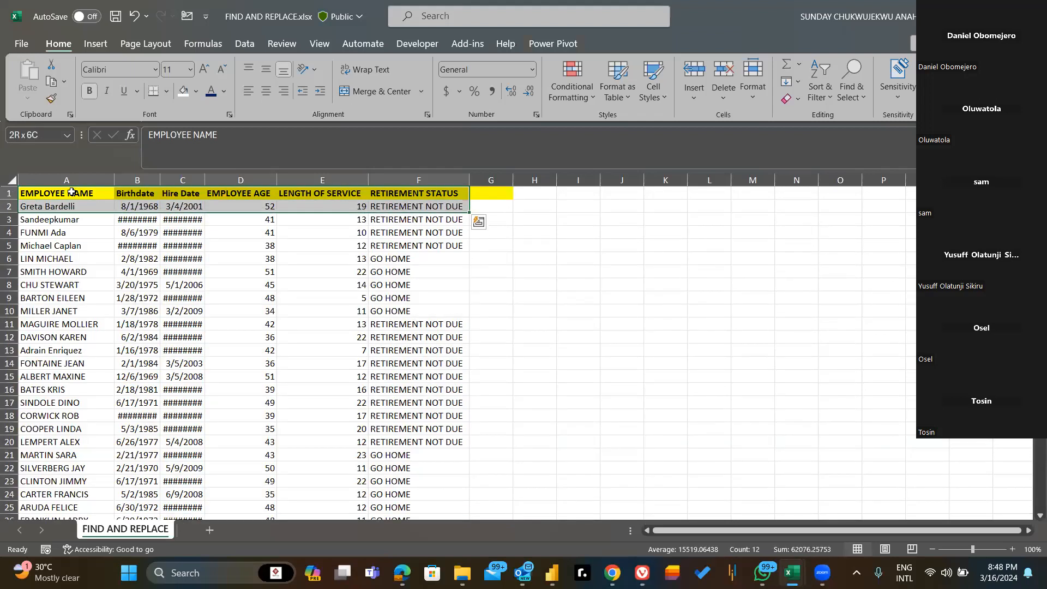
key(shift+Down)
key(shift+Down)
key(shift+Down)
key(shift+Down)
key(shift+Down)
key(shift+Down)
key(shift+Down)
key(shift+Down)
key(shift+Down)
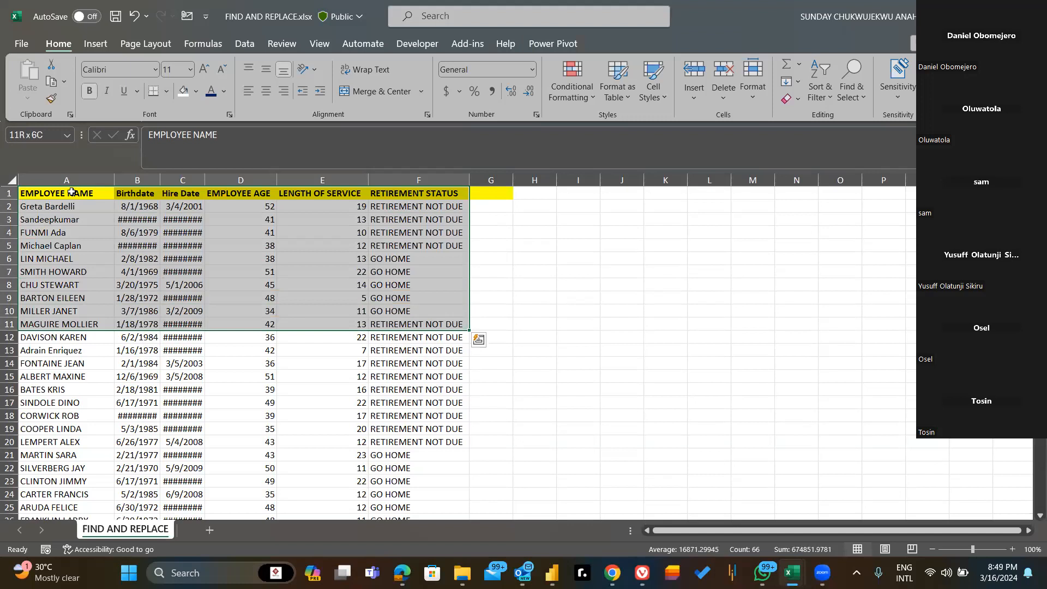
key(shift+Down)
key(shift+Down)
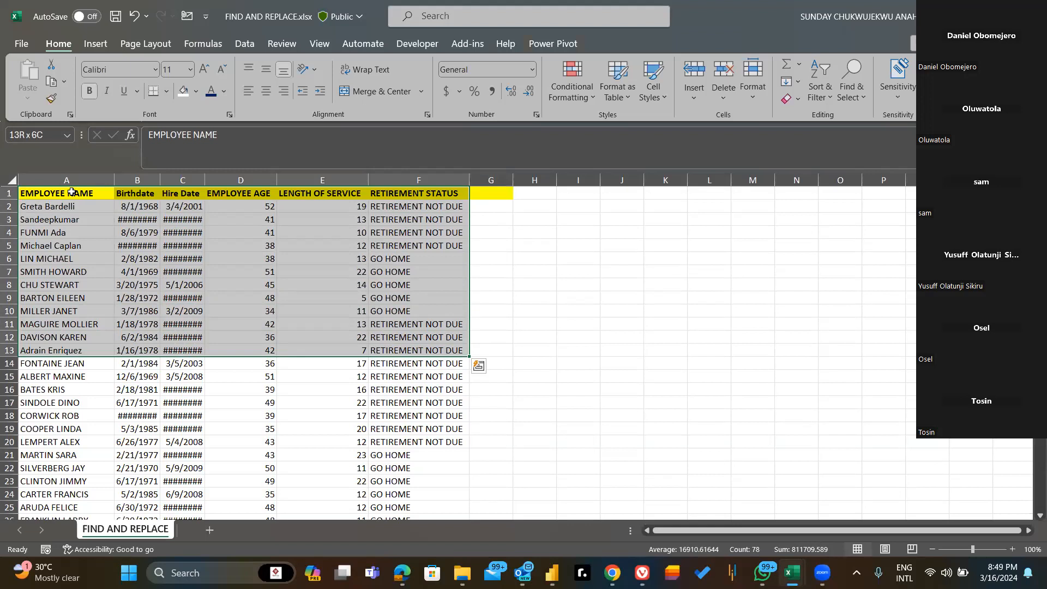
key(shift+Down)
key(shift+Down)
key(shift+Up)
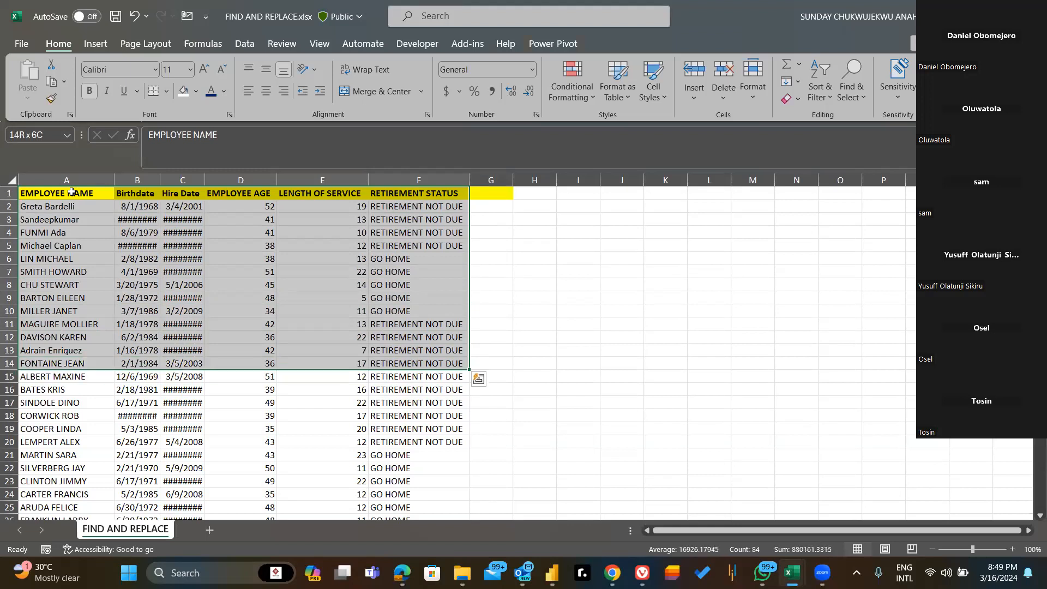
key(shift+Up)
key(shift+Up)
key(shift+Up)
key(shift+Up)
key(shift+Up)
key(shift+Up)
key(shift+Up)
key(shift+Up)
key(shift+Up)
key(shift+Up)
key(shift+Up)
key(shift+Up)
key(shift+Up)
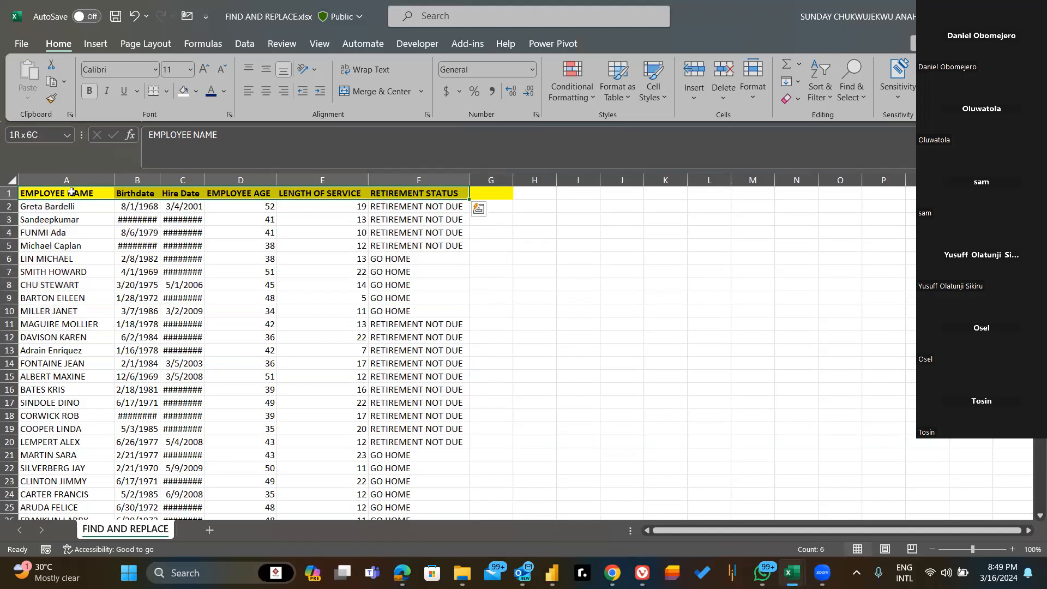
- Select the employee table from A1 to its last used cell and apply AutoFit Column Width
click(491, 245)
click(64, 194)
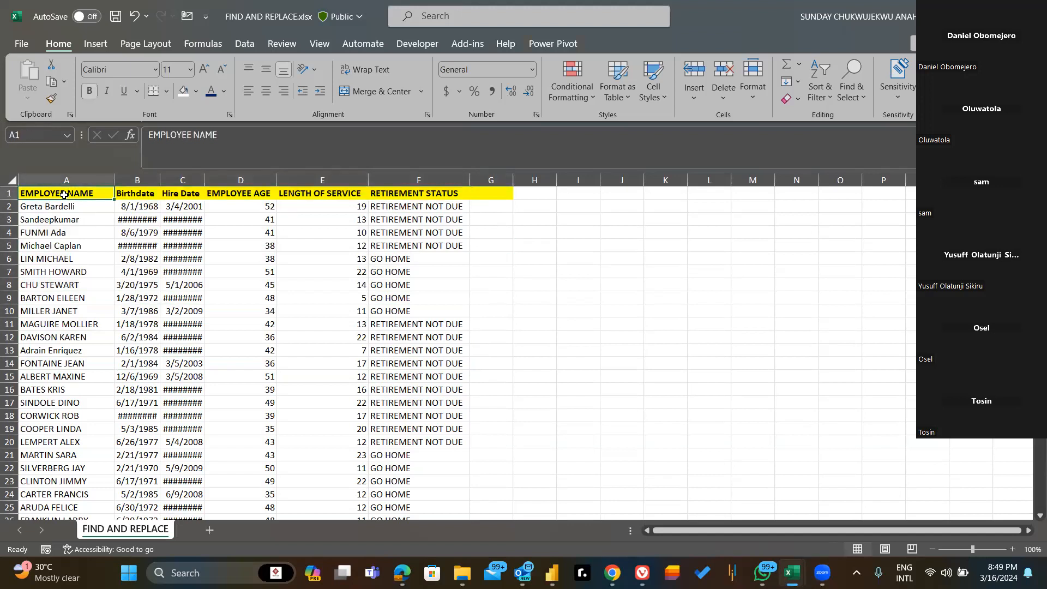
key(ctrl+shift+End)
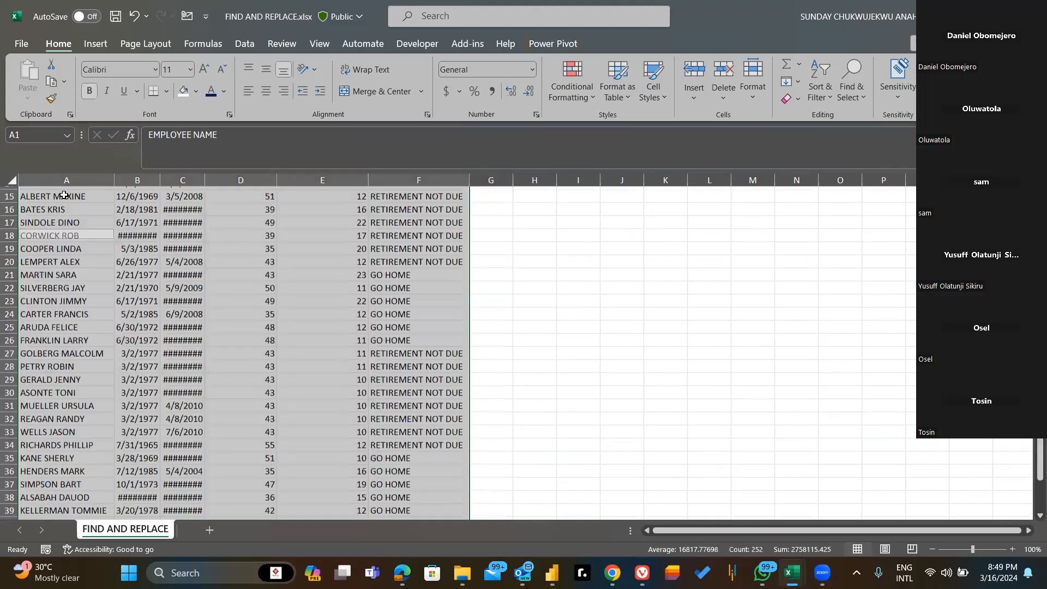
ctrl+click(64, 195)
key(alt+h)
key(o)
key(i)
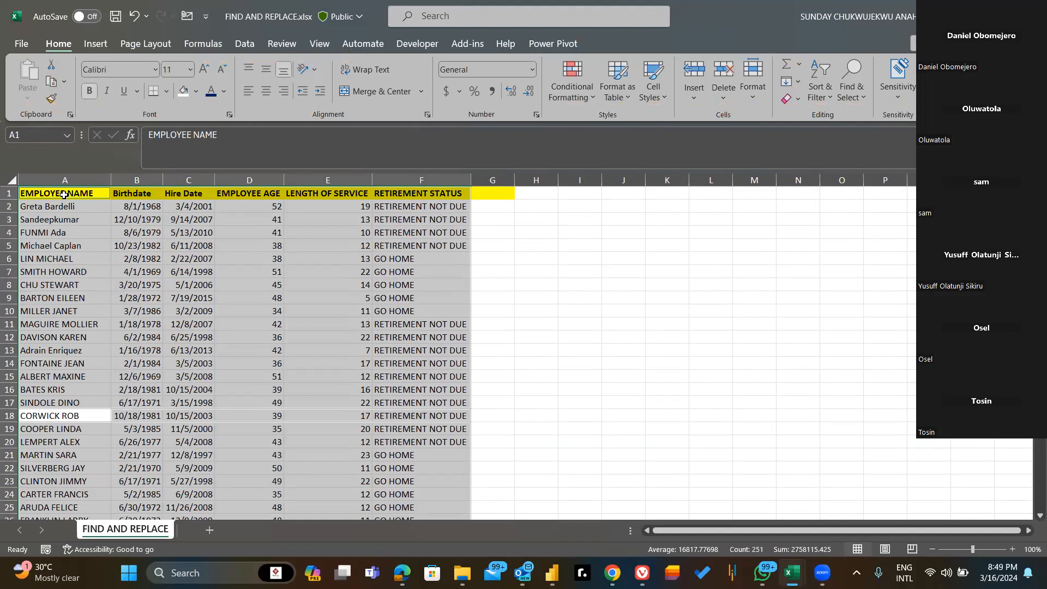
- Undo the column AutoFit and apply AutoFit Column Width to the selected table again
click(155, 247)
key(ctrl+z)
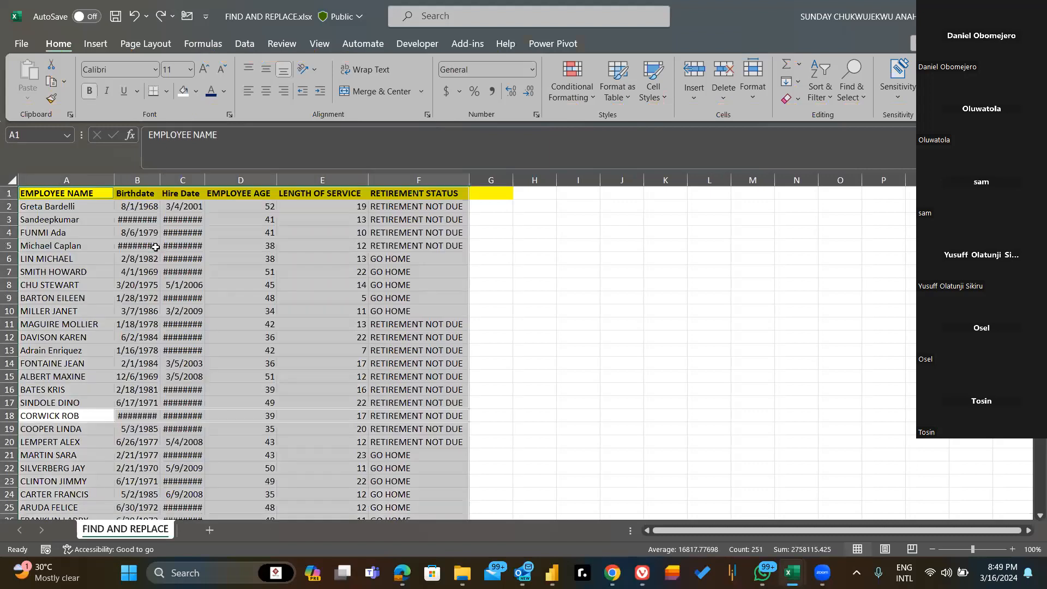
key(alt)
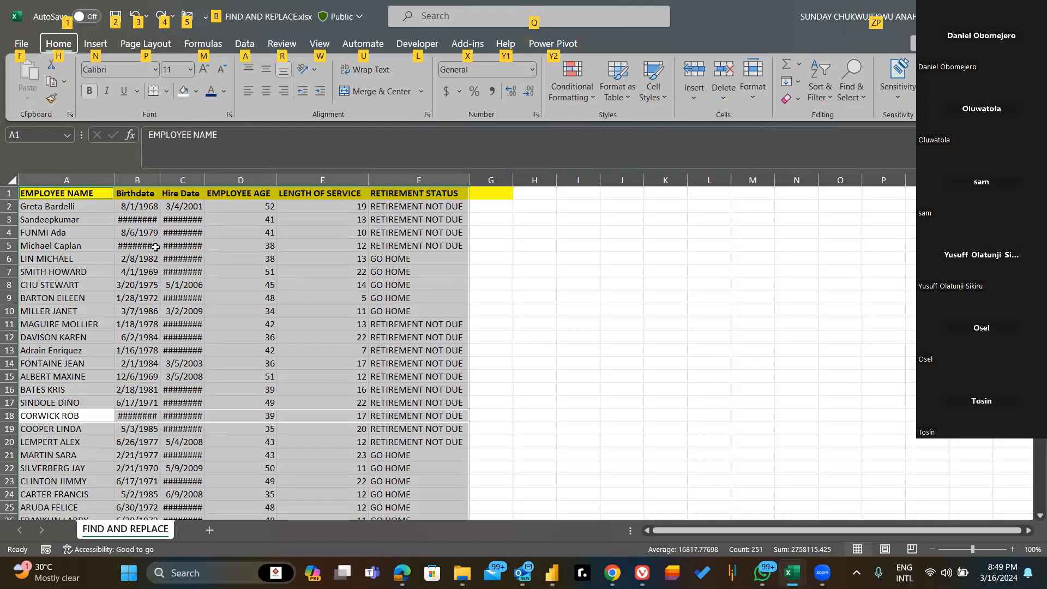
key(h)
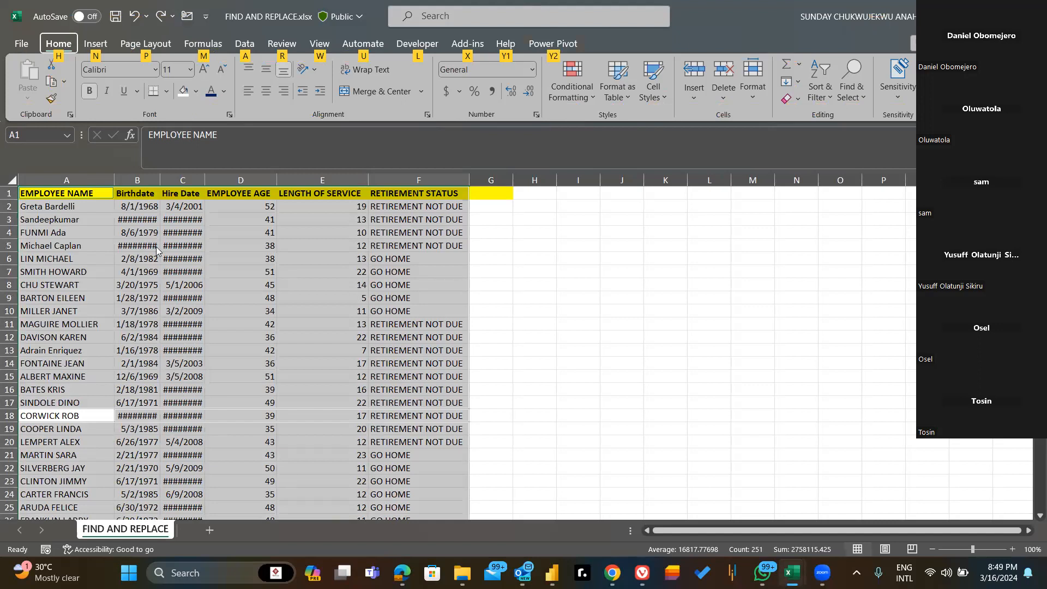
key(h)
key(o)
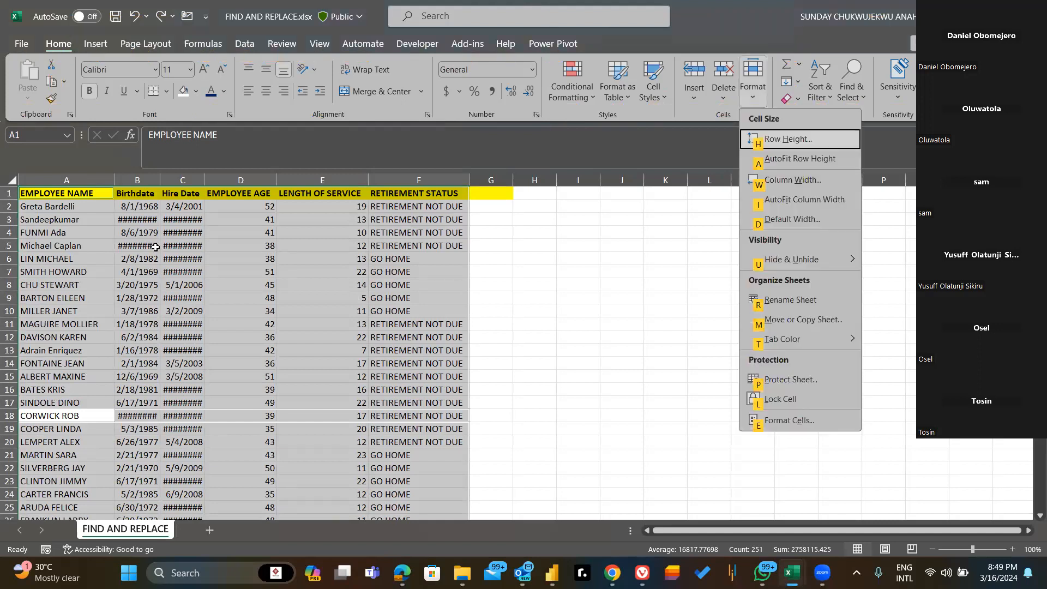
key(i)
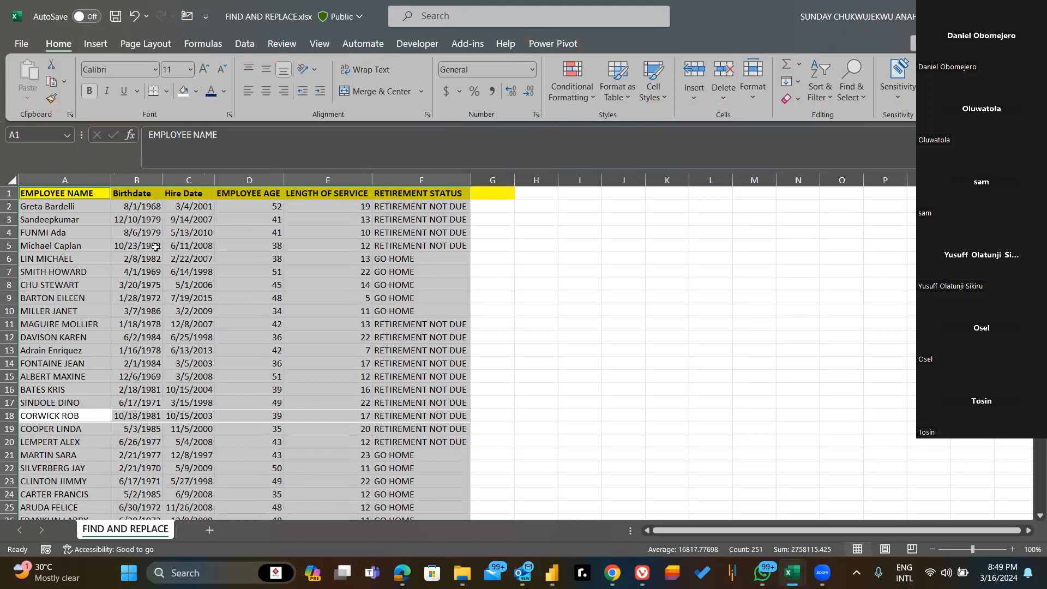
- Write the shortcut note "ALT + H +O+I" in cell K6 and change its last letter to A
click(667, 259)
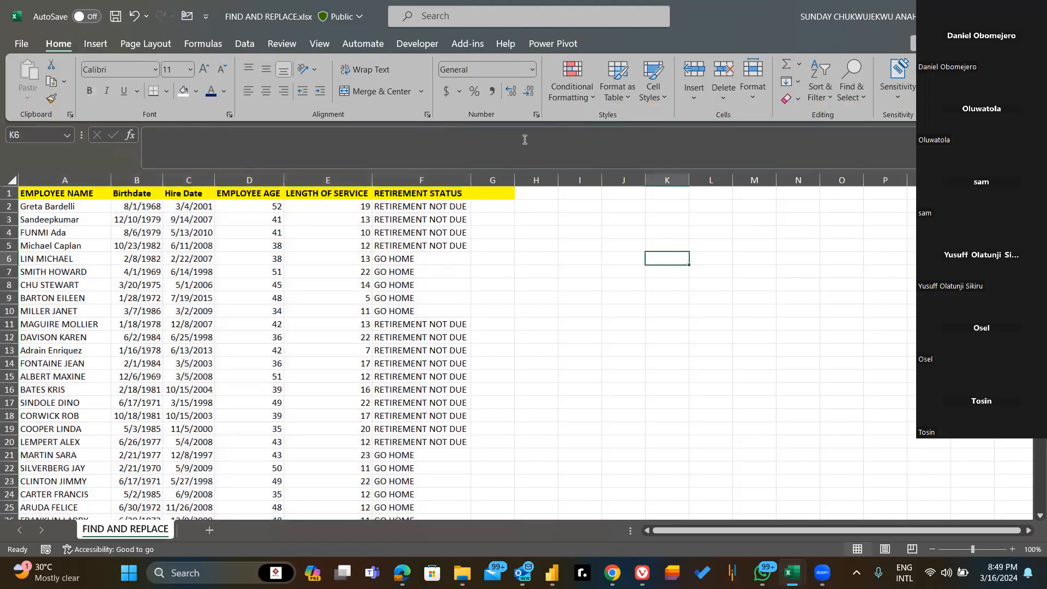
text(ALT)
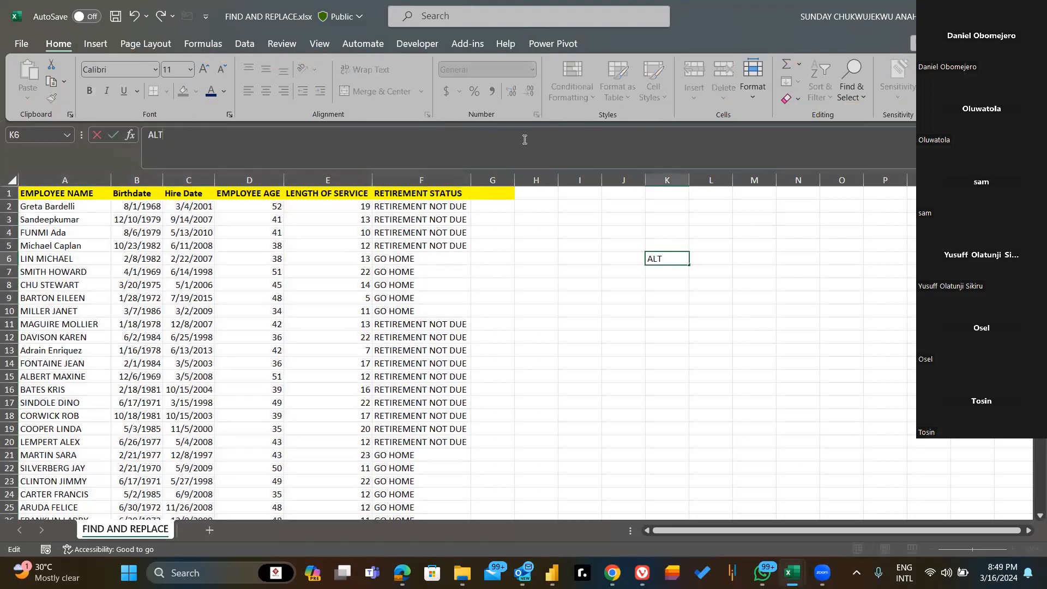
text( + H)
text( +)
text(O)
text(+I)
text(A)
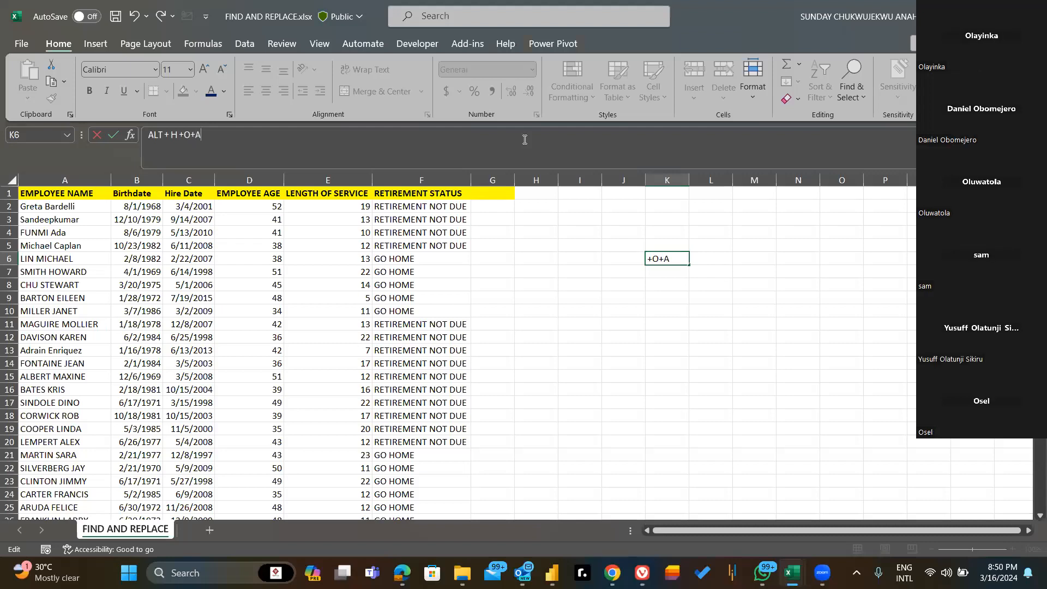
- Erase the shortcut note from cell K6 and leave cell editing
key(BackSpace)
key(BackSpace)
key(BackSpace)
key(BackSpace)
key(BackSpace)
key(BackSpace)
key(BackSpace)
key(BackSpace)
key(BackSpace)
key(BackSpace)
key(BackSpace)
key(BackSpace)
key(Escape)
- Select the whole employee table A1:F42, and open and close the Replace settings of Find and Replace
click(41, 193)
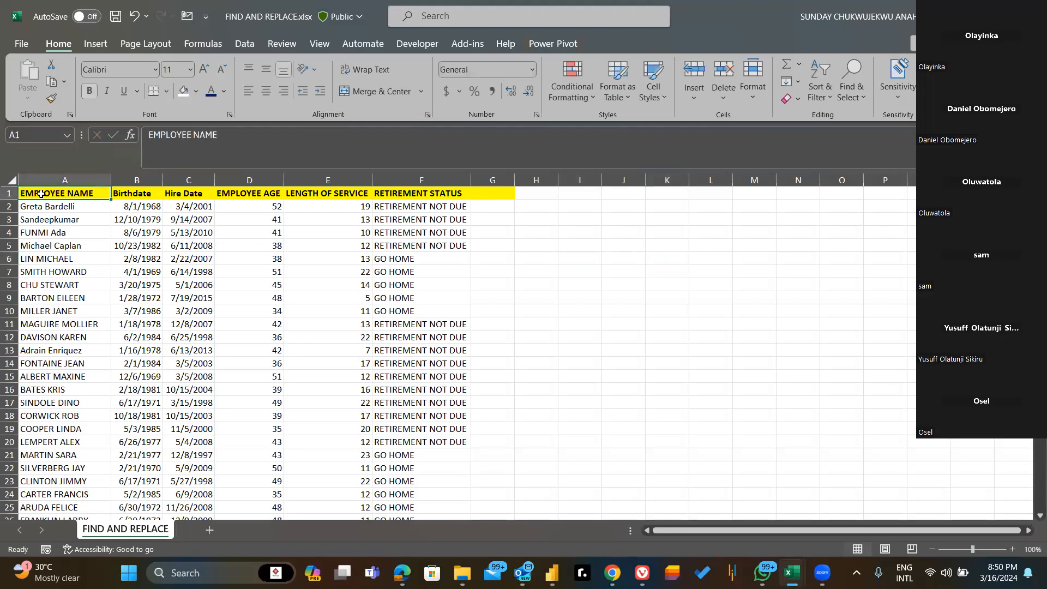
key(ctrl+shift+Right)
key(ctrl+shift+Down)
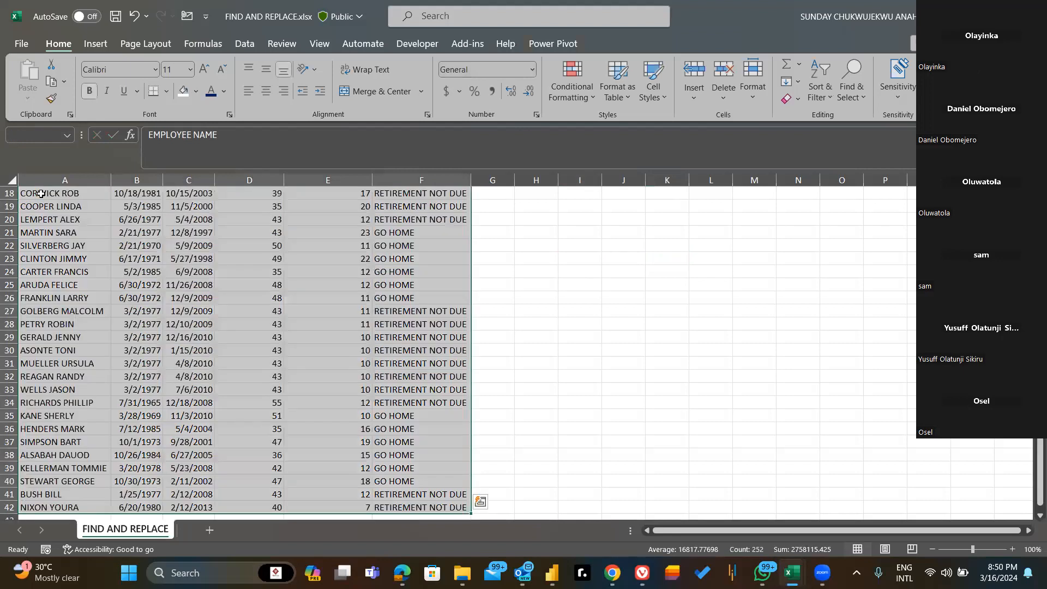
key(ctrl+h)
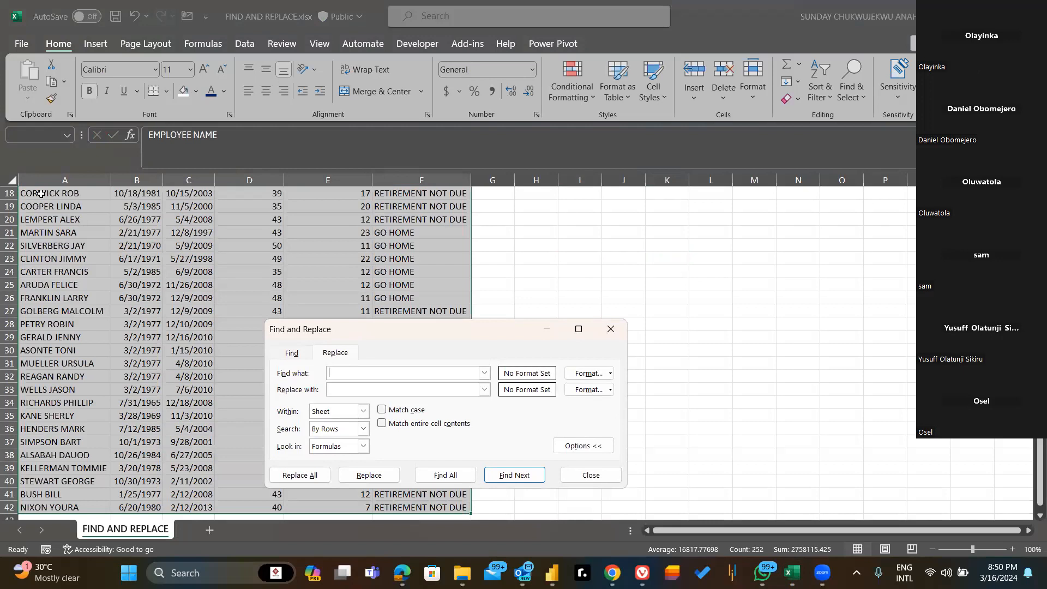
click(610, 329)
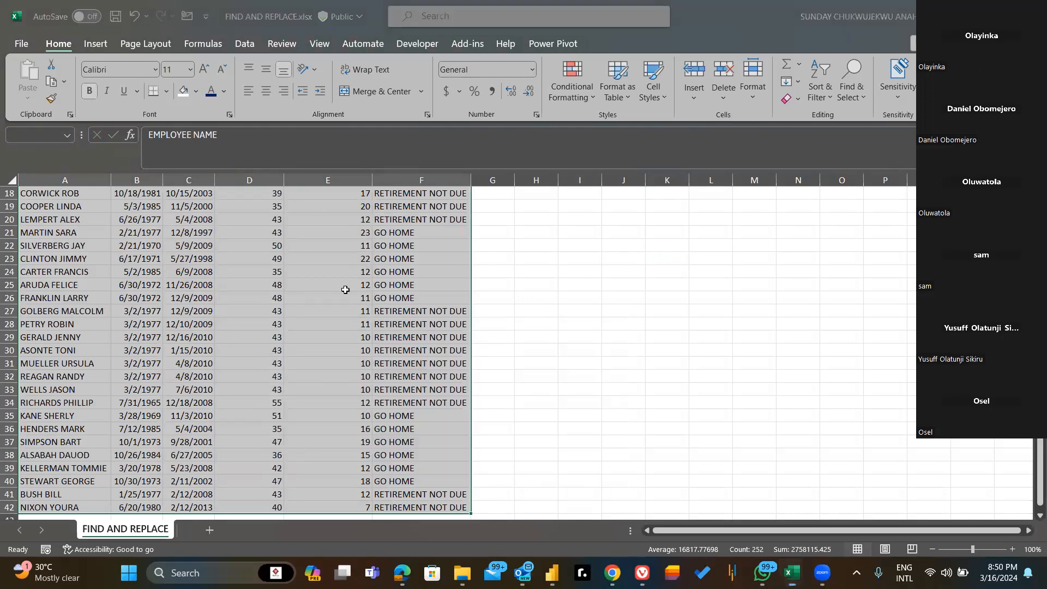
- Find all cells in the sheet containing the surname of the employee in A28, searching by rows, and close Find and Replace
key(ctrl+h)
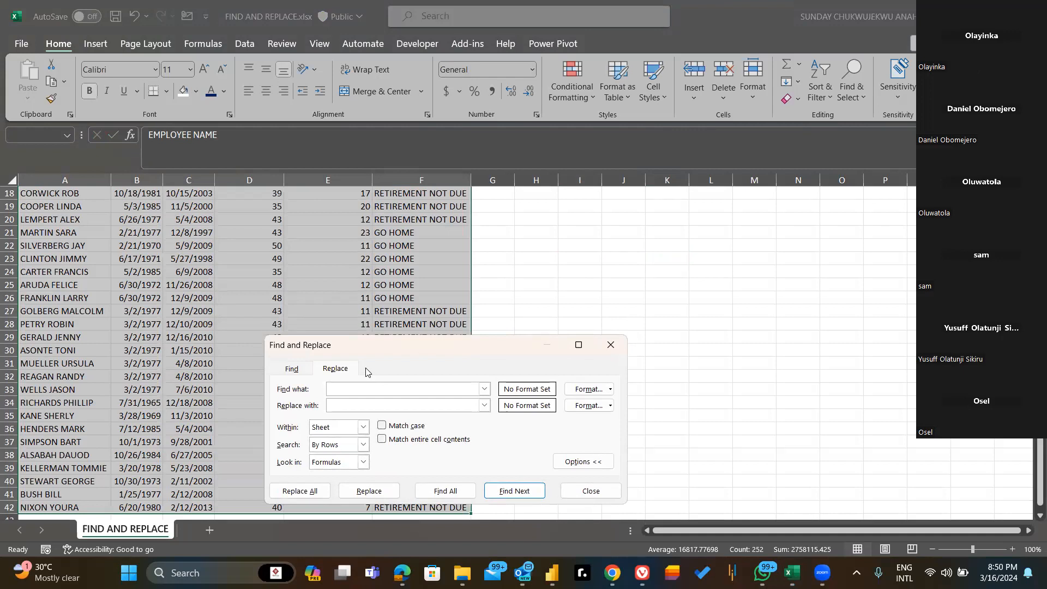
click(291, 370)
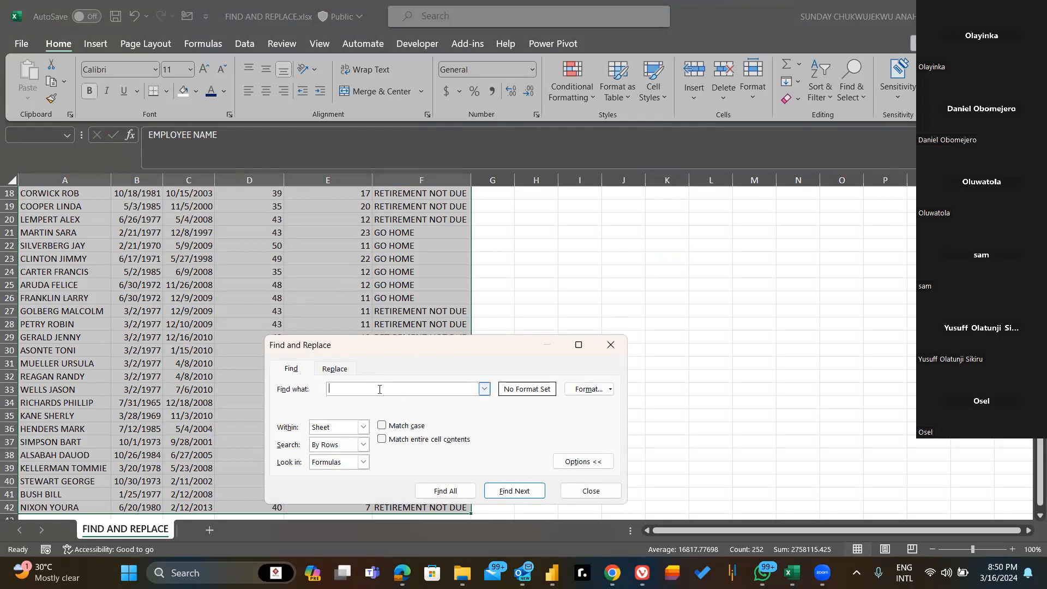
text(PETRY)
click(364, 445)
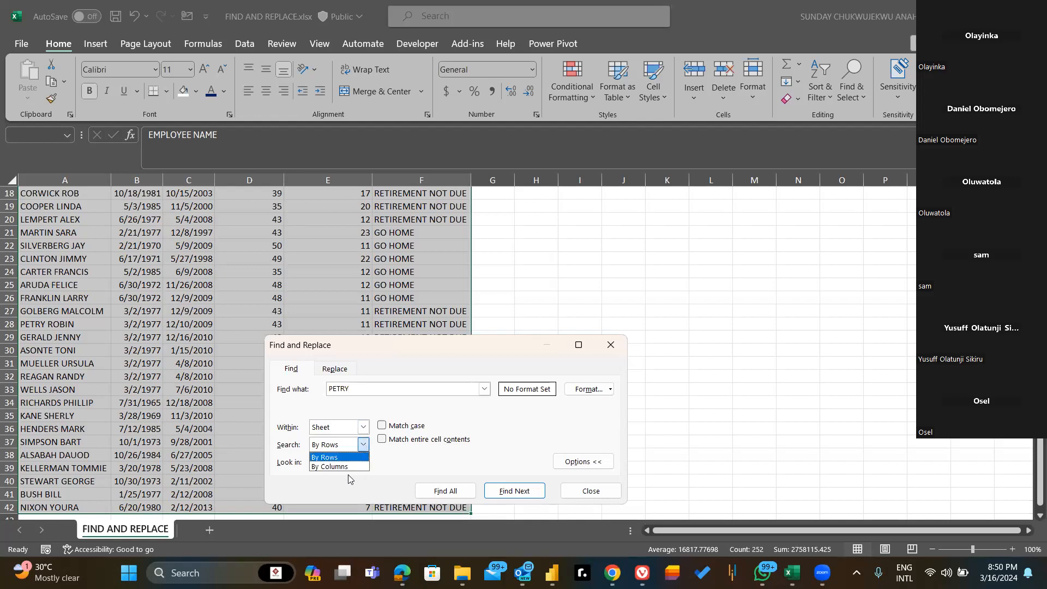
click(349, 468)
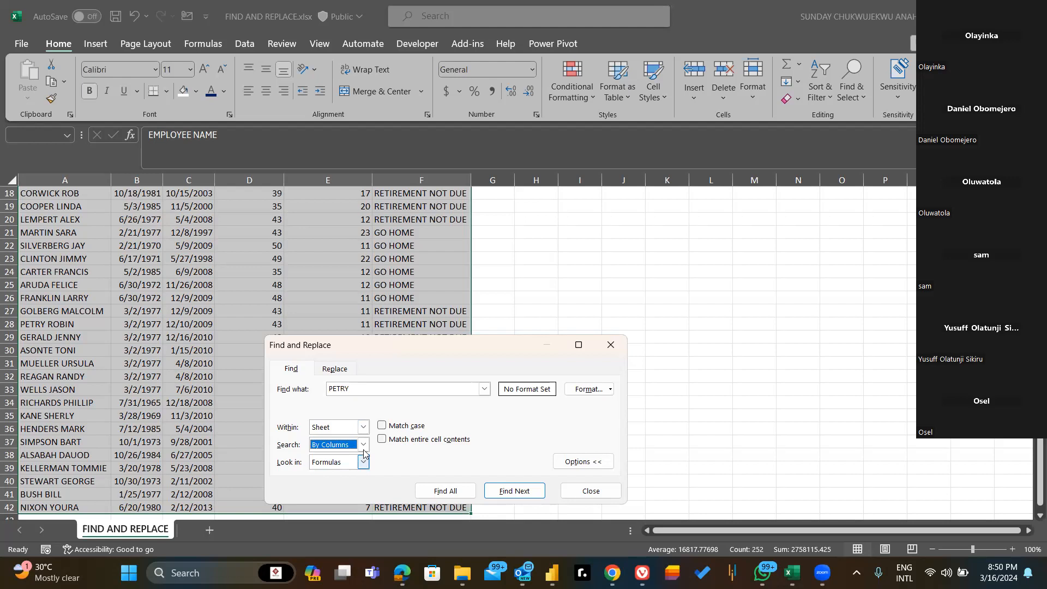
click(363, 450)
click(344, 457)
click(445, 491)
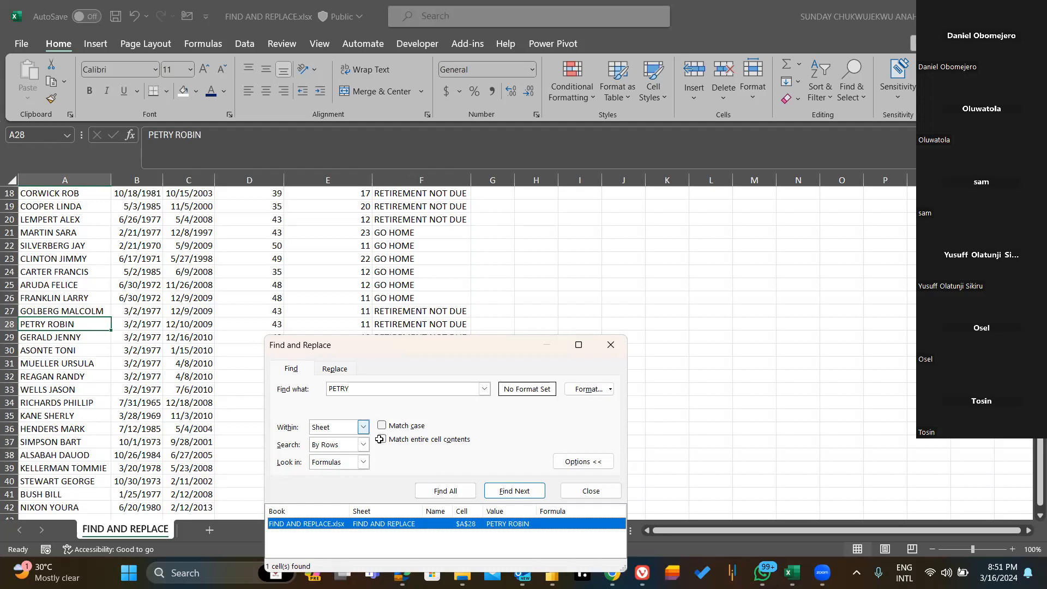
click(611, 345)
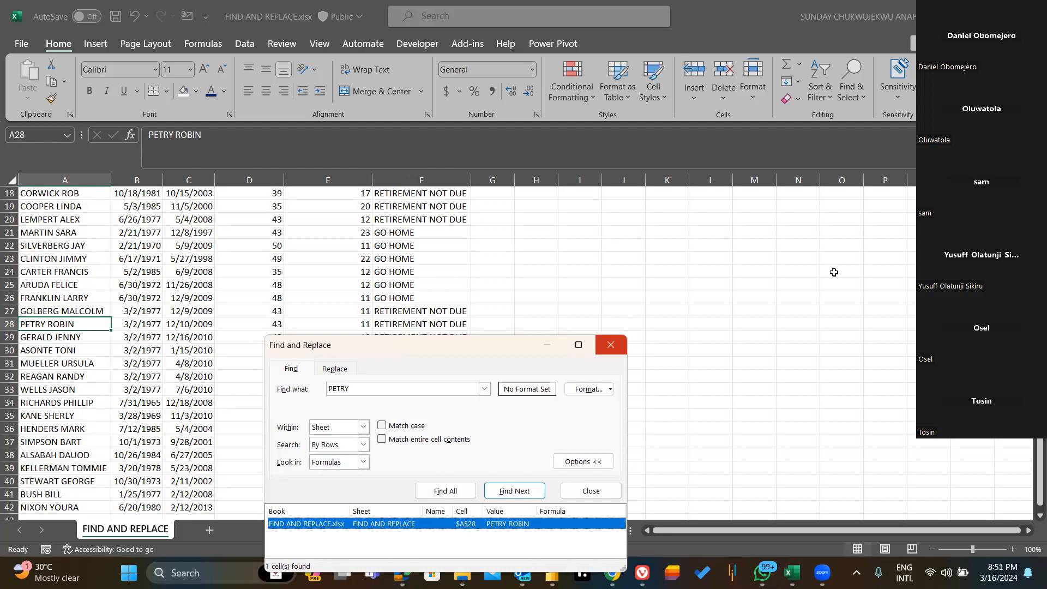
click(713, 299)
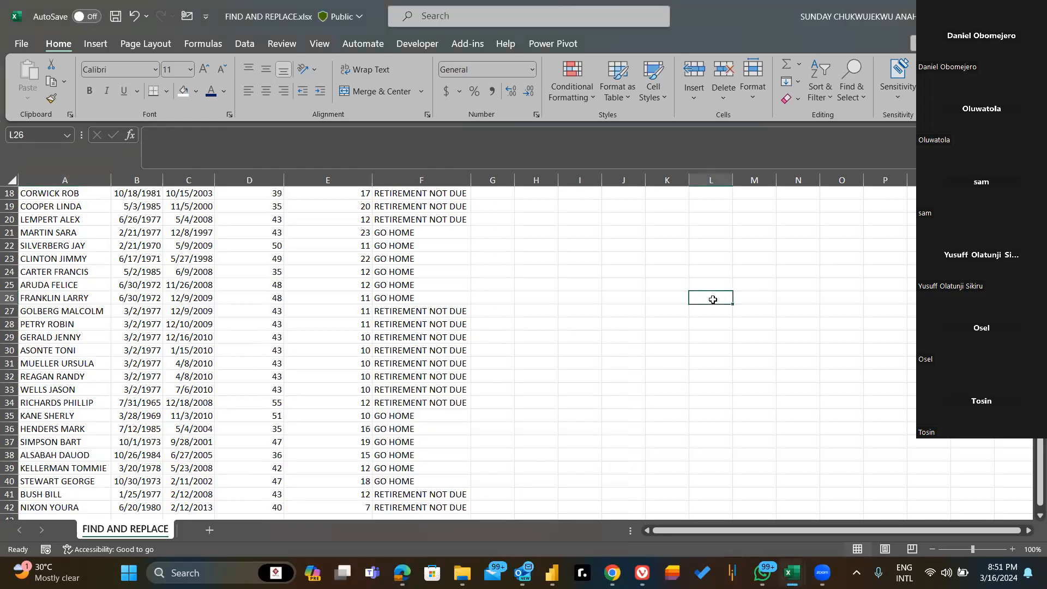
text(P)
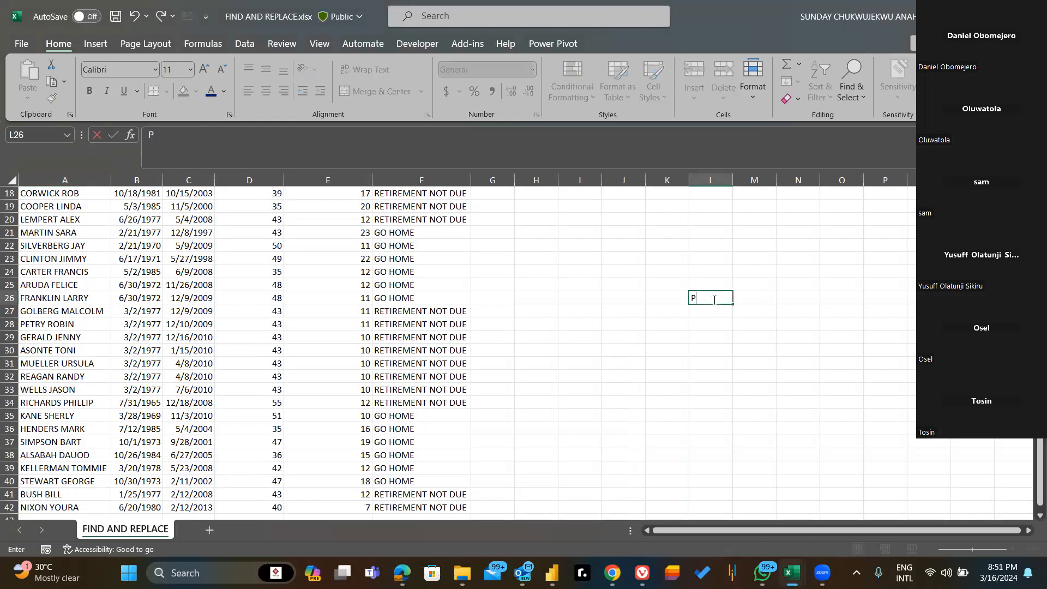
text(ETRIYFIN)
key(BackSpace)
key(BackSpace)
key(BackSpace)
key(BackSpace)
key(BackSpace)
key(BackSpace)
key(BackSpace)
key(BackSpace)
click(319, 281)
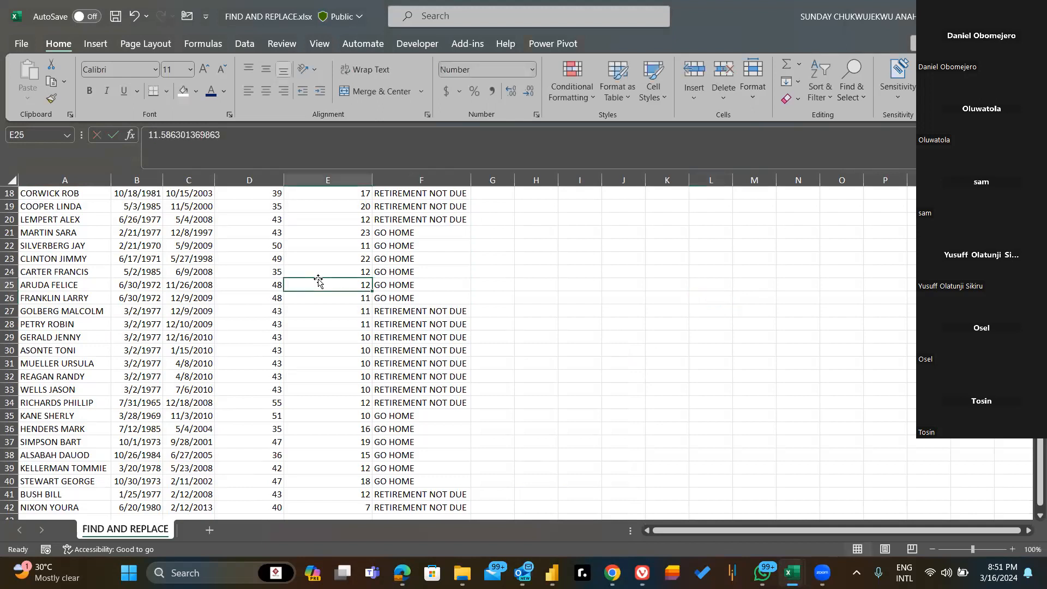
- Select the whole employee table A1:F42, and open and dismiss its Quick Analysis options
scroll(49, 195, up, 6)
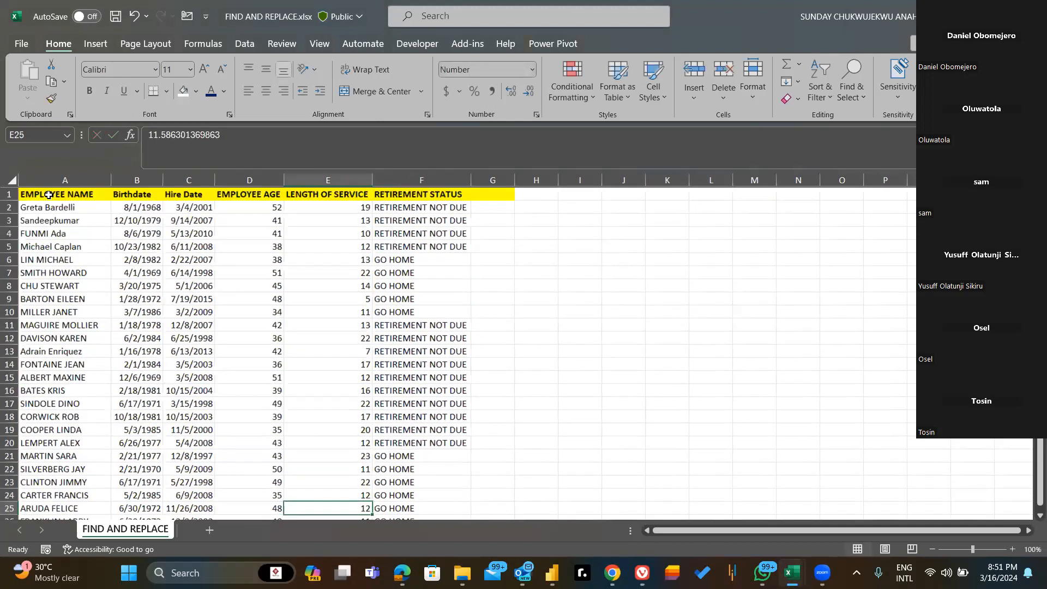
click(49, 195)
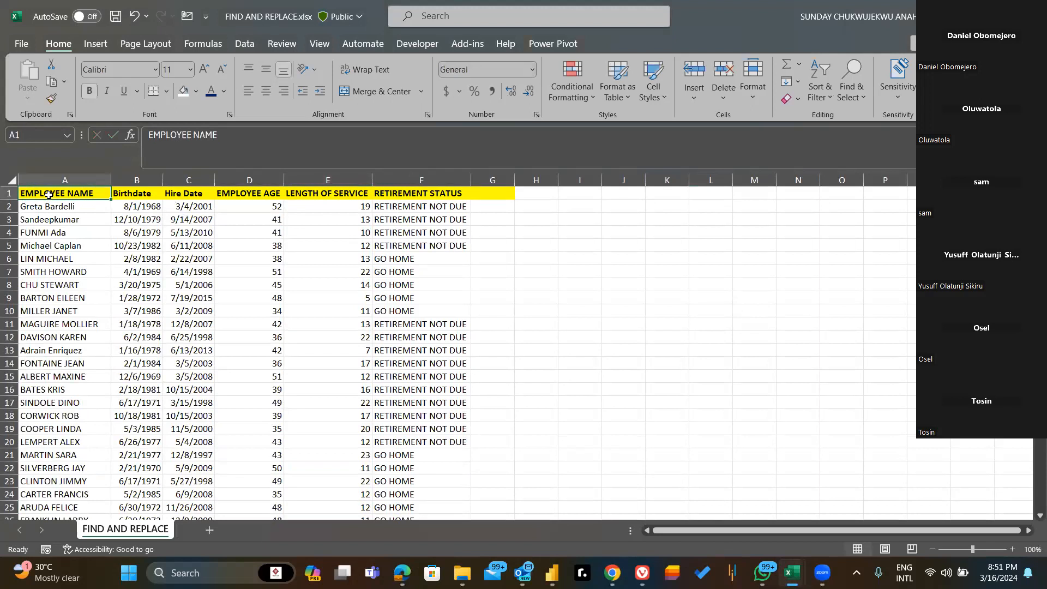
key(ctrl+shift+Right)
key(ctrl+shift+Down)
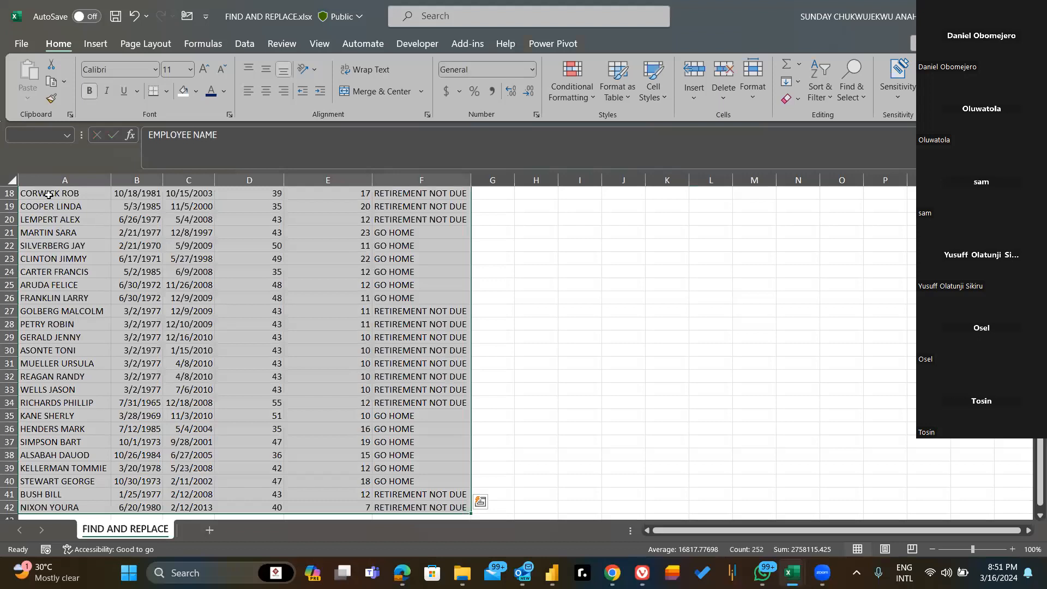
key(ctrl+q)
click(370, 289)
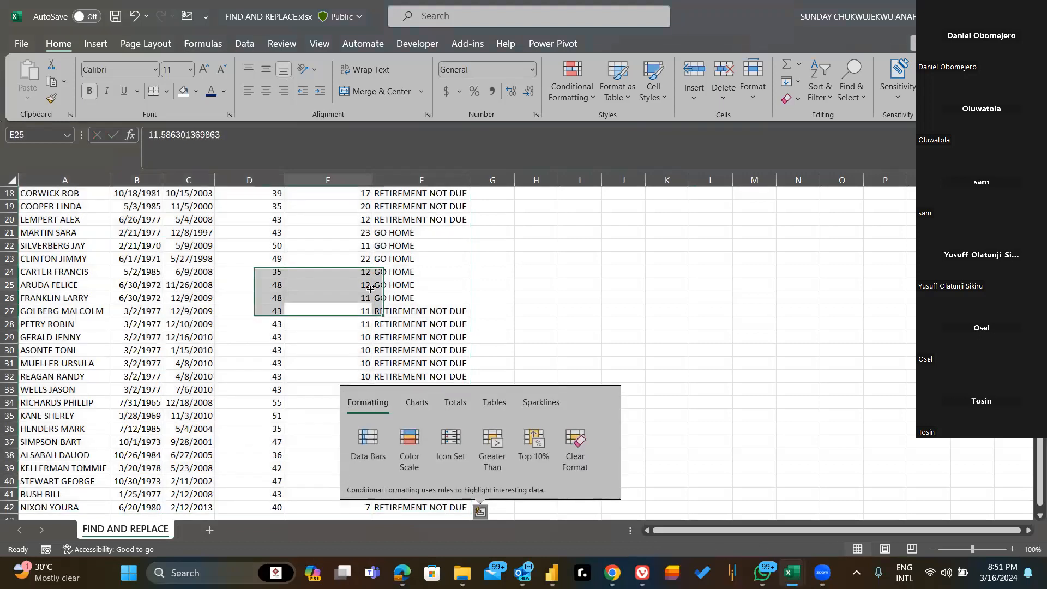
- Find the surname of the employee in A28 and replace all its occurrences in the sheet with a similar first name
key(ctrl+h)
click(341, 451)
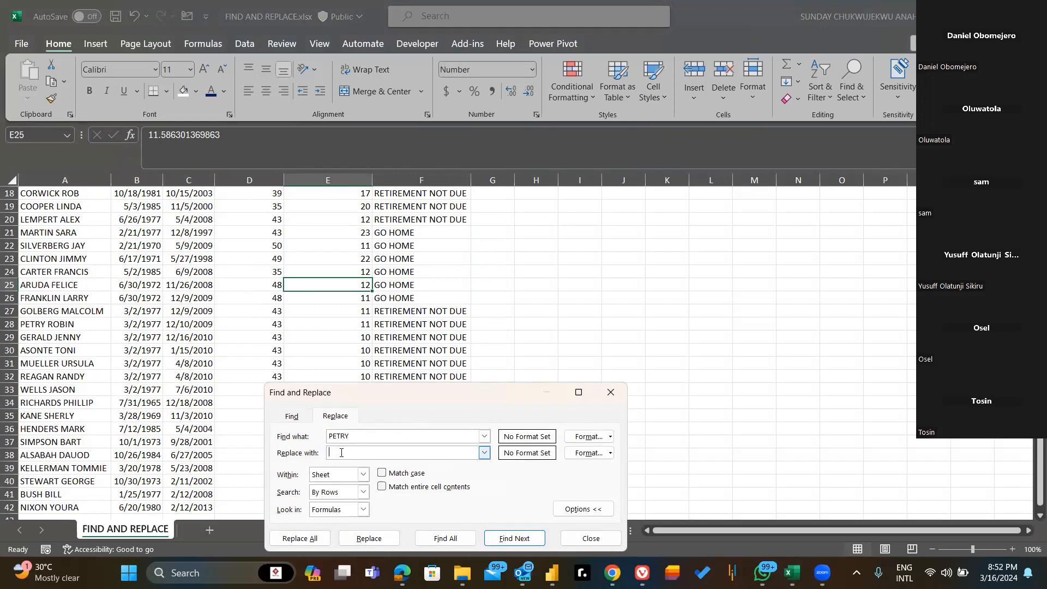
text(PETER)
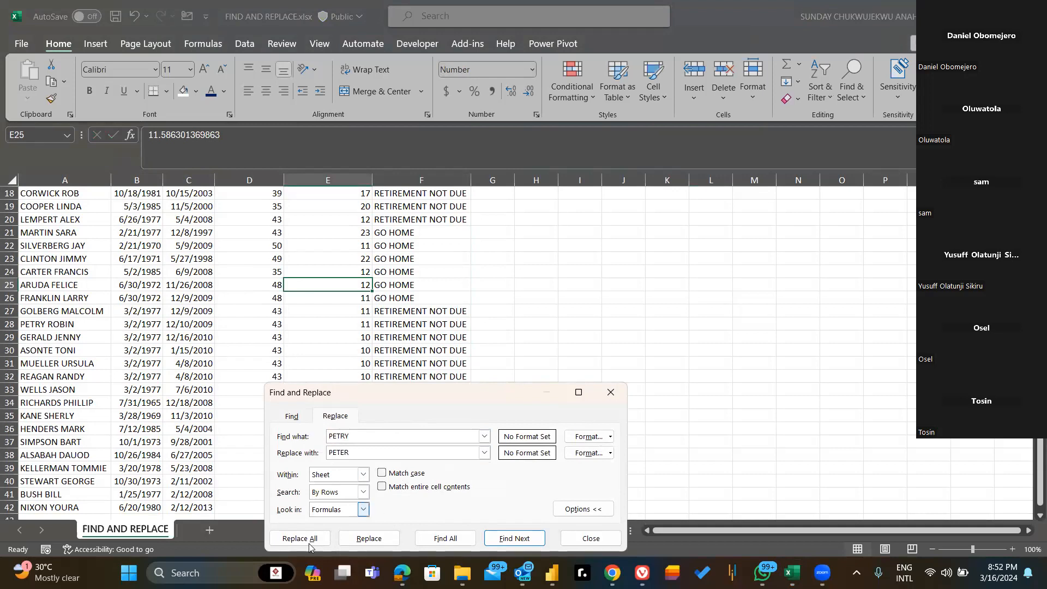
click(443, 538)
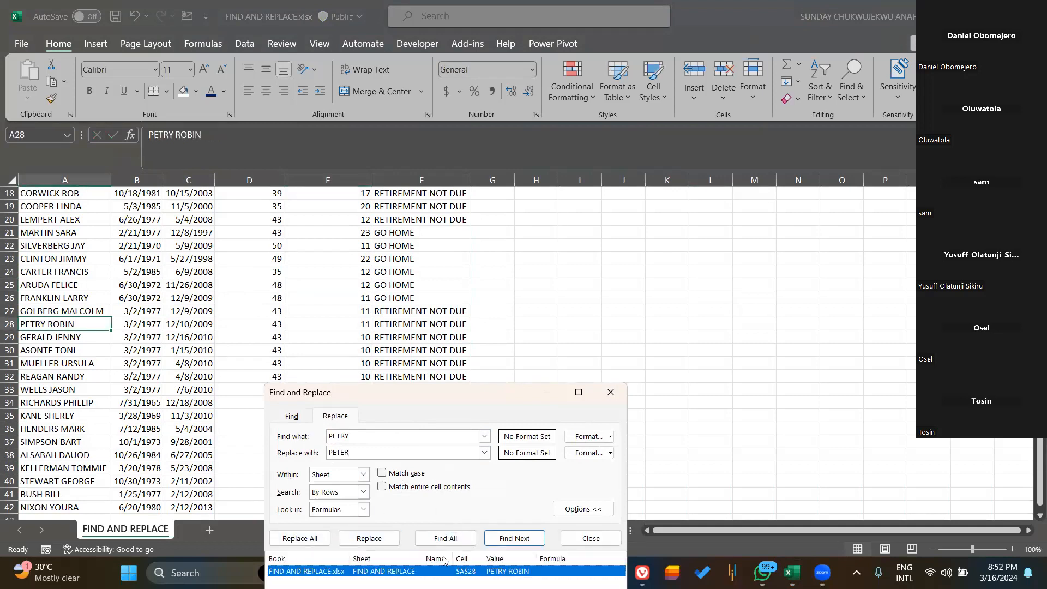
click(299, 538)
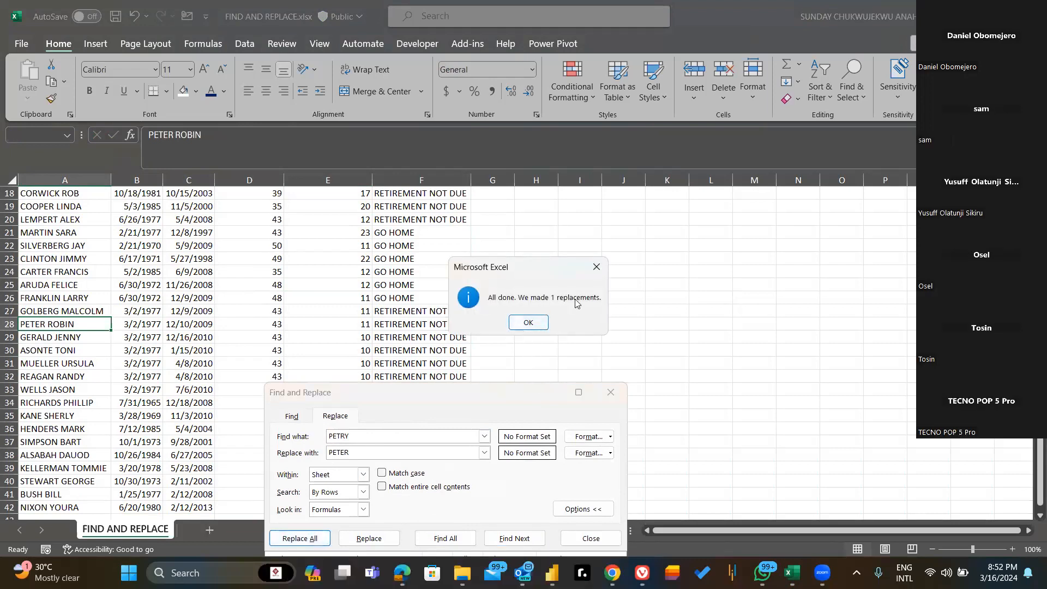
click(530, 322)
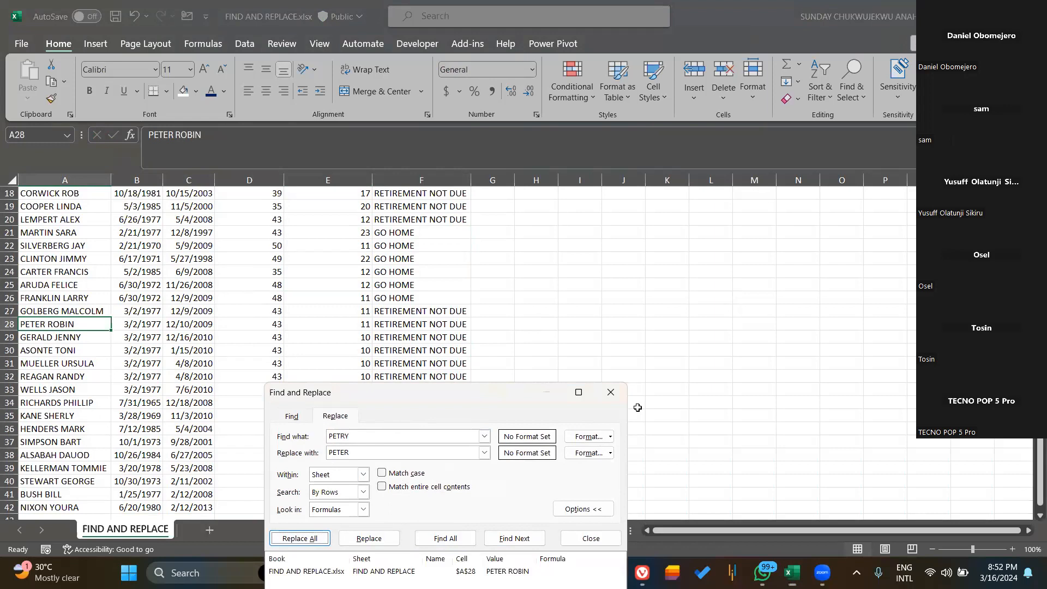
click(609, 394)
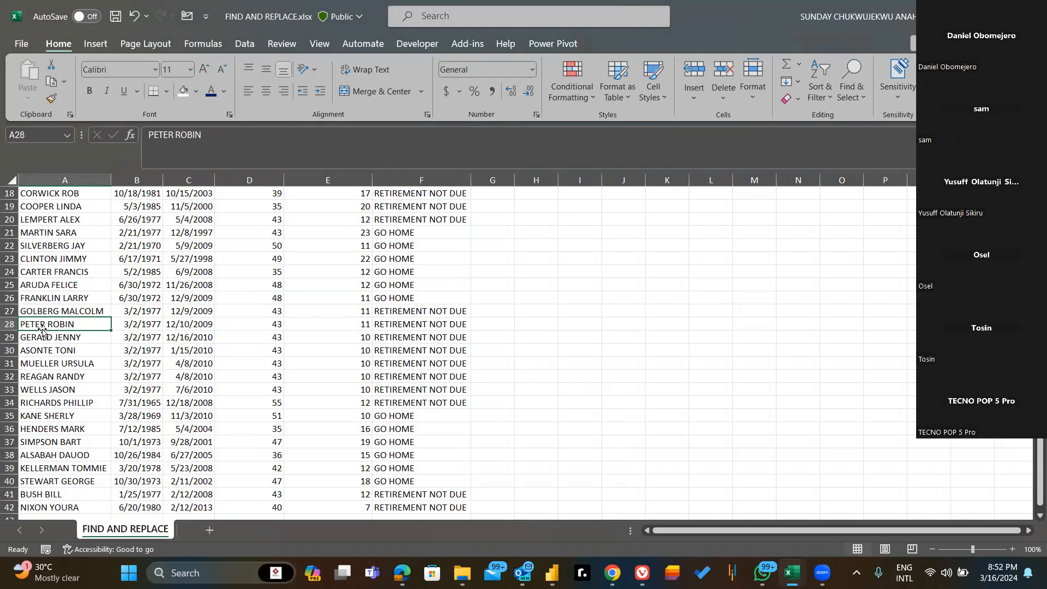
- Swap the search and replacement names in Find and Replace, list all matches of the new name, and close the dialog
click(543, 277)
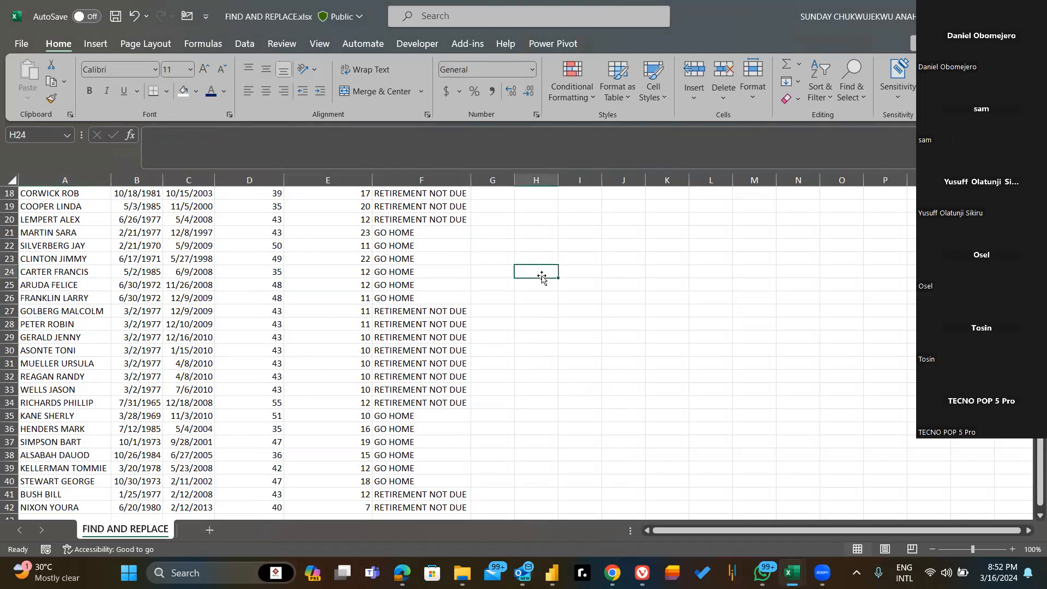
key(ctrl+h)
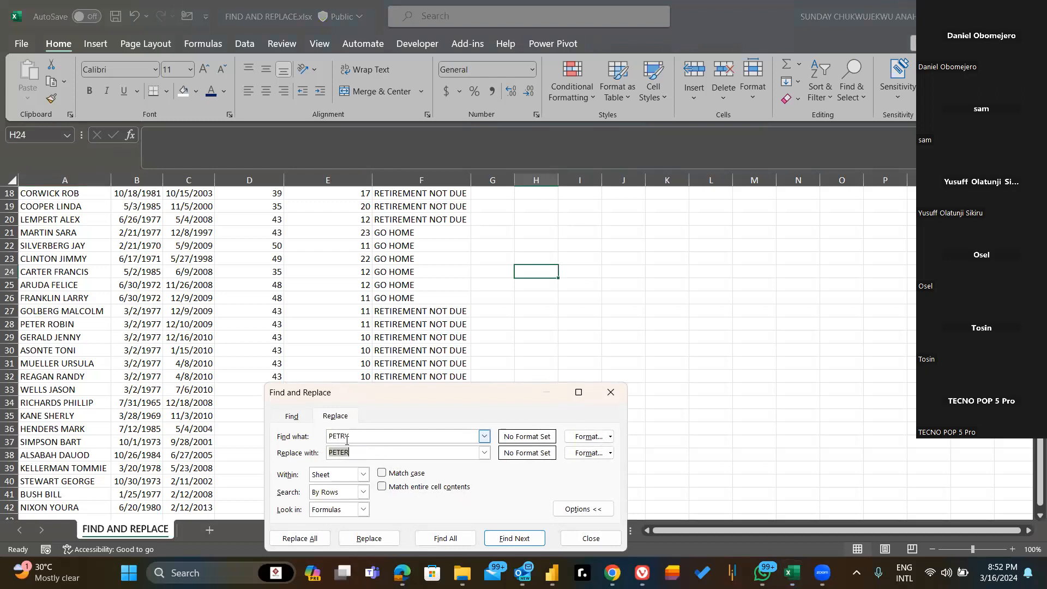
click(351, 435)
key(BackSpace)
key(BackSpace)
text(ER)
click(353, 451)
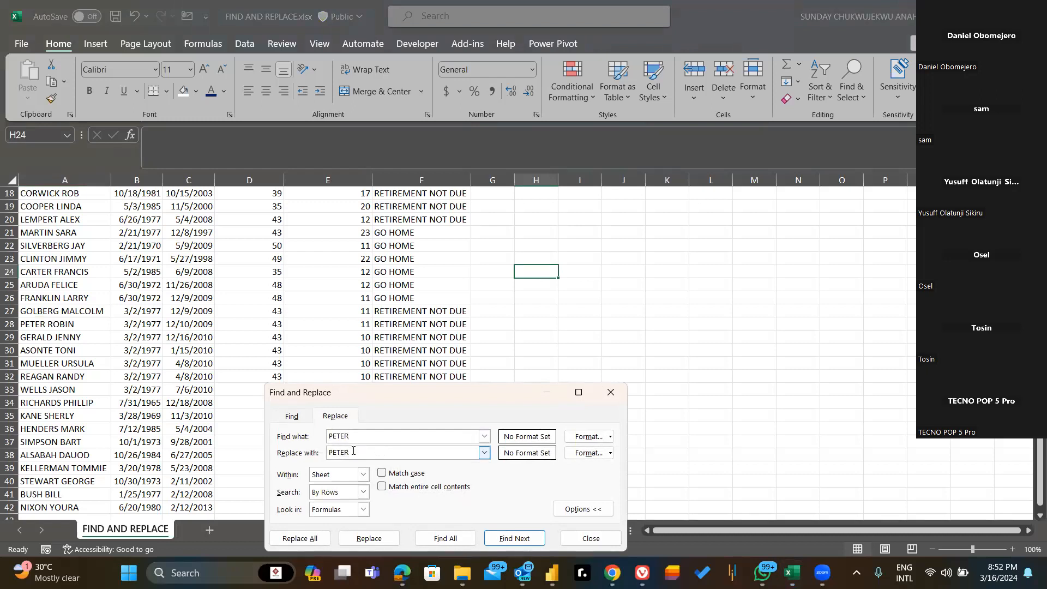
key(BackSpace)
key(BackSpace)
text(RY)
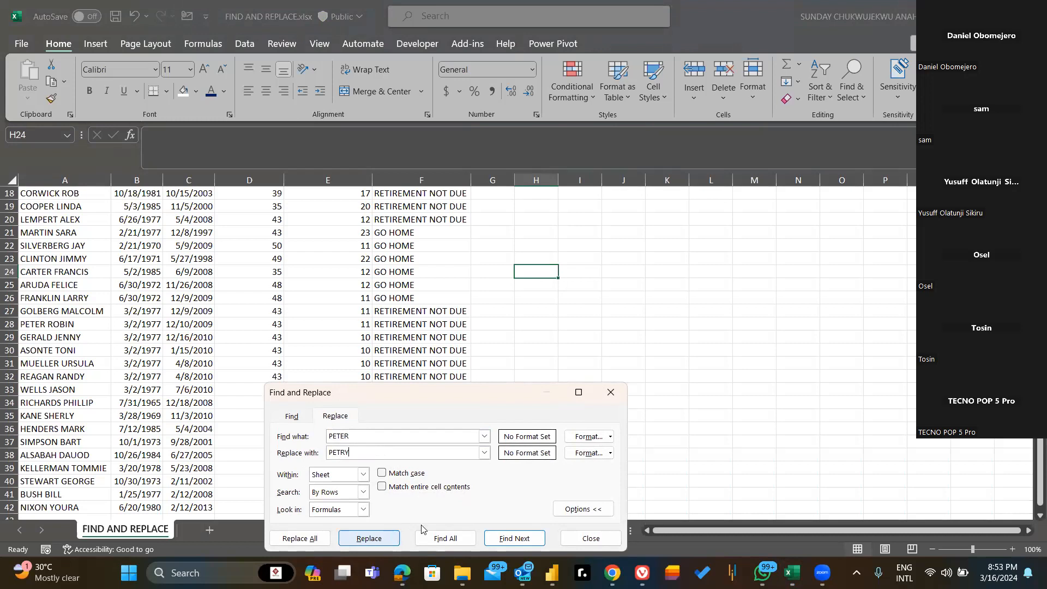
click(444, 539)
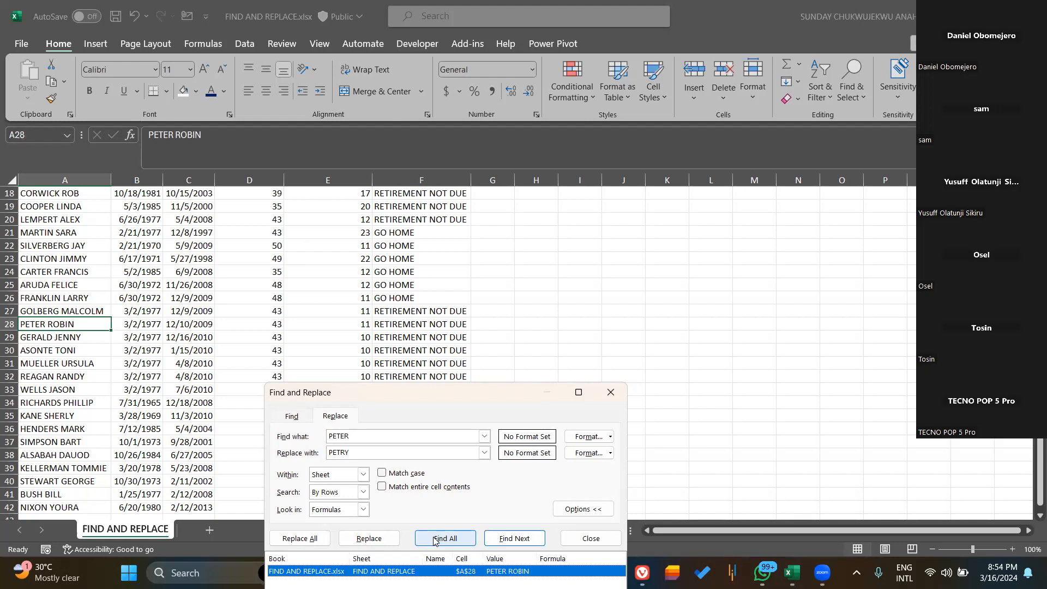
click(604, 396)
- Reopen the Replace settings of Find and Replace and close them without replacing anything
scroll(426, 323, up, 6)
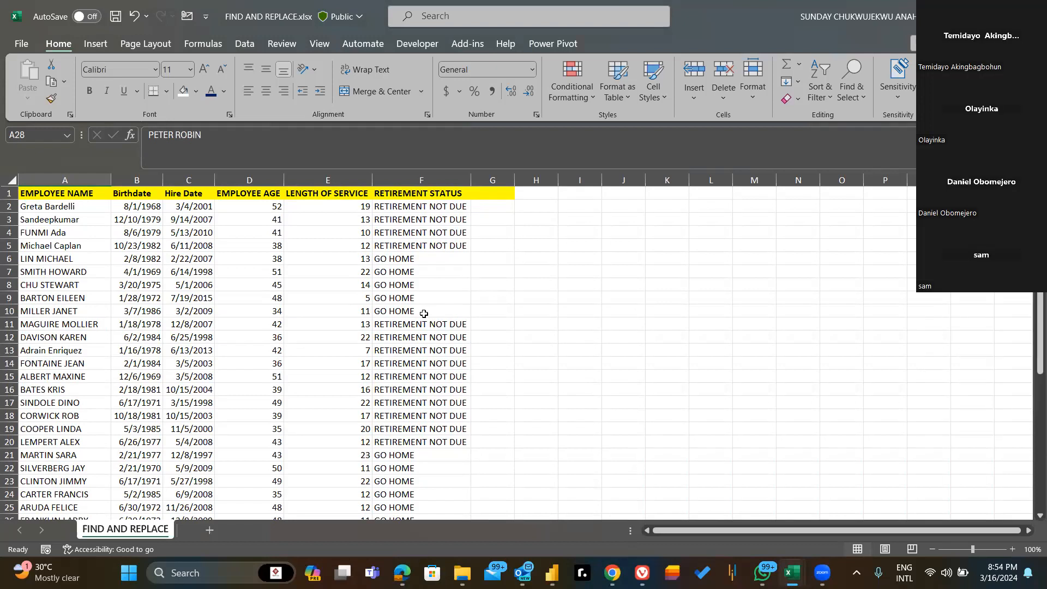
key(ctrl+h)
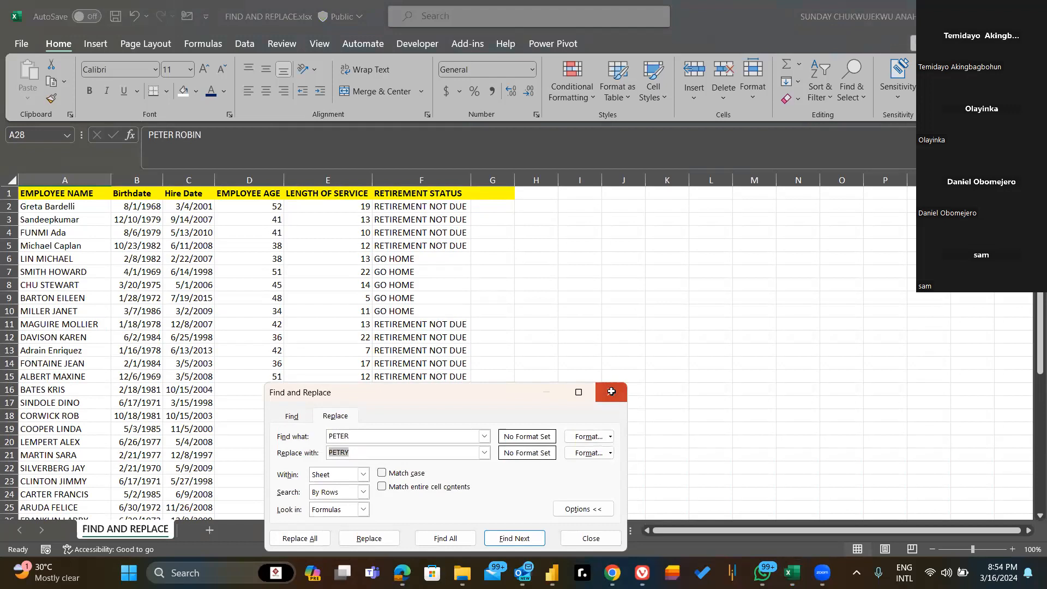
click(611, 395)
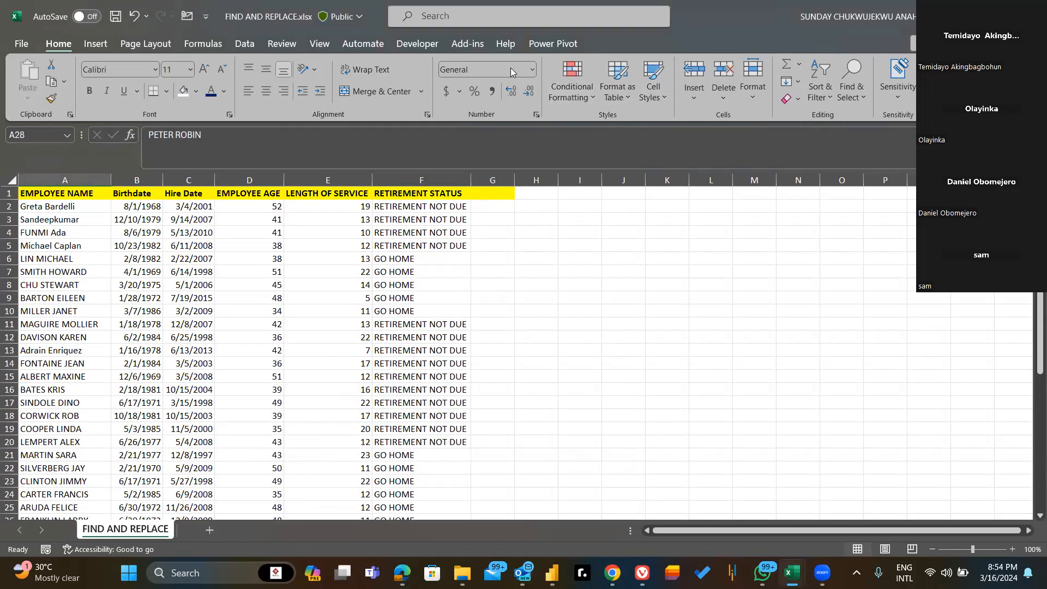
click(21, 44)
click(18, 49)
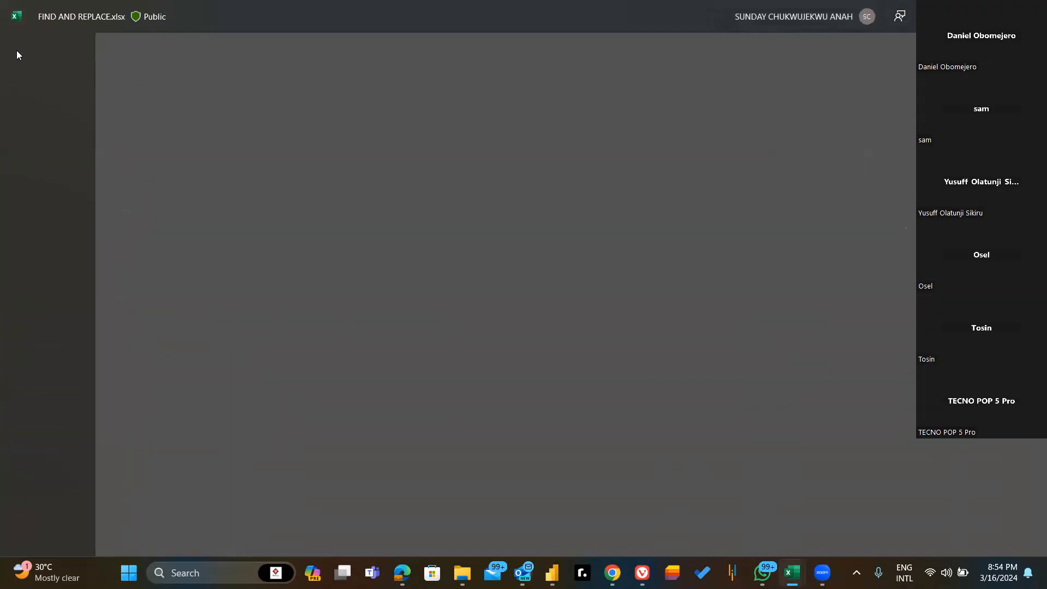
click(653, 221)
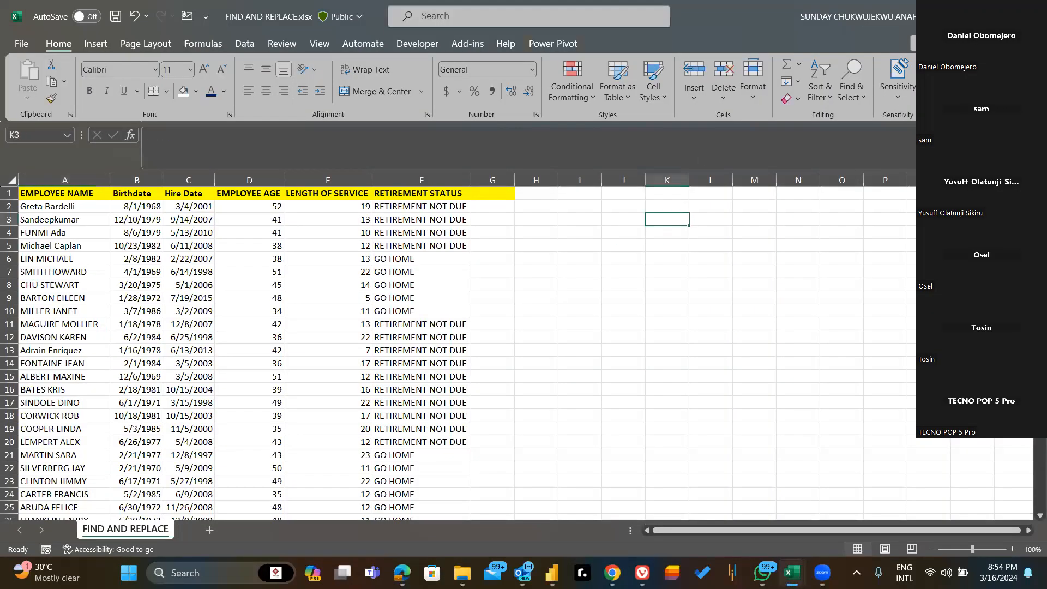
key(ctrl+n)
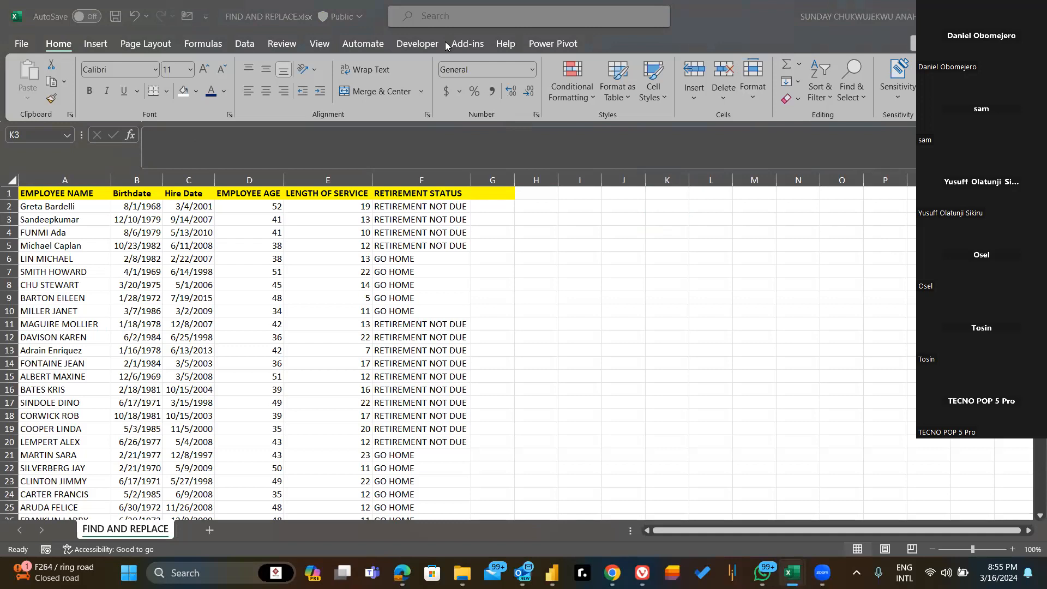
- Look up "find" in the command search, open the Find dialog from its suggestions, and close the dialog
click(482, 14)
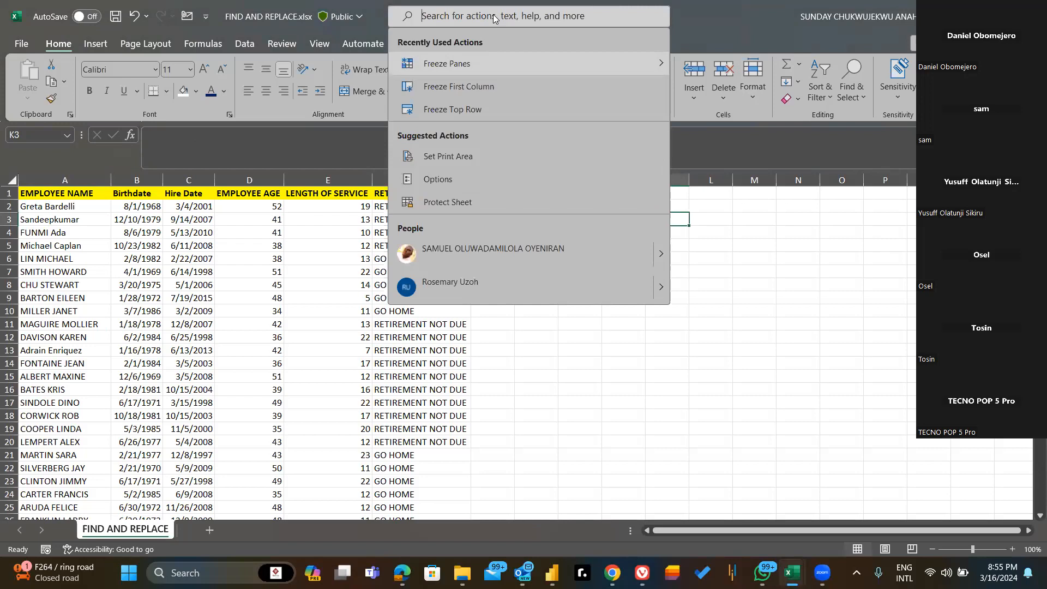
text(find)
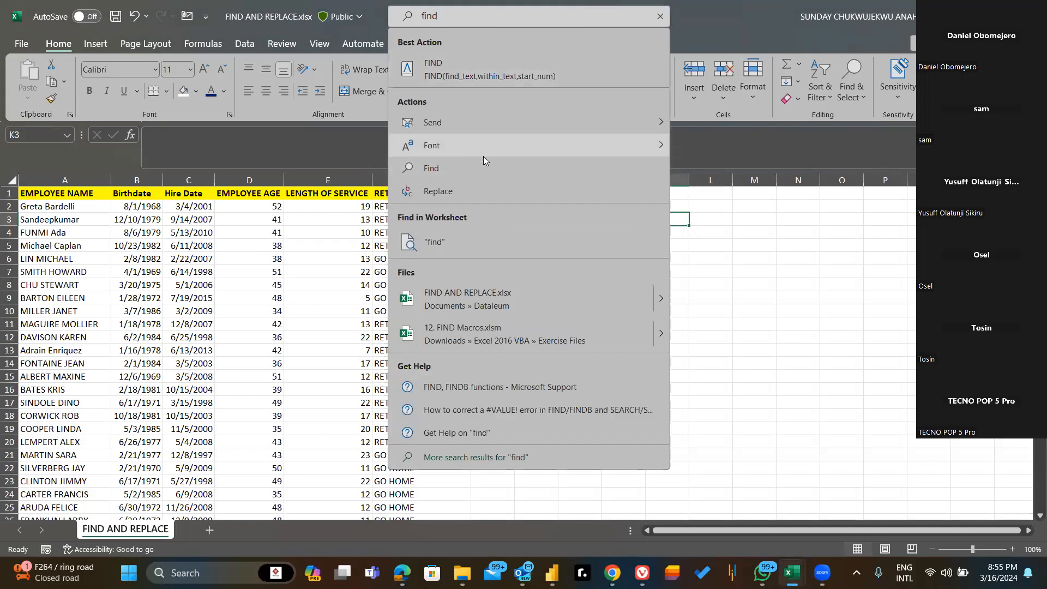
click(455, 169)
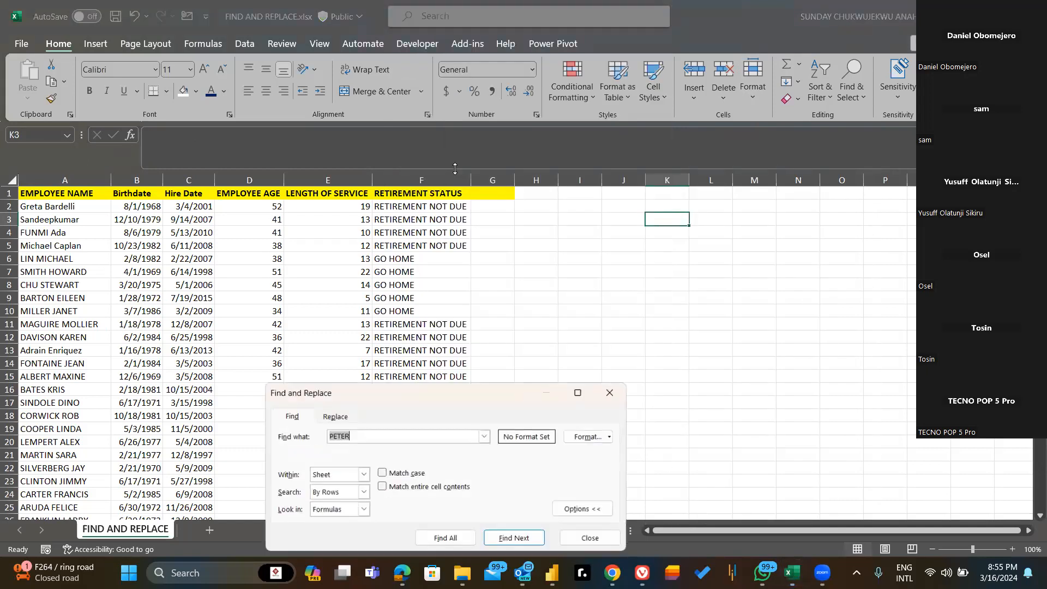
click(603, 539)
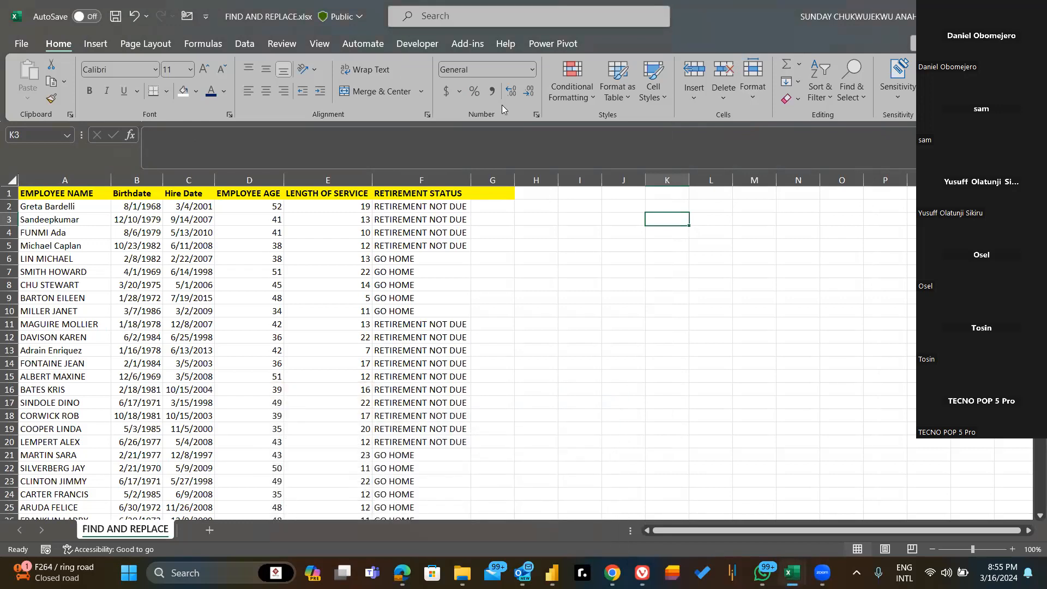
- Look up "replace" in the command search, open the Replace dialog from its suggestions, and close it without replacing anything
click(470, 18)
text(re)
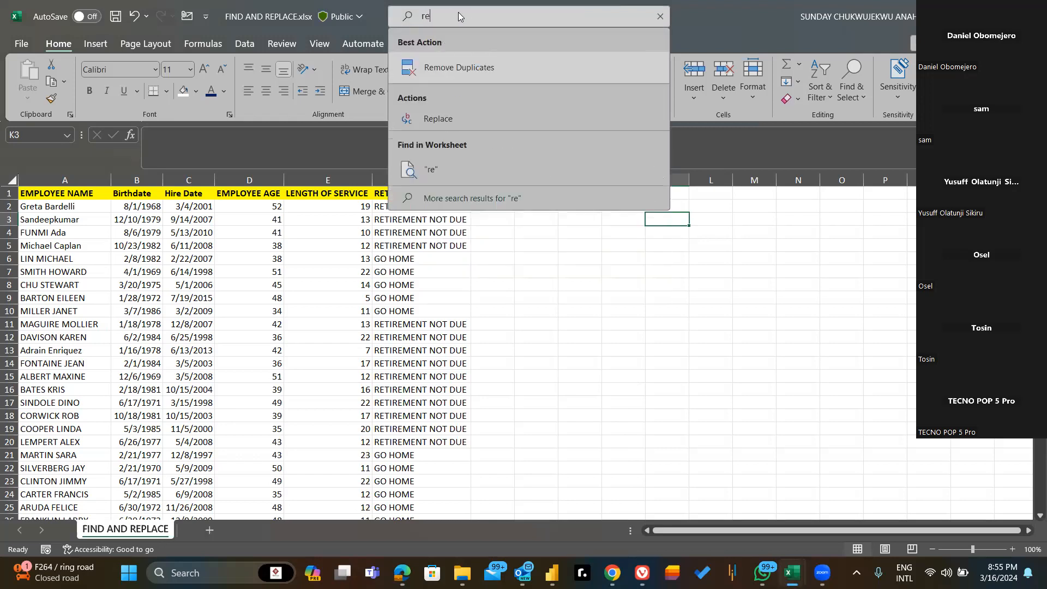
text(place)
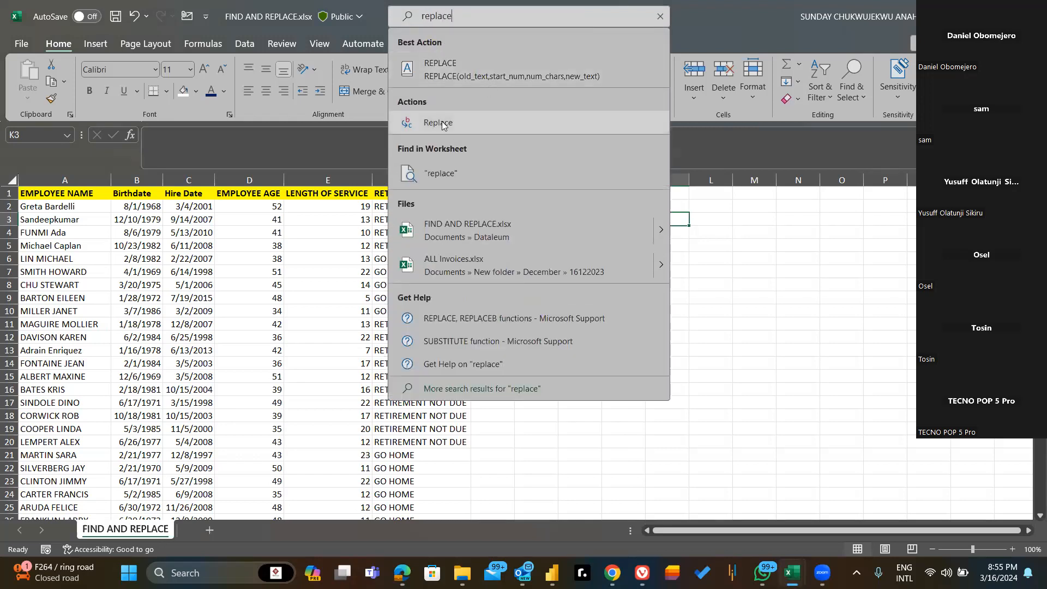
click(442, 125)
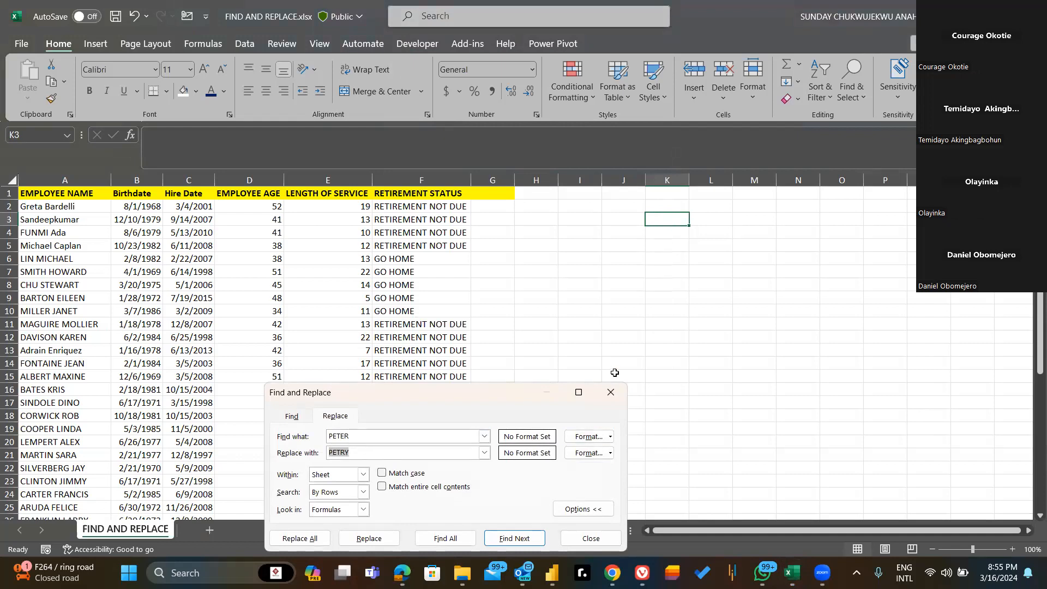
click(612, 393)
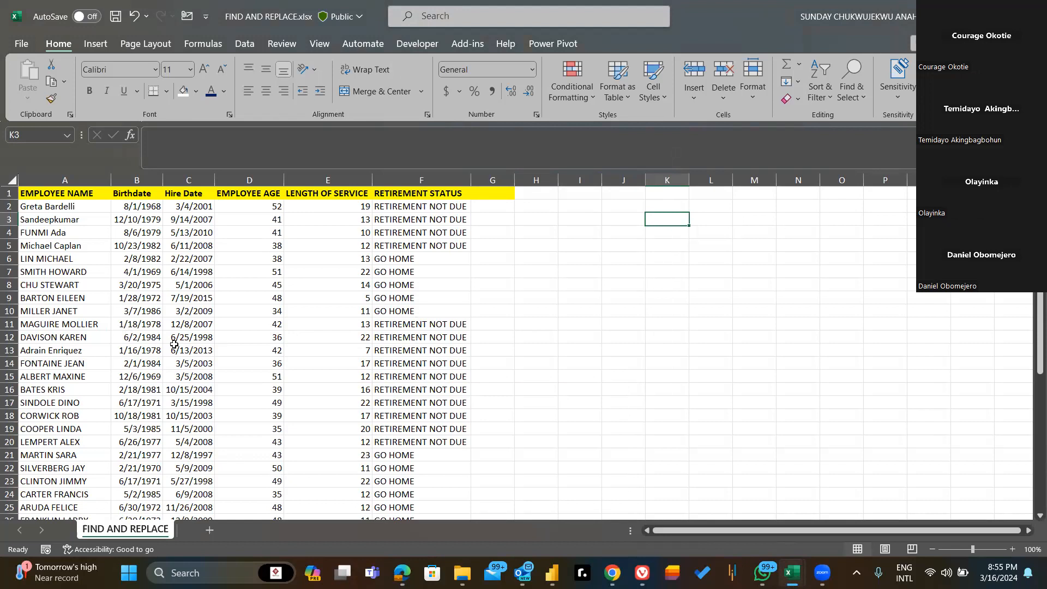
- Change the retirement status in cell F2 to RETIREMENT HOME
click(402, 207)
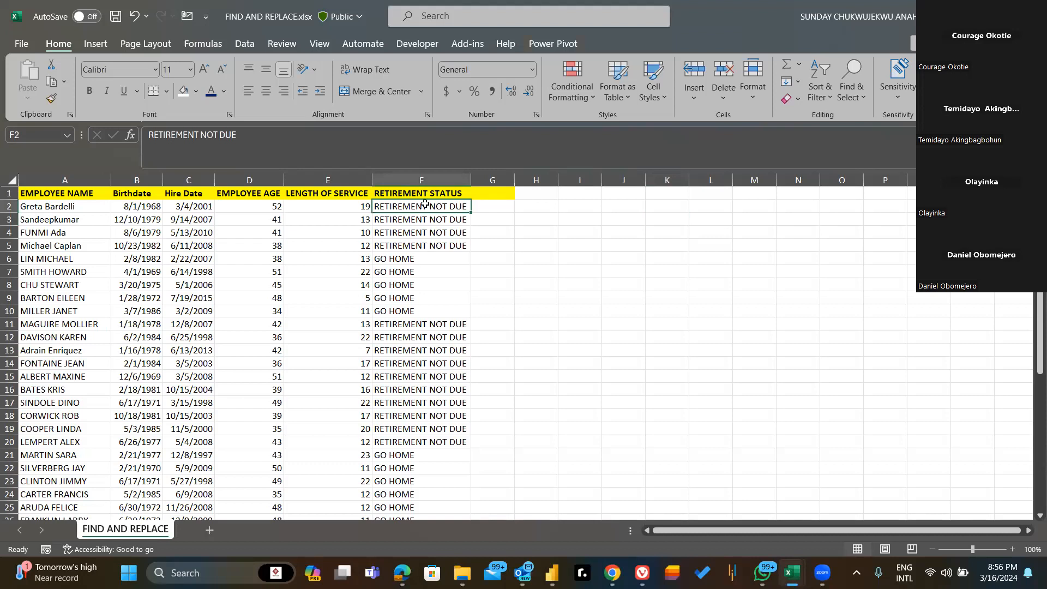
click(269, 143)
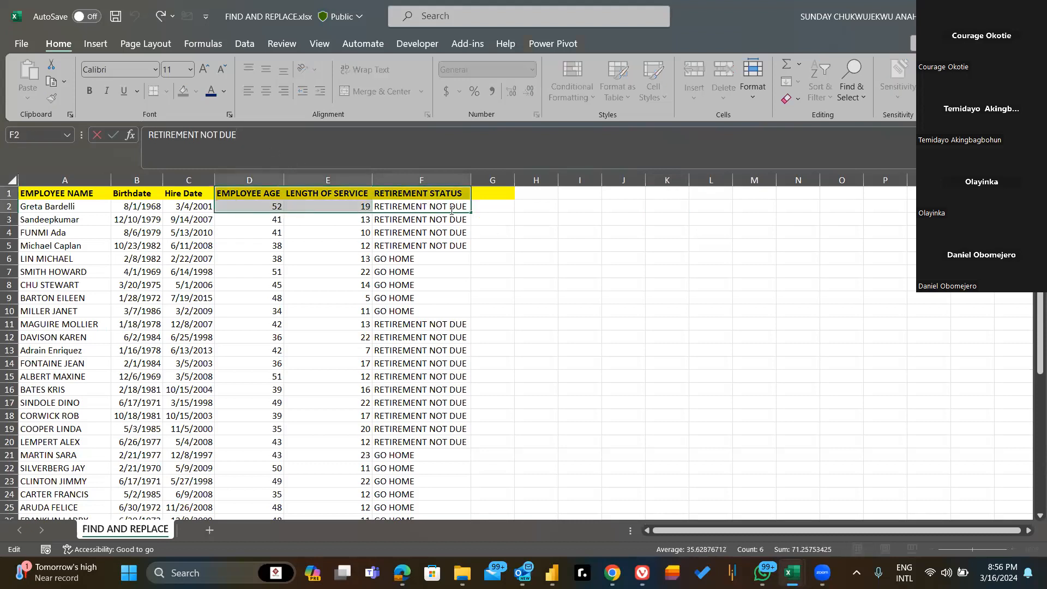
drag(536, 219, 424, 208)
click(423, 207)
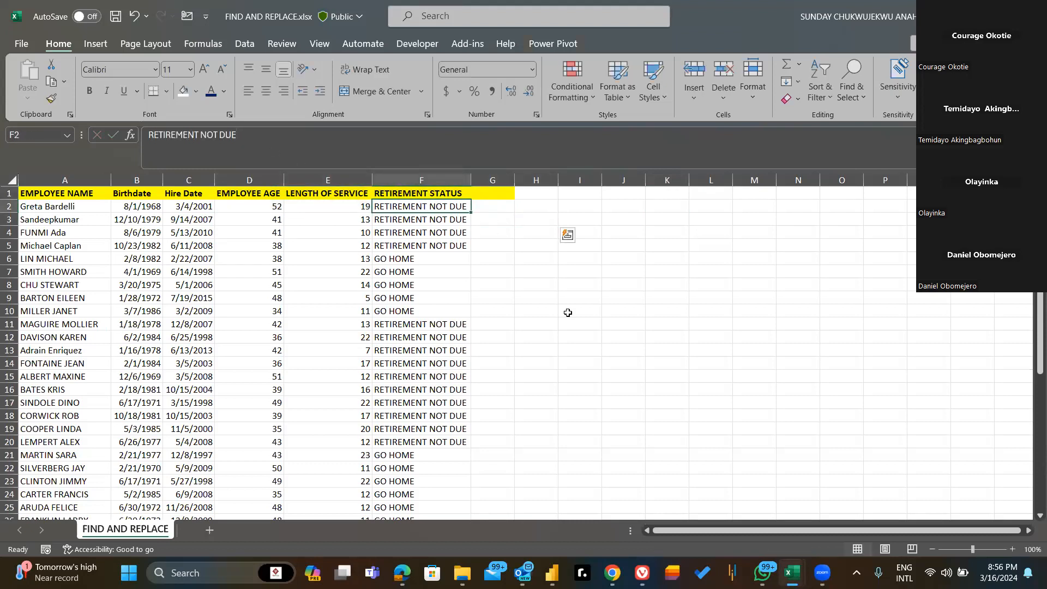
click(304, 138)
key(BackSpace)
key(BackSpace)
key(BackSpace)
key(BackSpace)
key(BackSpace)
key(BackSpace)
key(BackSpace)
text(H)
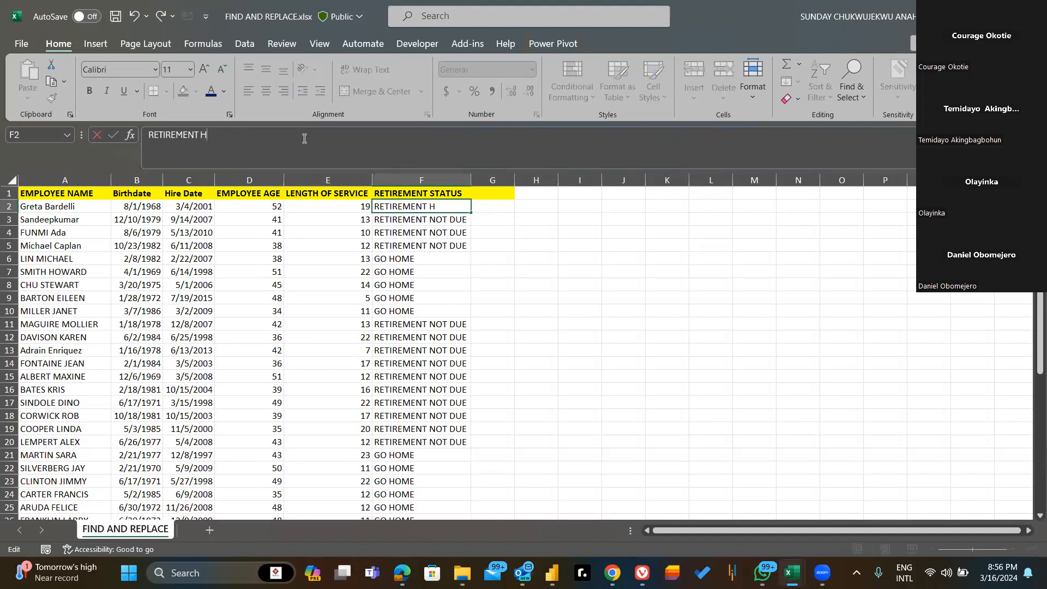
text(OME)
key(Return)
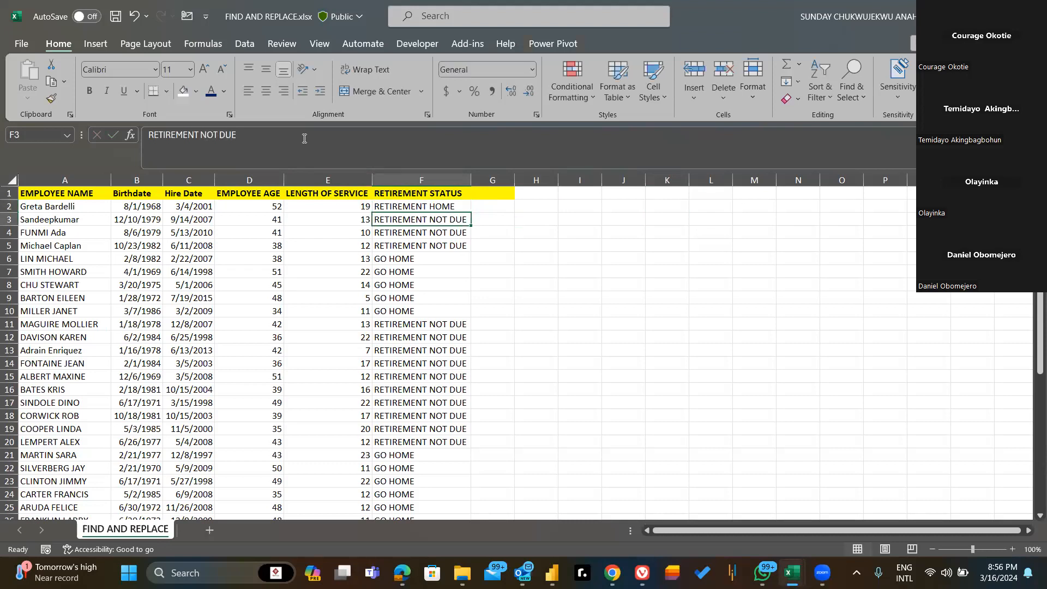
- Examine the RETIREMENT STATUS entries down to the last employee row and return to cell F2
click(274, 137)
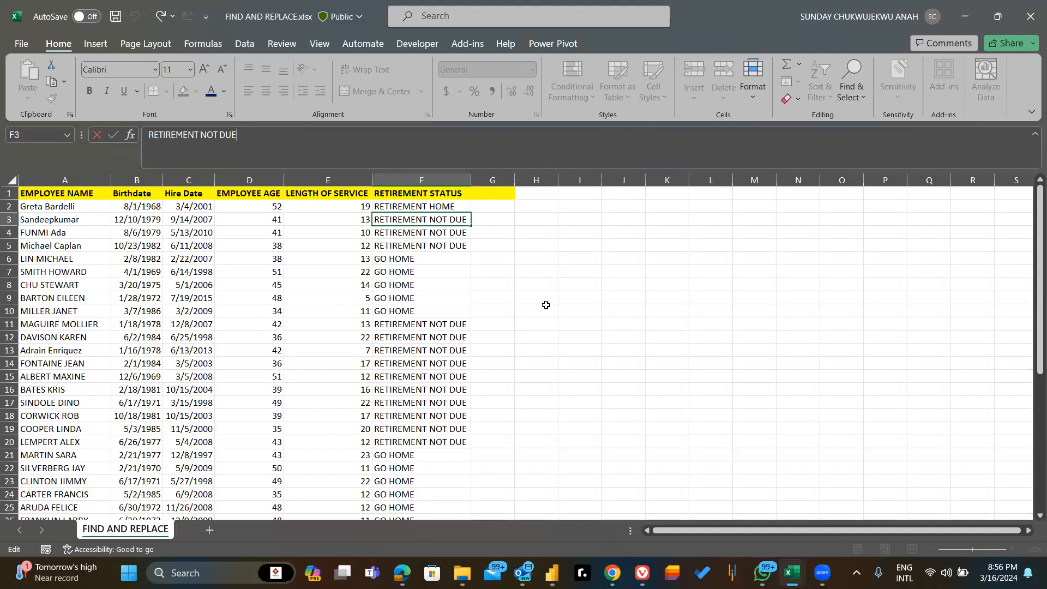
scroll(412, 341, down, 2)
scroll(411, 341, down, 4)
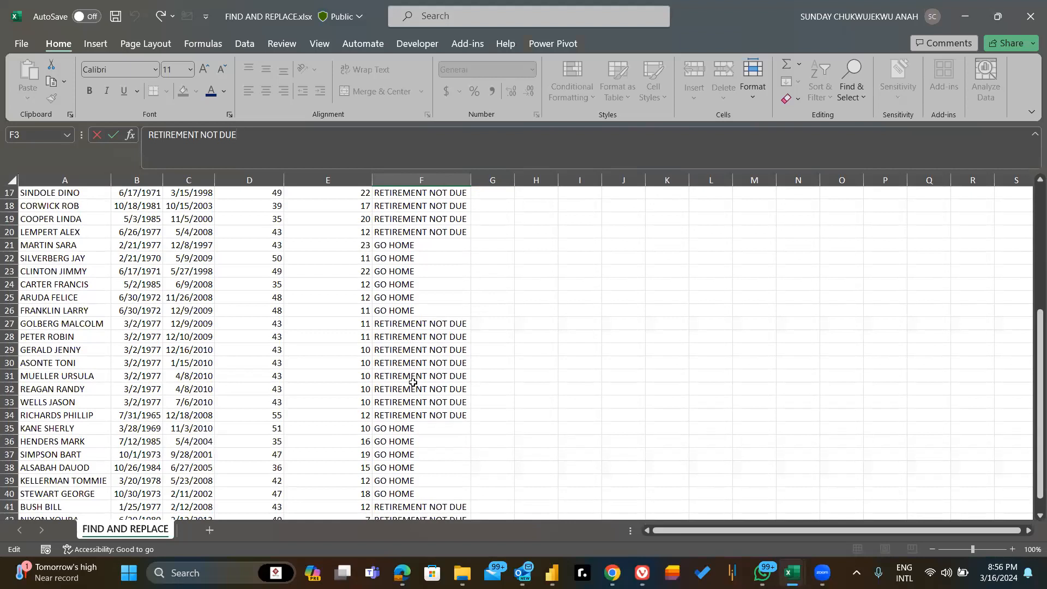
scroll(413, 382, down, 3)
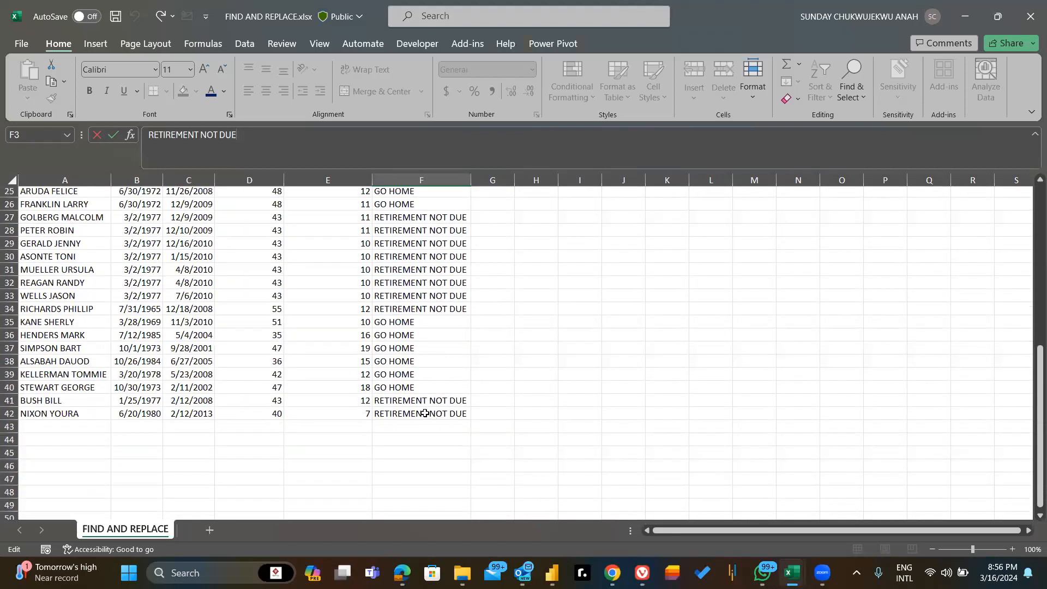
scroll(425, 414, up, 8)
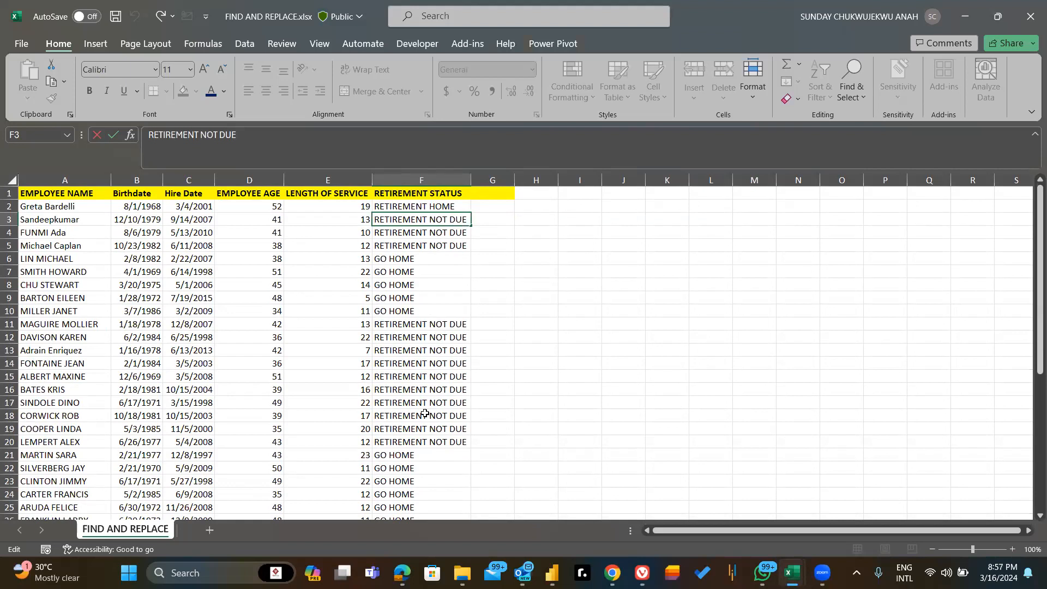
scroll(425, 414, down, 8)
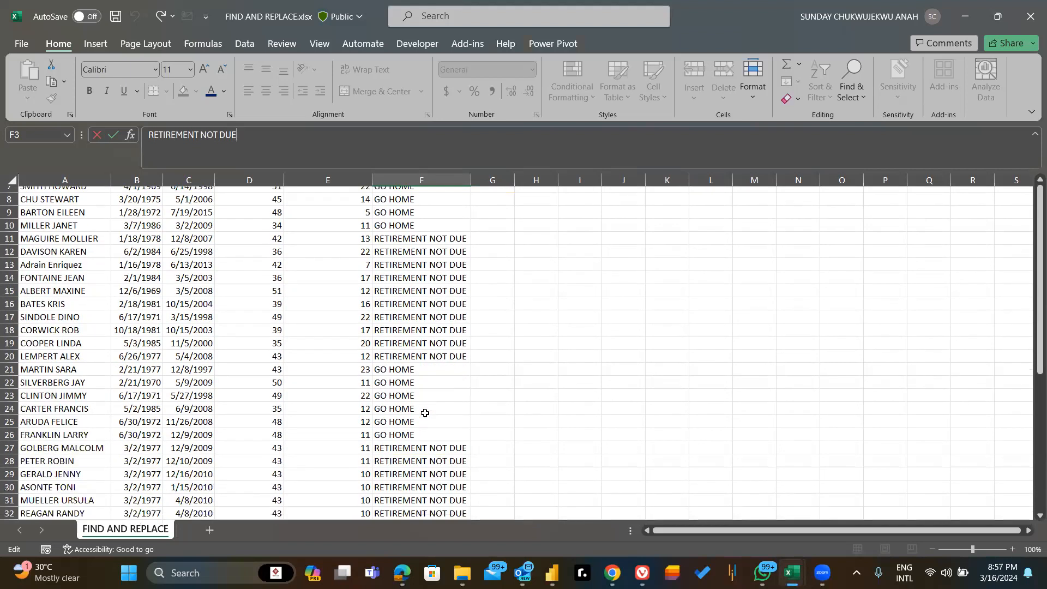
scroll(425, 413, down, 1)
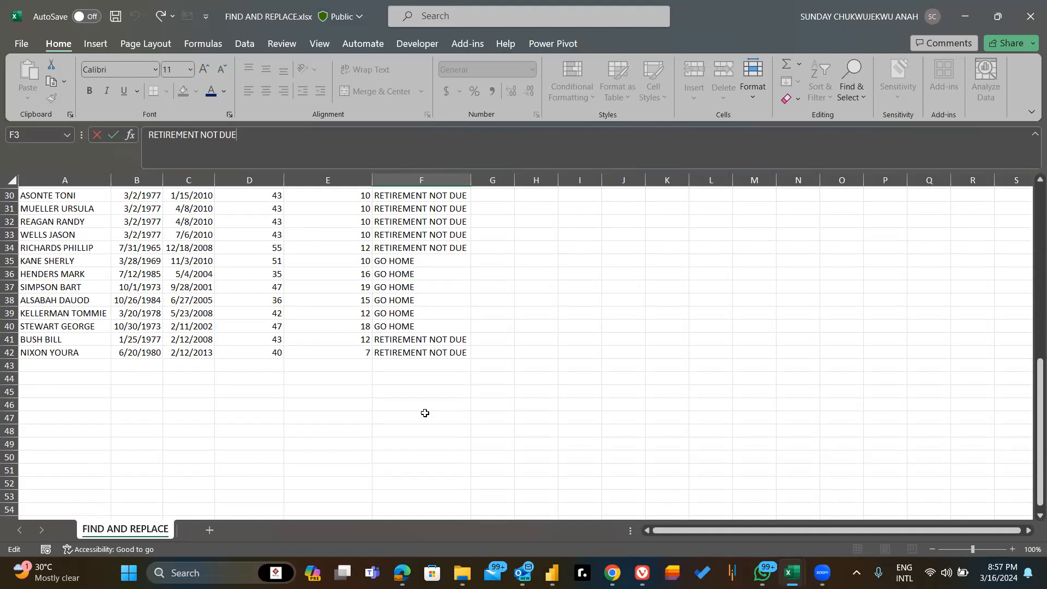
scroll(425, 413, up, 4)
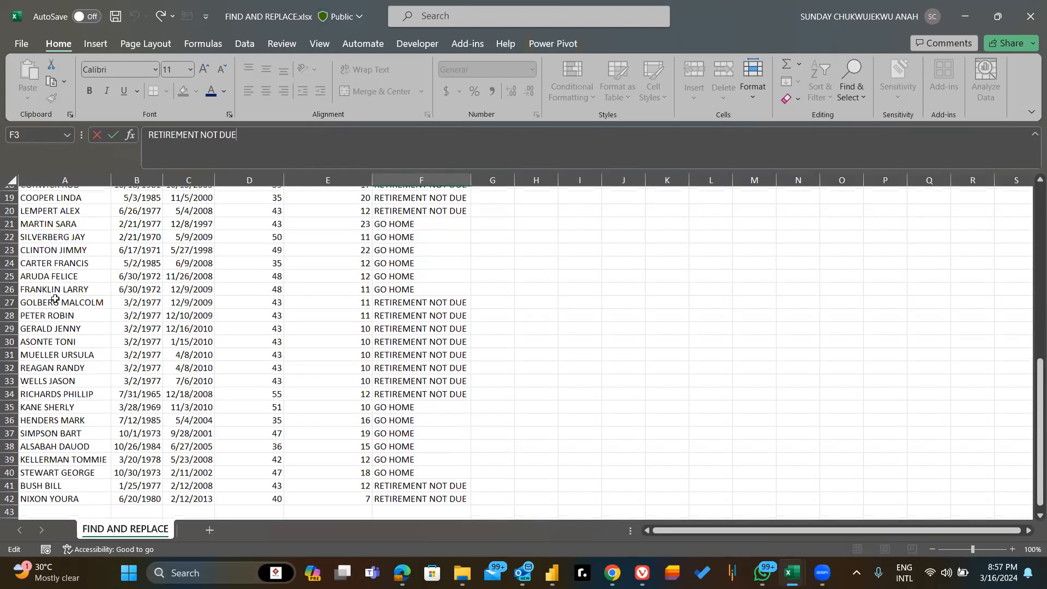
scroll(61, 284, up, 6)
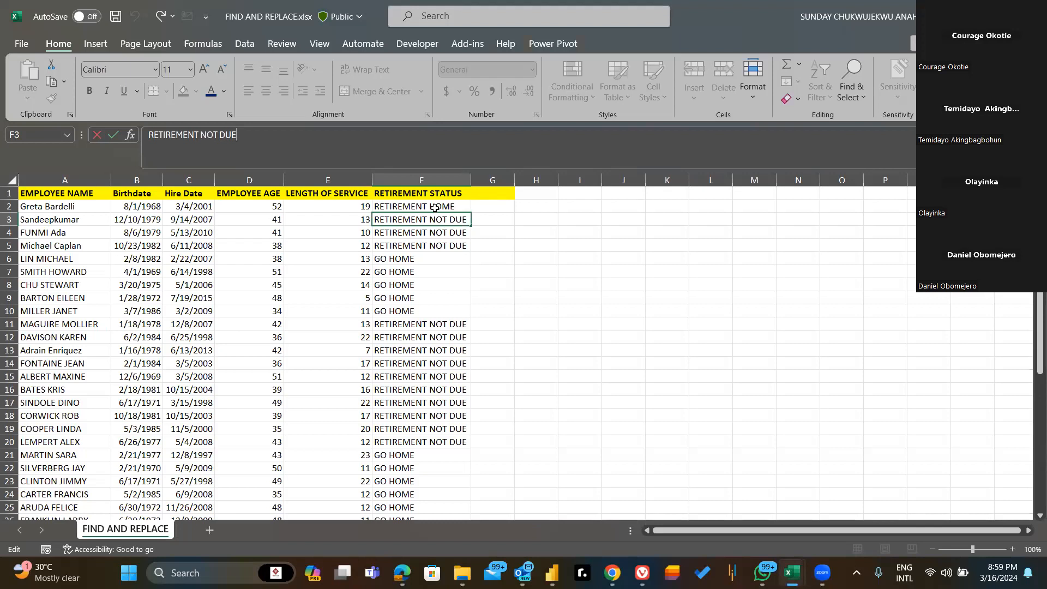
click(444, 207)
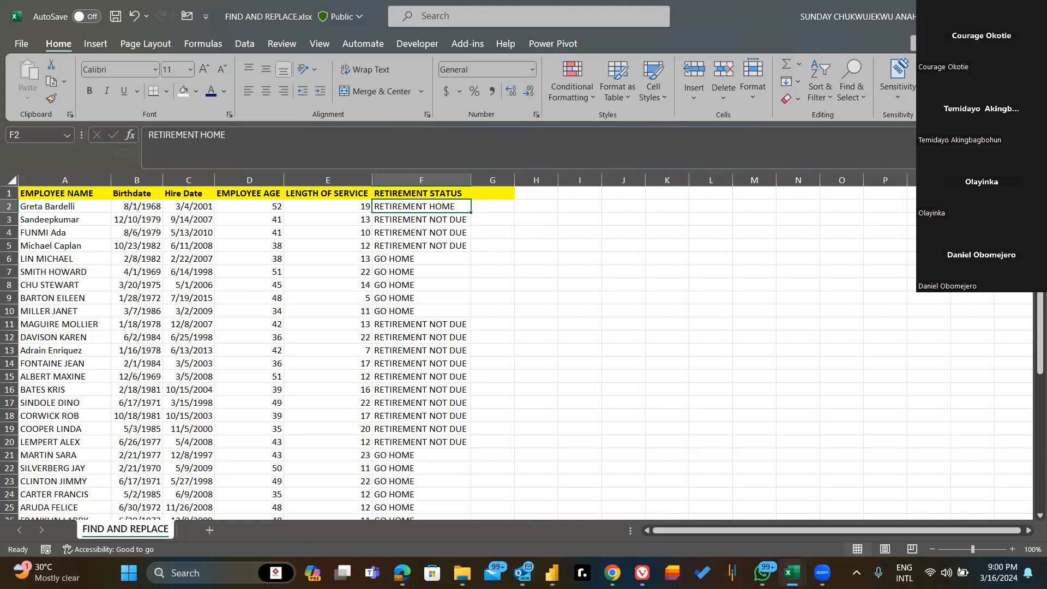
- Switch to the course outline PDF in Edge to check the Week 2 topics, and return to the FIND AND REPLACE workbook in Excel
mouse_move(402, 573)
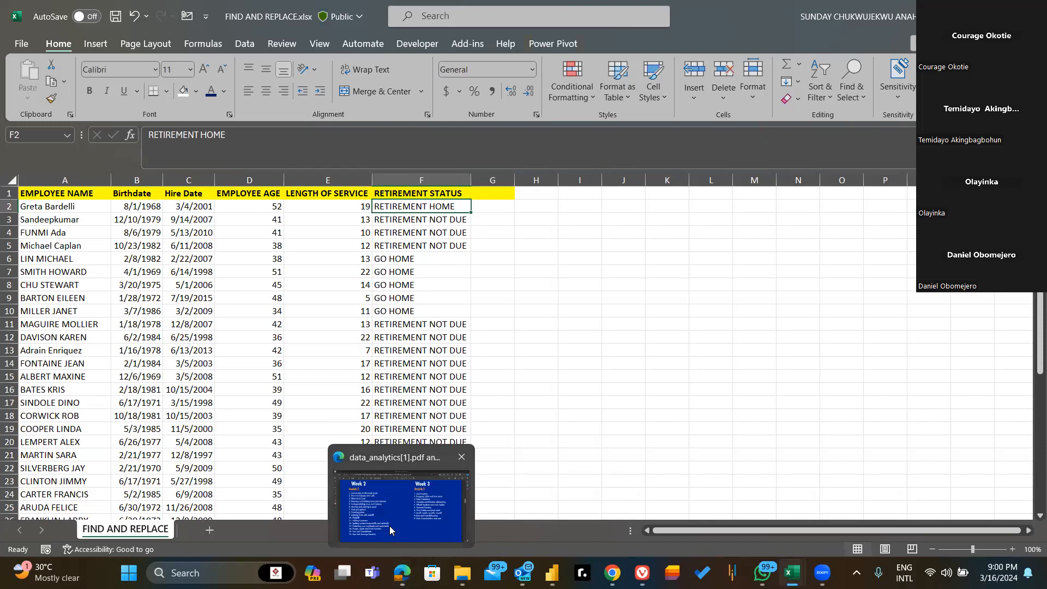
click(390, 526)
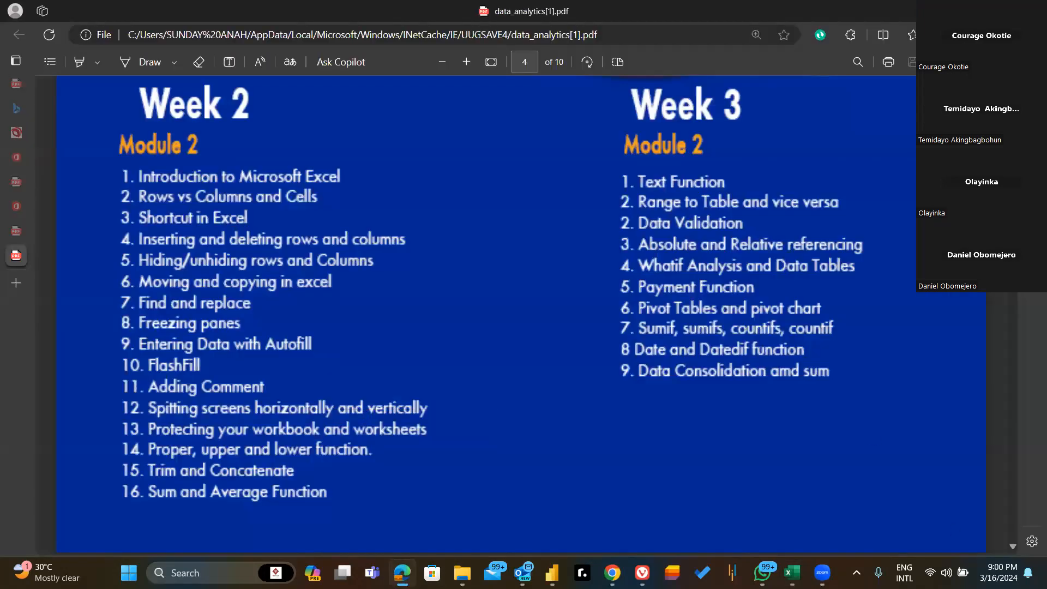
mouse_move(794, 570)
click(924, 494)
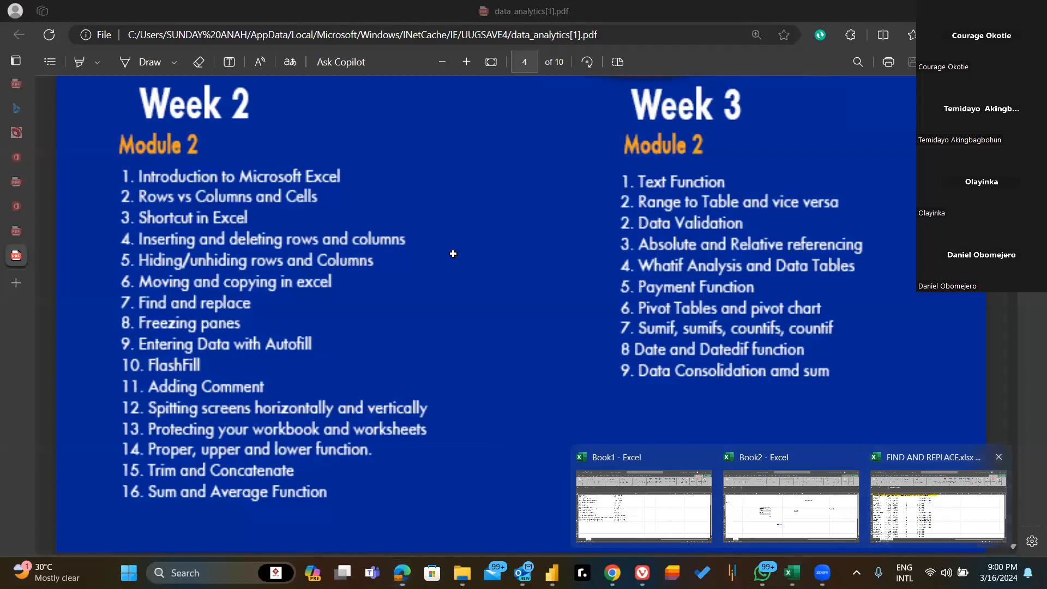
- Hide the RETIREMENT STATUS column F and the empty column G beside it
click(441, 179)
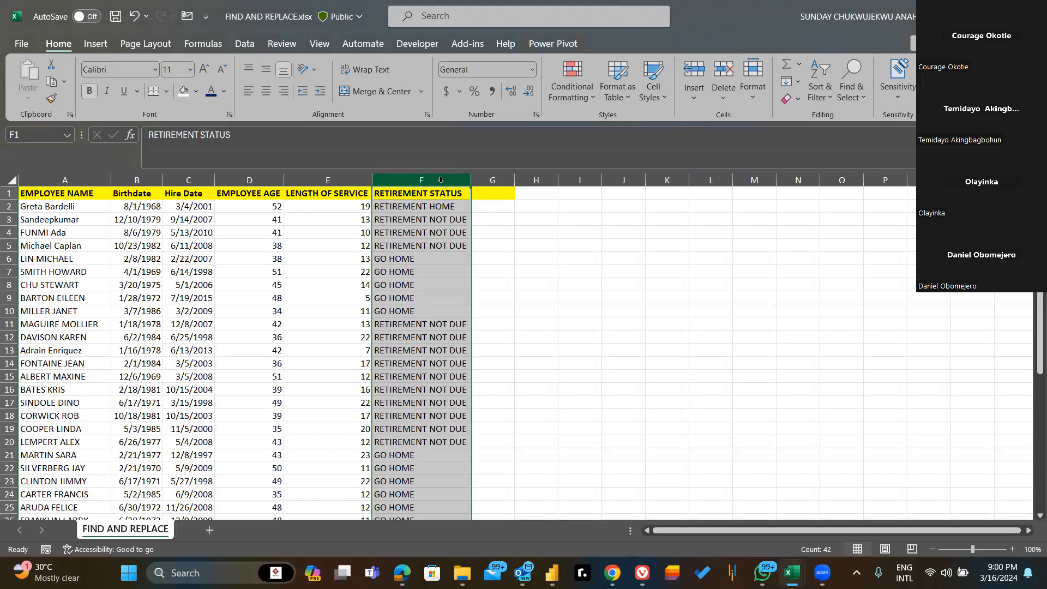
right_click(433, 177)
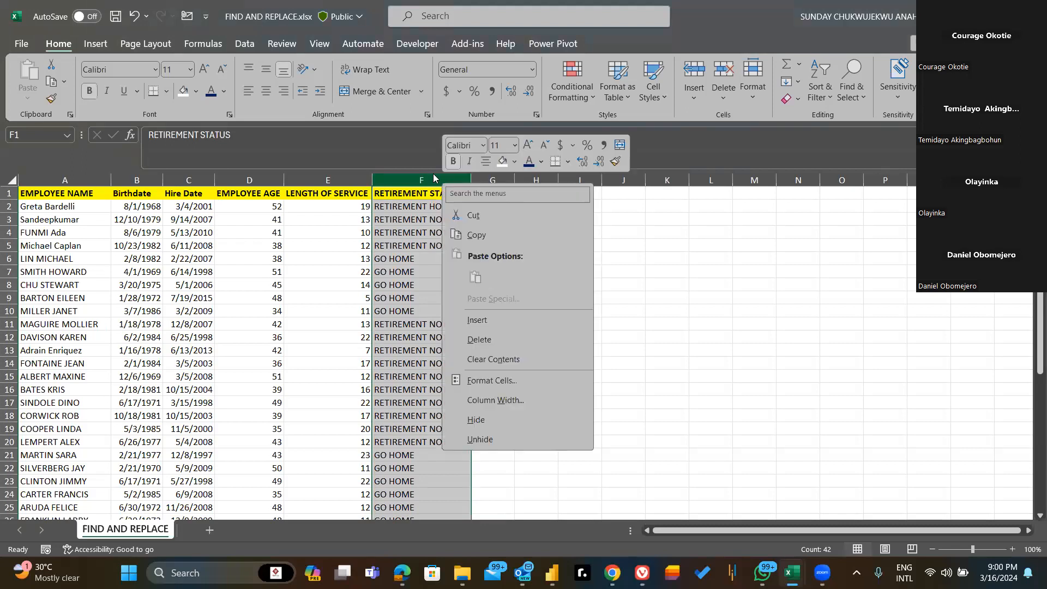
click(477, 421)
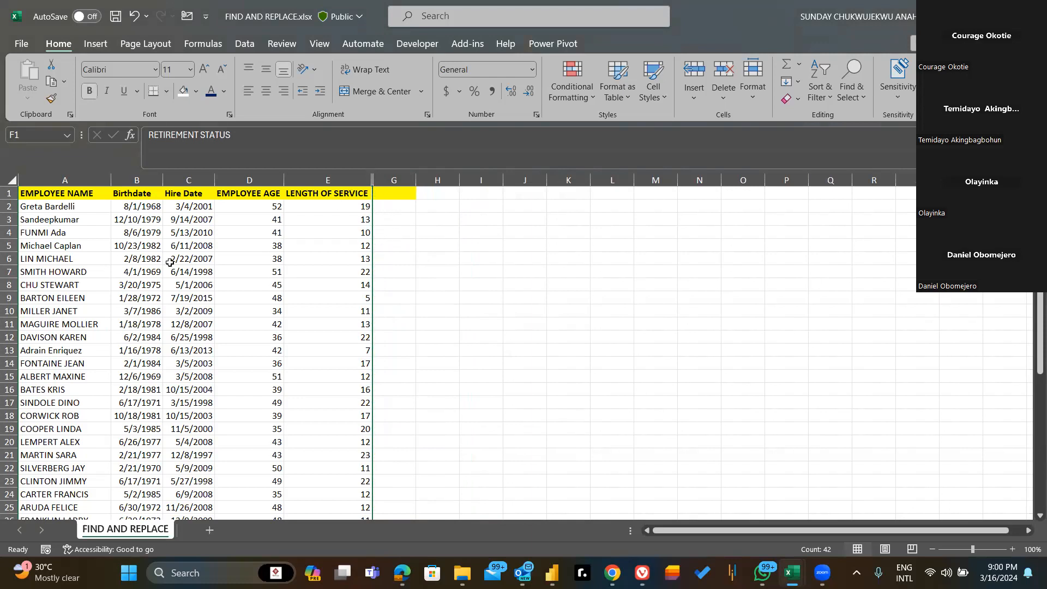
click(67, 181)
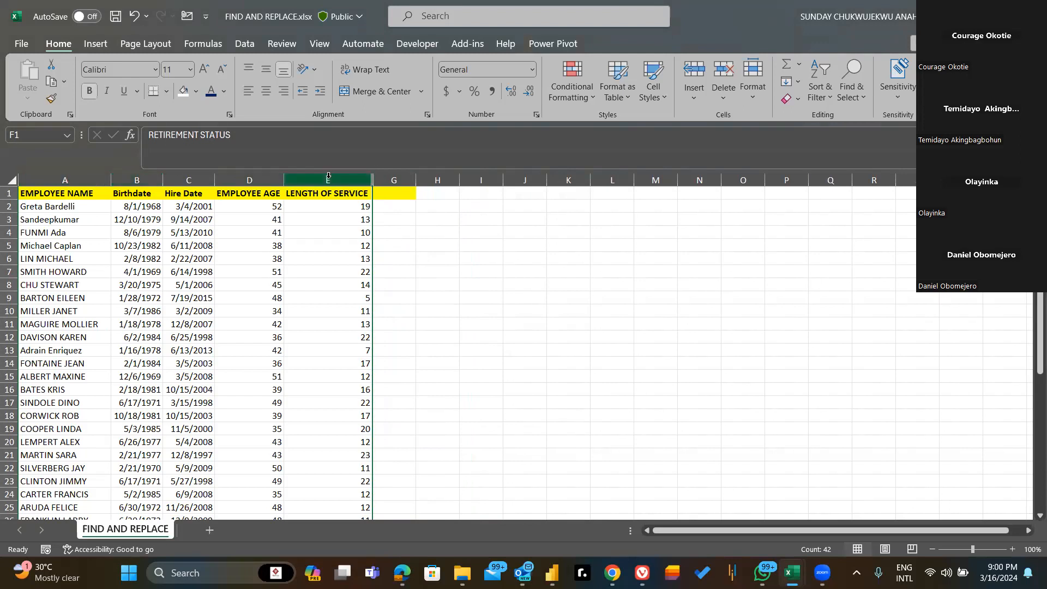
click(403, 181)
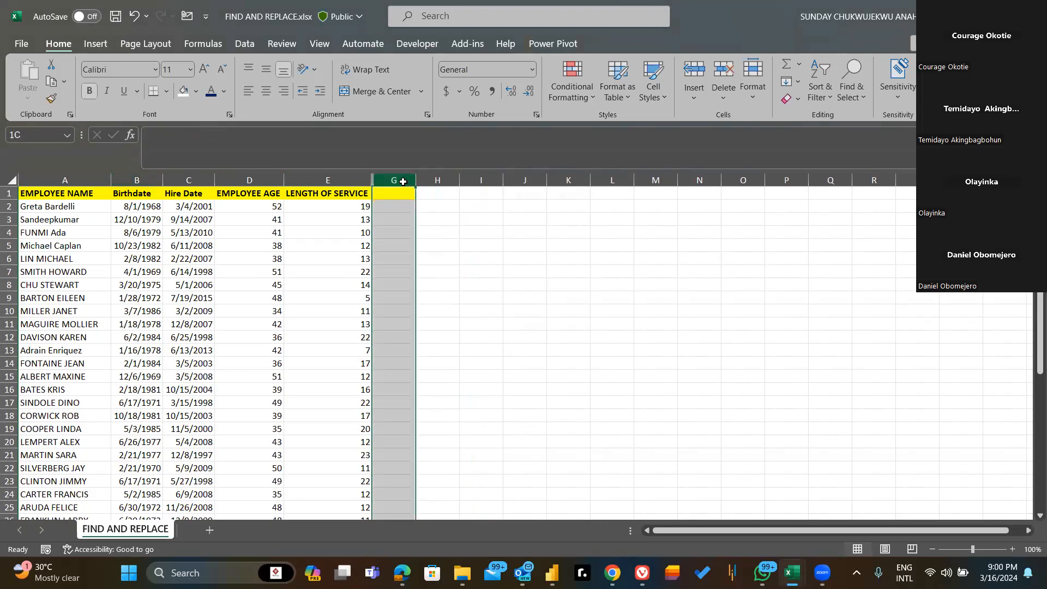
right_click(403, 181)
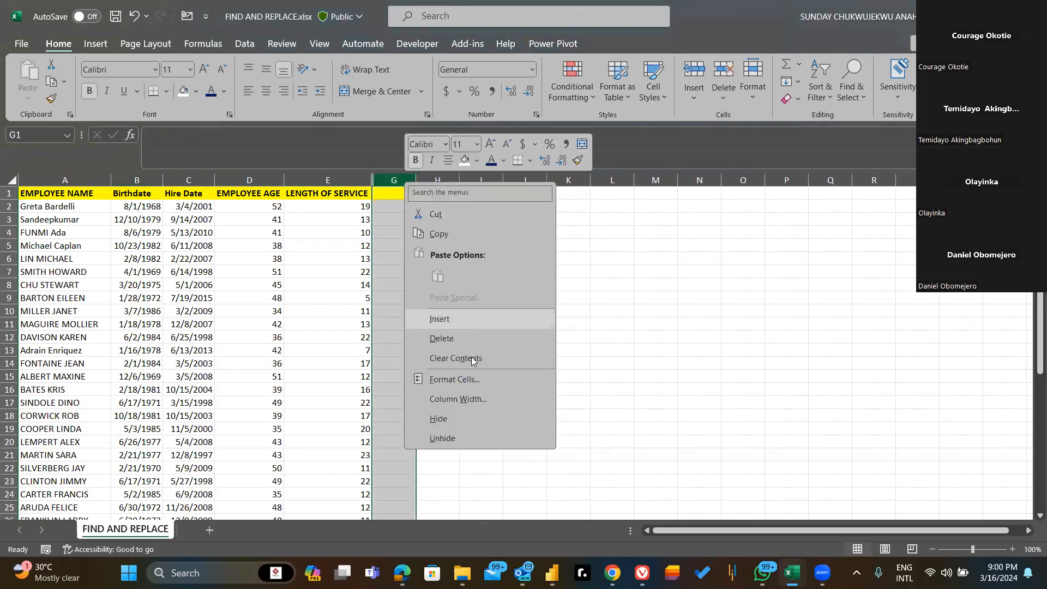
click(443, 413)
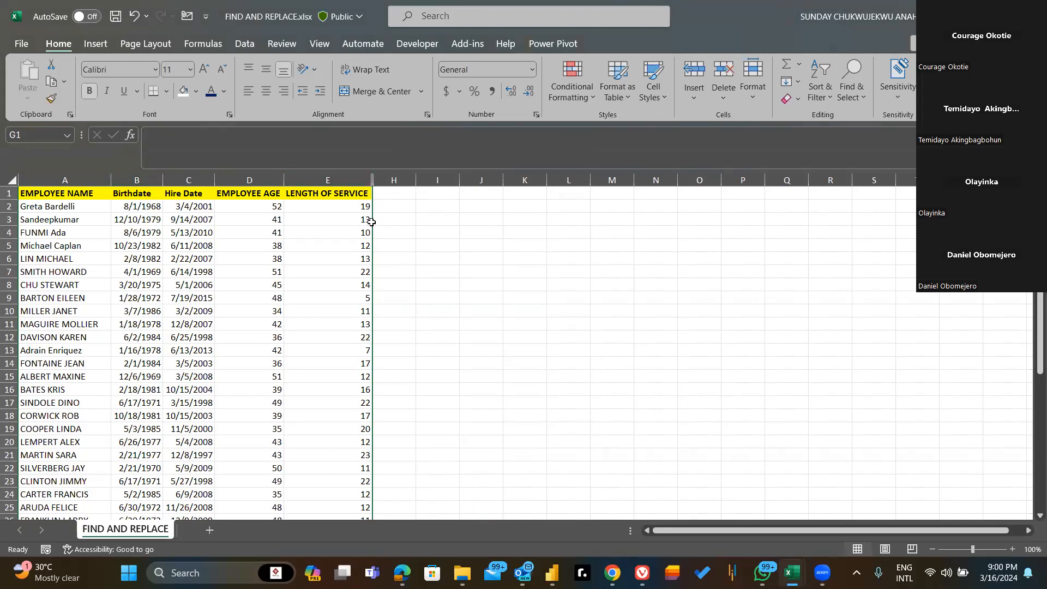
- Try to unhide columns F and G with only column H selected, and again with only column E selected
click(391, 177)
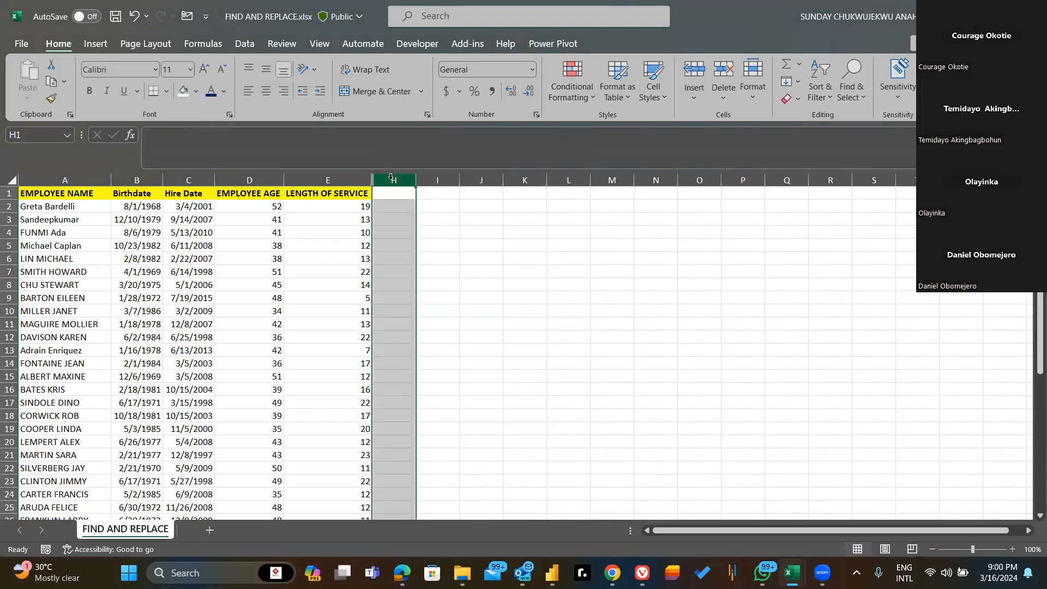
right_click(390, 178)
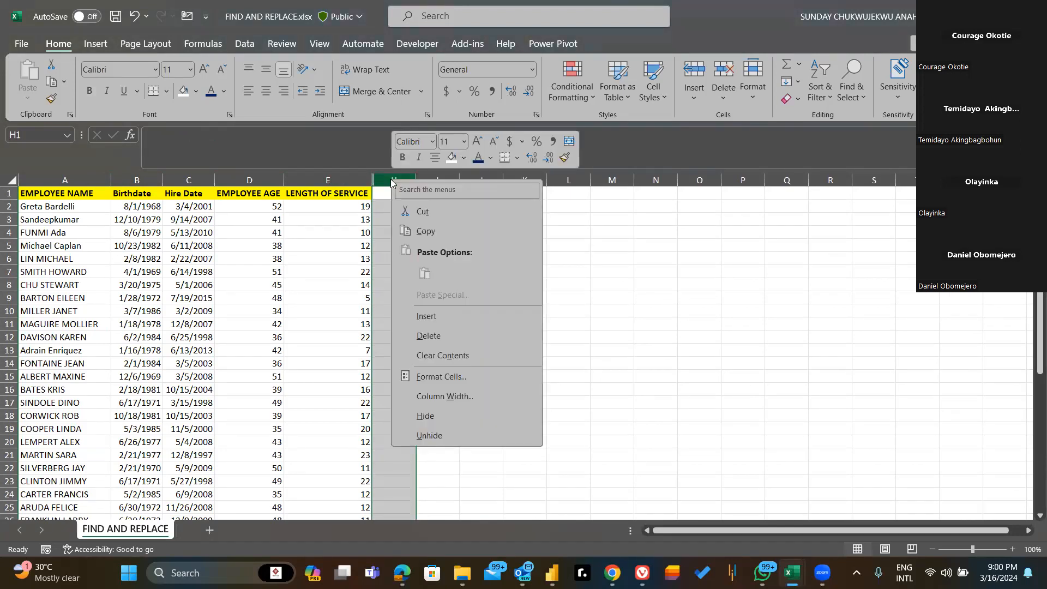
click(422, 436)
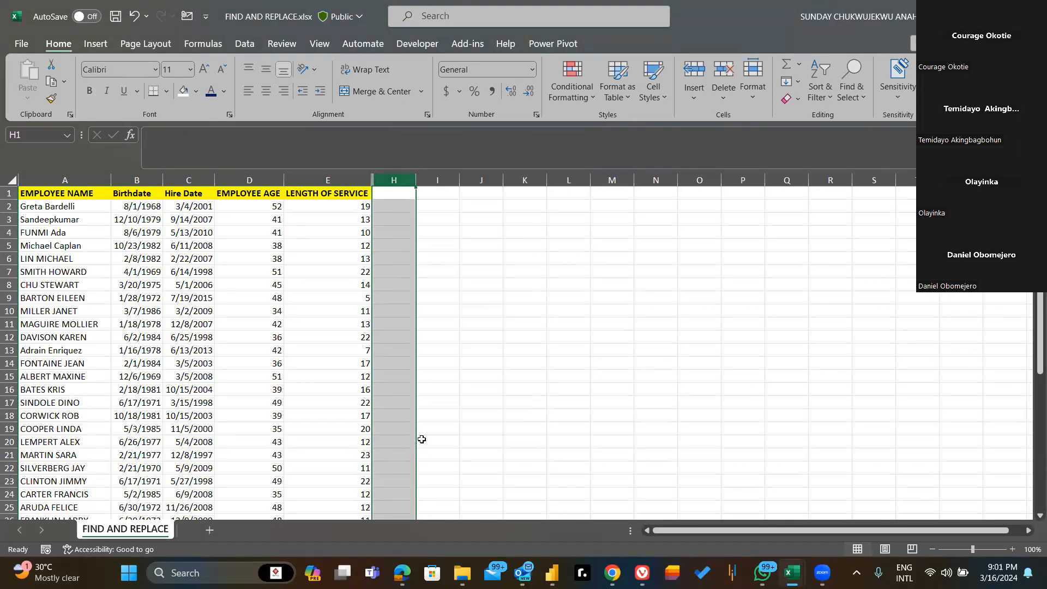
click(330, 181)
right_click(331, 185)
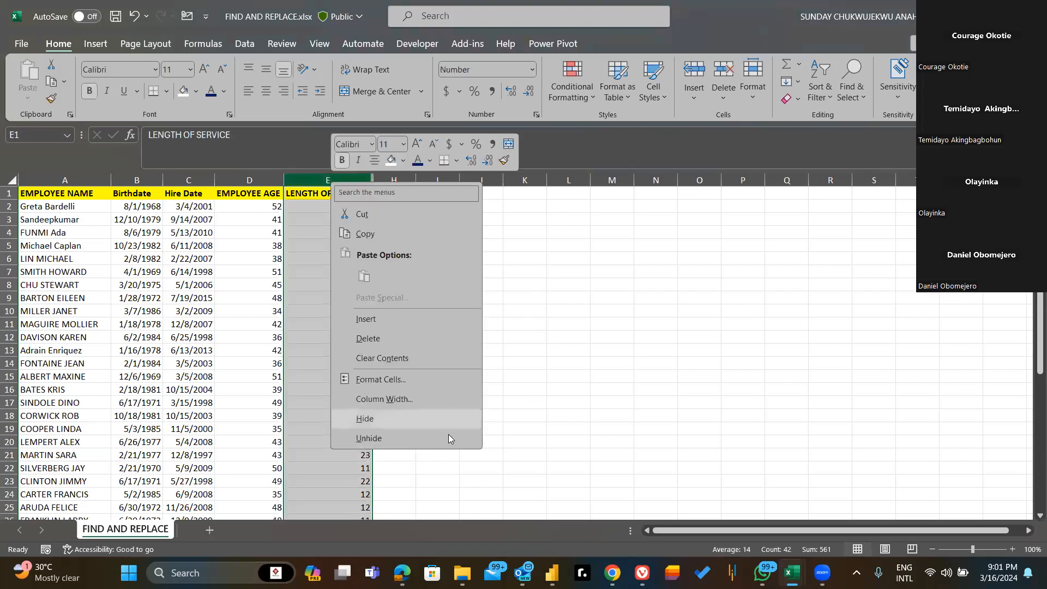
click(415, 443)
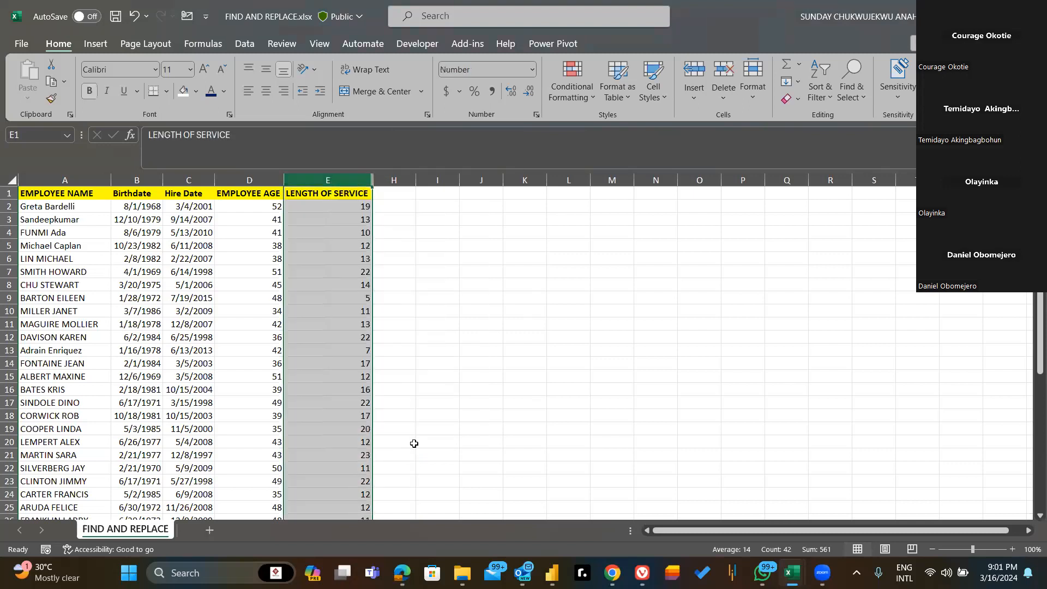
right_click(372, 183)
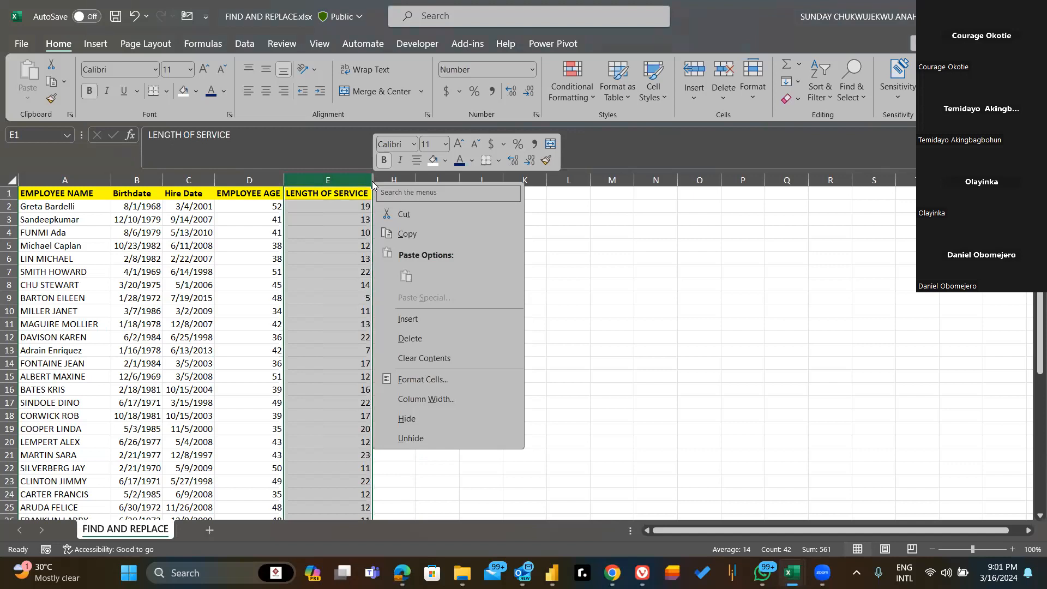
click(417, 442)
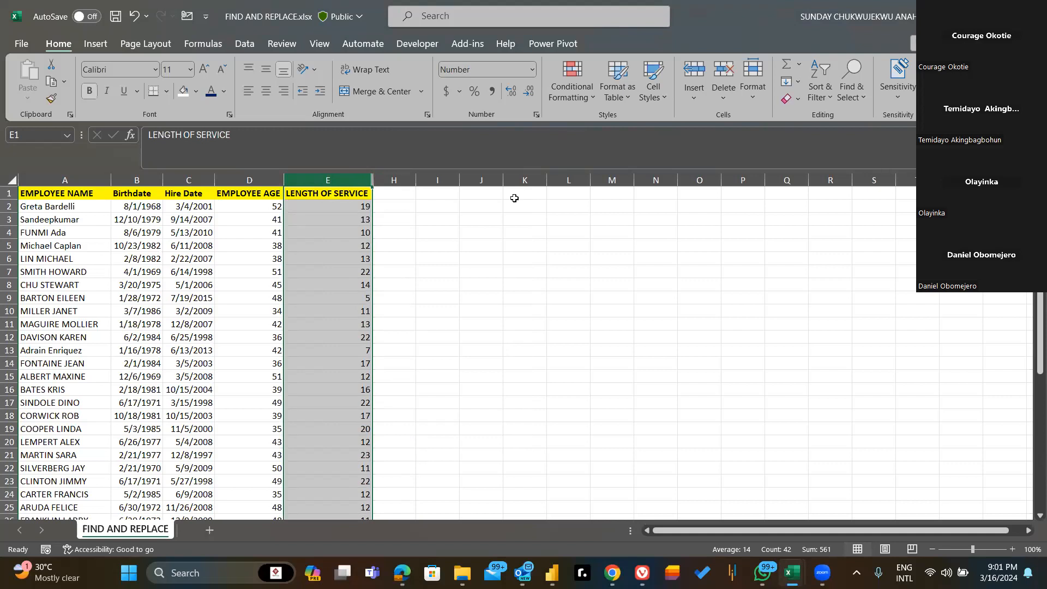
- Retry unhiding the hidden columns F and G from column H alone, and collapse the ribbon
click(387, 180)
right_click(386, 183)
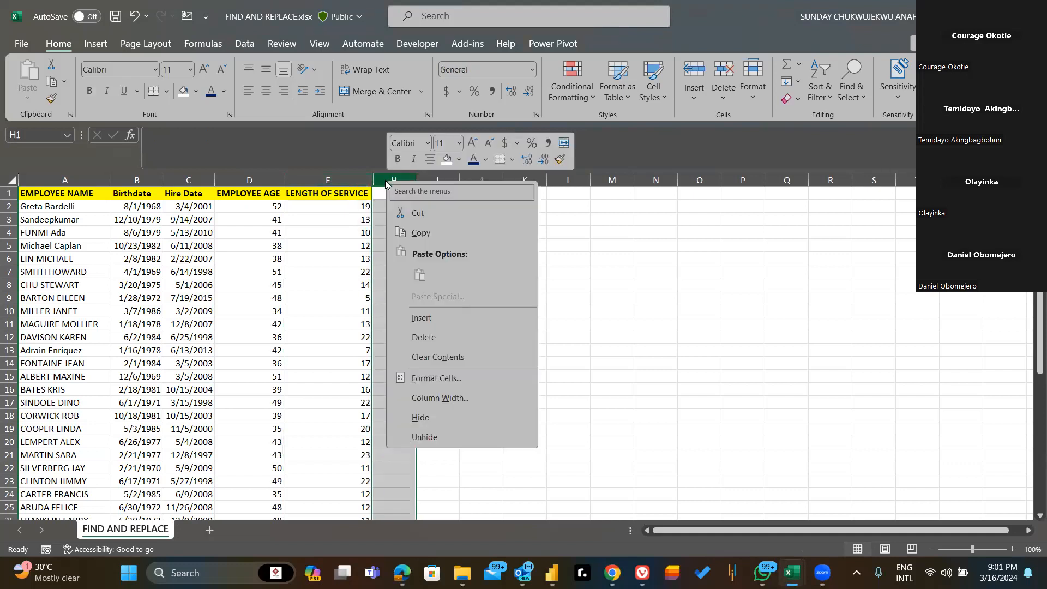
click(452, 433)
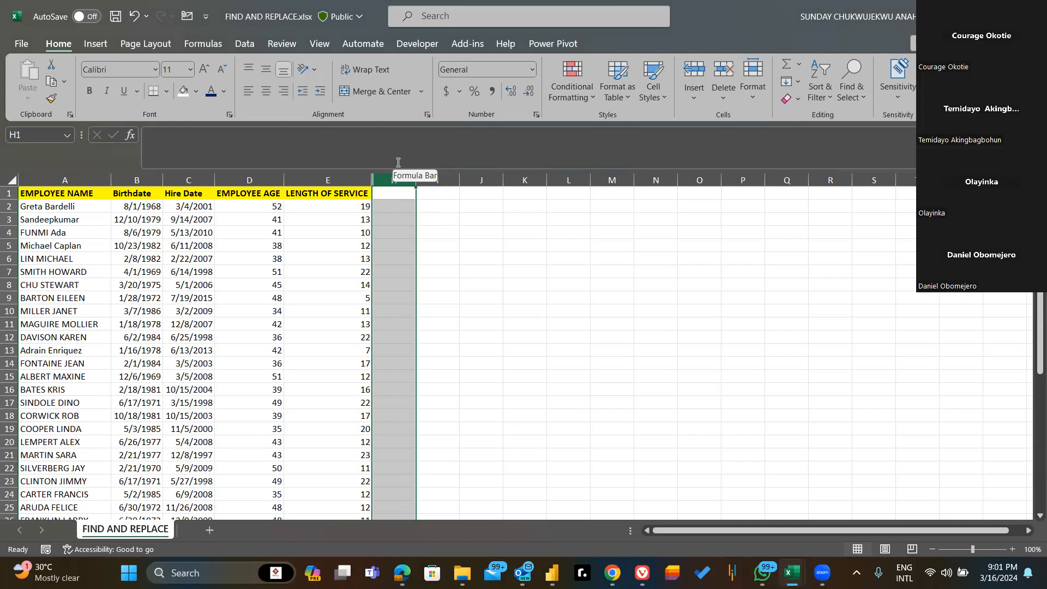
key(ctrl+F1)
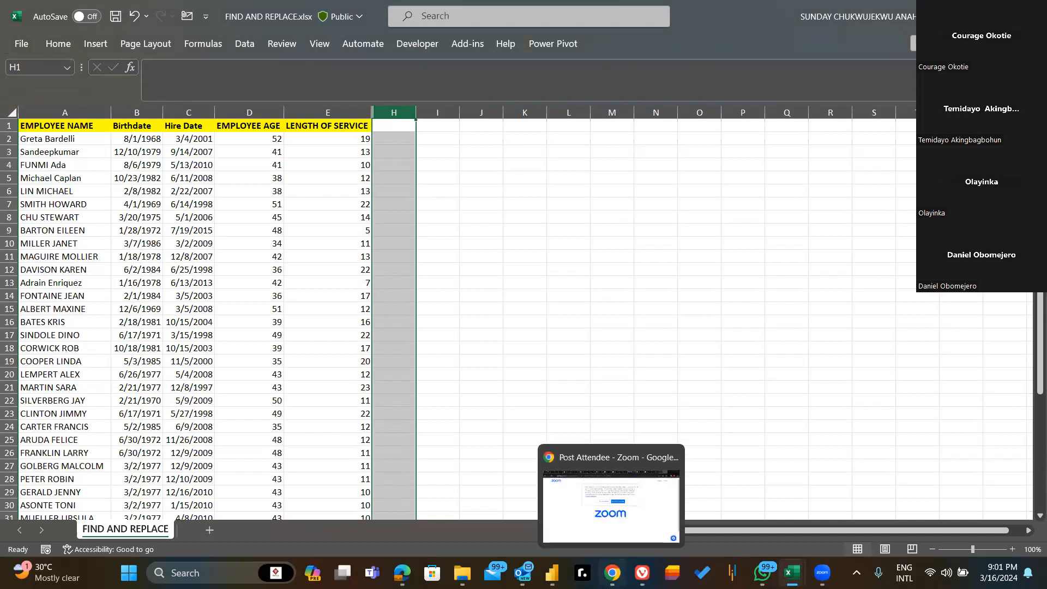
- Switch to the Zoom window, checking the Zoom page open in Chrome along the way
mouse_move(823, 572)
click(830, 525)
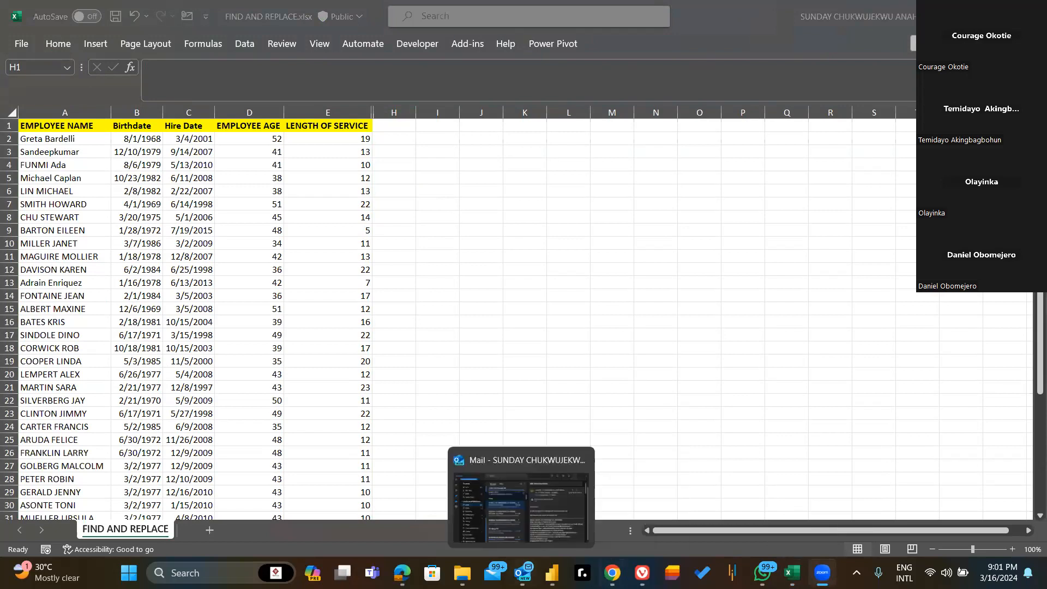
mouse_move(612, 573)
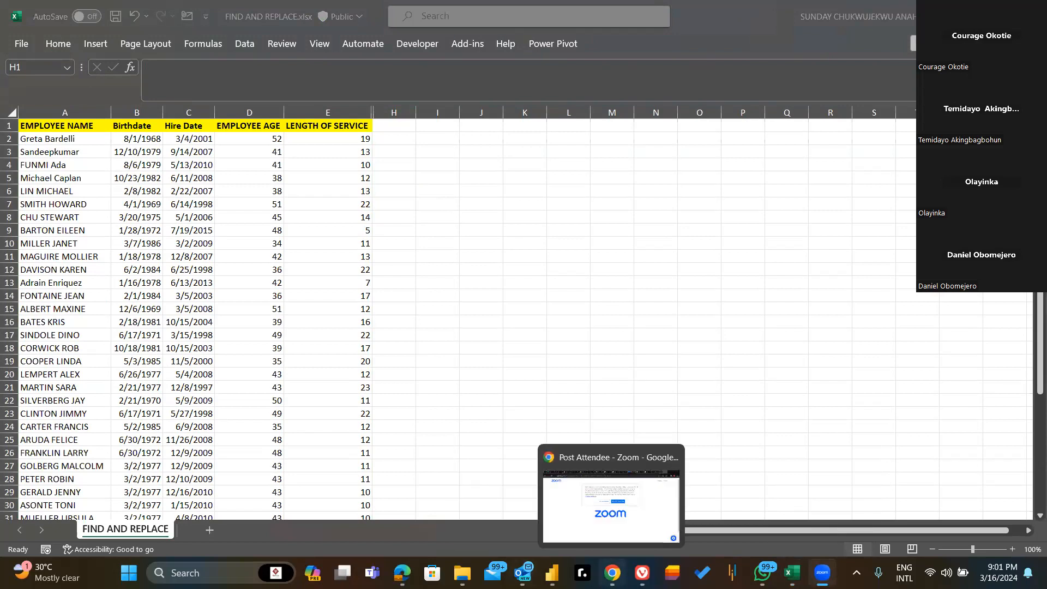
click(625, 505)
mouse_move(791, 572)
click(818, 532)
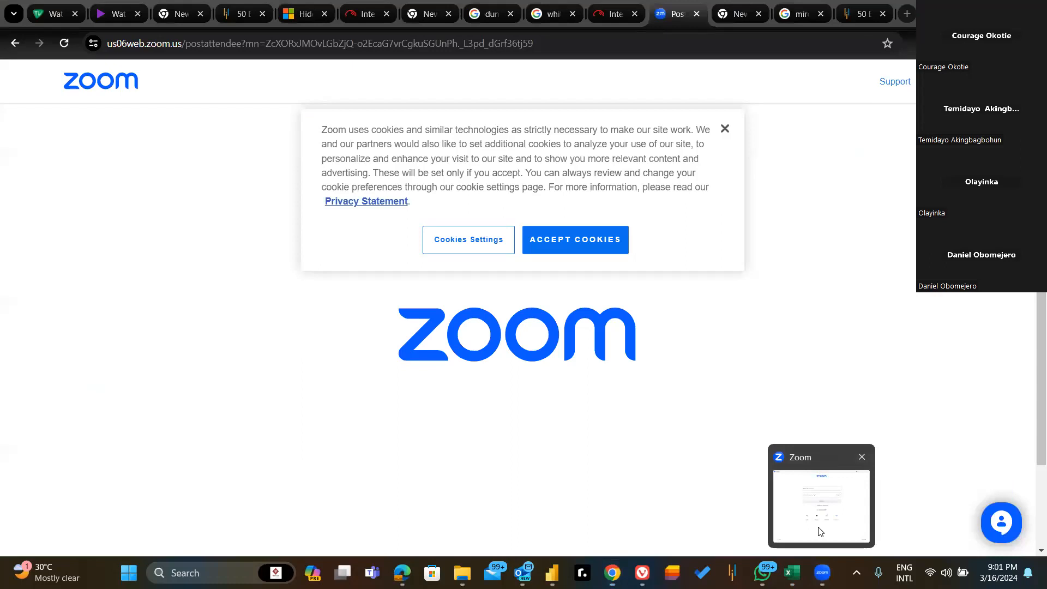
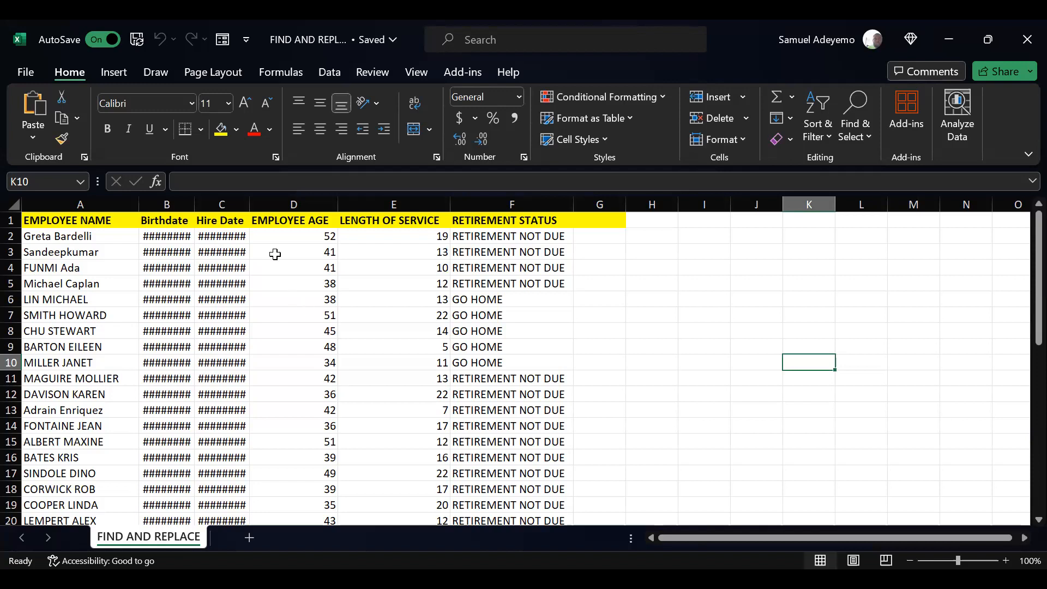
- Widen the Birthdate and Hire Date columns enough to fit the full dates
drag(195, 203, 318, 203)
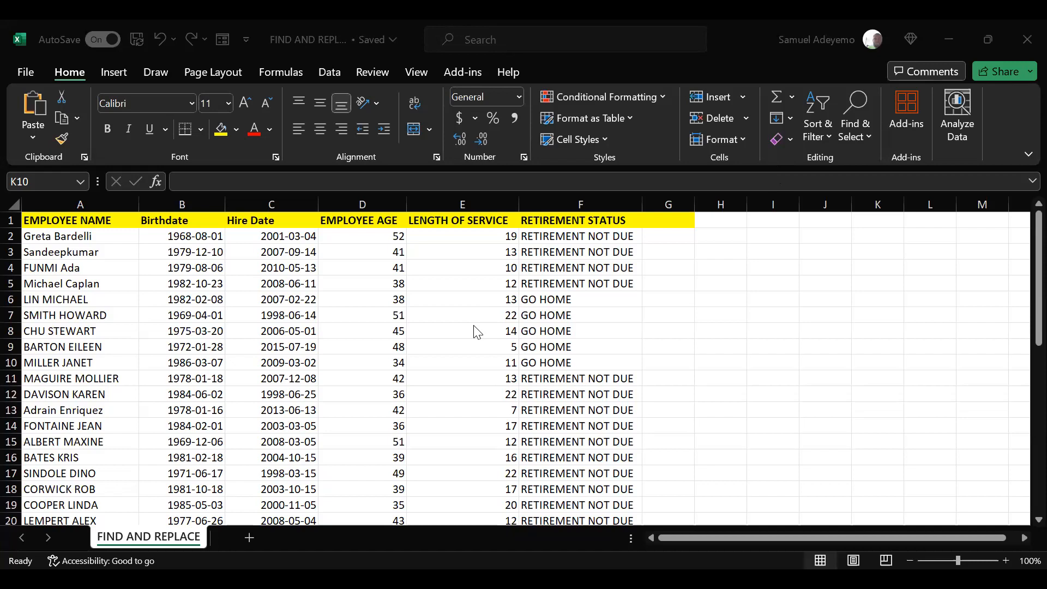
click(736, 310)
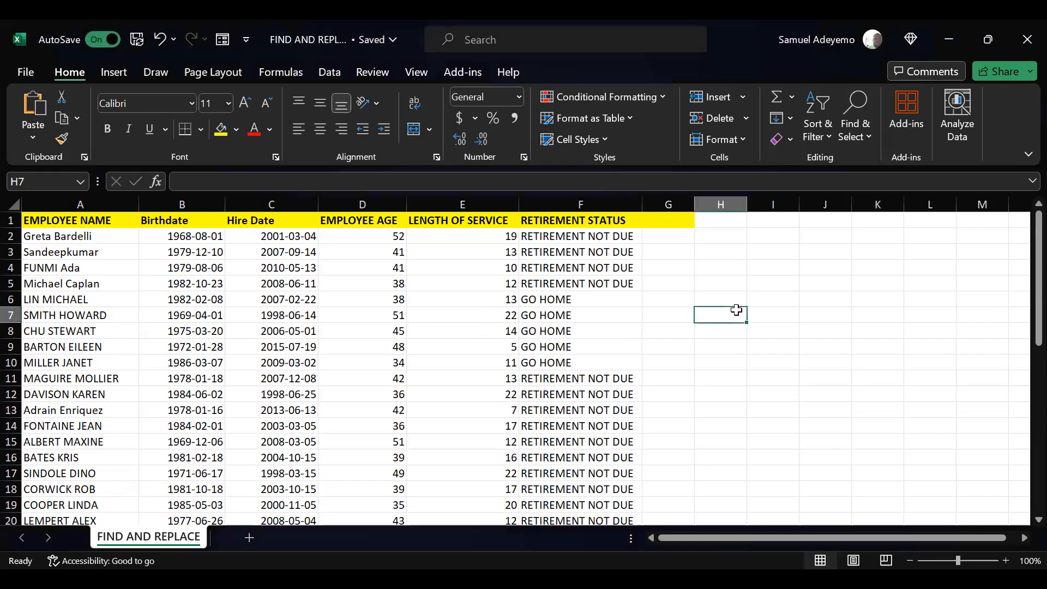
click(784, 313)
click(795, 334)
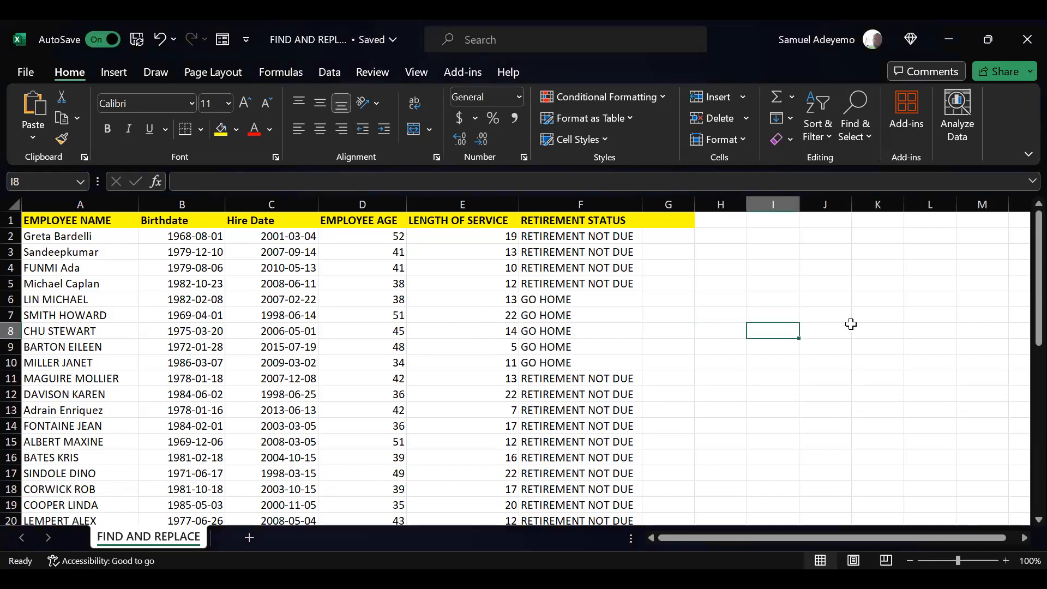
click(850, 328)
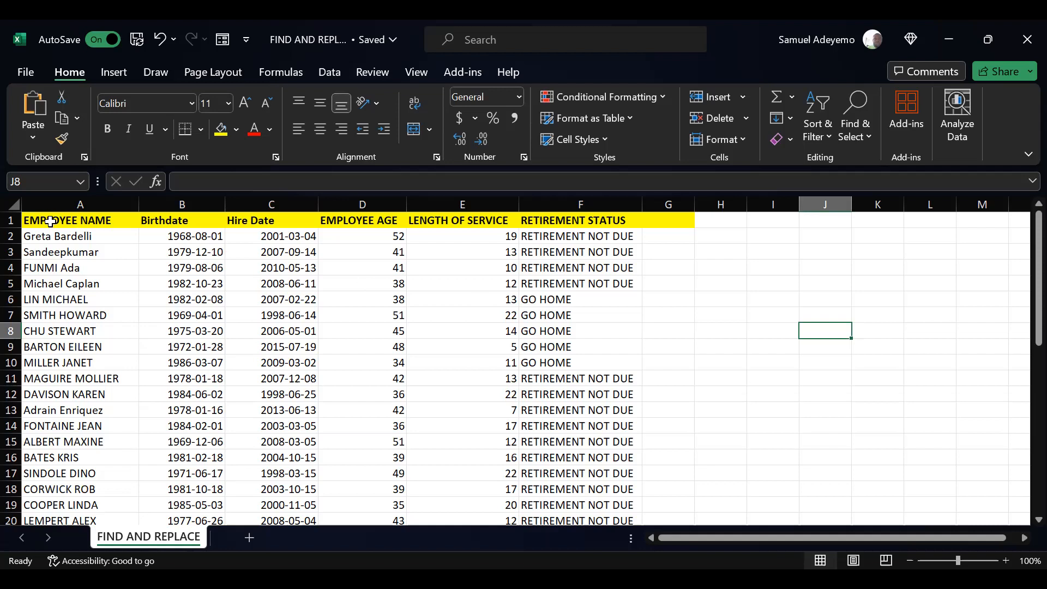
- Narrow the Birthdate and Hire Date columns until the dates no longer fit
drag(225, 204, 202, 200)
drag(295, 203, 264, 203)
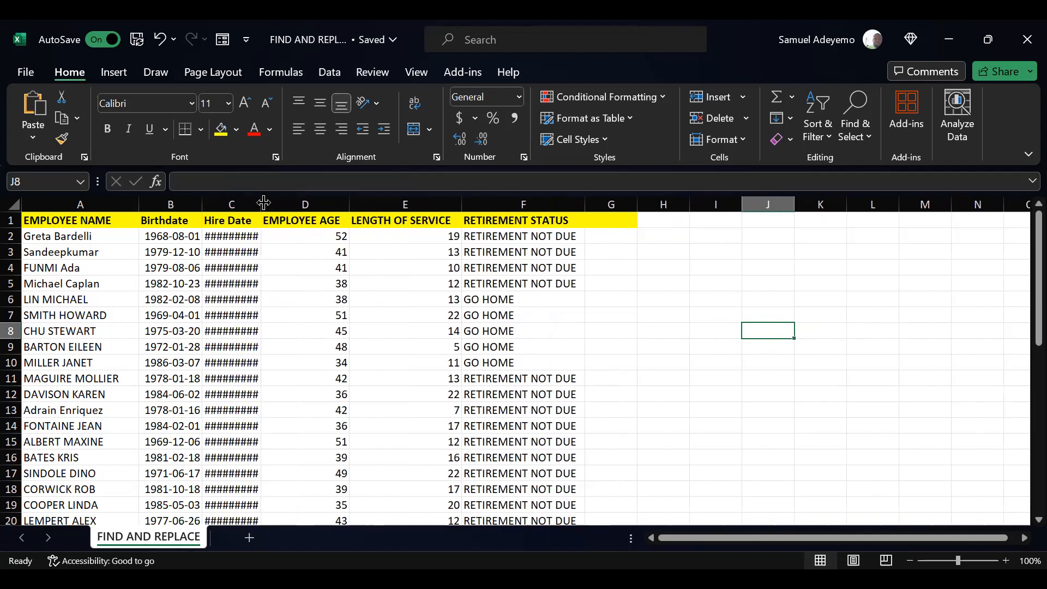
drag(199, 205, 195, 205)
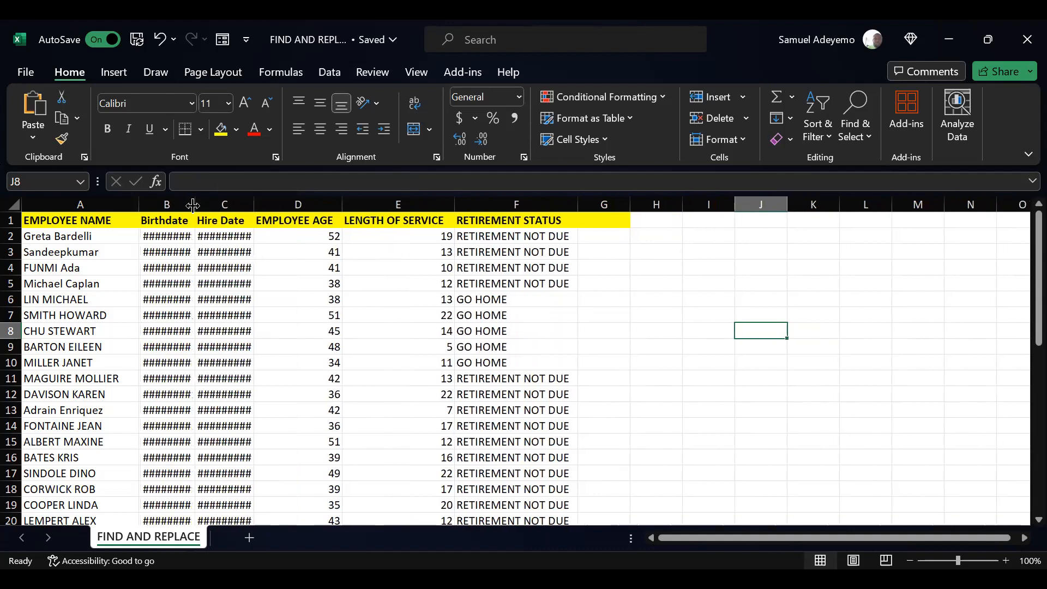
click(40, 218)
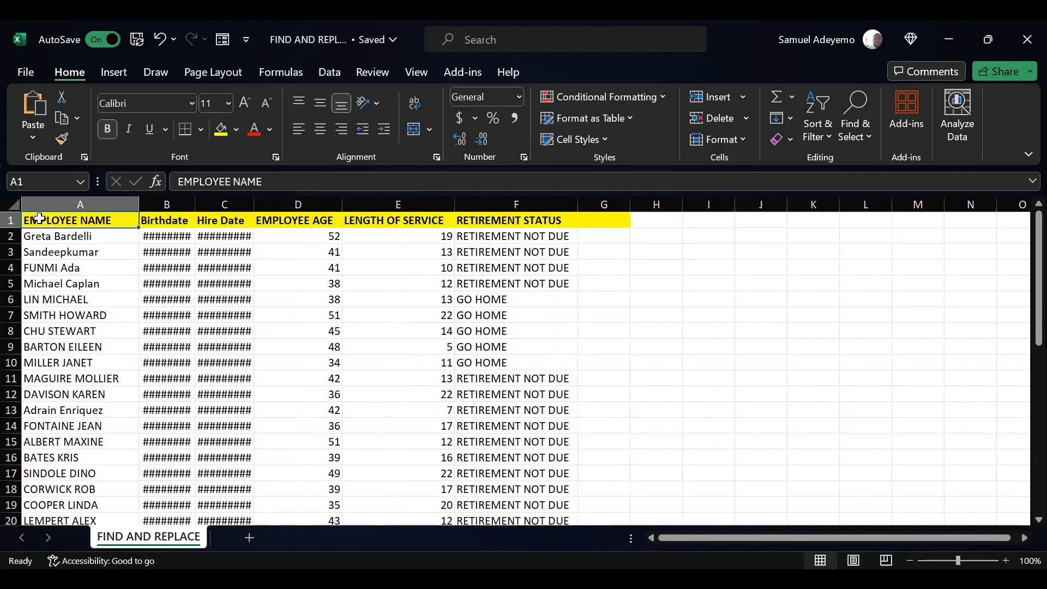
key(ctrl+shift+End)
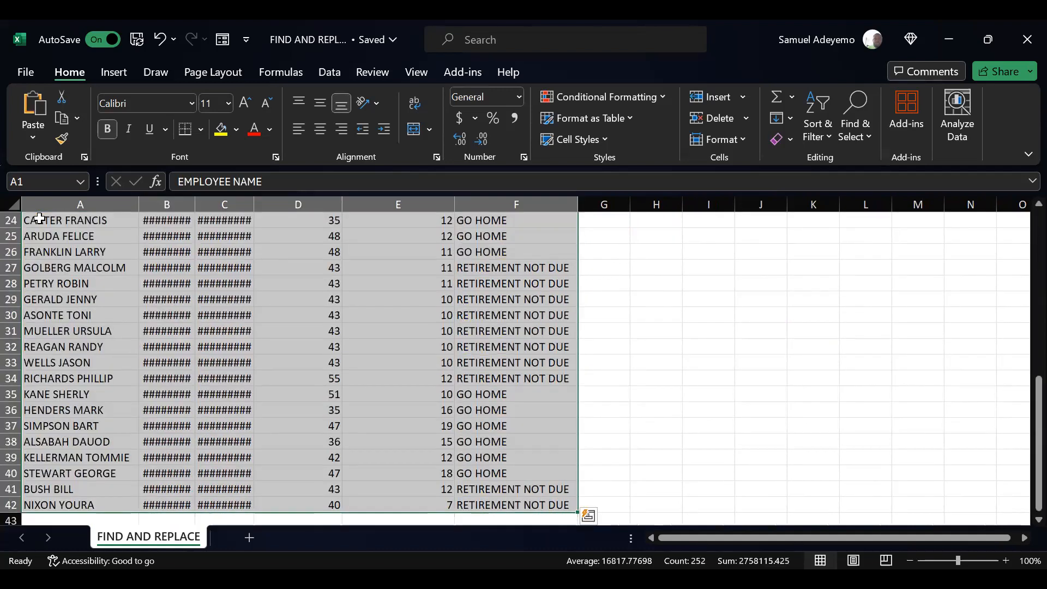
scroll(39, 218, up, 8)
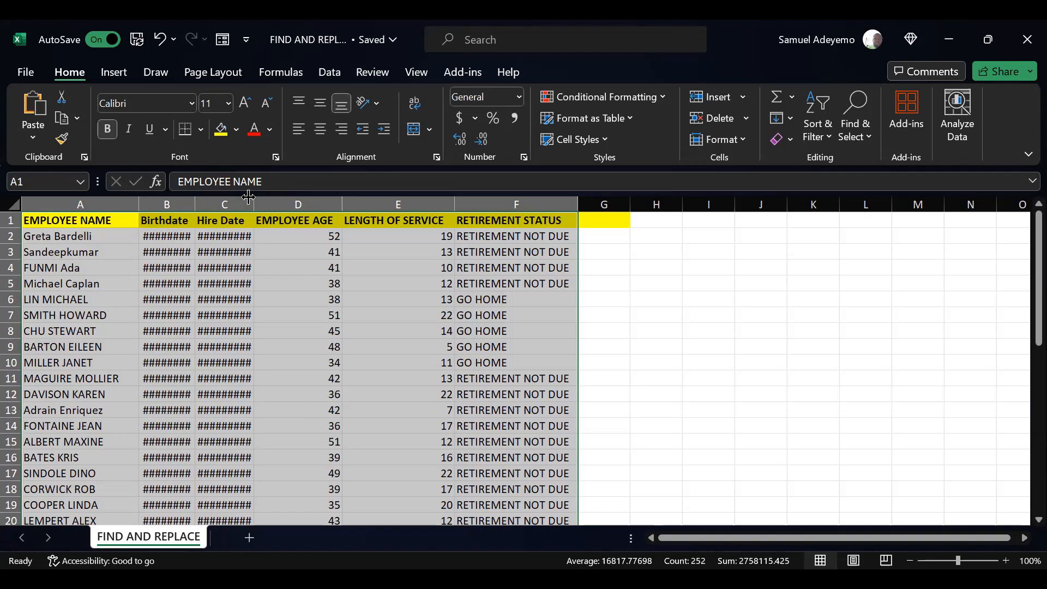
key(ctrl+q)
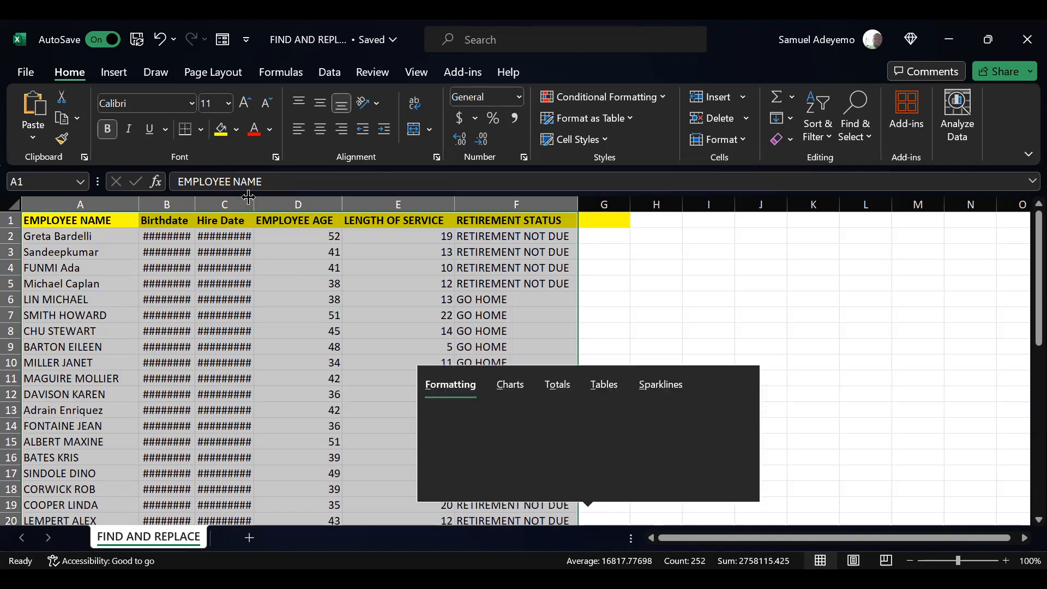
key(Escape)
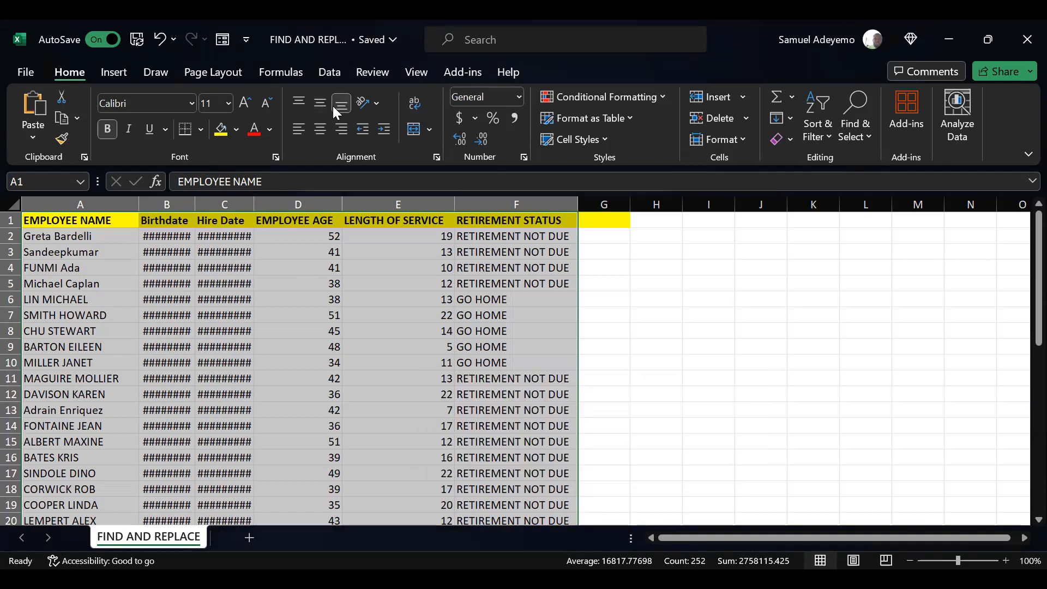
key(alt)
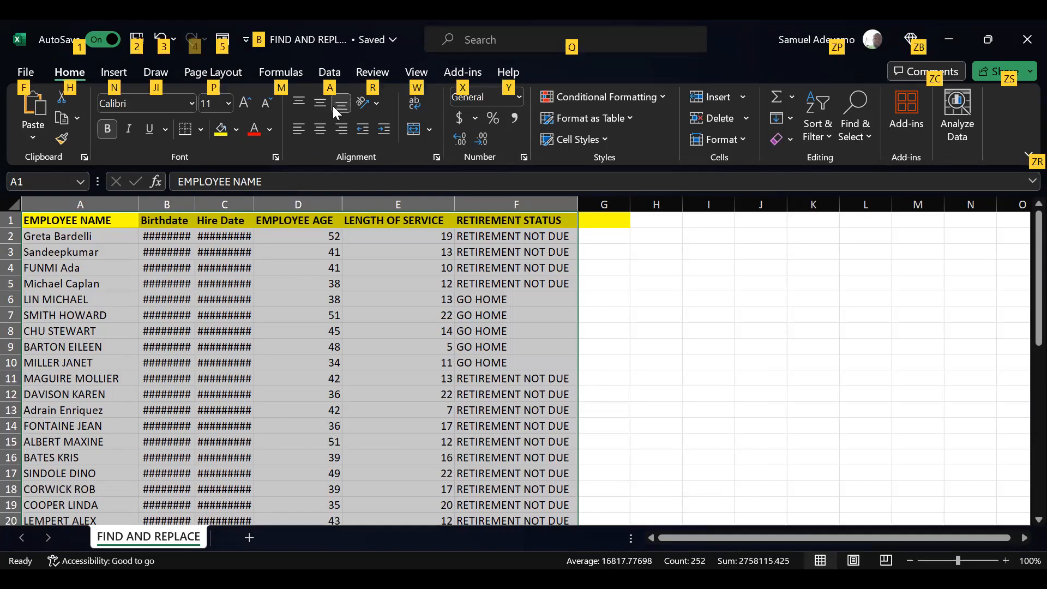
key(Escape)
key(alt+h)
key(h)
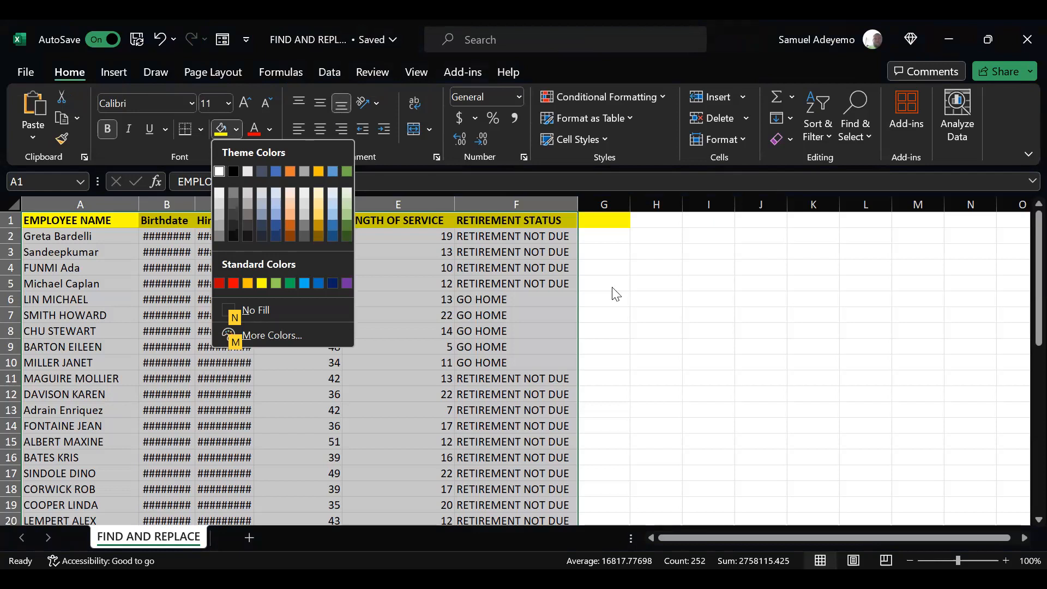
key(Escape)
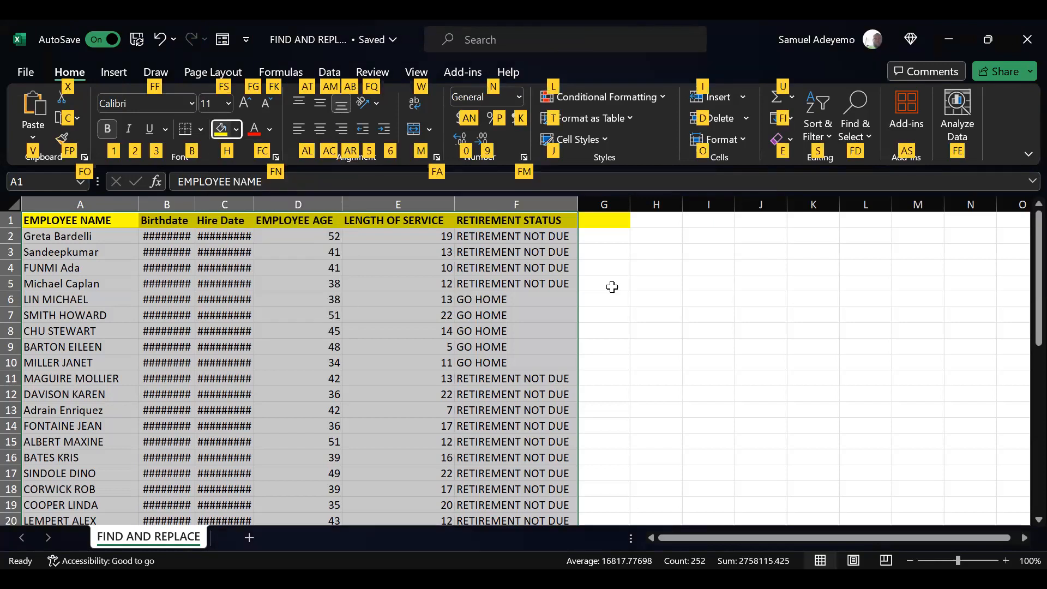
key(Escape)
- Select the whole employee table including column G and AutoFit its column widths
click(605, 343)
key(ctrl+a)
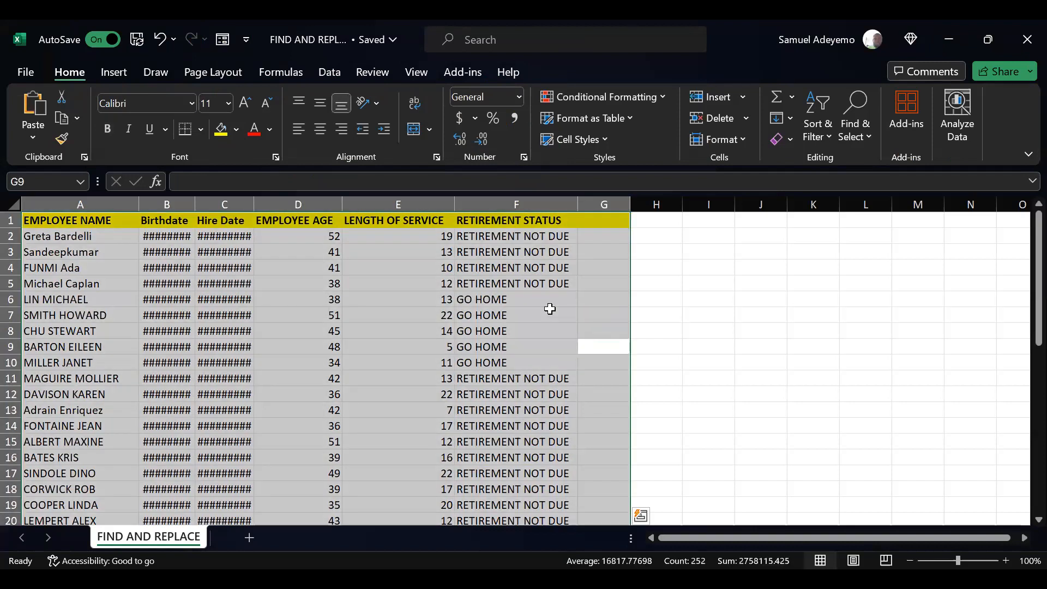
key(ctrl+q)
key(Escape)
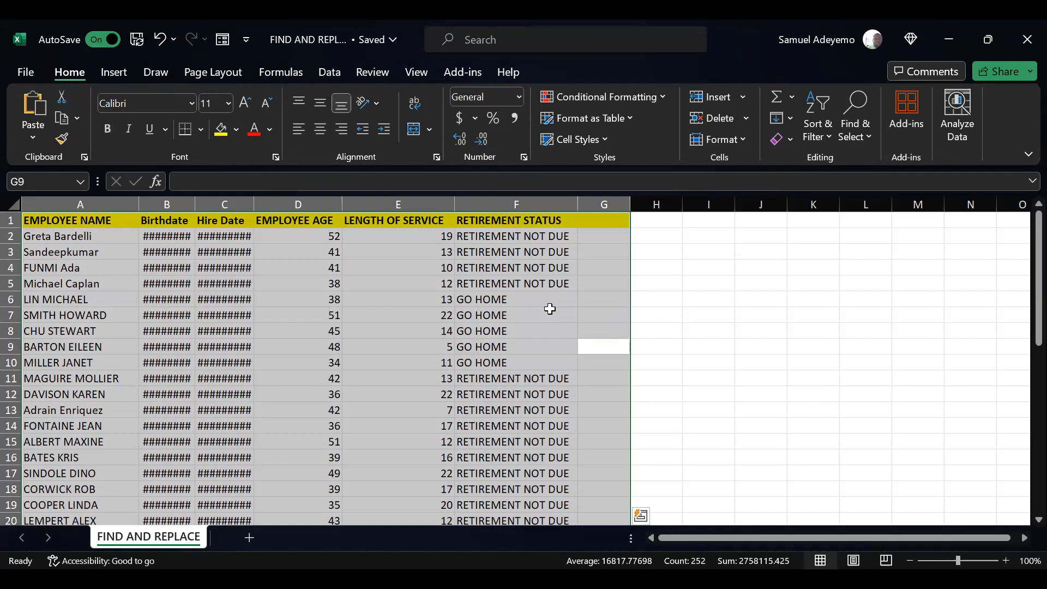
key(alt)
key(h)
key(o)
key(i)
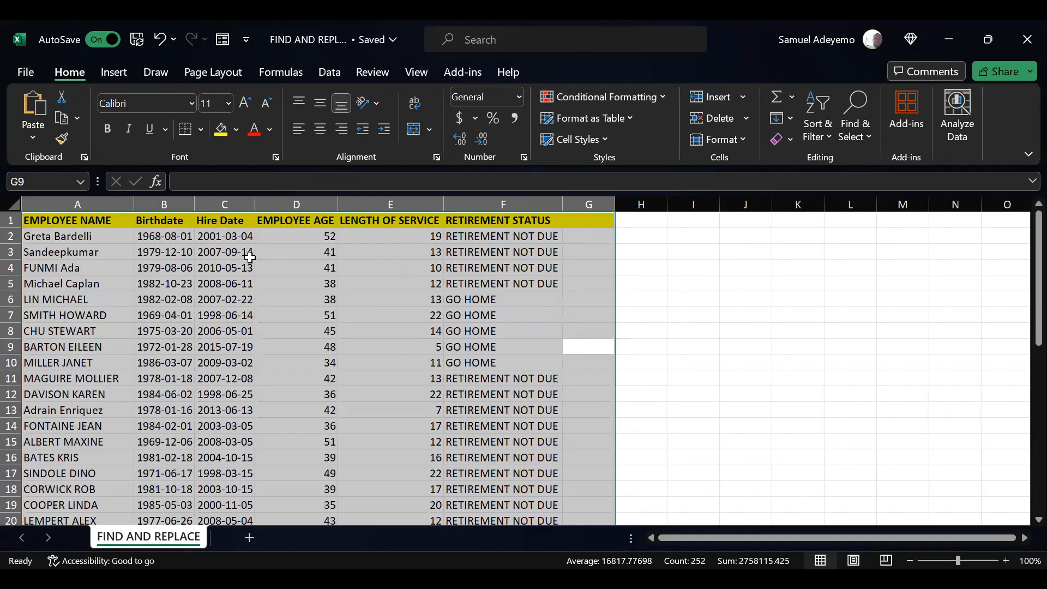
- Copy the RETIREMENT STATUS entry in F11 and undo the column width AutoFit
click(561, 380)
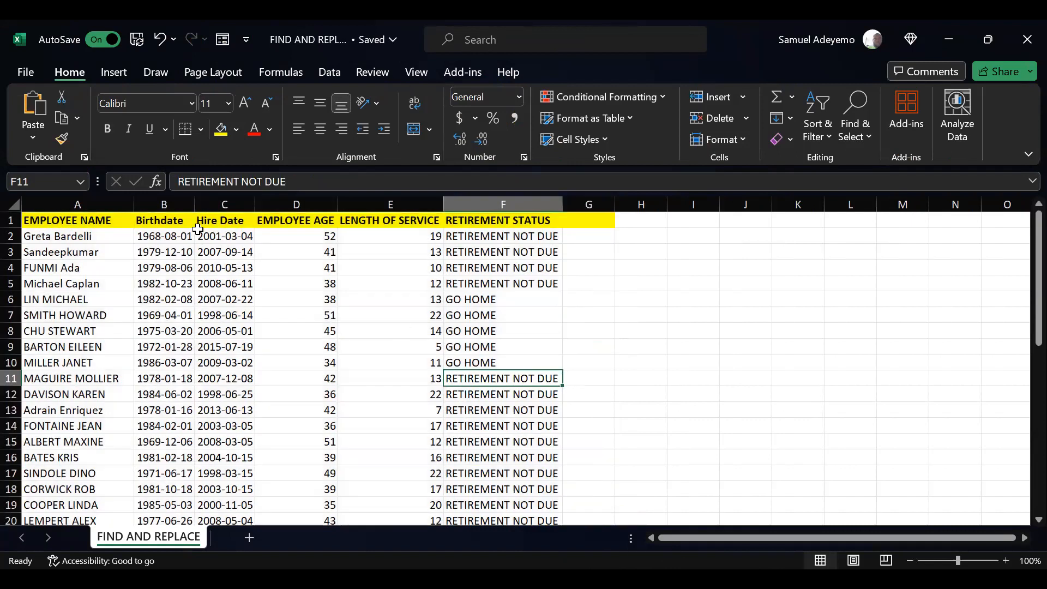
key(ctrl+c)
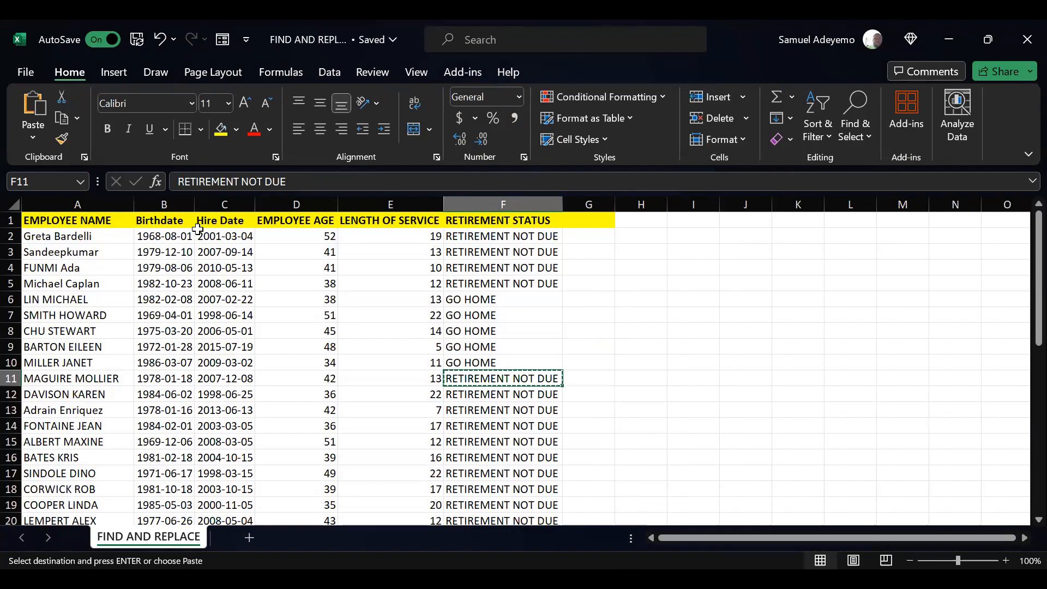
key(ctrl+z)
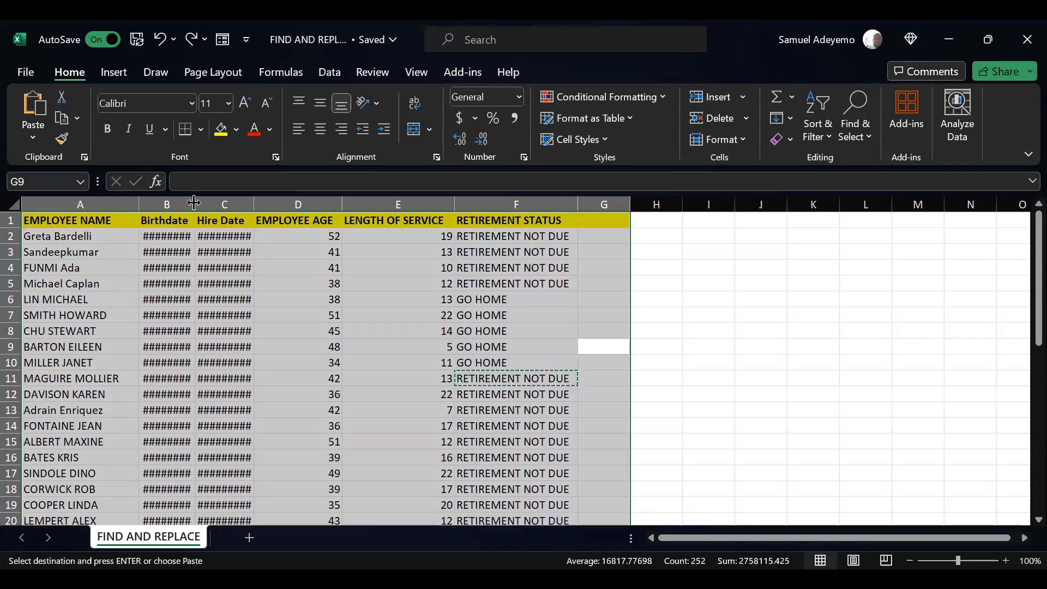
- Widen the Birthdate and Hire Date columns manually in two passes, and select cell B7
drag(193, 204, 213, 203)
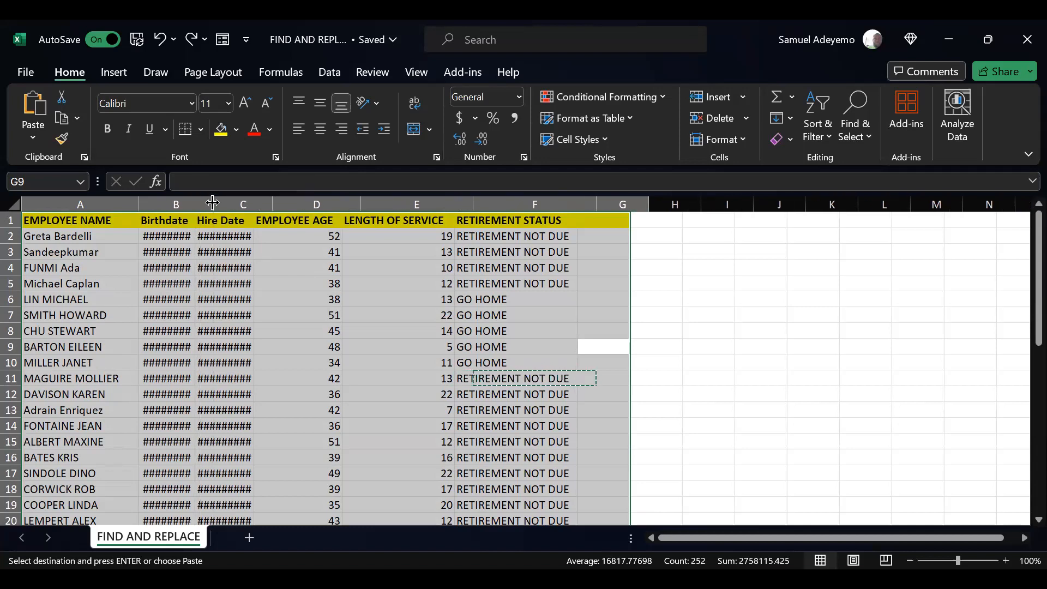
drag(276, 202, 295, 204)
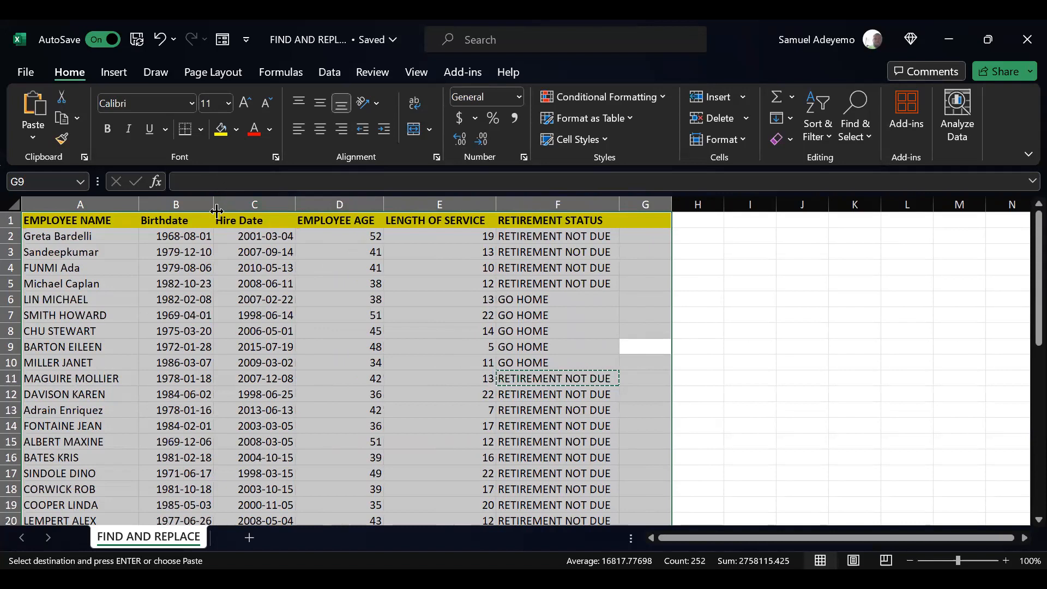
drag(214, 207, 218, 207)
drag(299, 207, 326, 207)
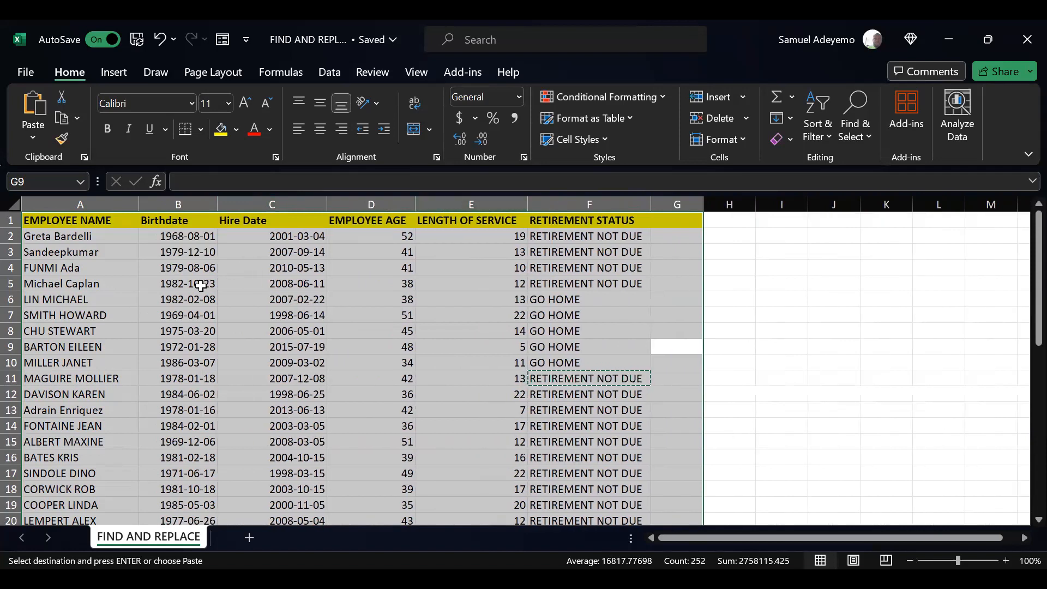
click(204, 309)
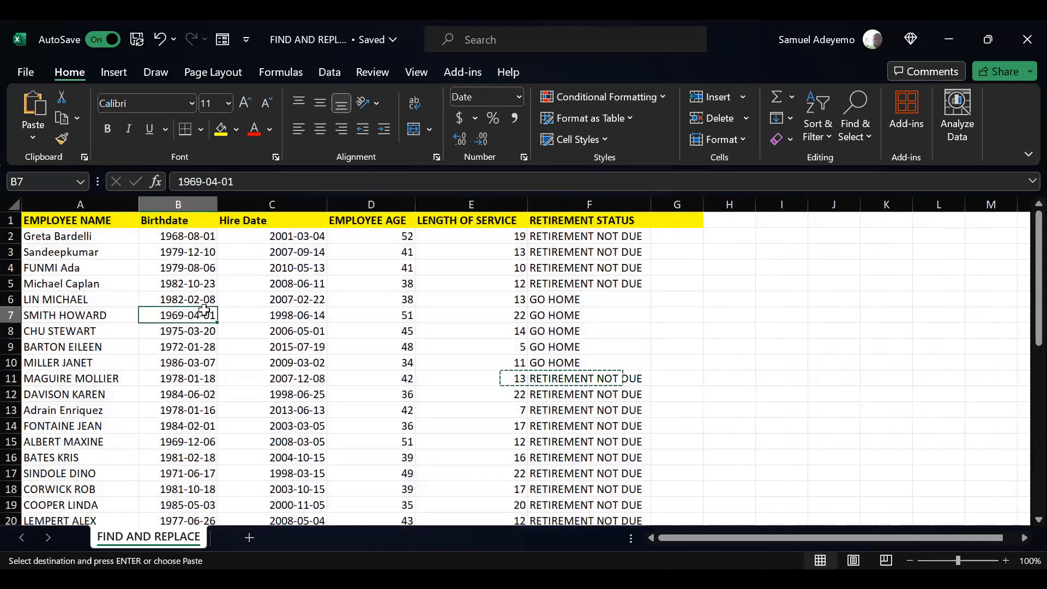
- Undo the last three width changes to the Birthdate and Hire Date columns
key(ctrl+z)
key(ctrl+z)
key(ctrl+z)
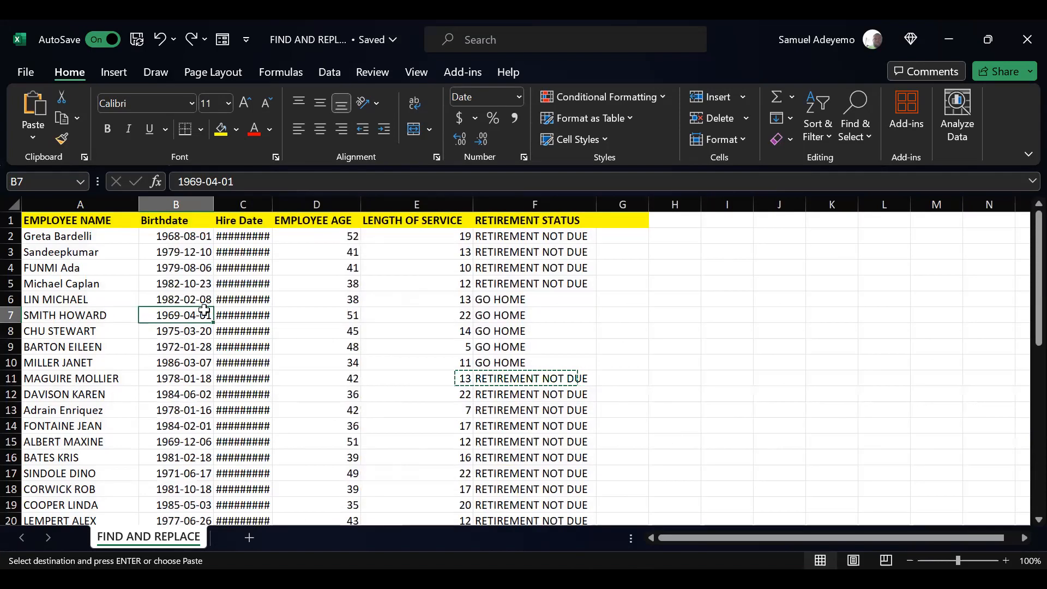
- Undo the last width change of the Birthdate column
key(ctrl+z)
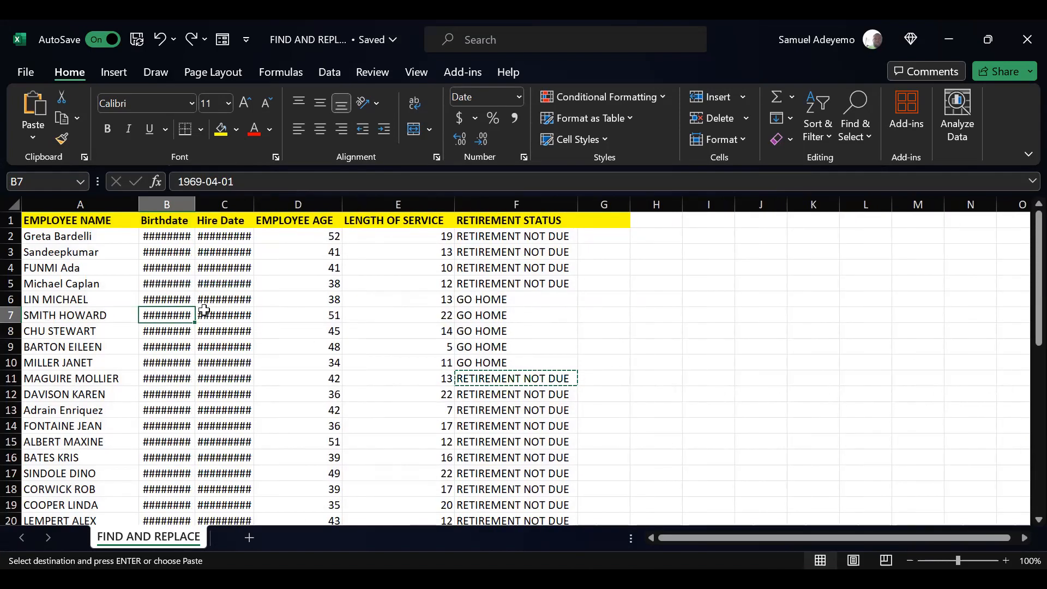
key(alt+h)
key(h)
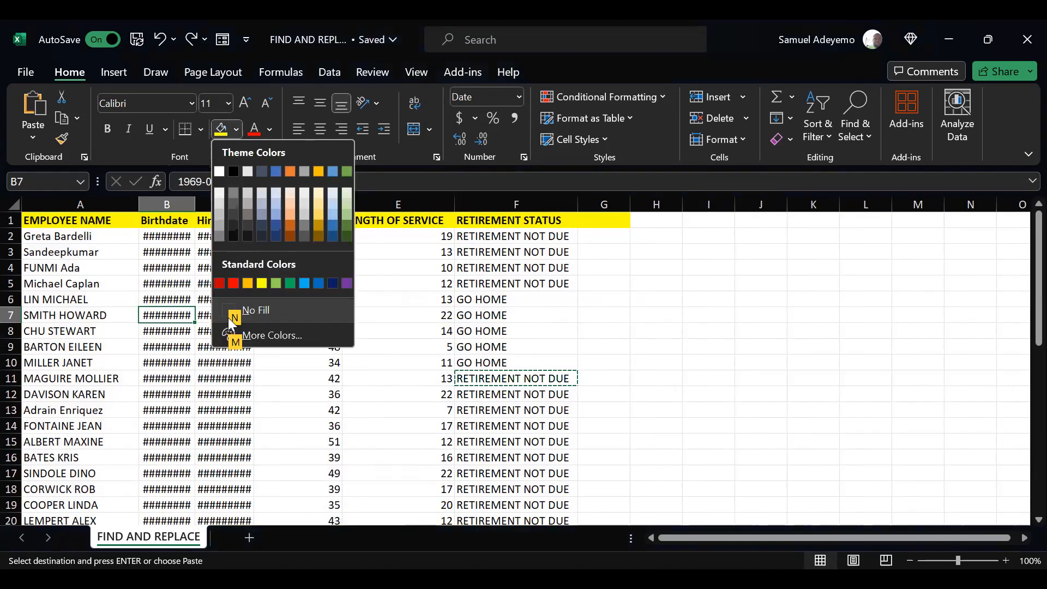
key(Escape)
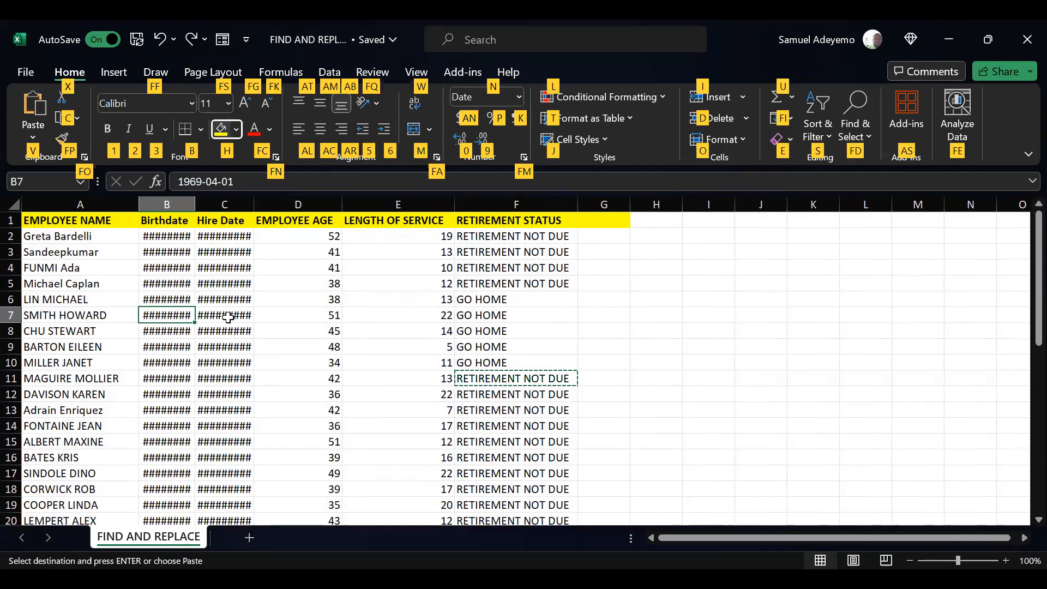
- Select the whole employee table
click(264, 332)
key(ctrl+a)
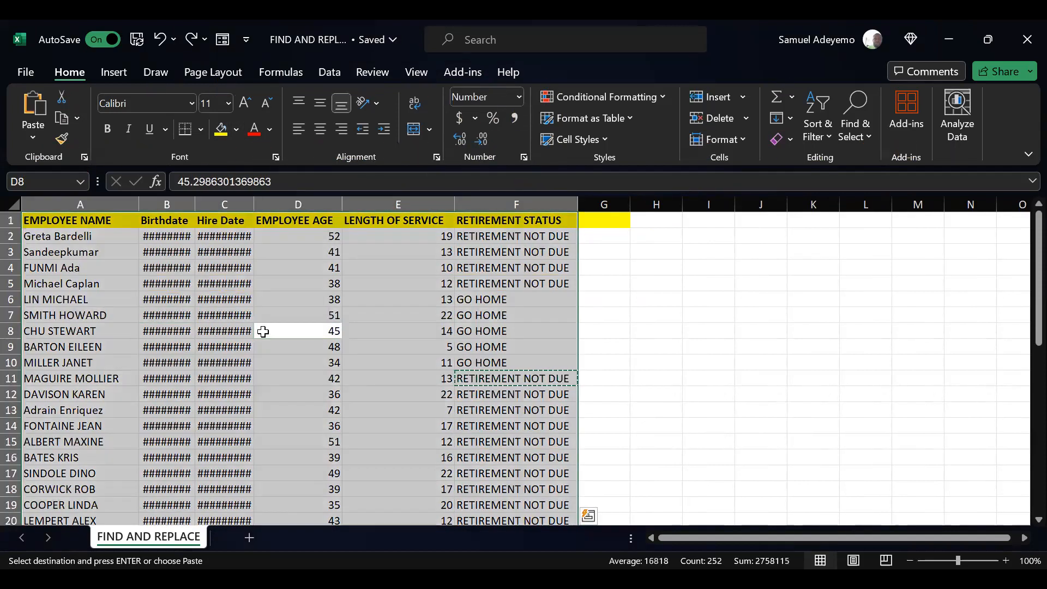
key(alt)
key(Escape)
key(alt+h)
key(h)
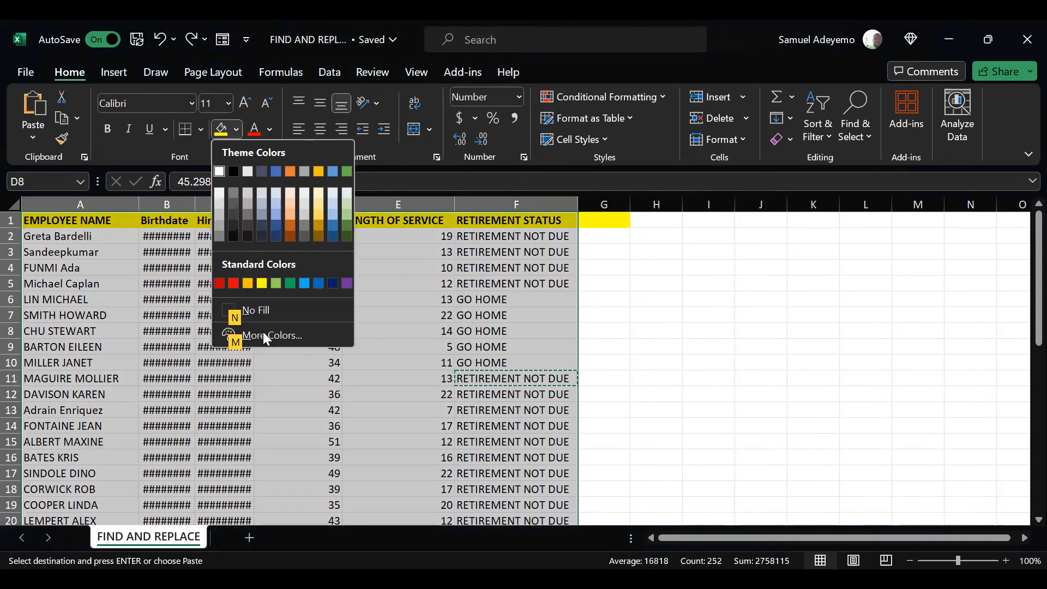
key(Escape)
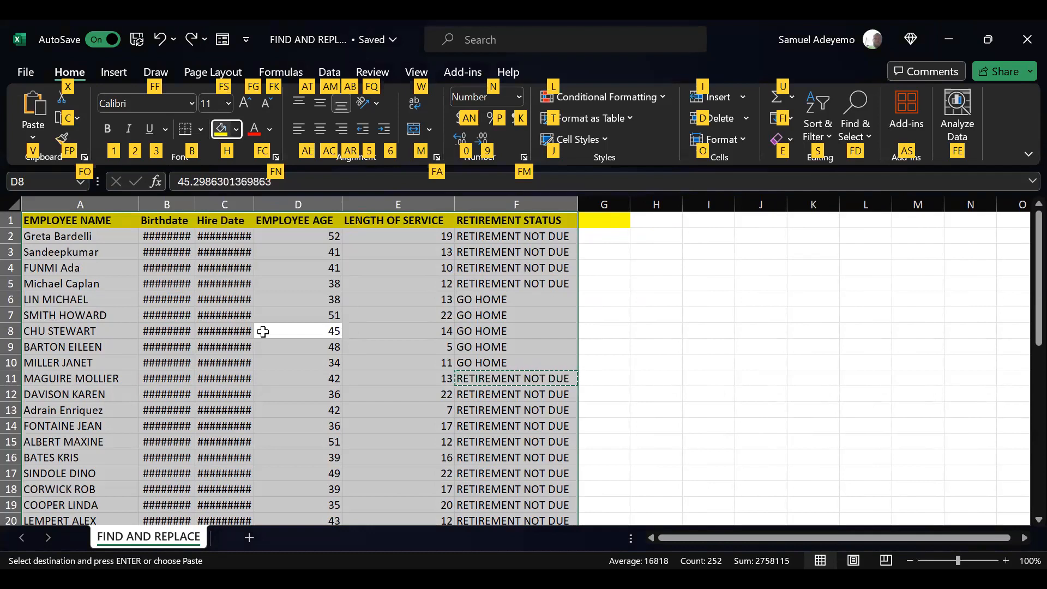
key(Escape)
key(alt+h)
key(h)
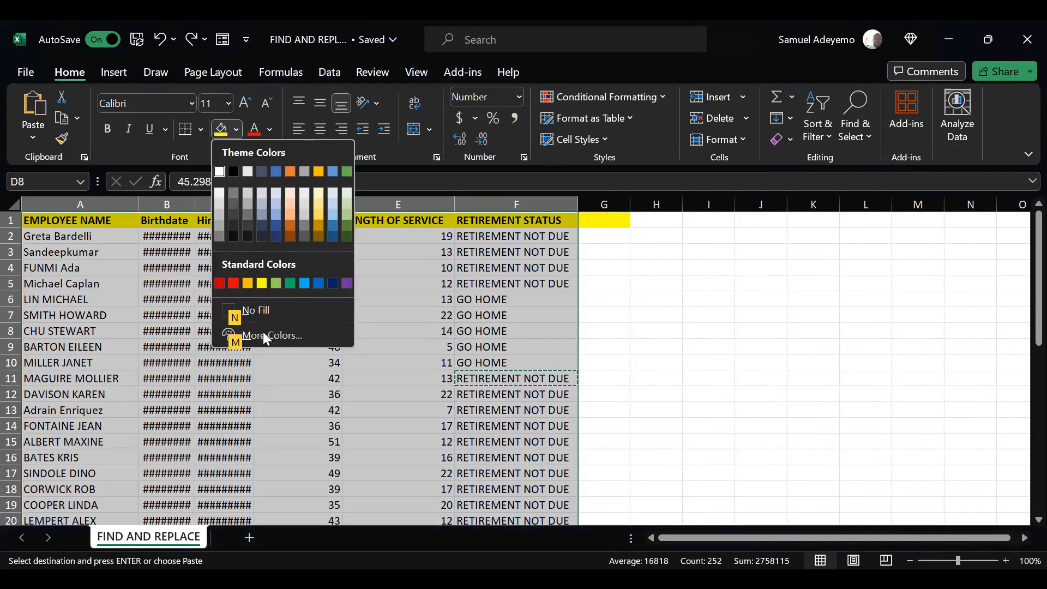
key(Escape)
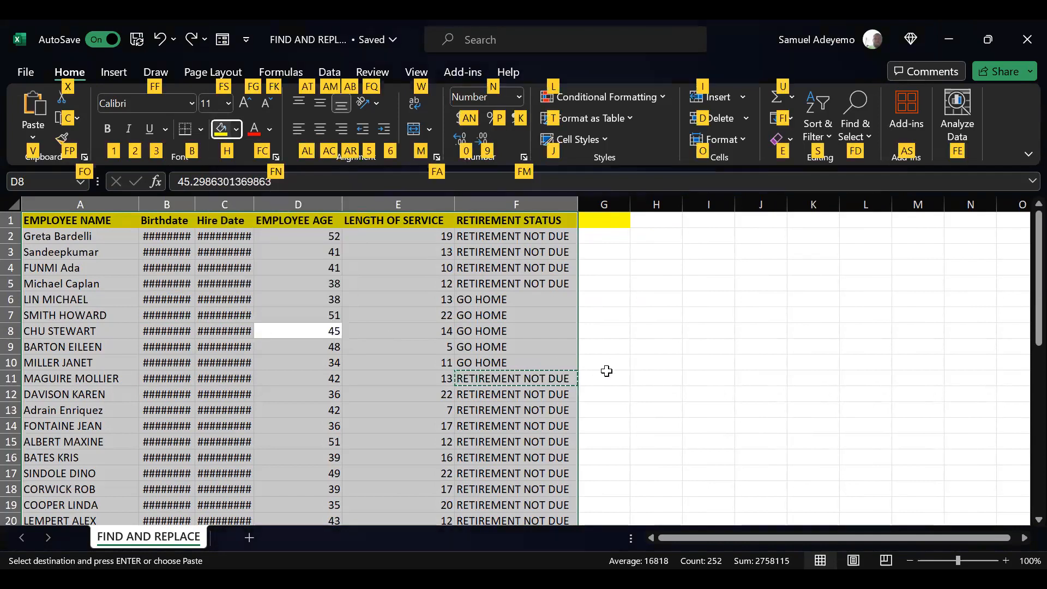
key(Escape)
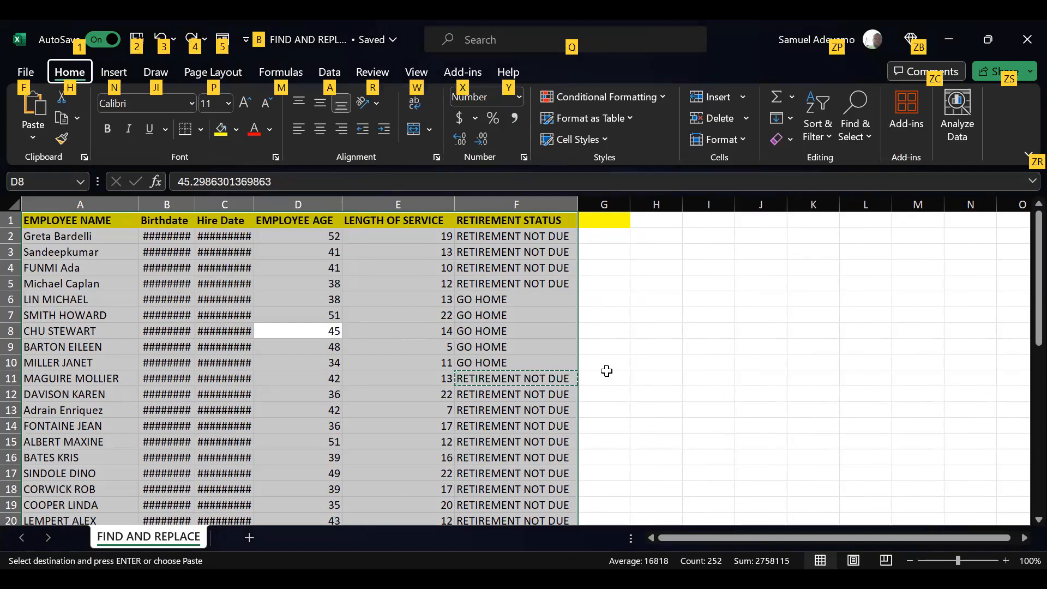
key(Escape)
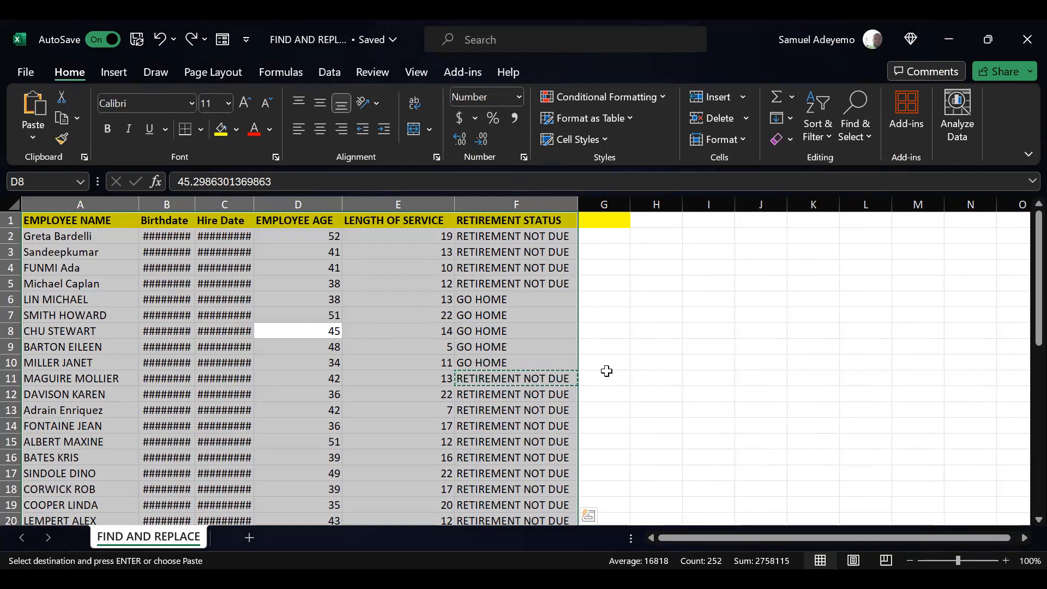
- AutoFit the column widths of the selected employee table, then deselect it and clear the pending copy
key(alt)
key(Escape)
key(alt+h)
key(o)
key(i)
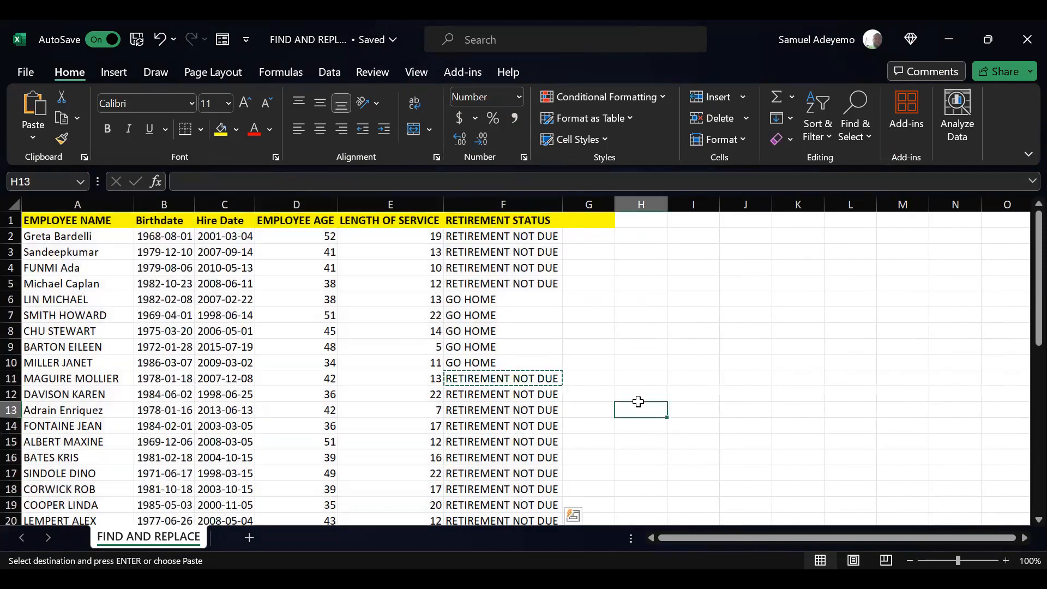
click(639, 404)
key(Escape)
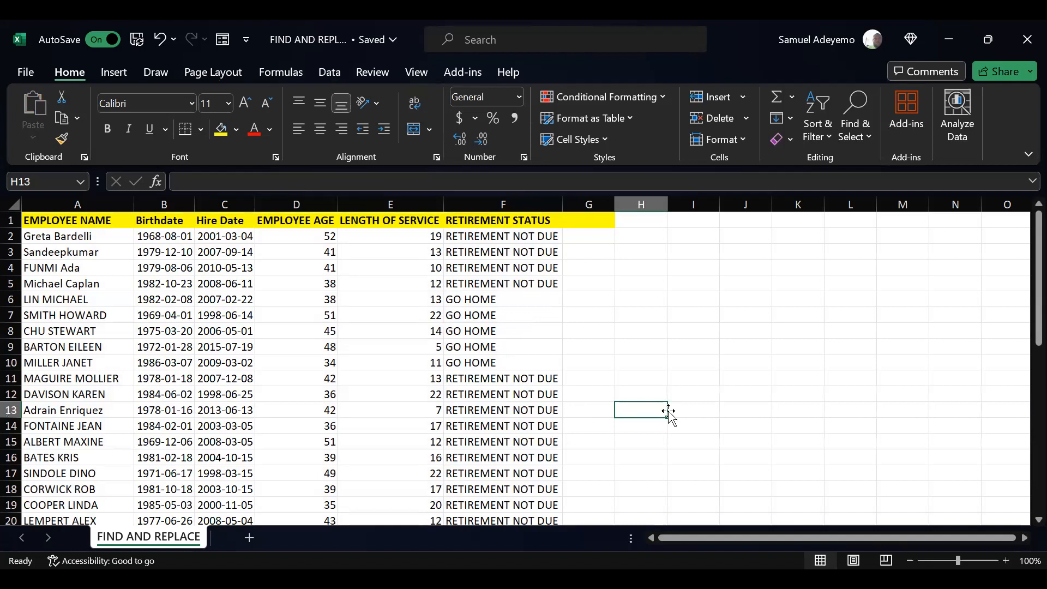
click(734, 362)
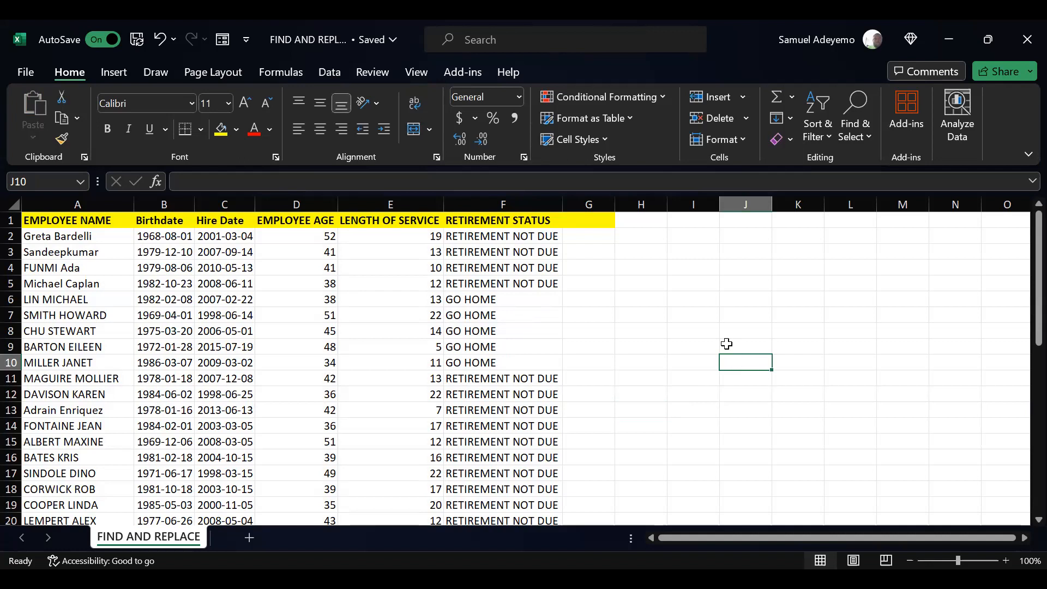
click(726, 344)
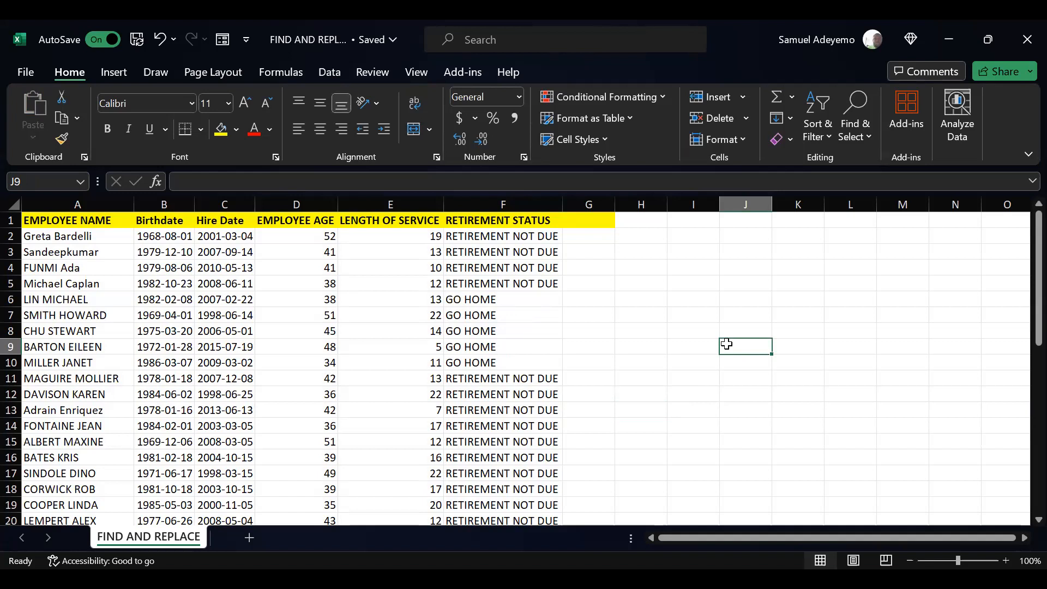
click(778, 305)
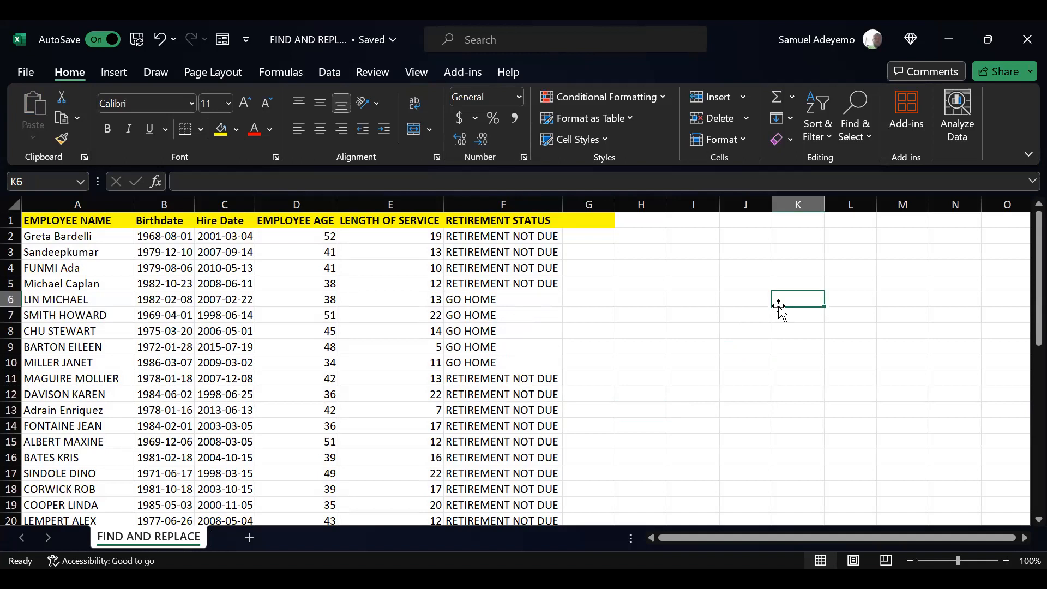
click(741, 363)
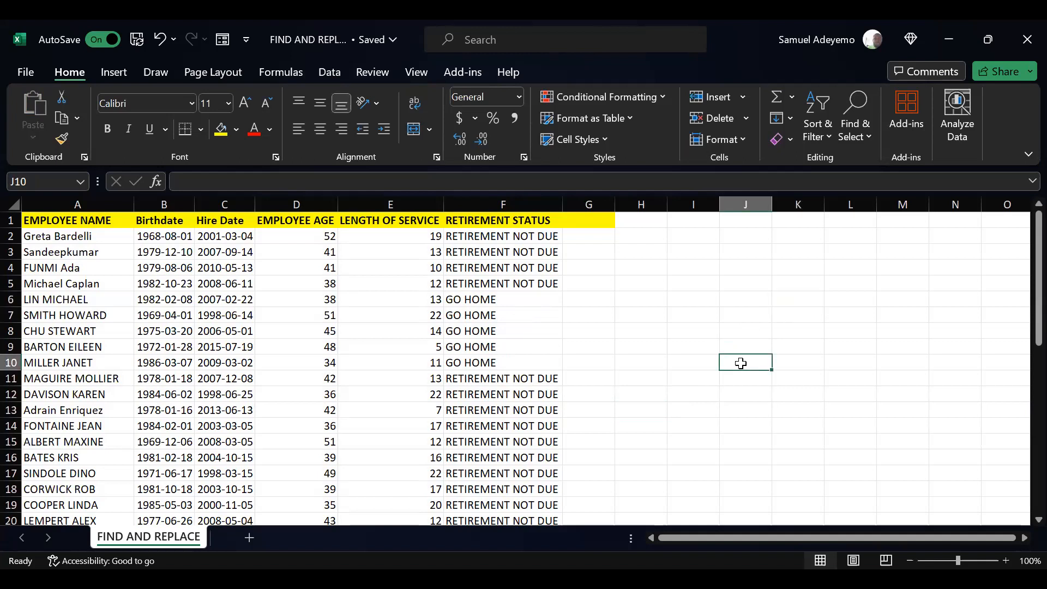
click(690, 425)
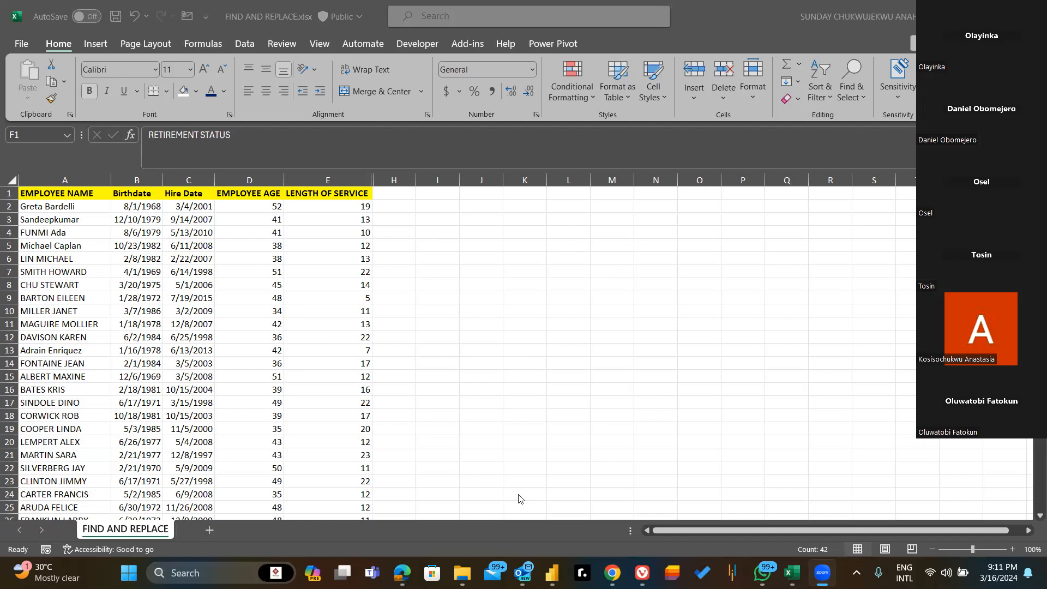
- Add a new blank worksheet to the FIND AND REPLACE workbook
click(209, 530)
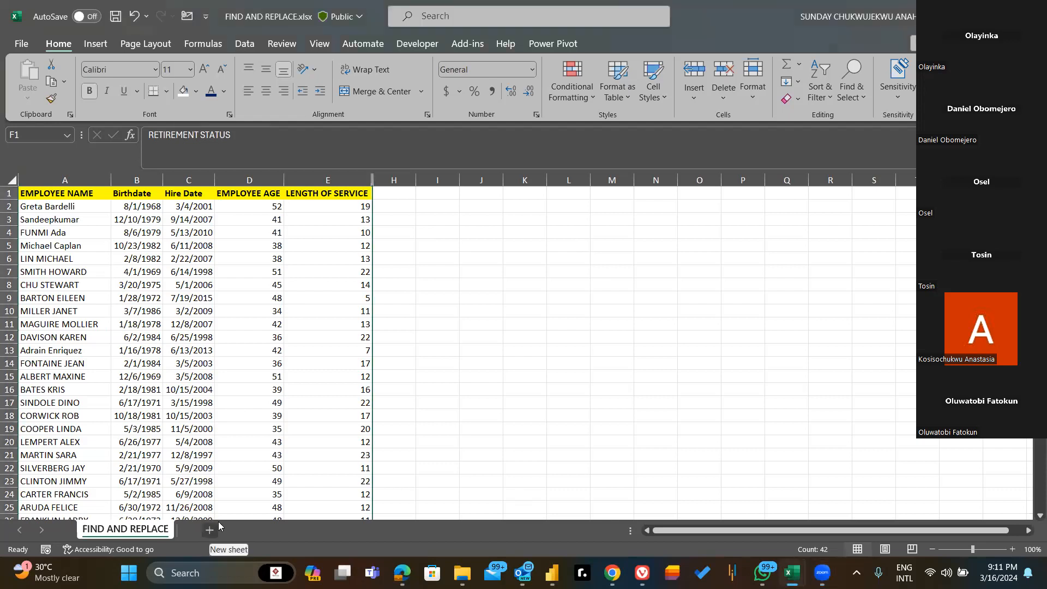
click(212, 529)
right_click(212, 527)
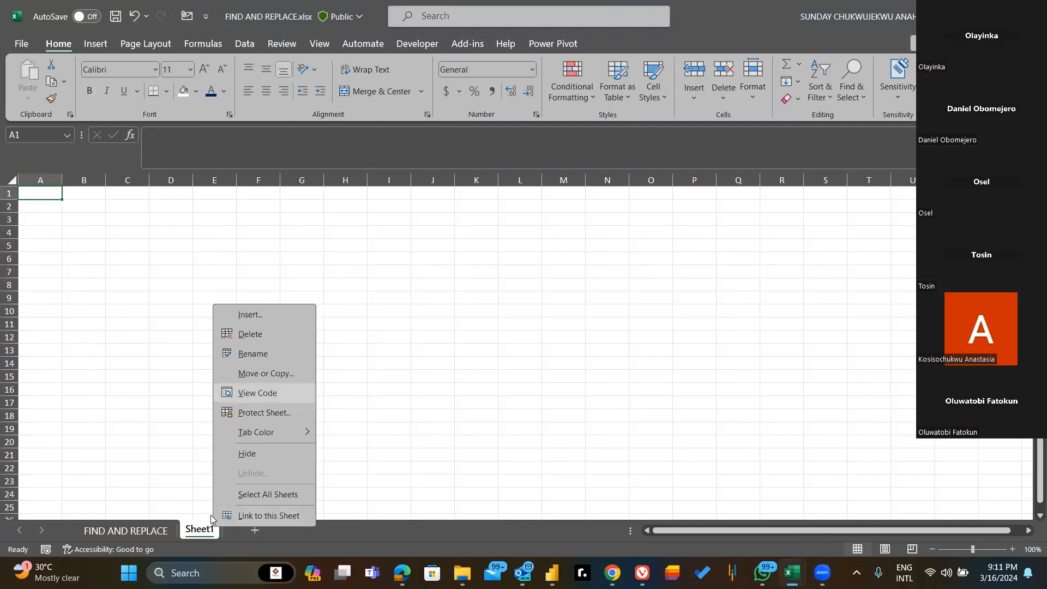
click(154, 530)
right_click(154, 529)
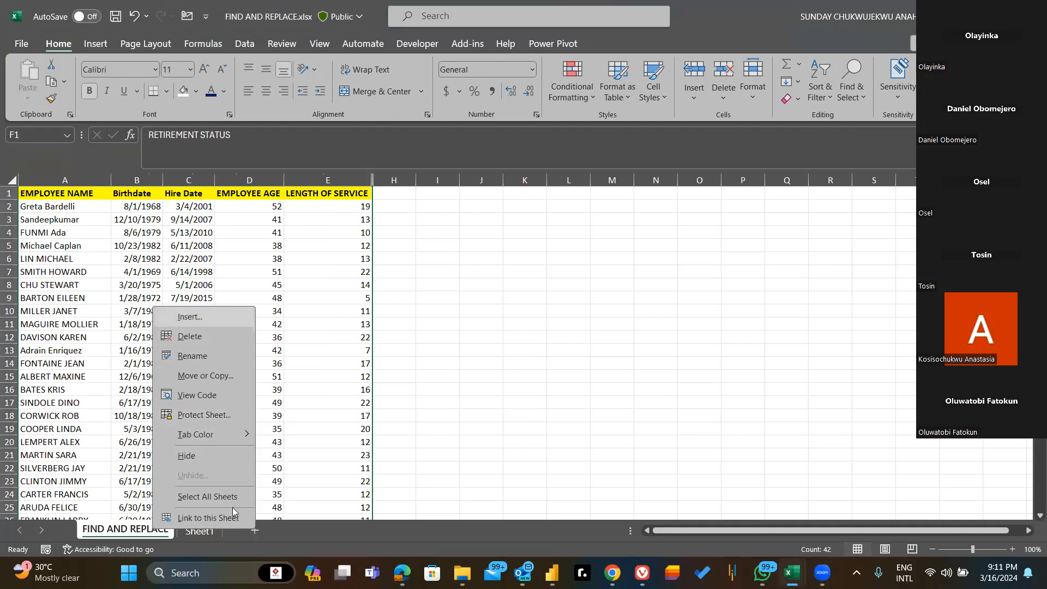
click(238, 317)
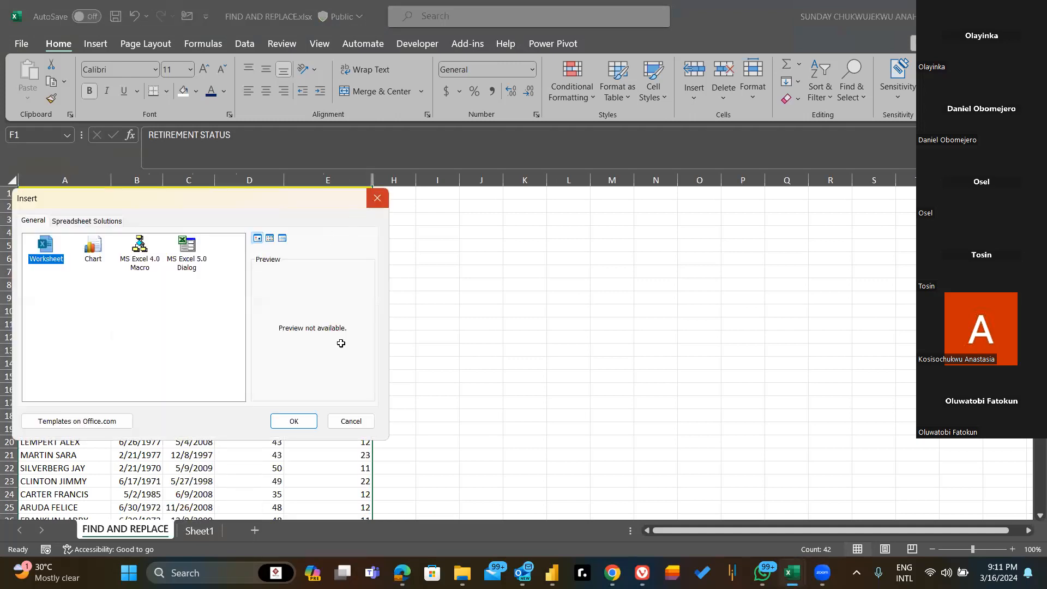
key(Escape)
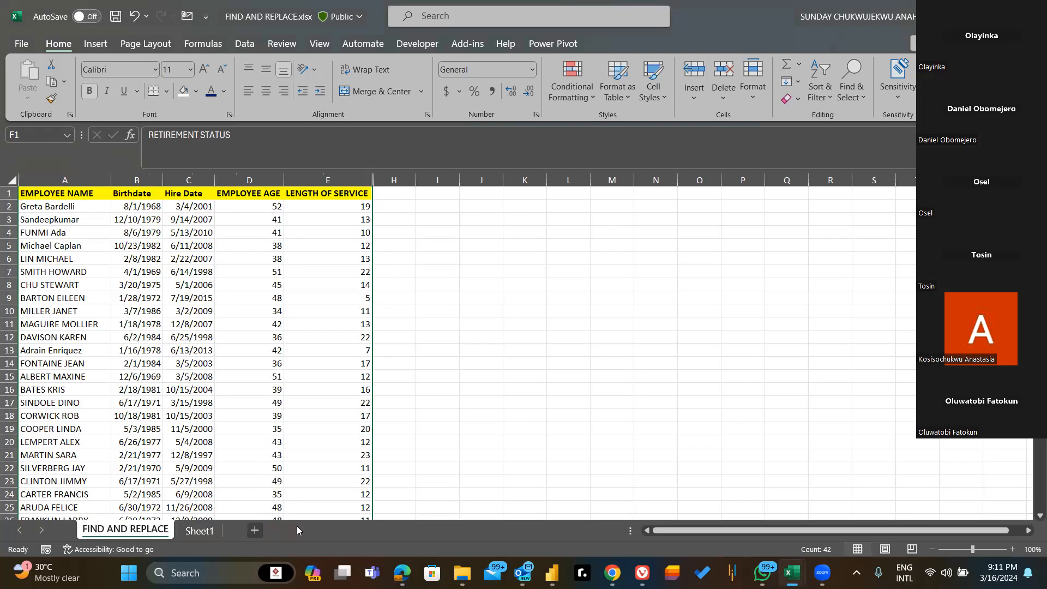
- Add three more blank worksheets and return to the FIND AND REPLACE sheet
click(255, 530)
click(300, 530)
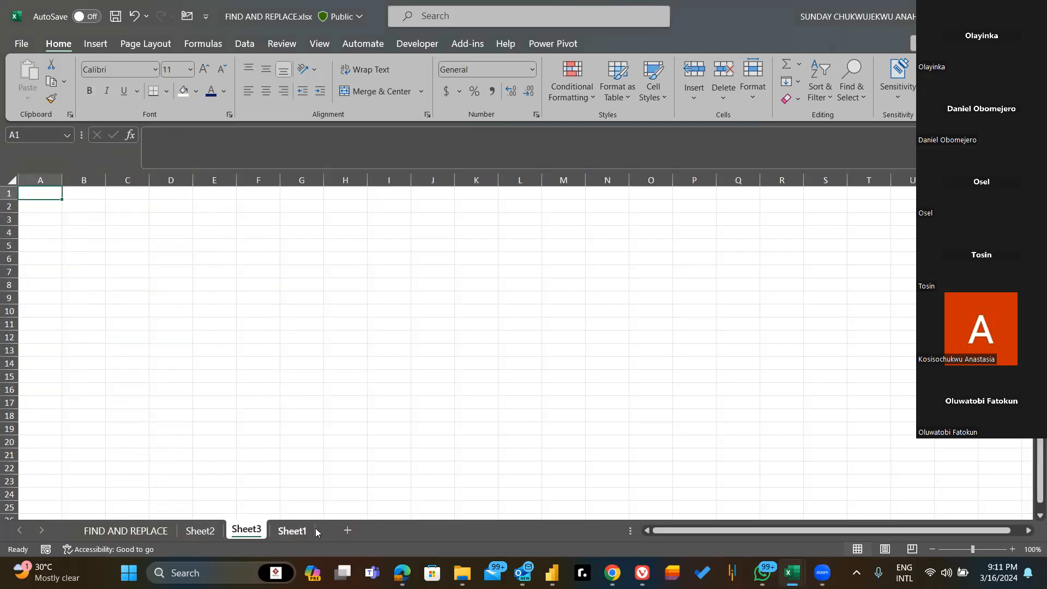
click(348, 529)
click(153, 531)
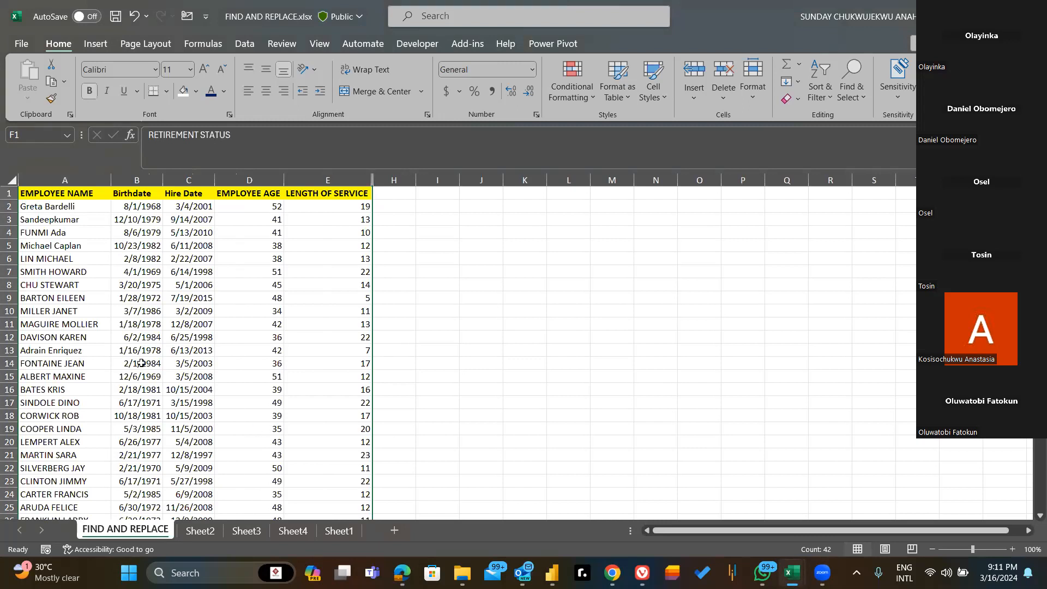
scroll(79, 337, down, 2)
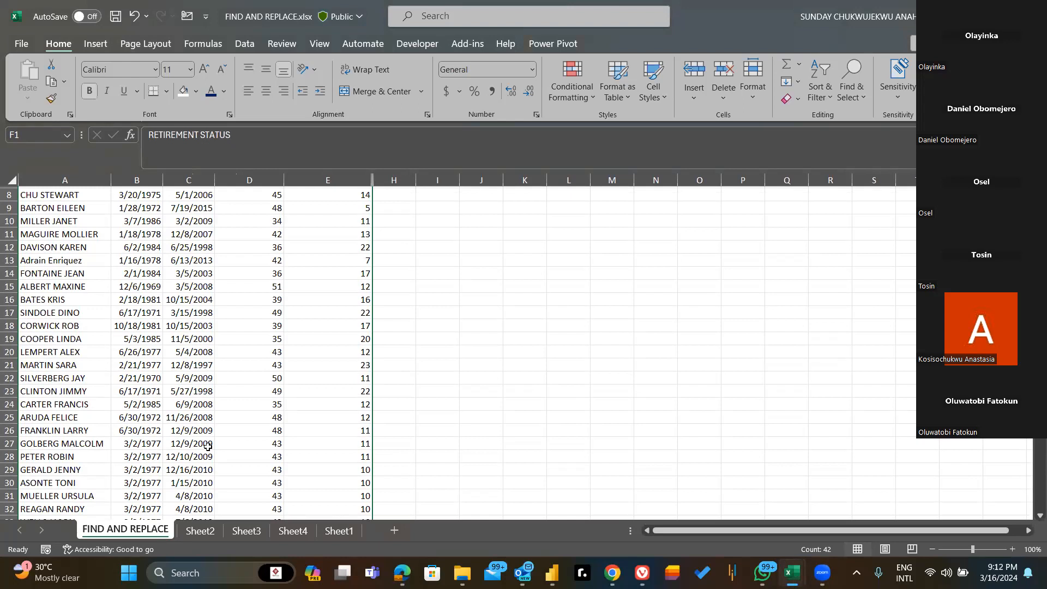
scroll(164, 378, up, 3)
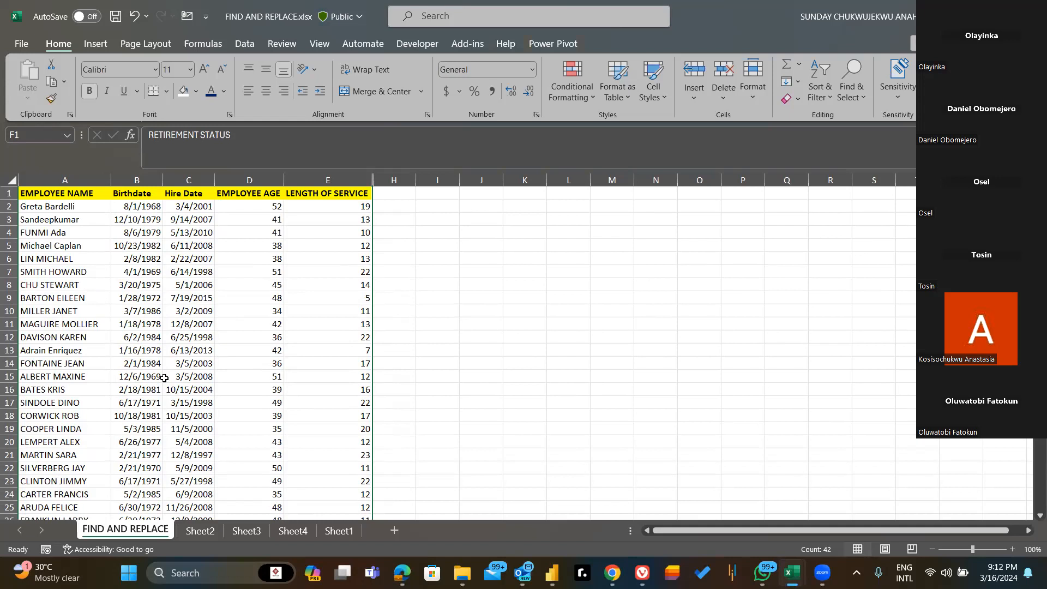
click(451, 307)
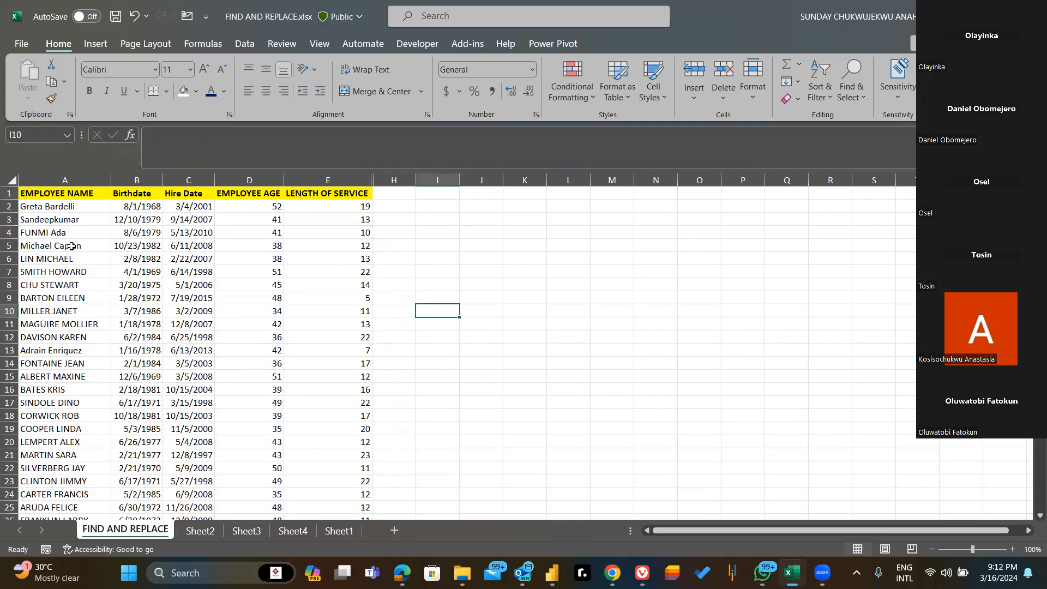
scroll(62, 261, down, 1)
scroll(60, 218, up, 1)
- Copy the employee records in A2:E42, without the header row, and paste them directly below the list from A43
click(37, 195)
click(35, 206)
key(ctrl+shift+Right)
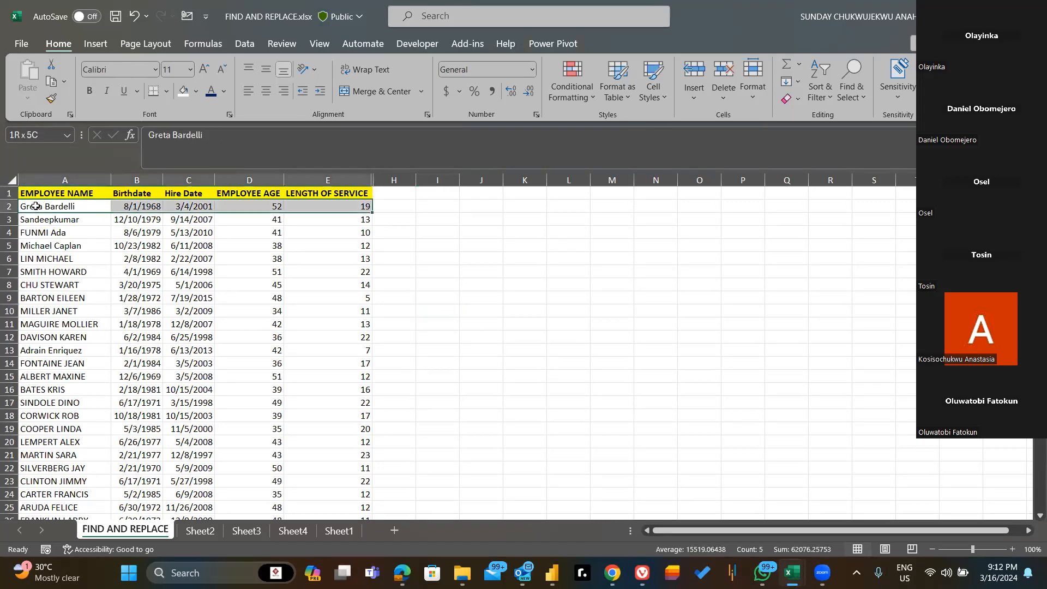
key(ctrl+shift+Down)
key(ctrl+c)
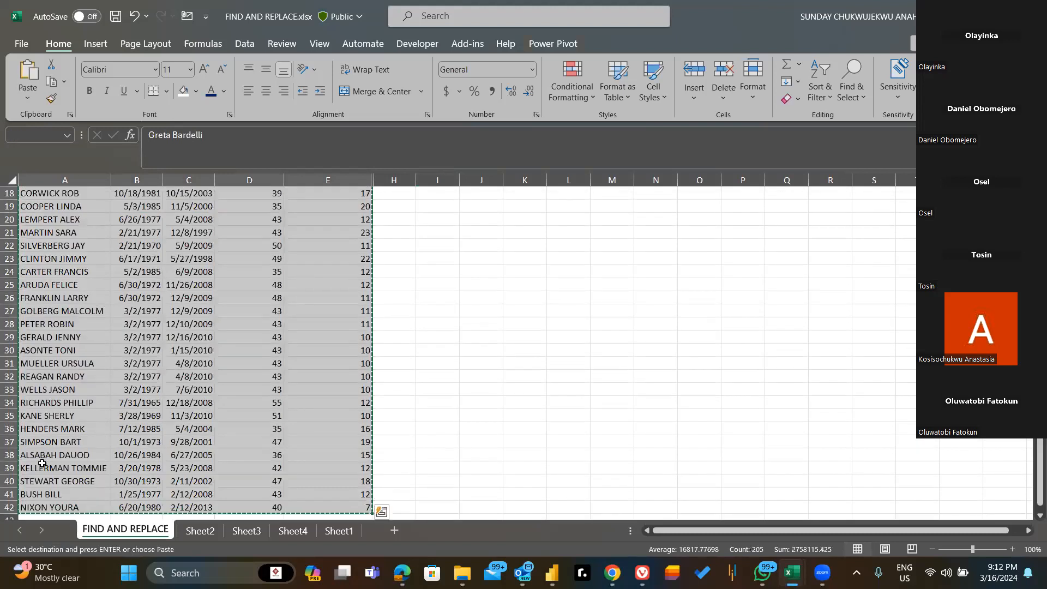
scroll(34, 443, down, 2)
click(34, 444)
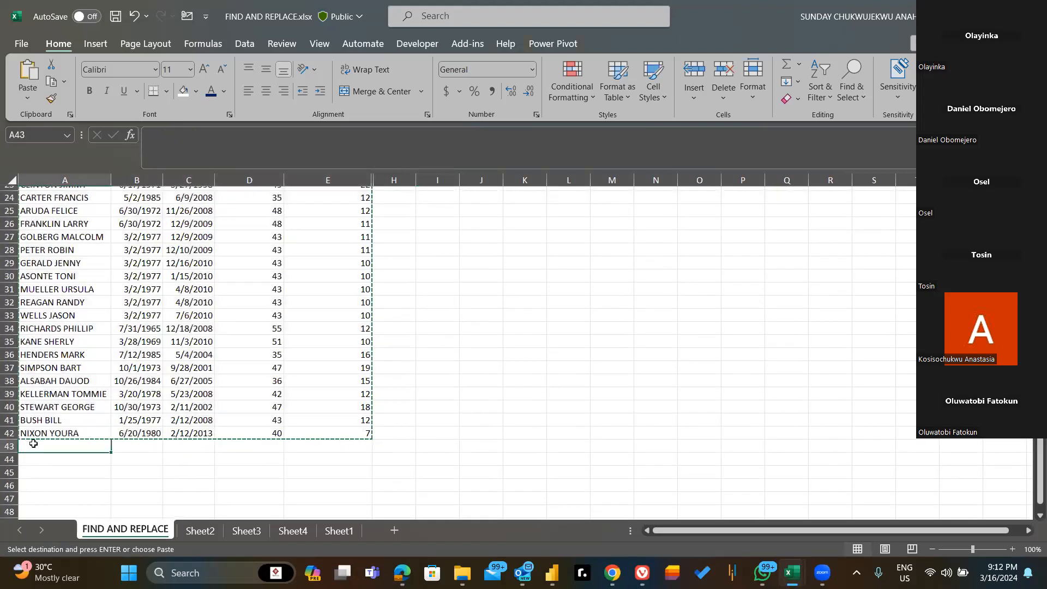
key(ctrl+v)
- Paste a second copy of the employee records directly below the extended list, starting at A84
scroll(33, 444, down, 6)
scroll(34, 444, down, 13)
scroll(35, 391, up, 2)
click(42, 307)
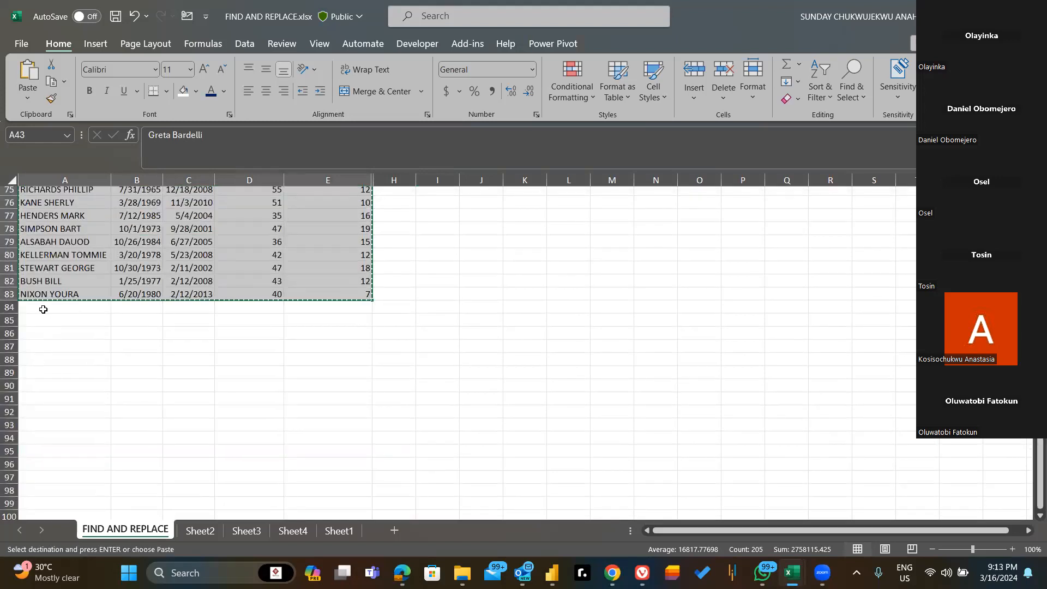
key(ctrl+v)
- Paste a third copy of the employee records at the end of the list, starting at A125
scroll(84, 327, down, 16)
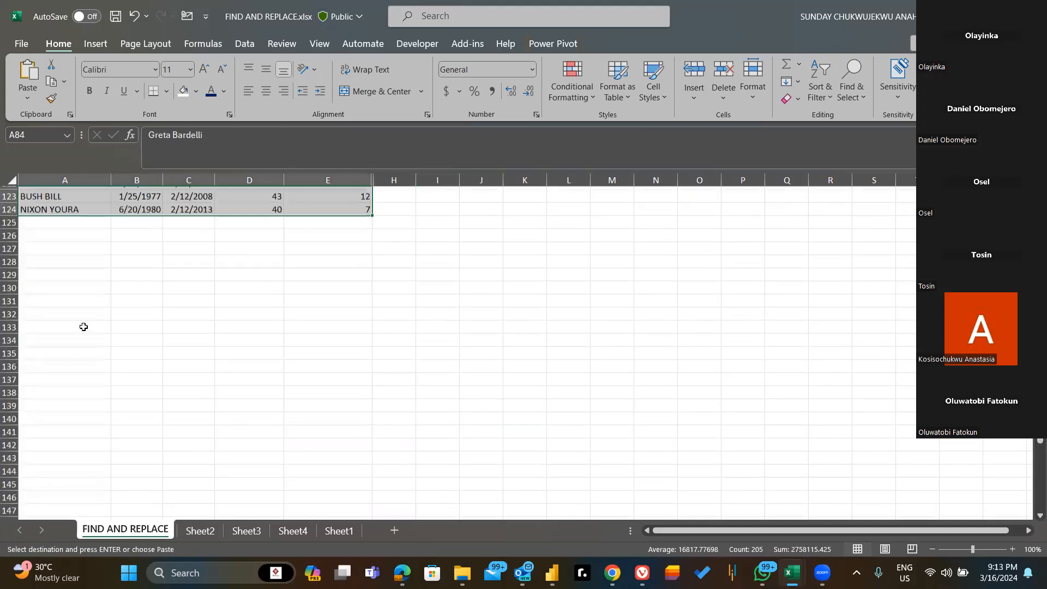
scroll(42, 237, up, 1)
click(43, 235)
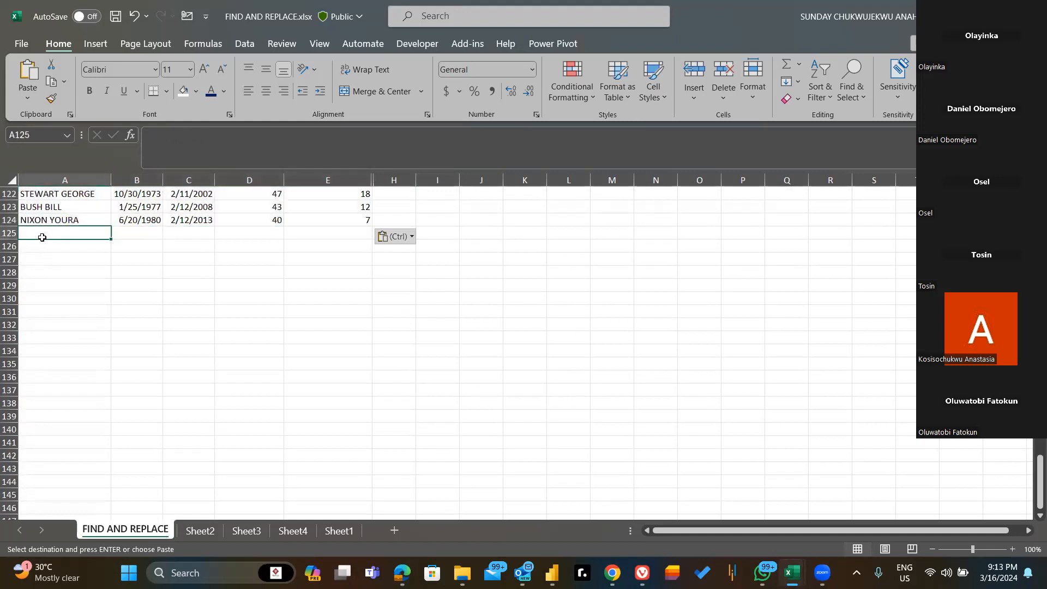
key(ctrl+v)
- Paste a fourth copy of the employee records at the end of the list, starting at A166
scroll(42, 237, down, 16)
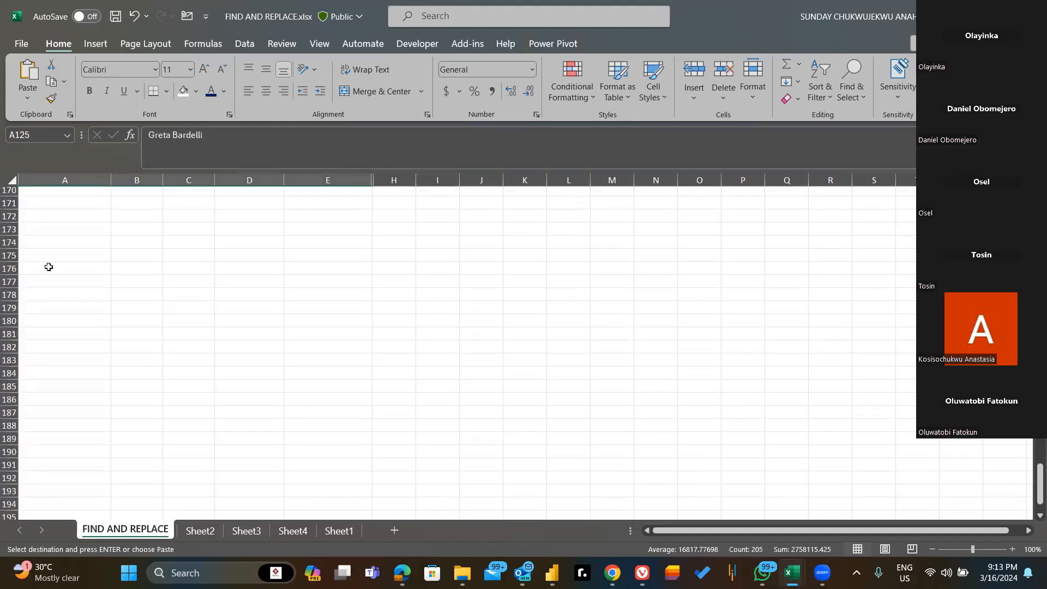
scroll(49, 266, up, 3)
click(46, 250)
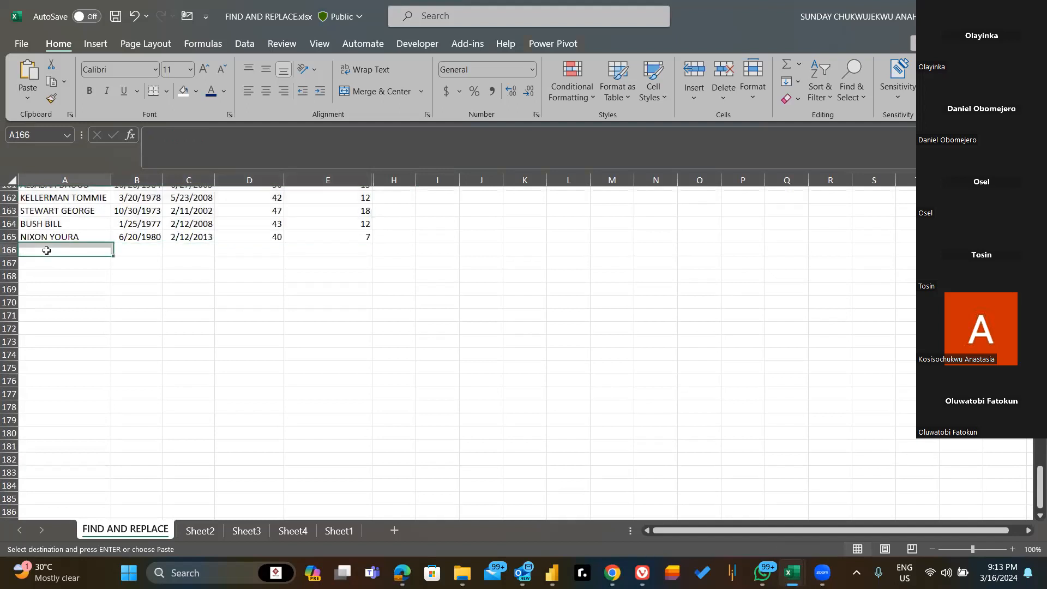
key(ctrl+v)
- Paste a fifth copy of the employee records below the list from A207, and return to cell J7 beside the first records
scroll(46, 306, down, 12)
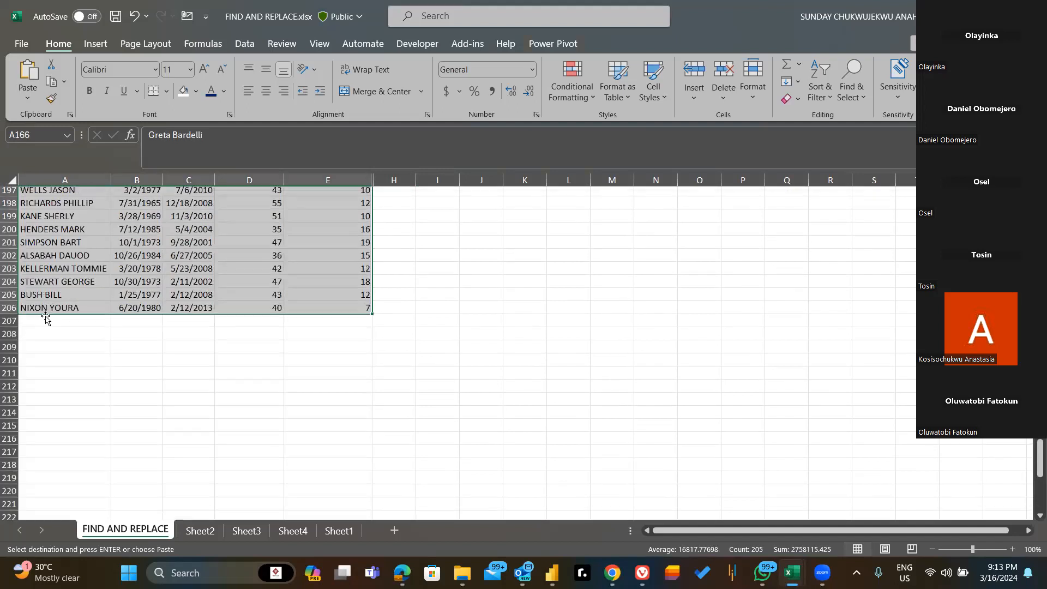
click(46, 320)
key(ctrl+v)
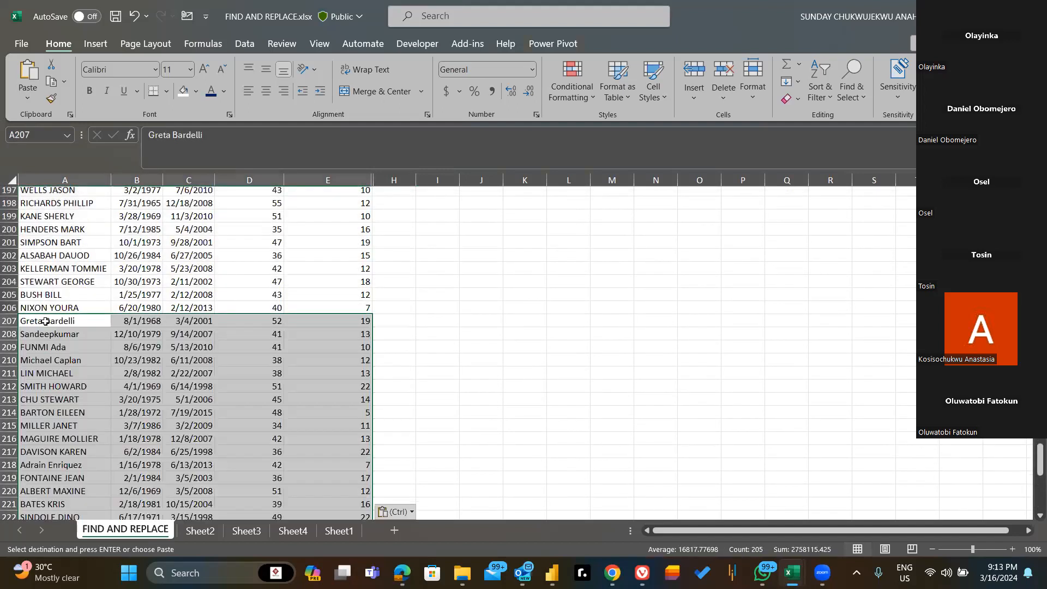
scroll(46, 321, down, 13)
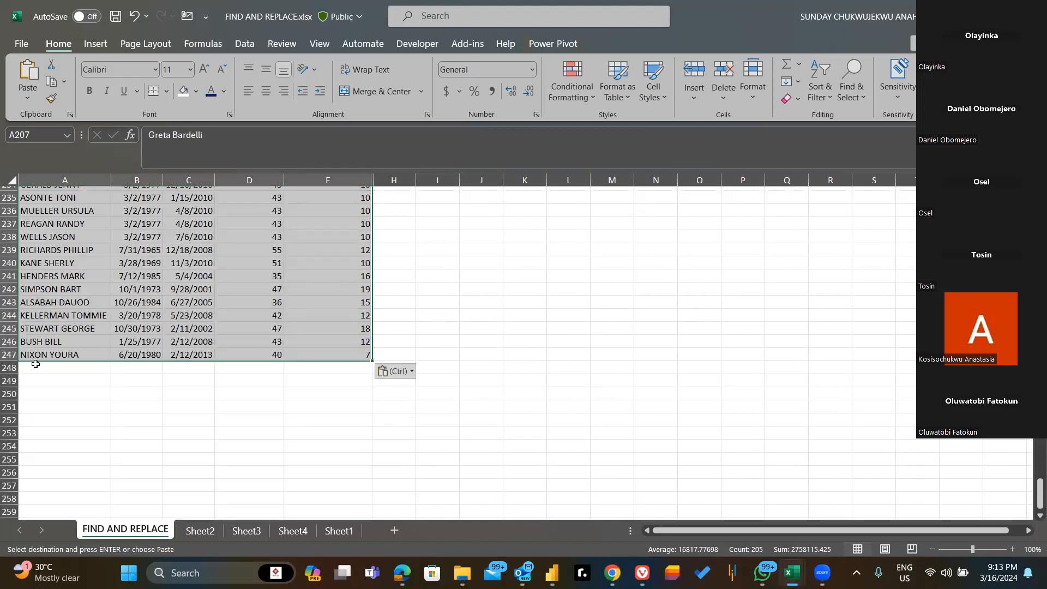
scroll(35, 364, up, 20)
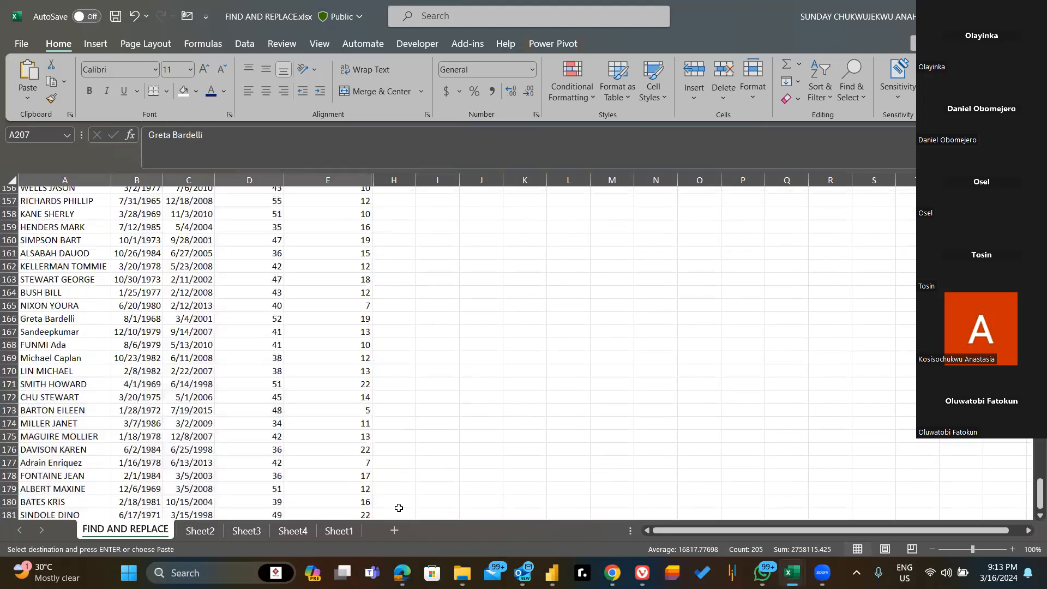
click(466, 271)
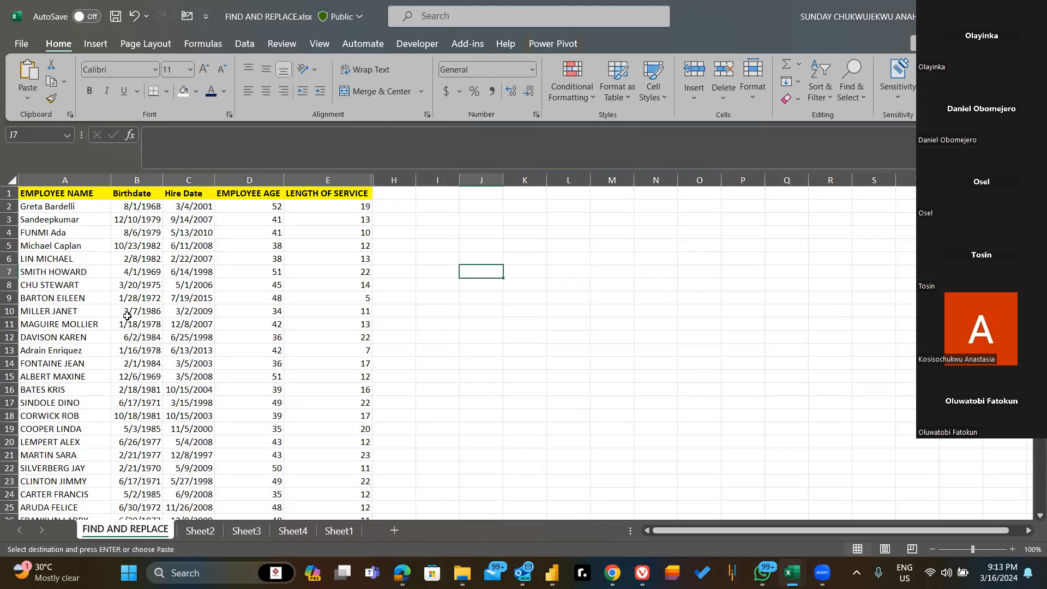
- Extend the surname of the employee in A4 to its longer form by editing the cell directly
click(82, 234)
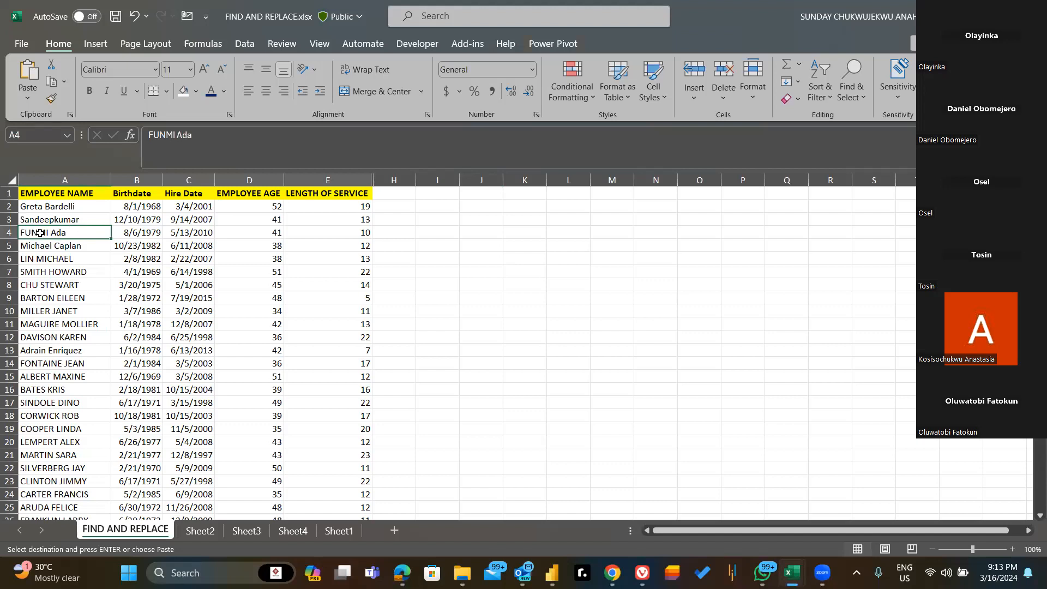
click(196, 140)
key(BackSpace)
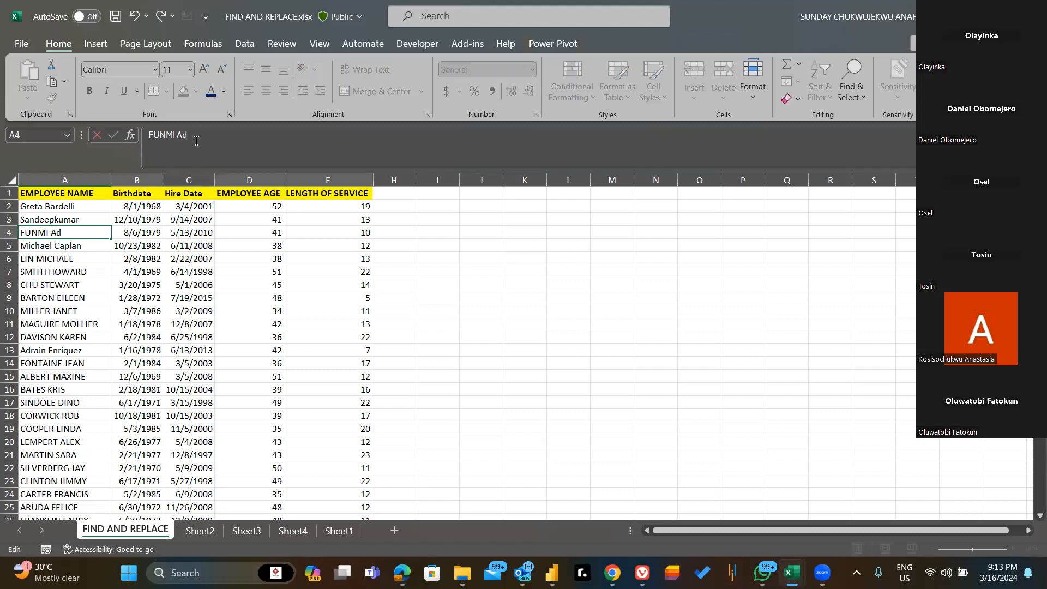
text(ebayo)
key(Return)
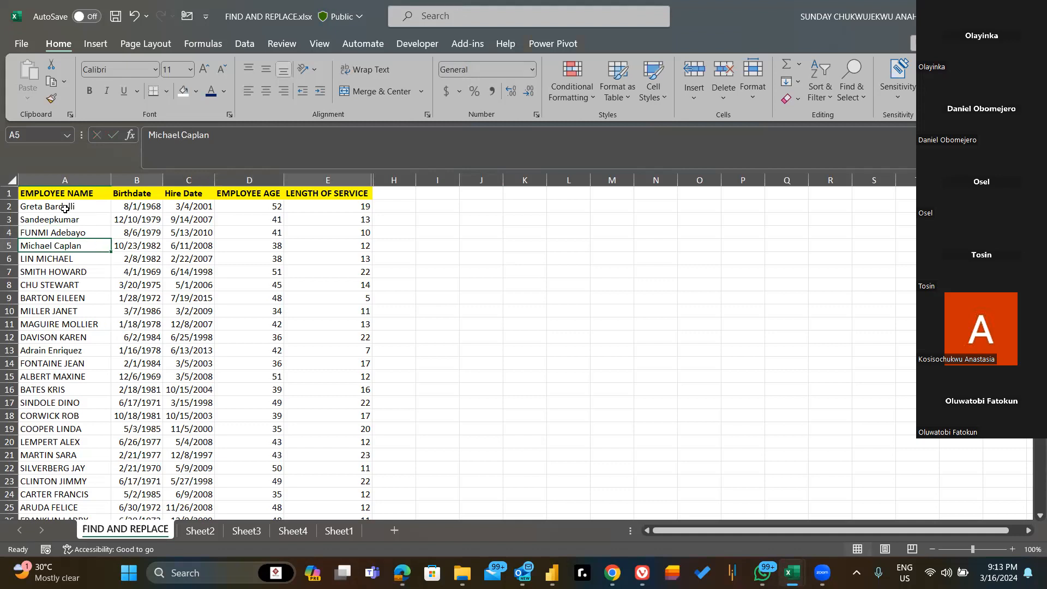
- Look through the employee list to see how much would have to be checked to correct repeated names manually
scroll(65, 209, down, 1)
scroll(65, 209, down, 1)
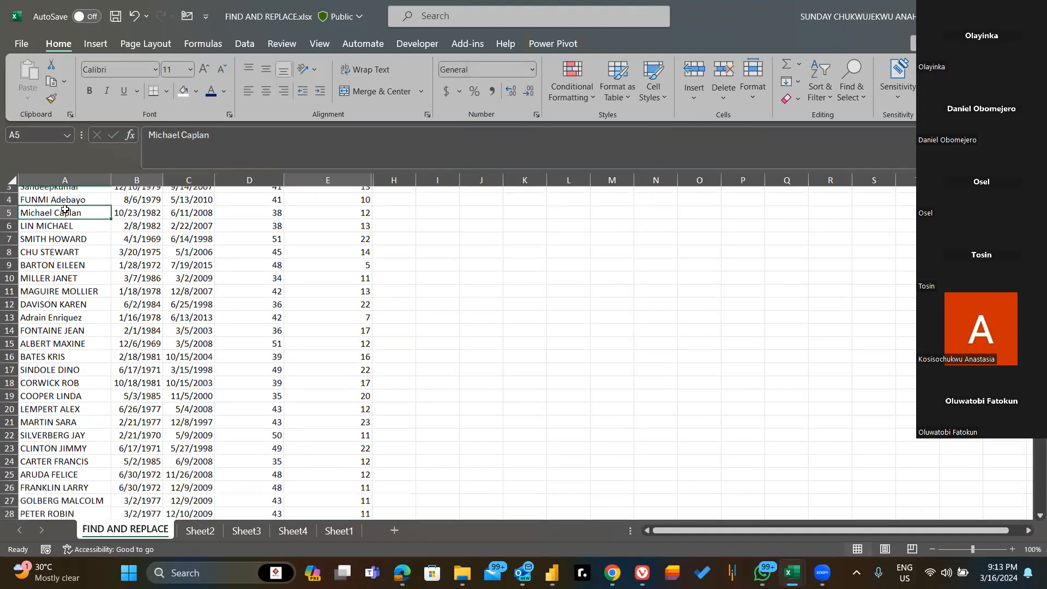
scroll(49, 226, up, 1)
scroll(50, 226, down, 1)
scroll(49, 226, up, 1)
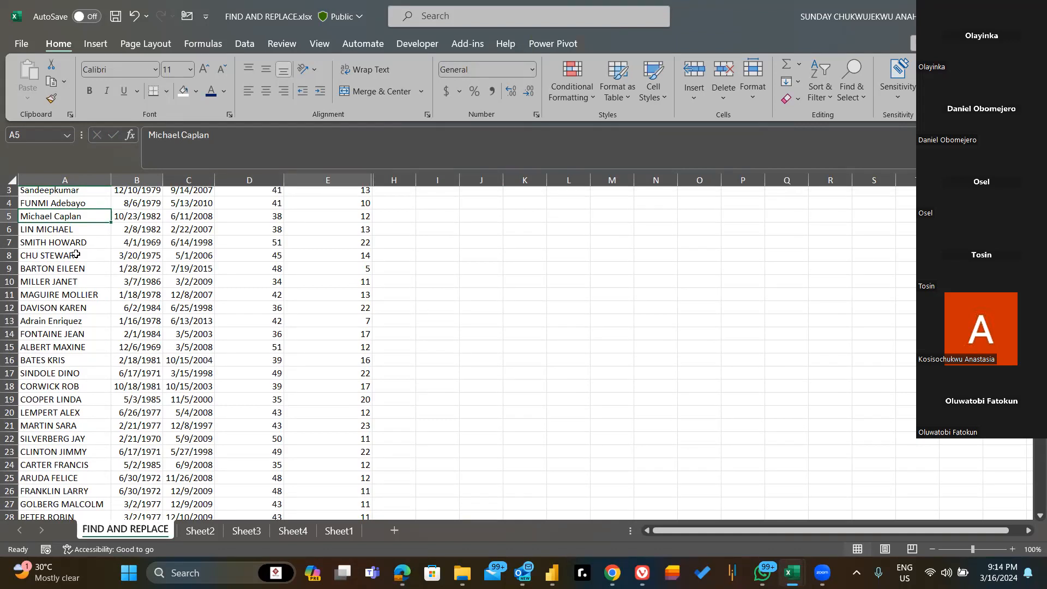
scroll(77, 306, down, 2)
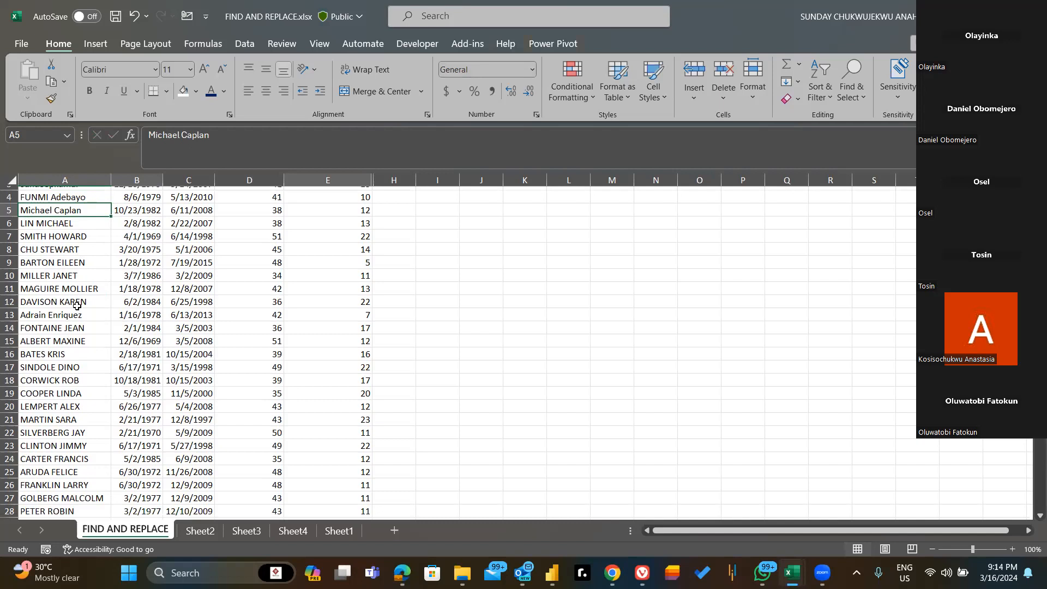
scroll(77, 306, up, 2)
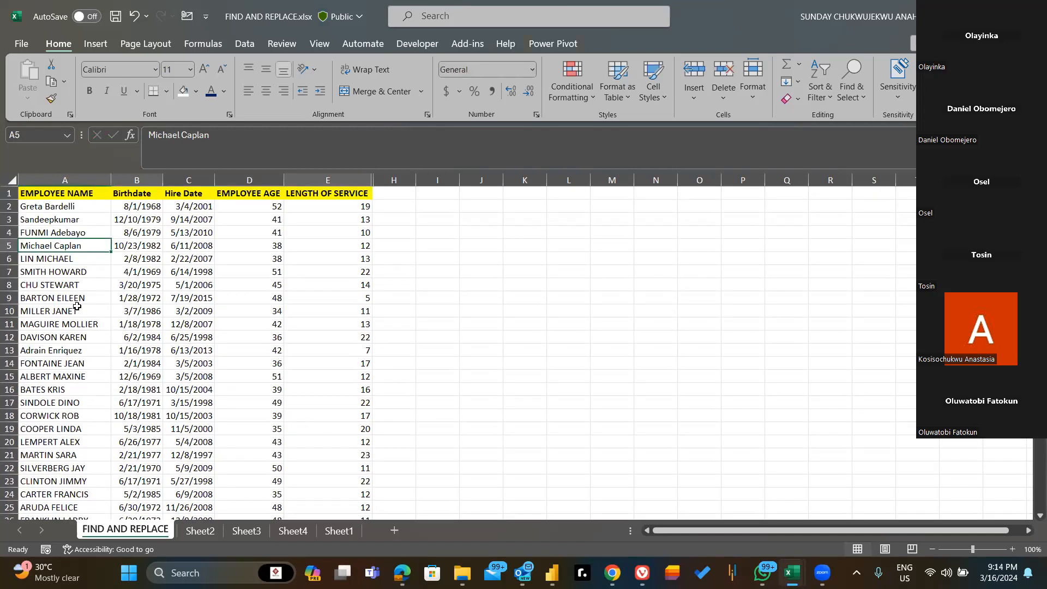
scroll(151, 401, down, 19)
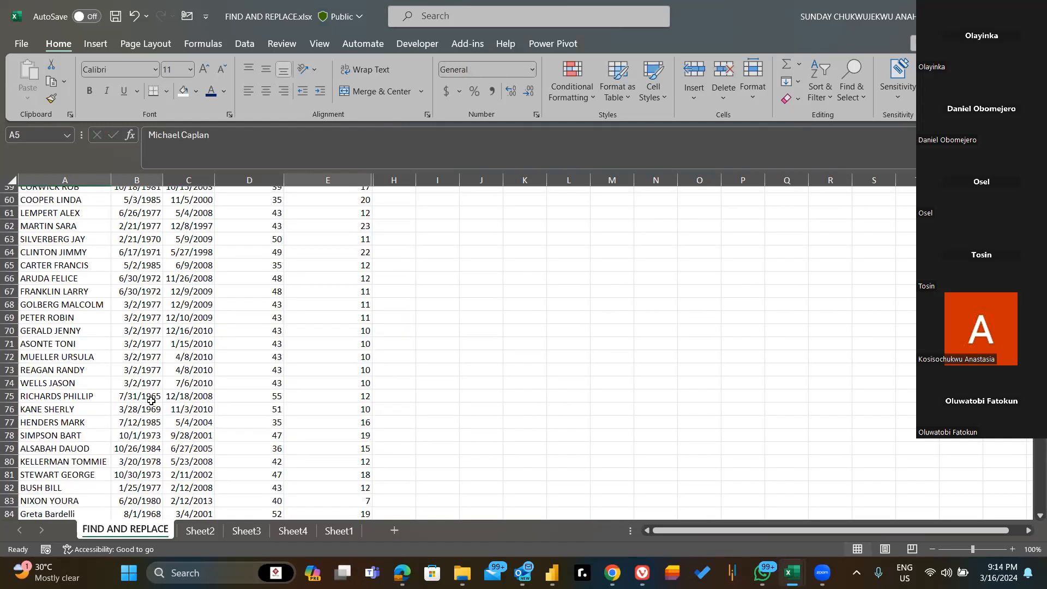
scroll(227, 307, down, 2)
scroll(228, 309, up, 20)
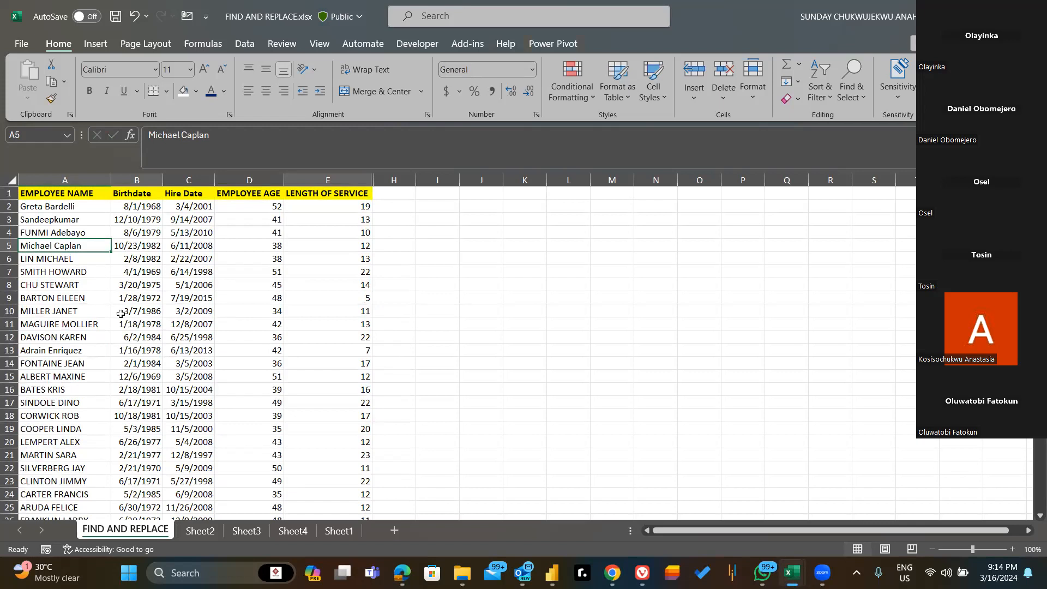
scroll(120, 314, down, 2)
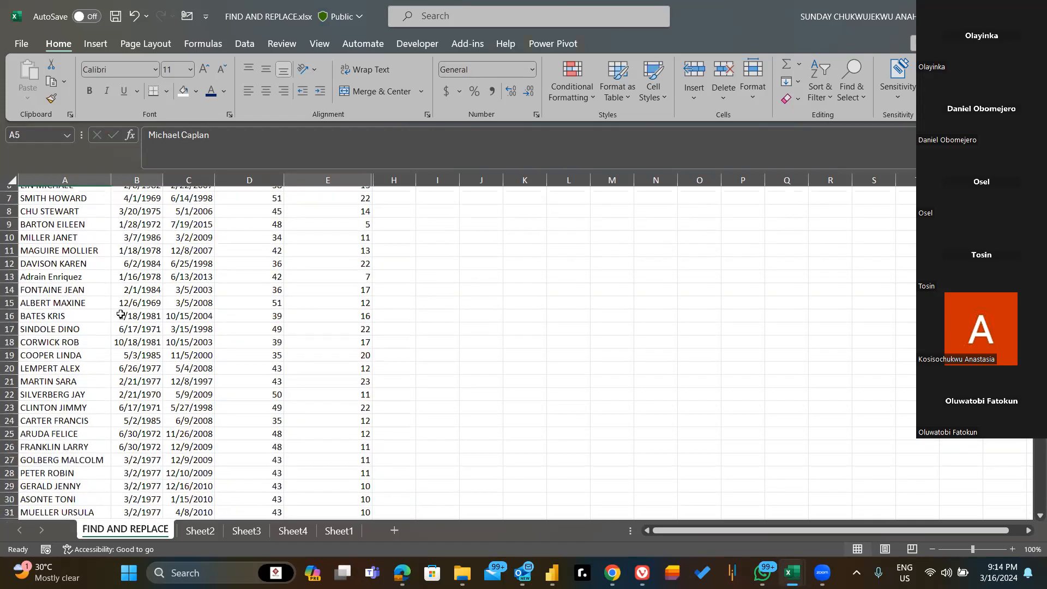
scroll(120, 314, down, 3)
scroll(120, 314, up, 5)
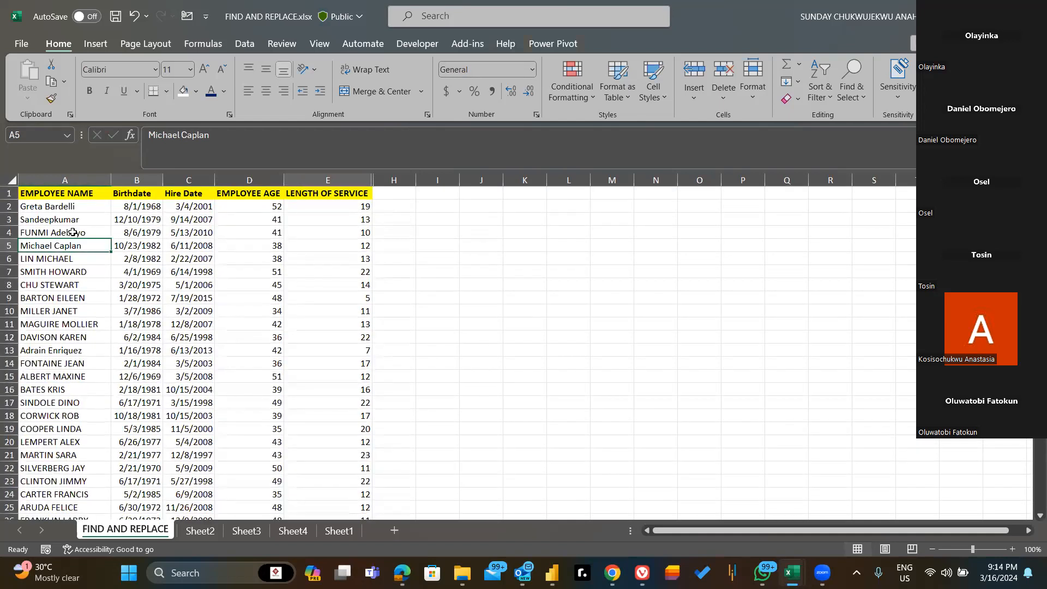
scroll(72, 233, down, 2)
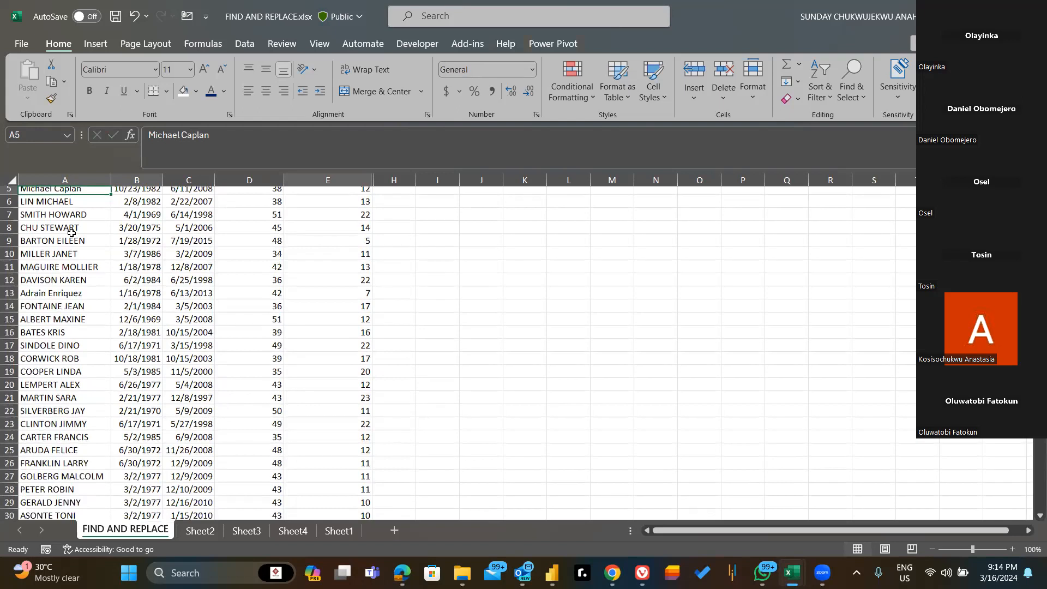
scroll(61, 232, up, 2)
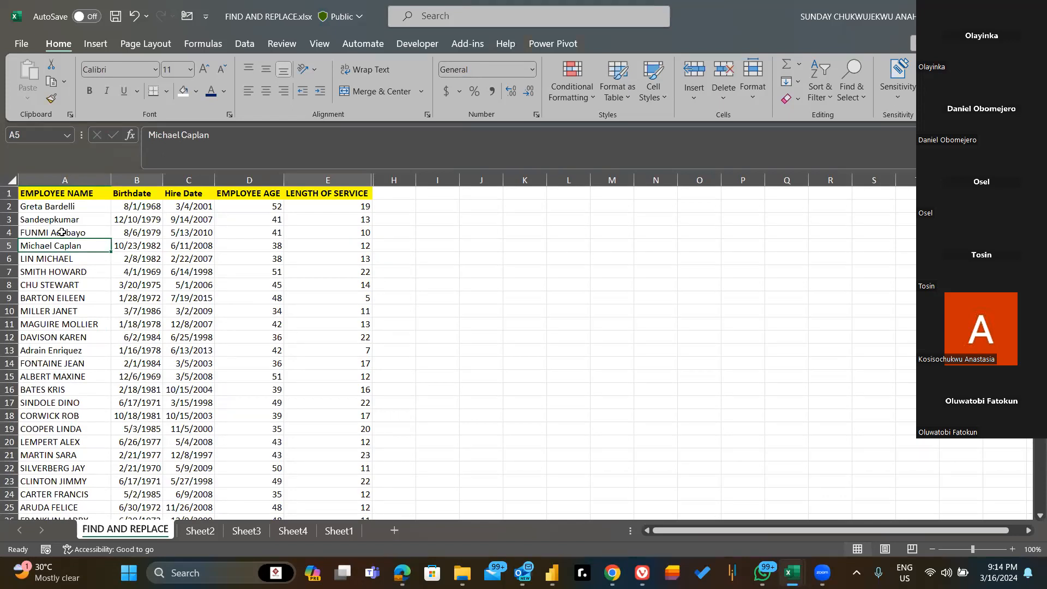
- Add the letter r to the end of the employee name in A4
key(Up)
click(219, 129)
text(r)
key(Return)
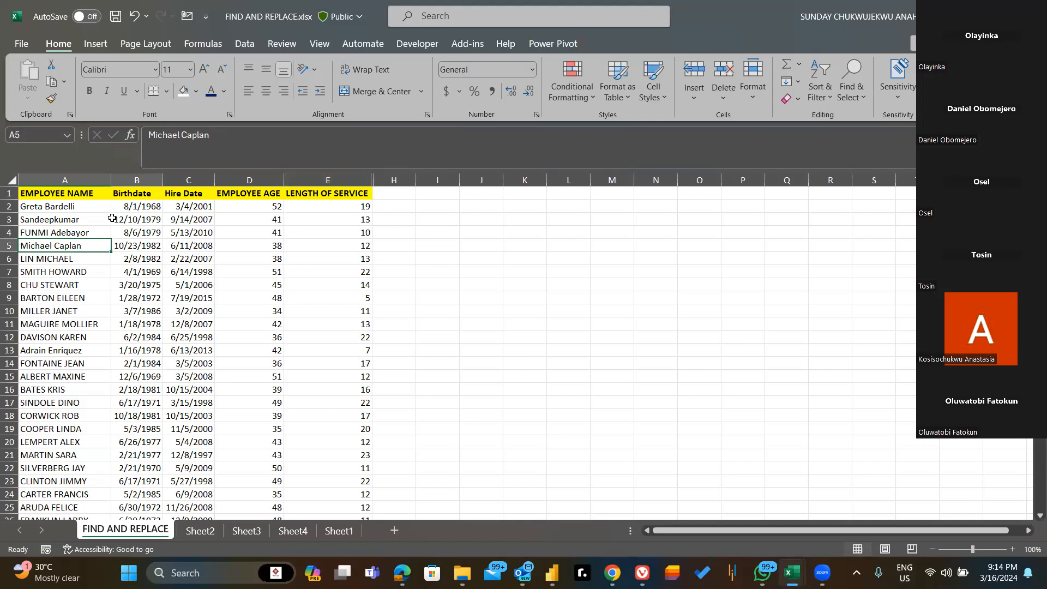
- Restore the employee name in A4 to its original short surname
click(189, 245)
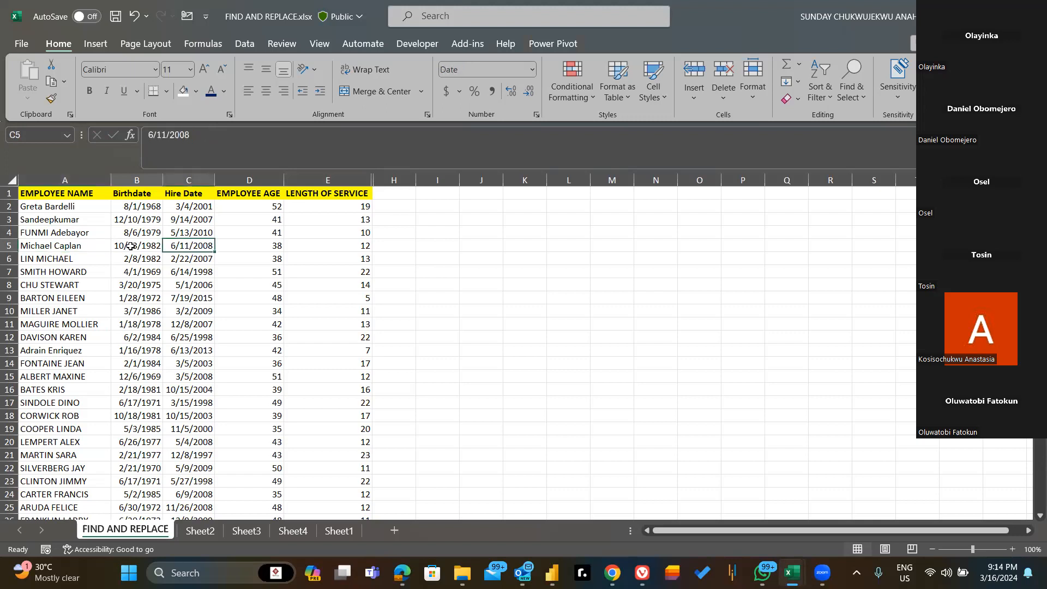
click(80, 232)
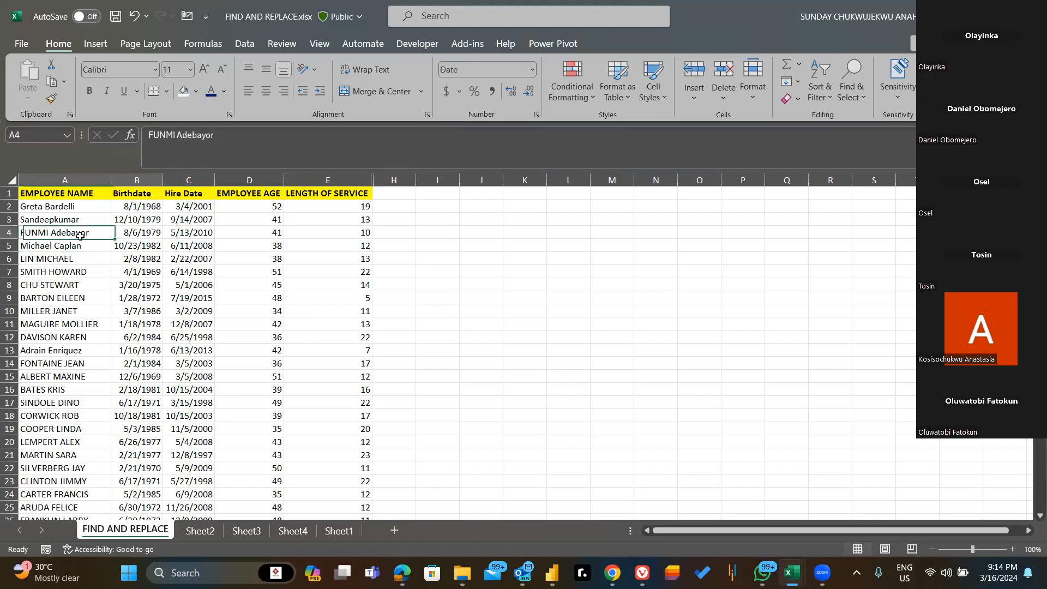
click(221, 137)
key(BackSpace)
key(BackSpace)
key(BackSpace)
key(BackSpace)
key(BackSpace)
key(BackSpace)
text(a)
click(132, 274)
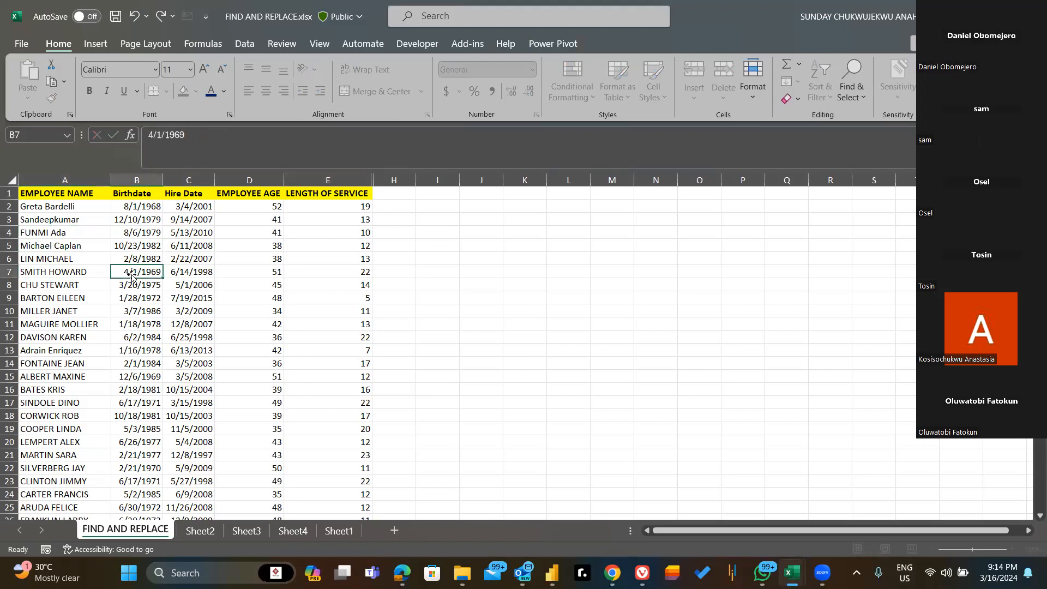
- Set up Find and Replace with the A4 employee's name as search text and the longer name, surname in capitals, as replacement
key(ctrl+h)
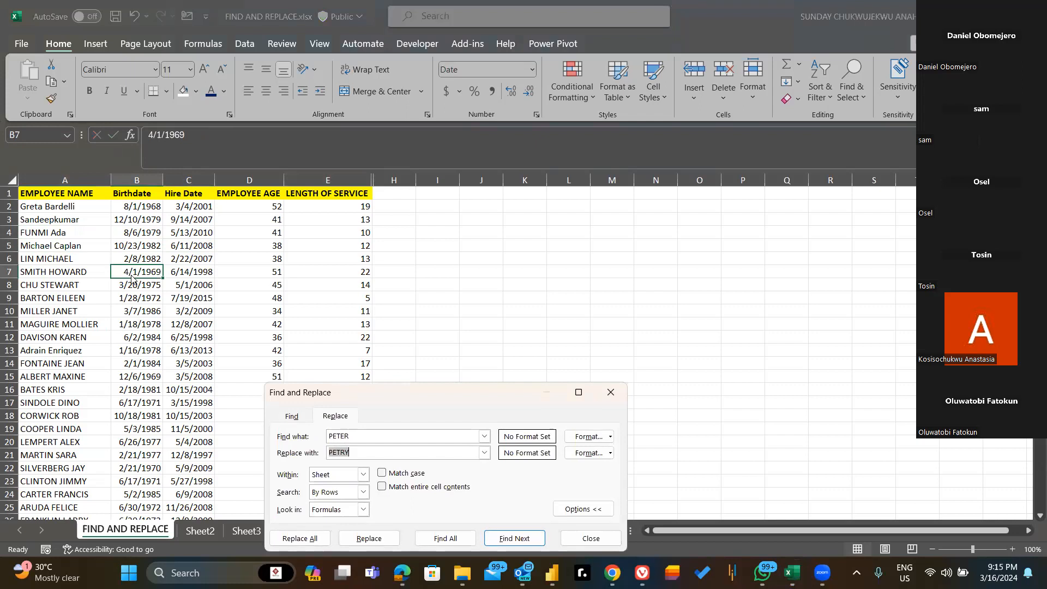
click(365, 439)
key(BackSpace)
key(BackSpace)
key(BackSpace)
key(BackSpace)
text(FUNMI Ada)
key(BackSpace)
key(BackSpace)
key(BackSpace)
key(BackSpace)
key(BackSpace)
text(FUNMI ADEBAYO)
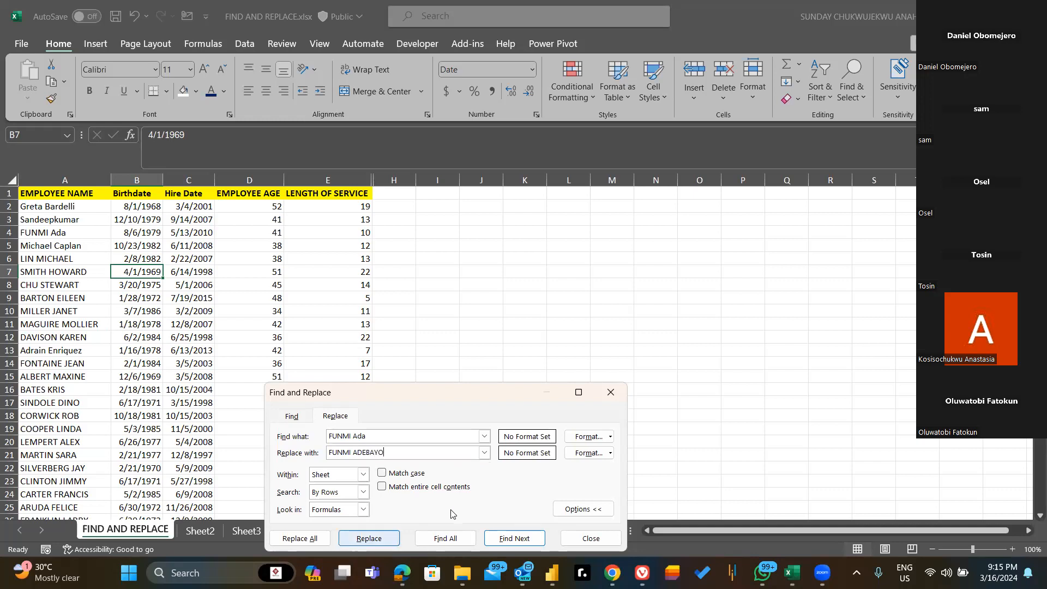
- Find all occurrences of the searched employee name, enlarge the results list and step through the matches down to A209
click(452, 538)
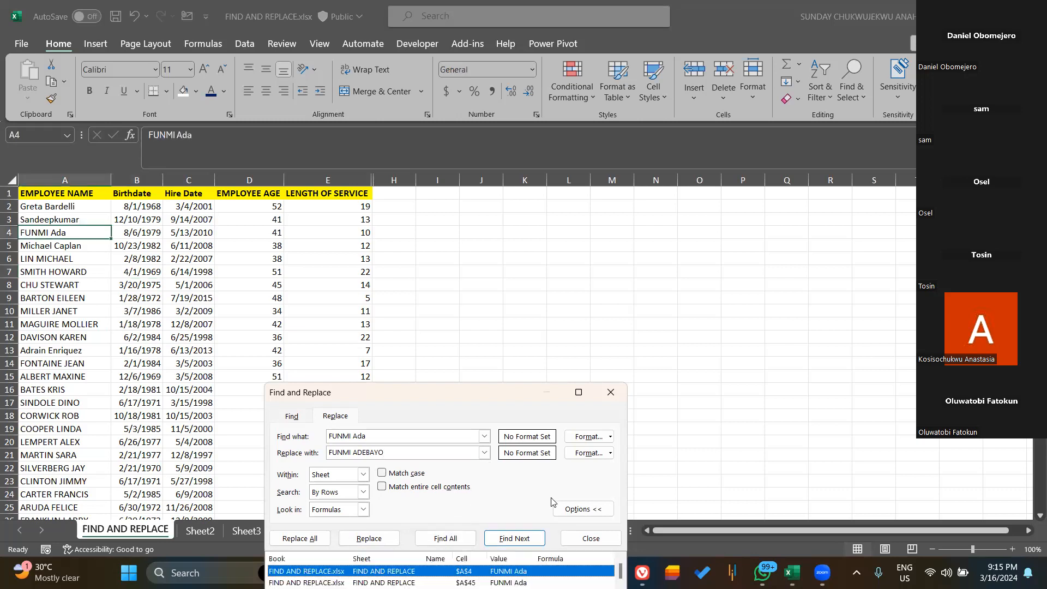
drag(506, 394, 551, 210)
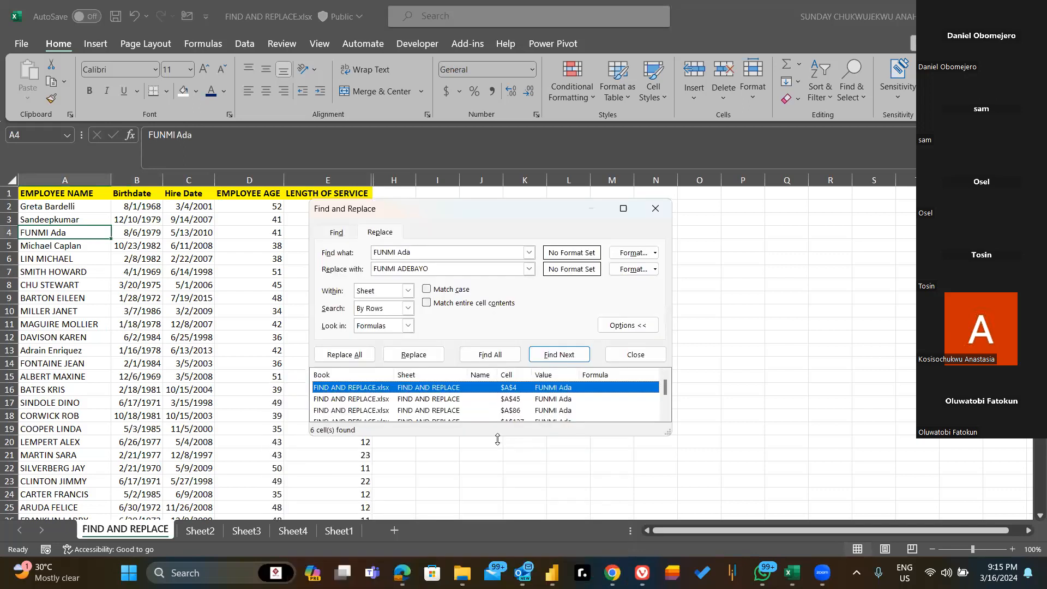
double_click(497, 438)
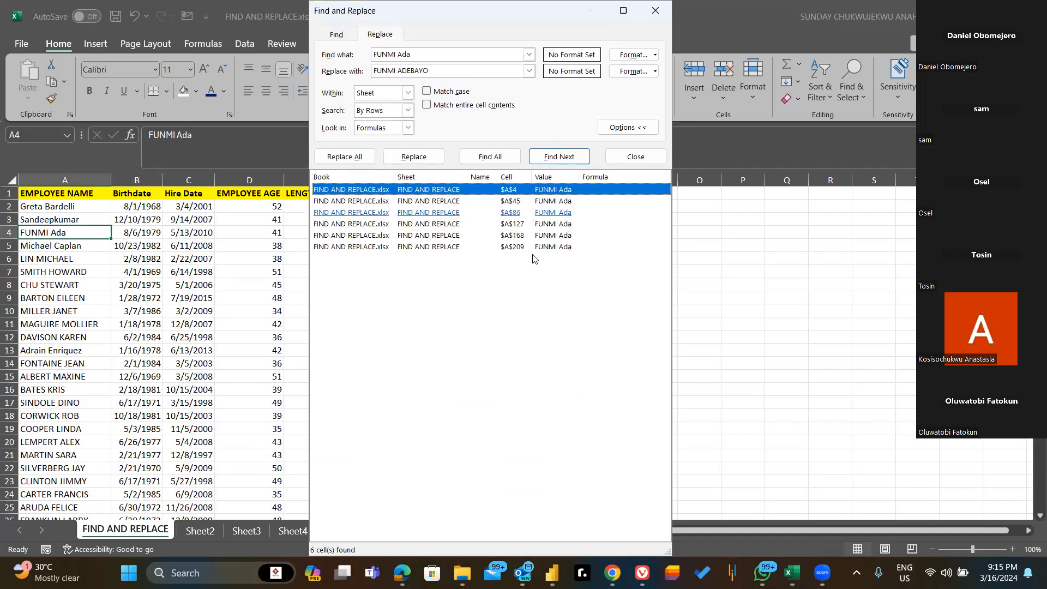
click(511, 202)
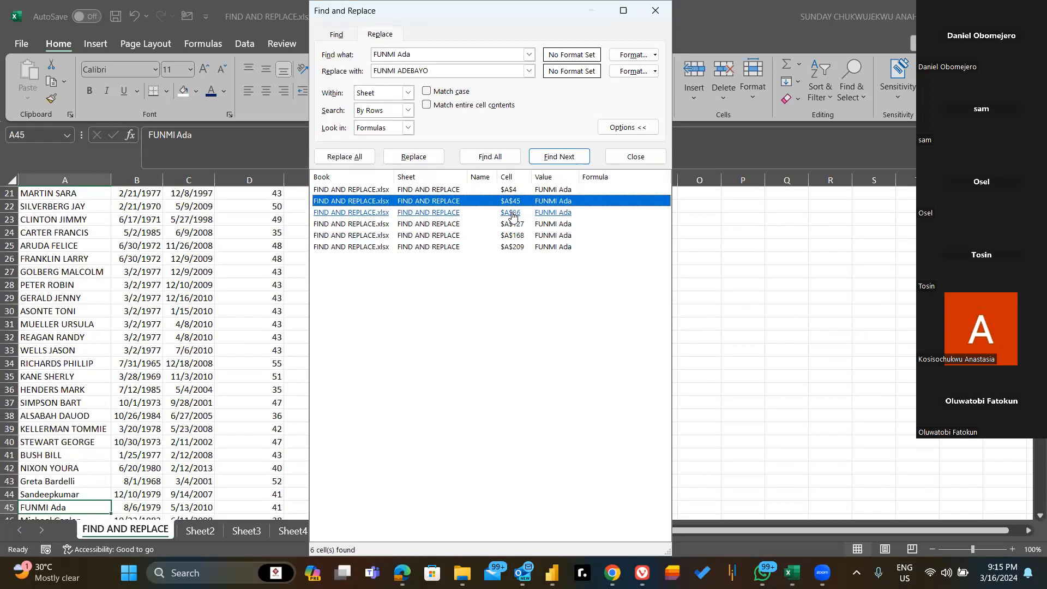
click(513, 214)
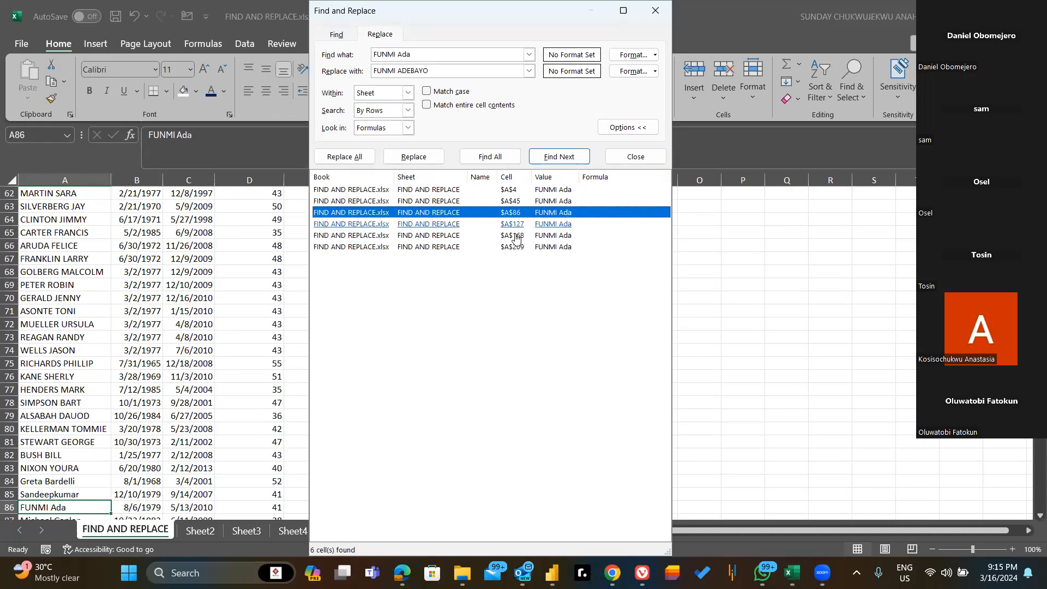
key(Down)
key(Down)
key(Down)
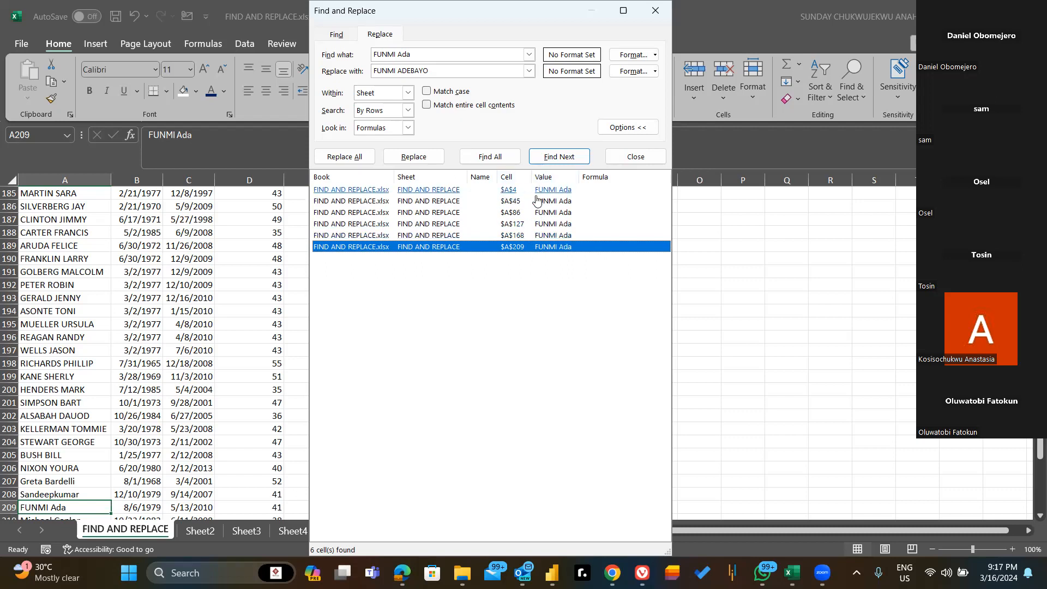
- Replace all occurrences of the searched employee name with the longer name and close Find and Replace
click(358, 158)
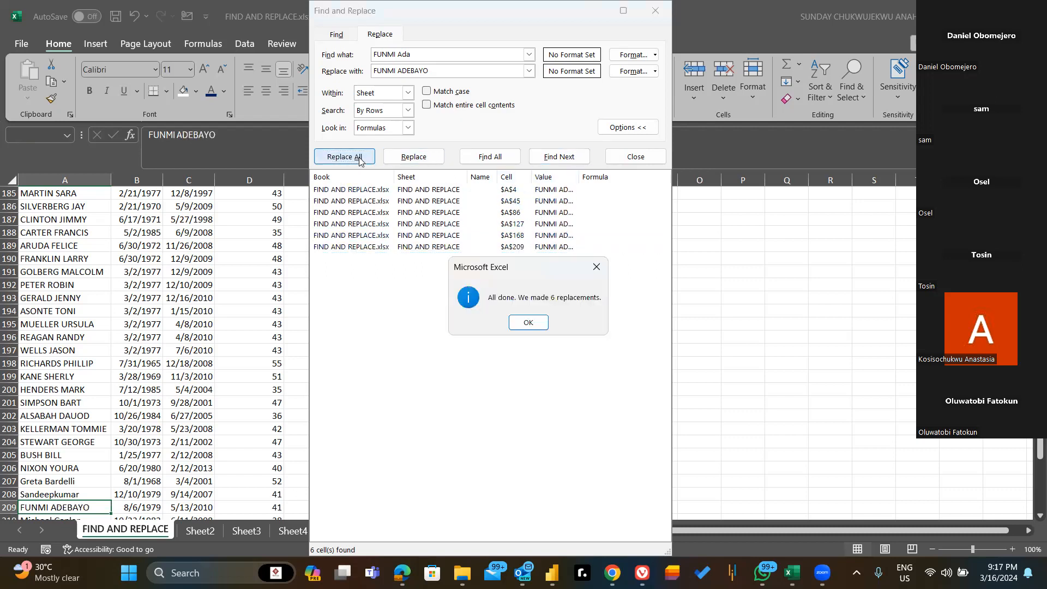
click(541, 325)
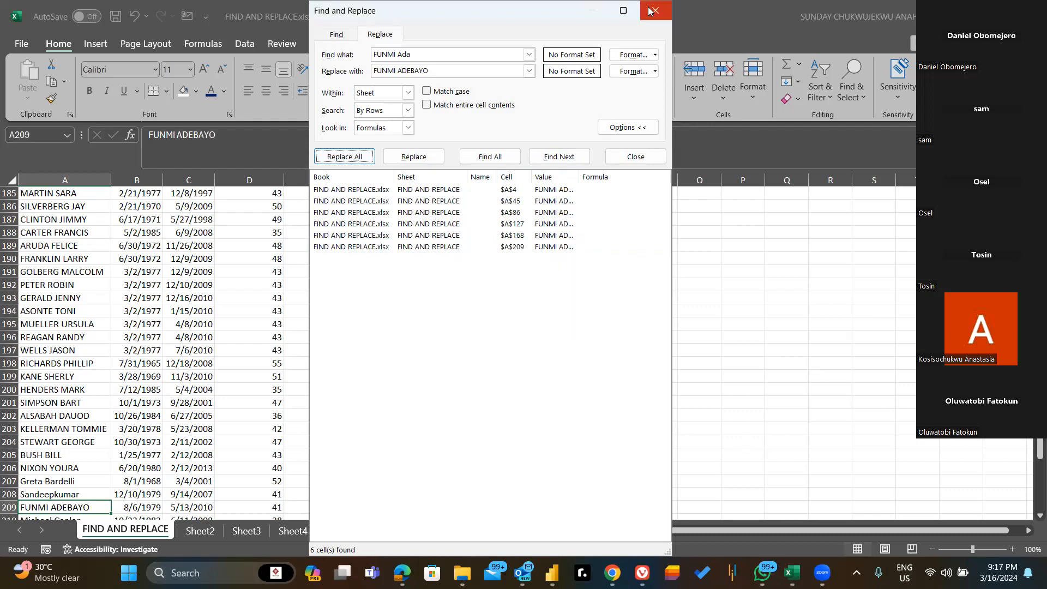
key(Escape)
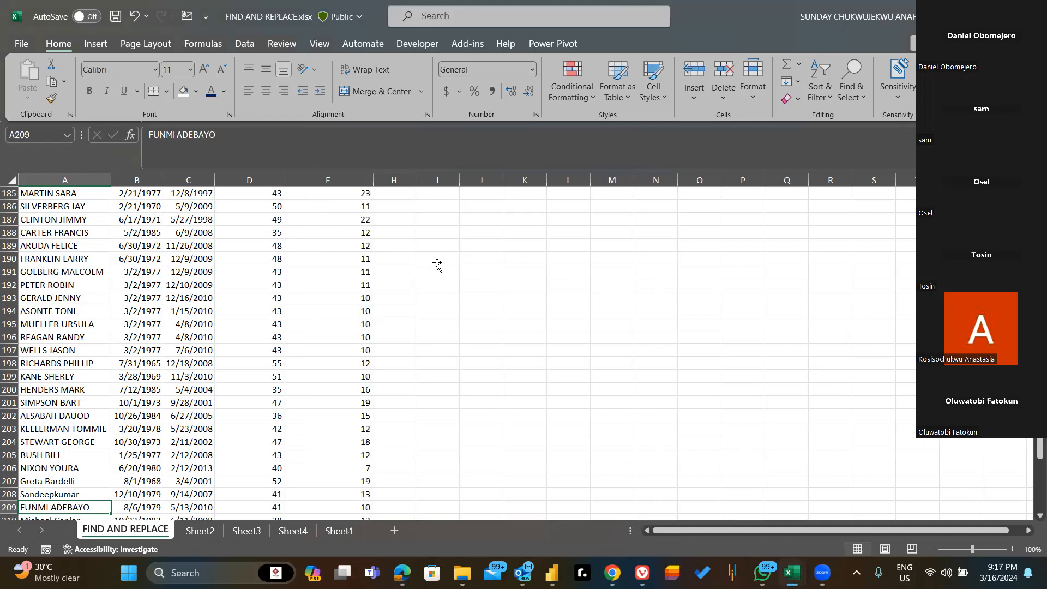
- Search the sheet for all occurrences of the employee's earlier short name
click(436, 265)
key(ctrl+f)
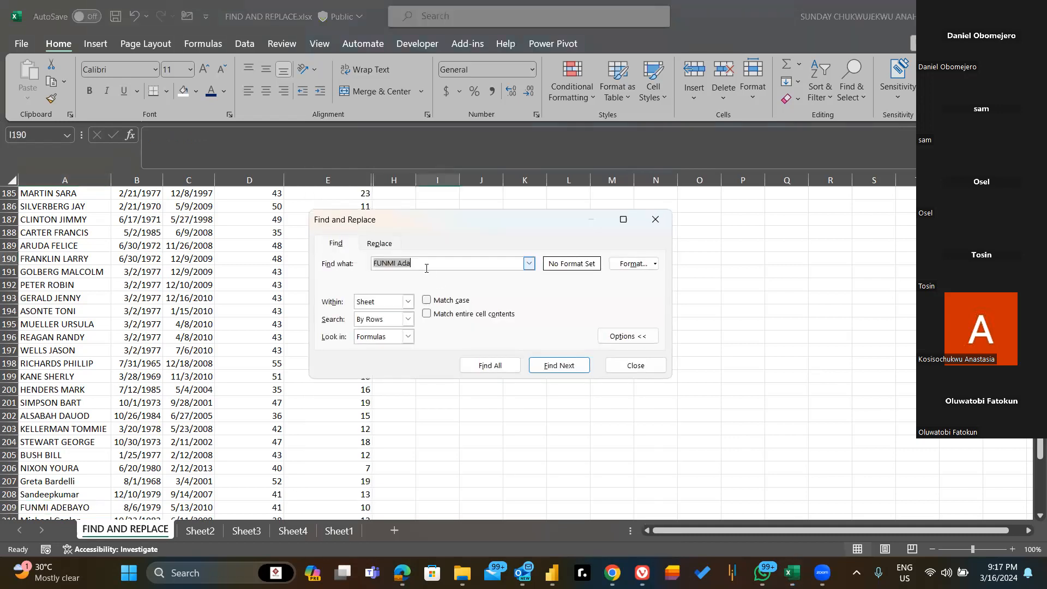
click(425, 266)
click(487, 367)
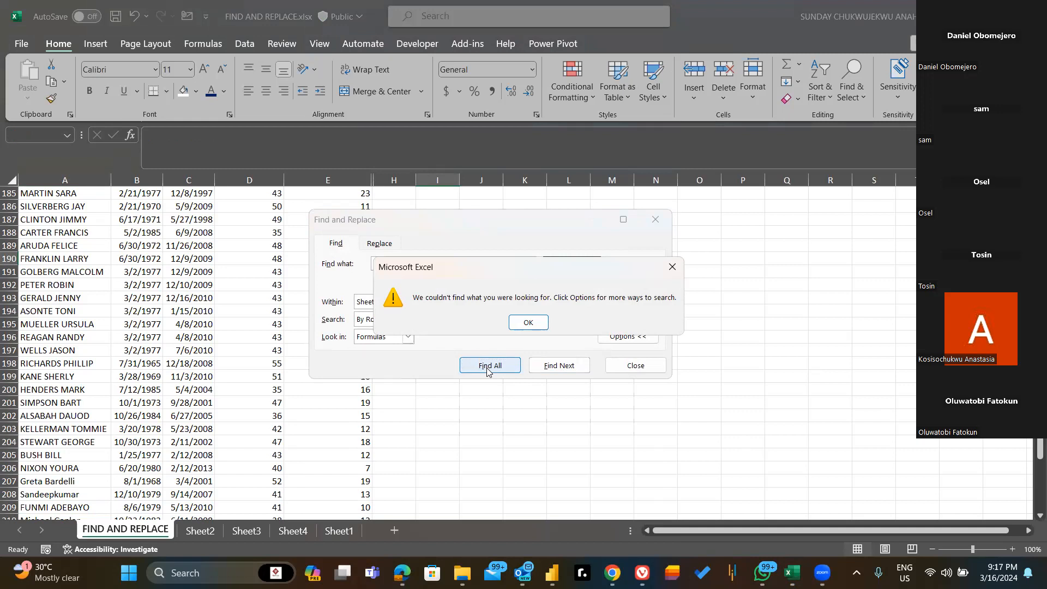
click(529, 323)
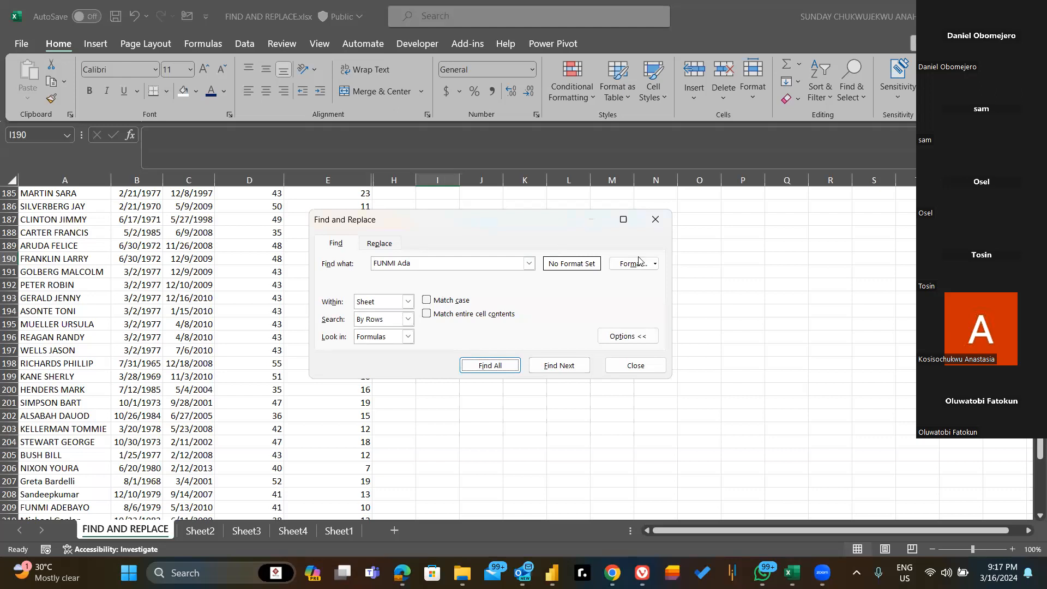
- Set the Find and Replace search text to the employee's full capitalized name as it stands in A209
click(412, 266)
click(415, 262)
key(BackSpace)
key(BackSpace)
text(DE)
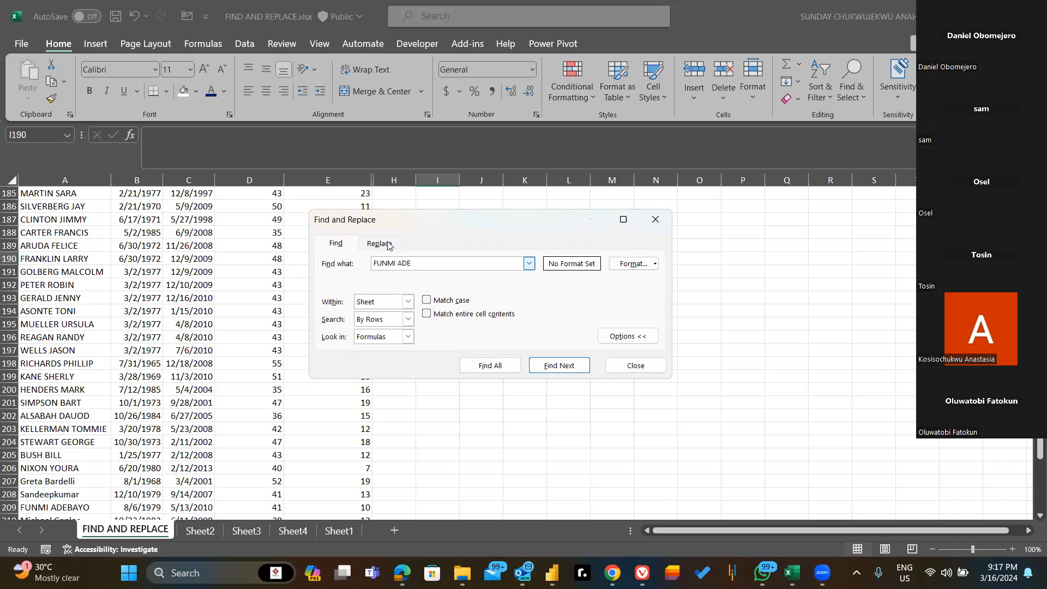
key(ctrl+h)
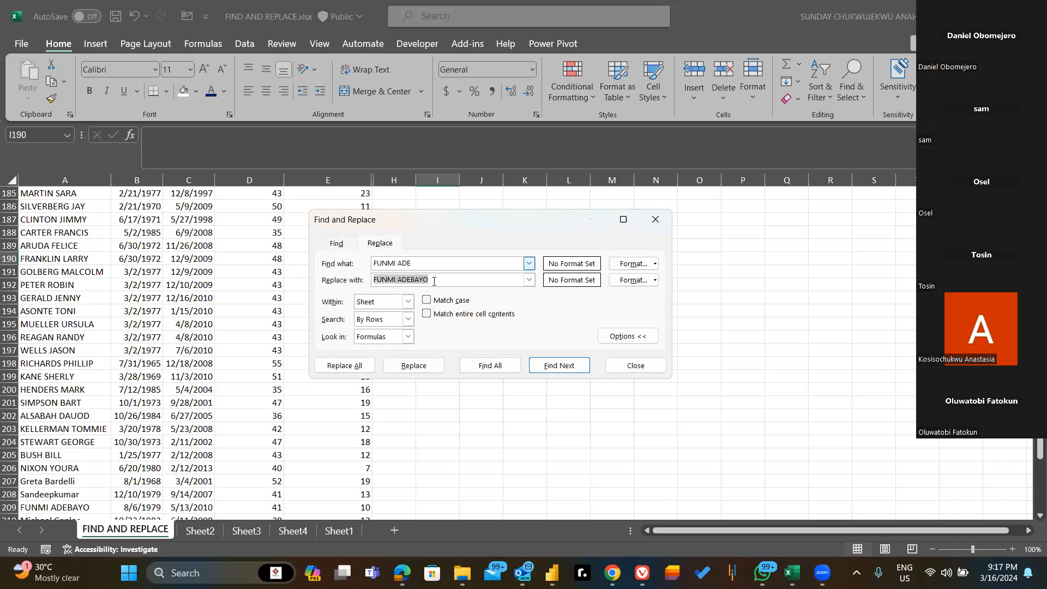
click(434, 281)
key(ctrl+a)
click(419, 263)
text(BAYO)
- Set the replacement to the same first name with a different surname, then find and replace all occurrences in the sheet
click(435, 280)
key(BackSpace)
key(BackSpace)
key(BackSpace)
key(BackSpace)
key(BackSpace)
text(KANDI)
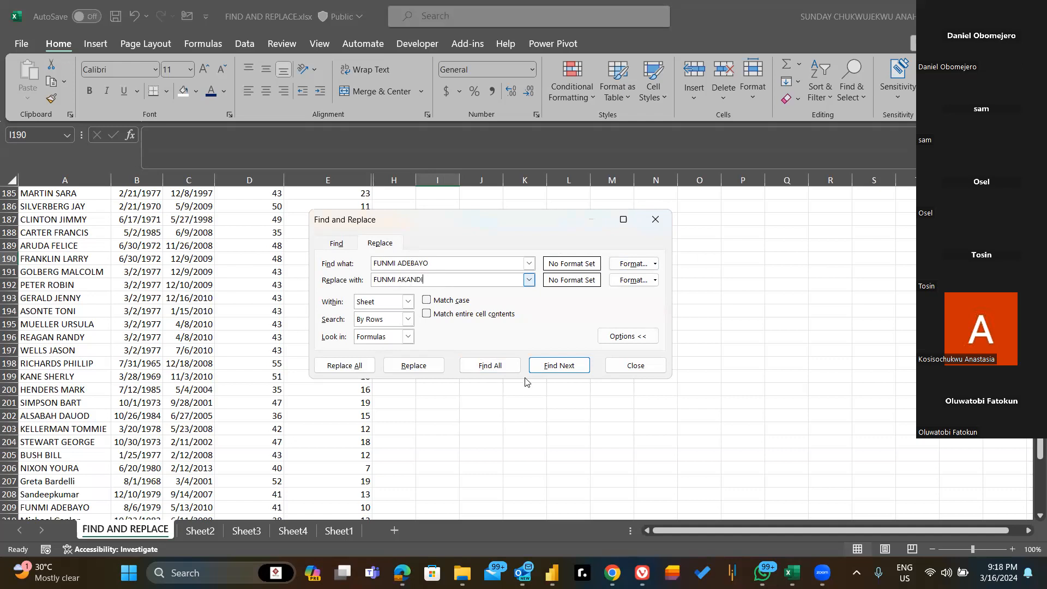
click(495, 366)
click(363, 369)
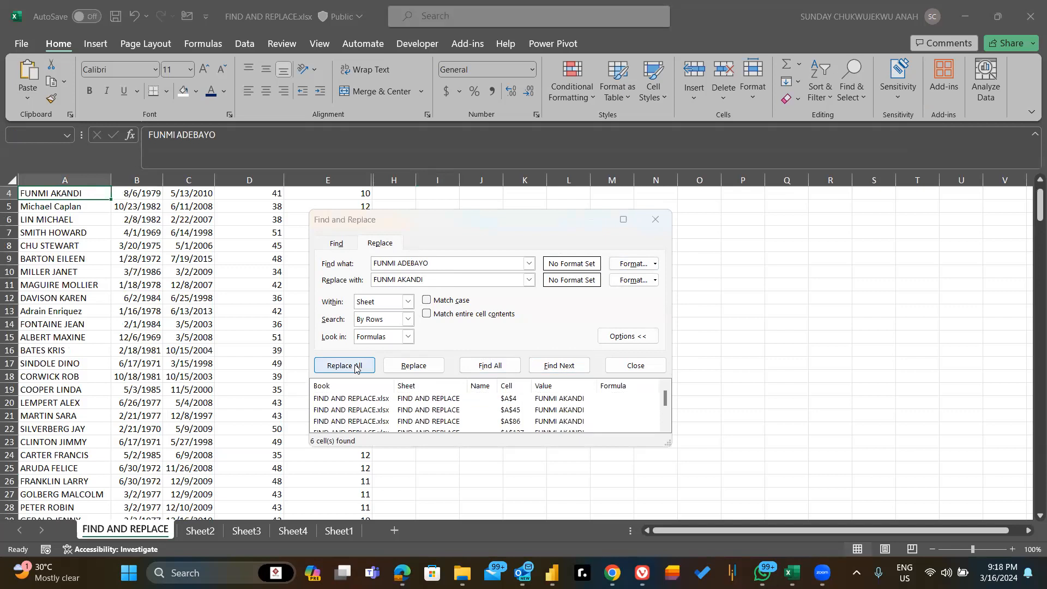
click(528, 323)
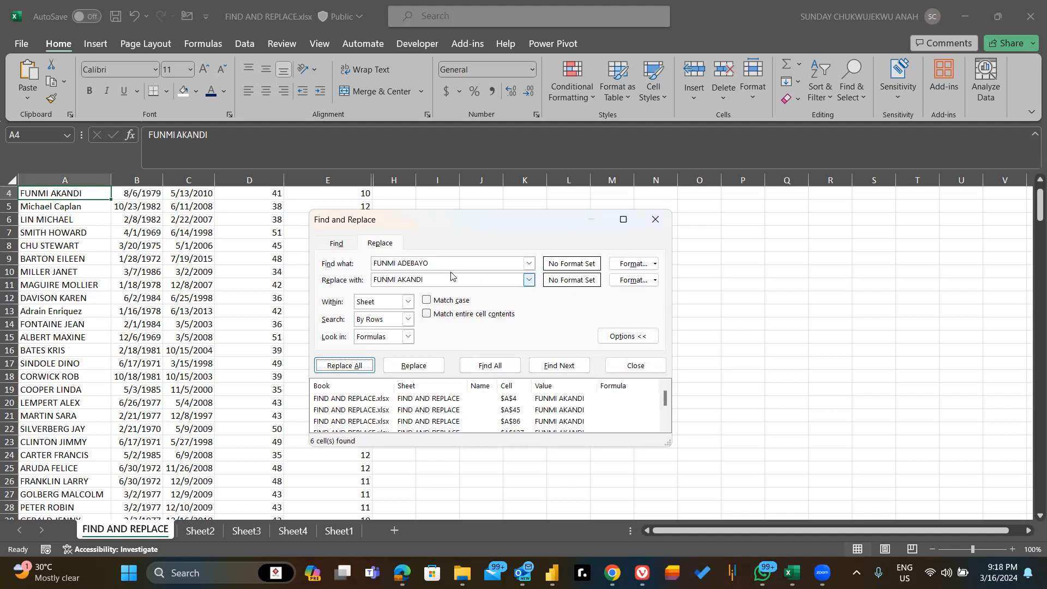
- Copy the replacement name into the search text and change the last letter of the replacement surname to E
click(432, 278)
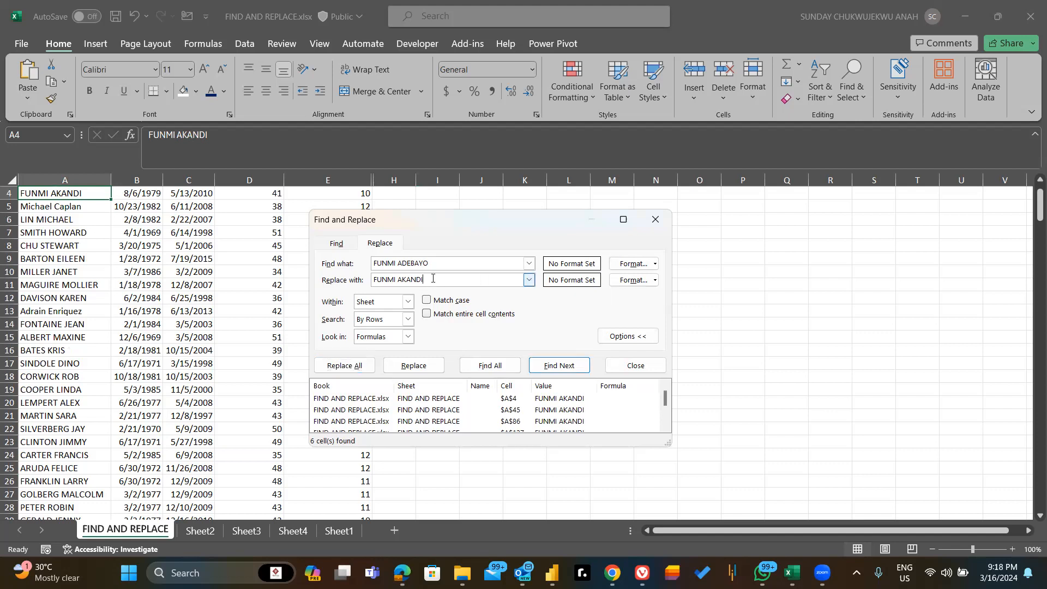
key(ctrl+a)
key(ctrl+c)
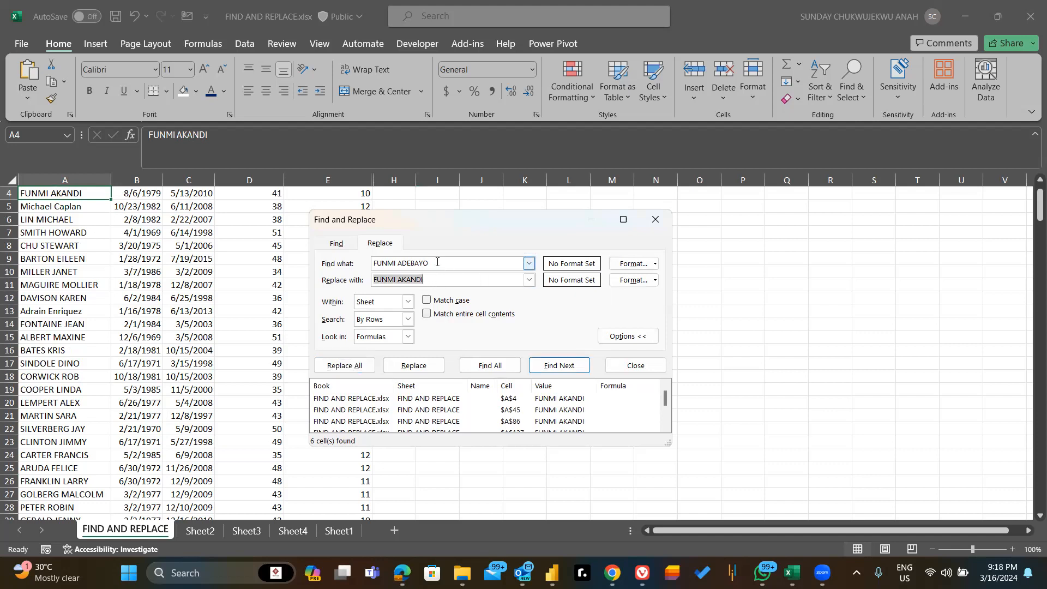
click(435, 262)
key(ctrl+a)
key(ctrl+v)
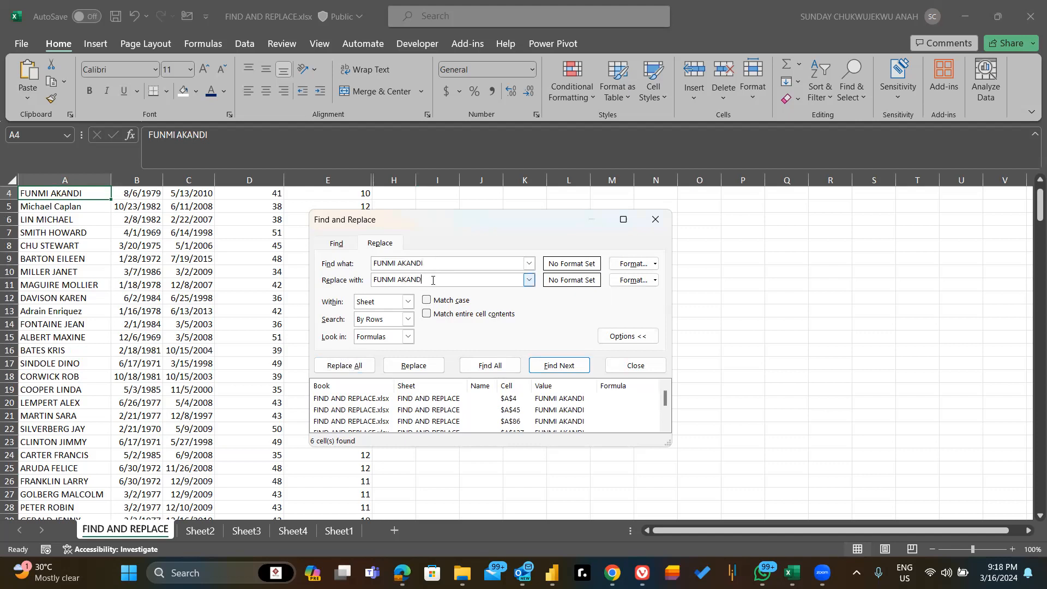
text(E)
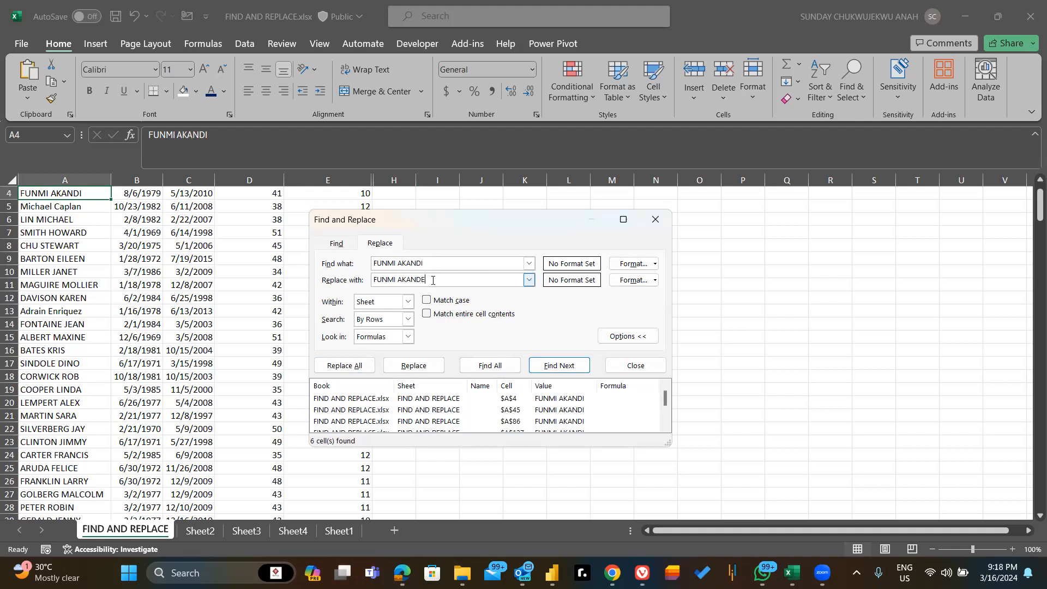
- Find and replace all occurrences with the surname ending in E, then close Find and Replace
click(495, 367)
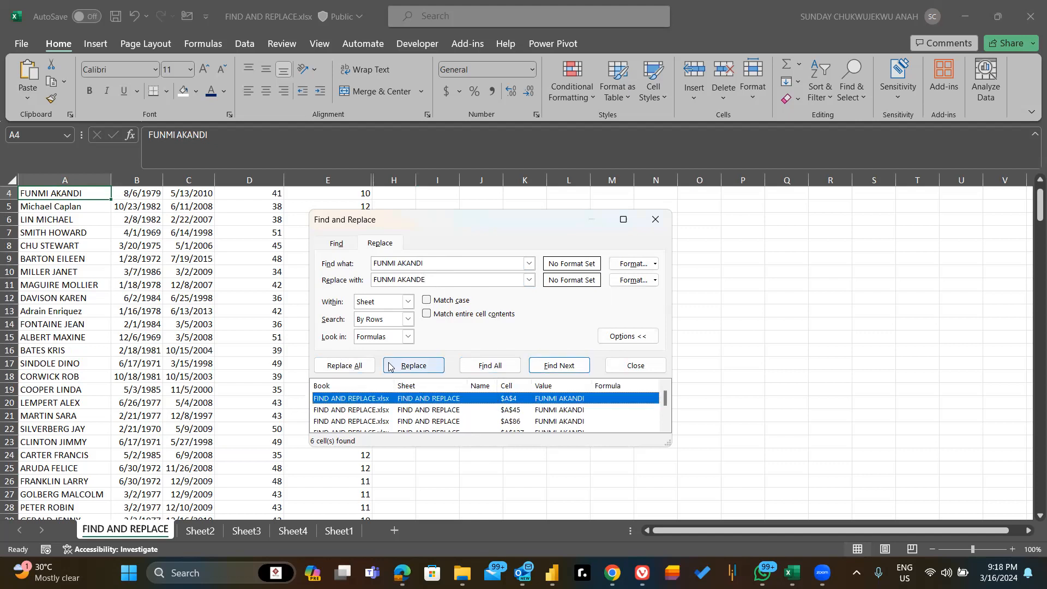
click(356, 366)
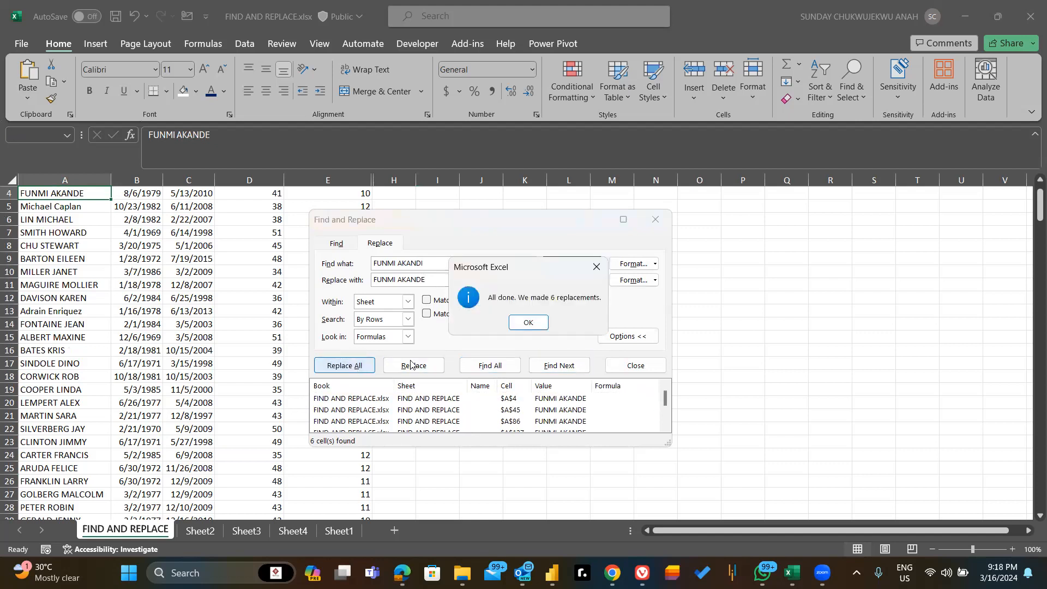
click(518, 325)
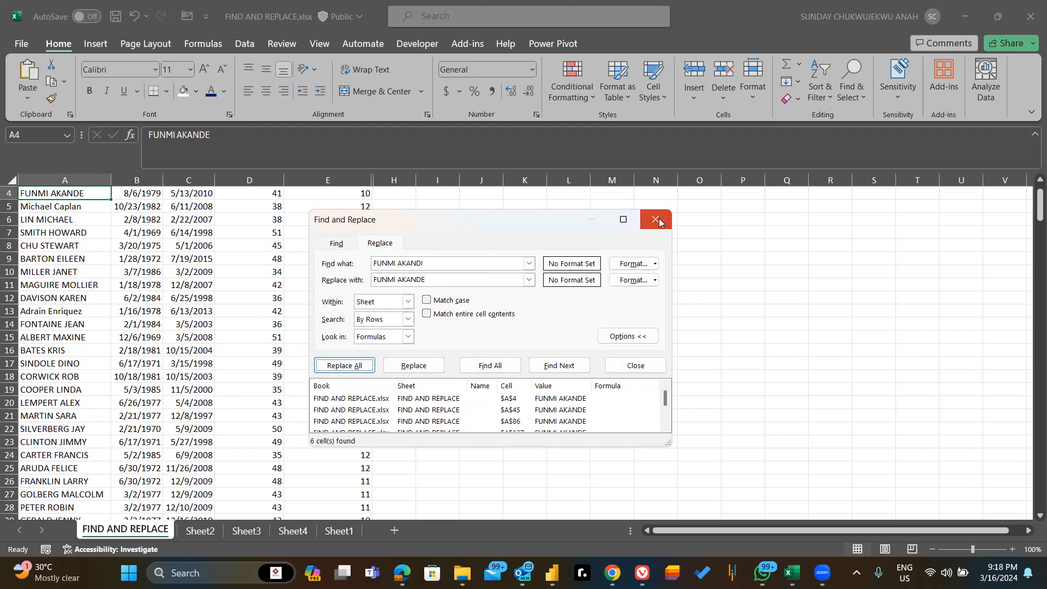
key(Escape)
scroll(509, 248, up, 1)
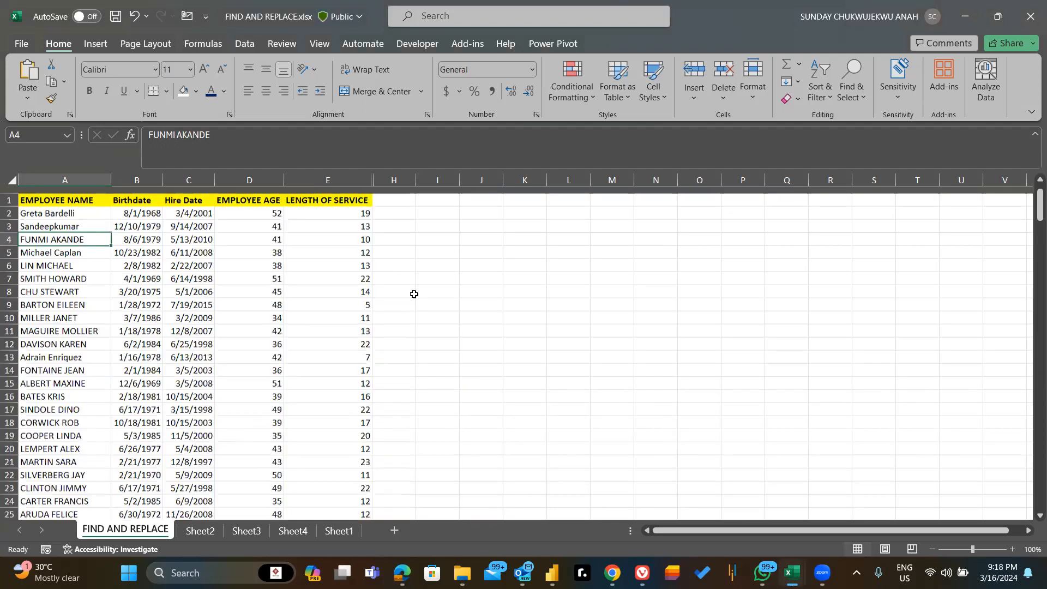
scroll(414, 294, down, 1)
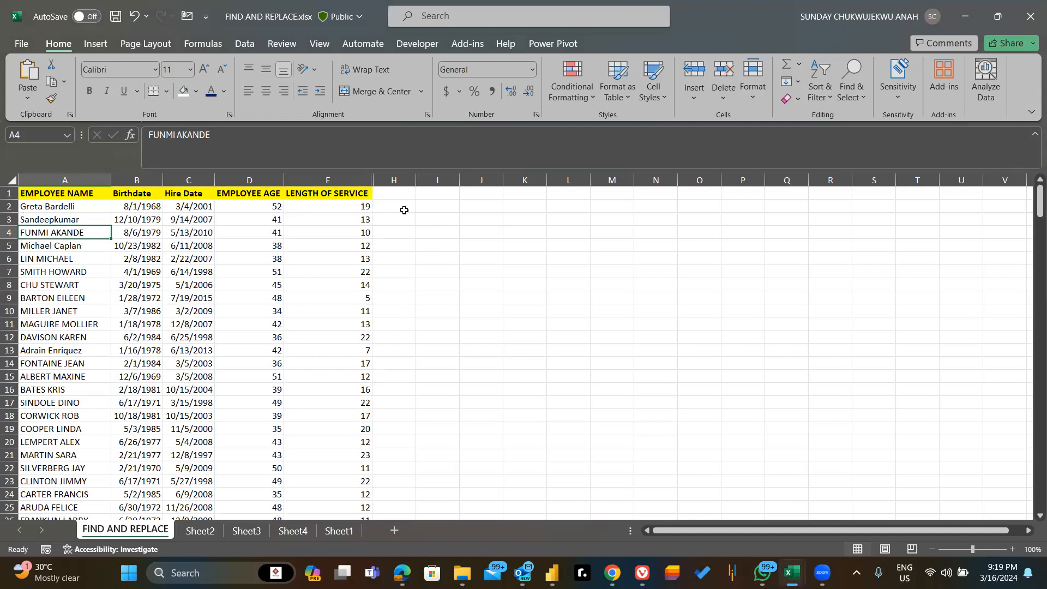
- Hide column H
click(385, 180)
right_click(385, 181)
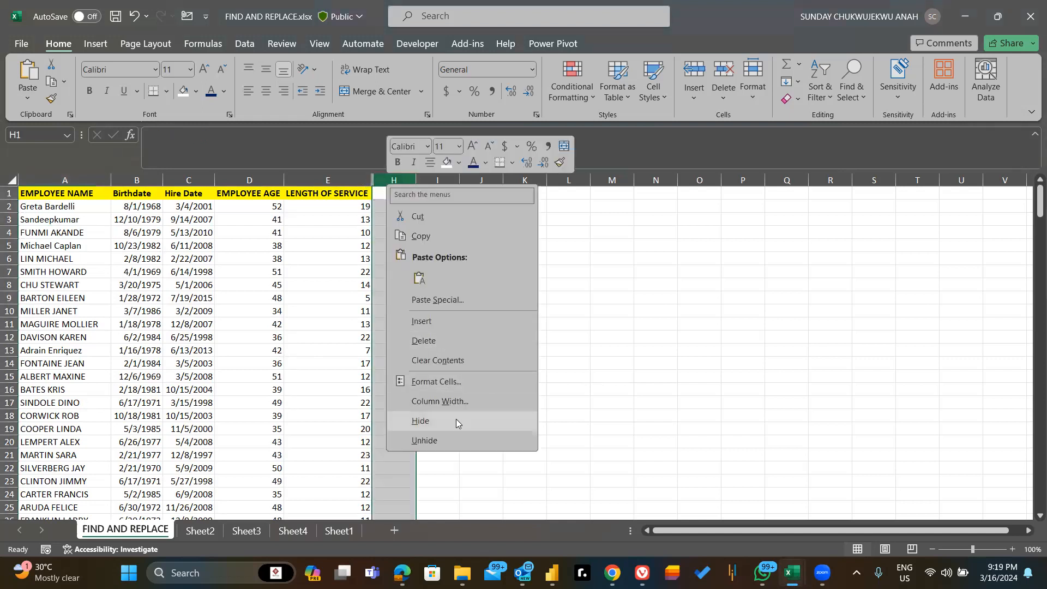
click(440, 422)
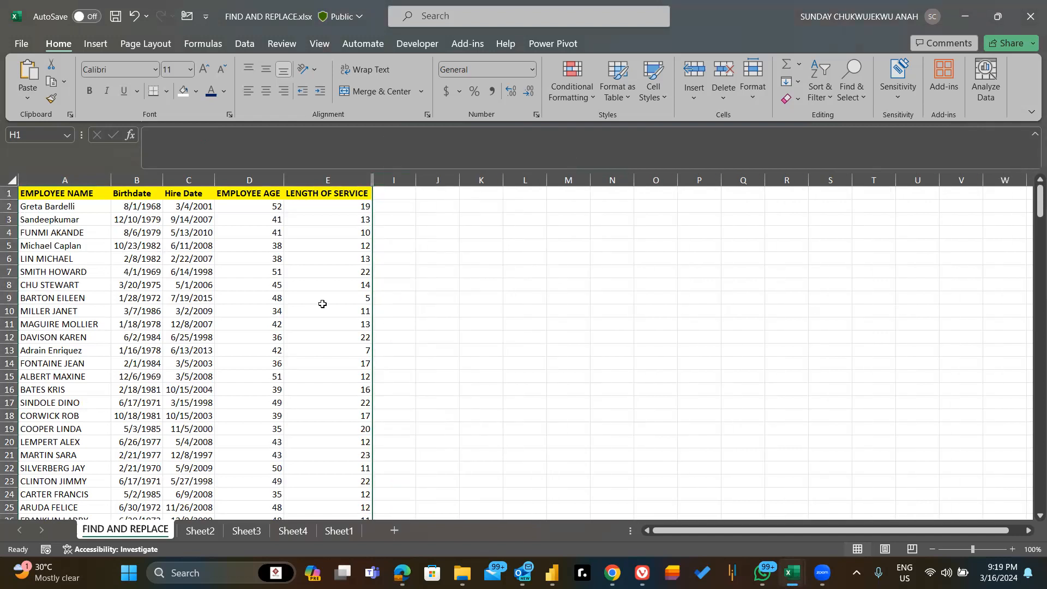
- Select all columns from A rightward to the sheet's end and unhide the hidden ones
click(72, 179)
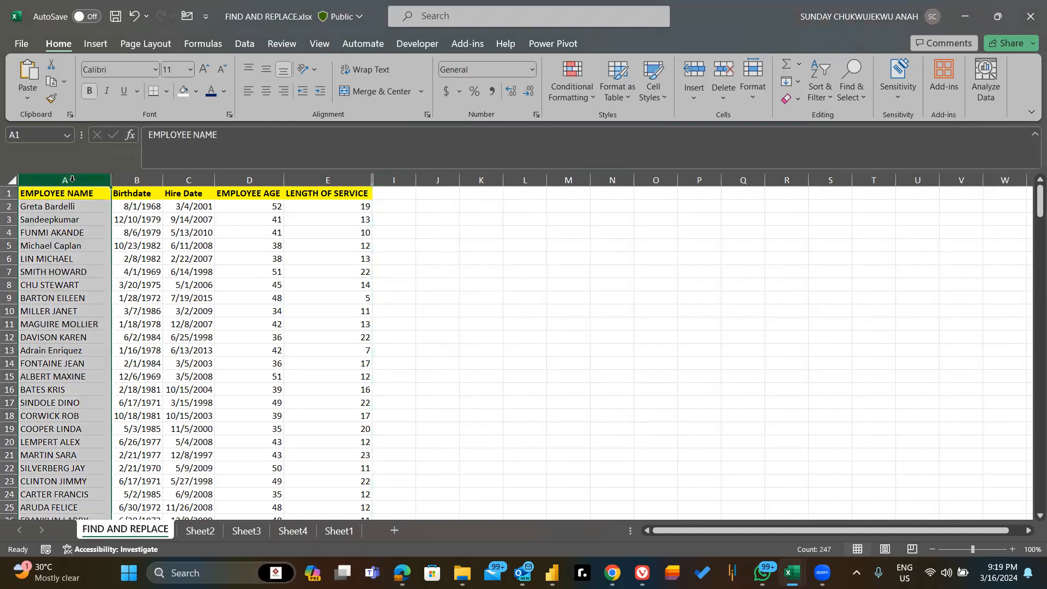
key(ctrl+shift+Right)
key(ctrl+shift+Right)
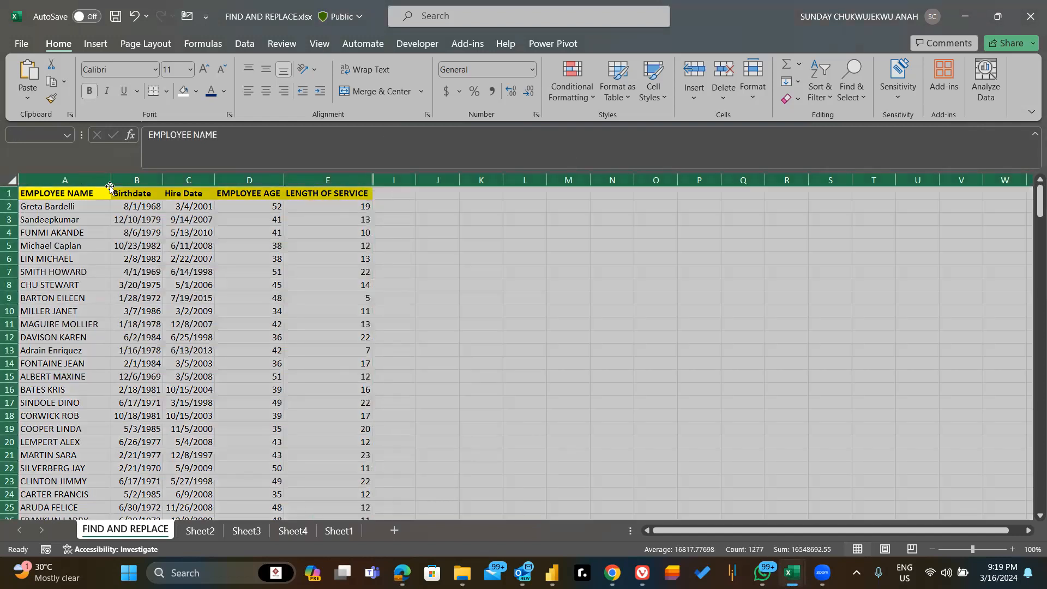
right_click(89, 181)
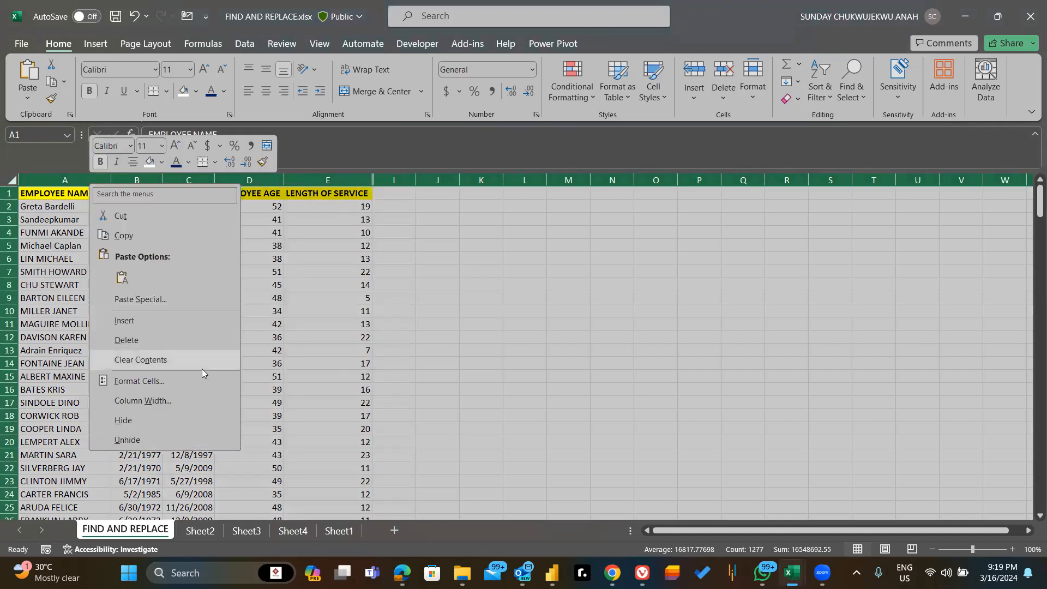
click(145, 438)
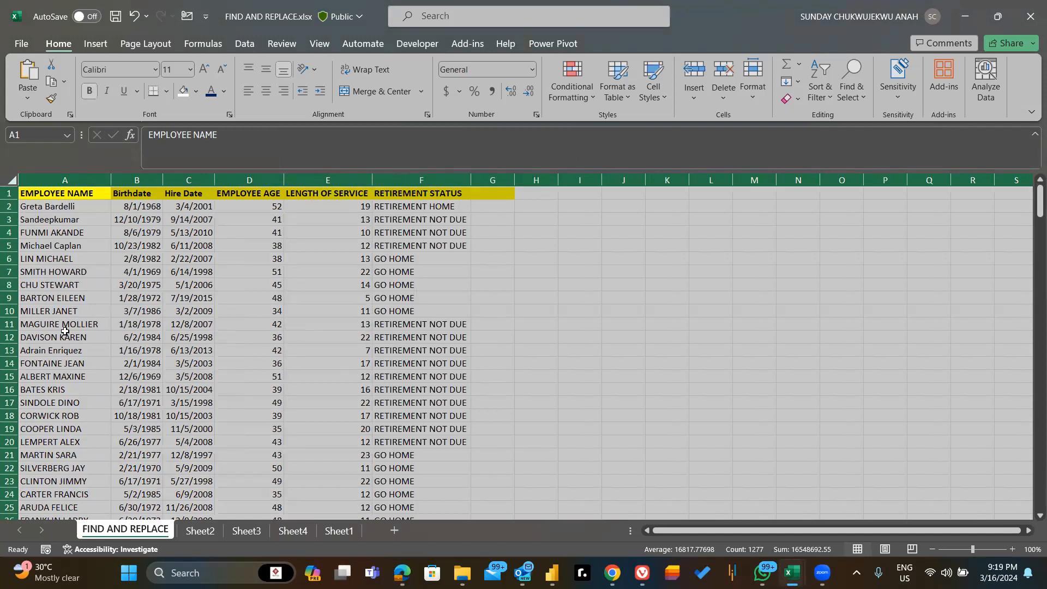
- Hide row 2, the first employee record
click(8, 207)
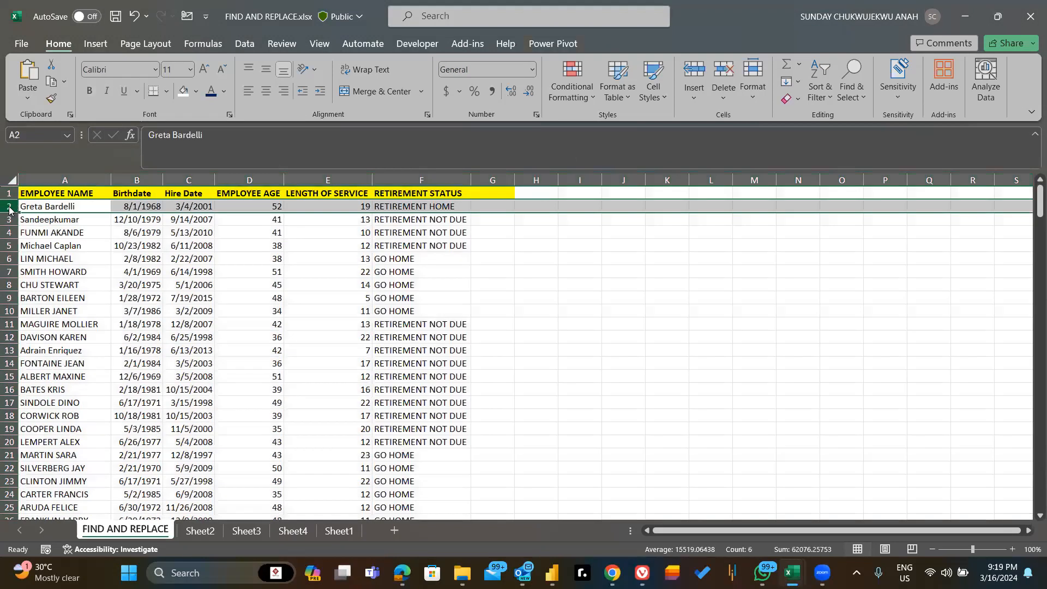
right_click(8, 206)
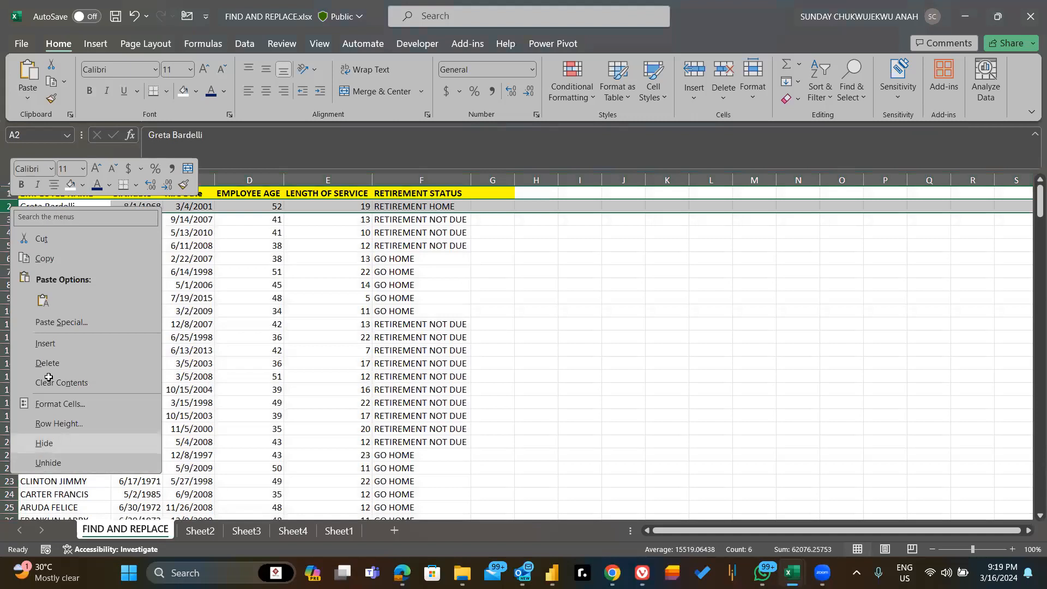
click(48, 441)
- Select the rows from the header down through the end of the employee list and unhide row 2
click(8, 194)
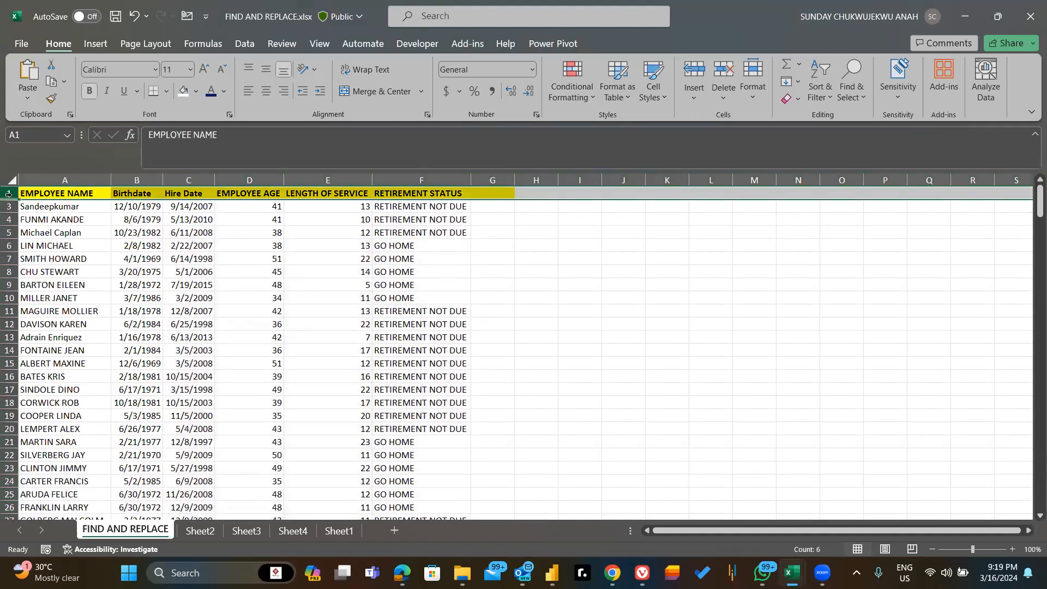
drag(8, 194, 8, 518)
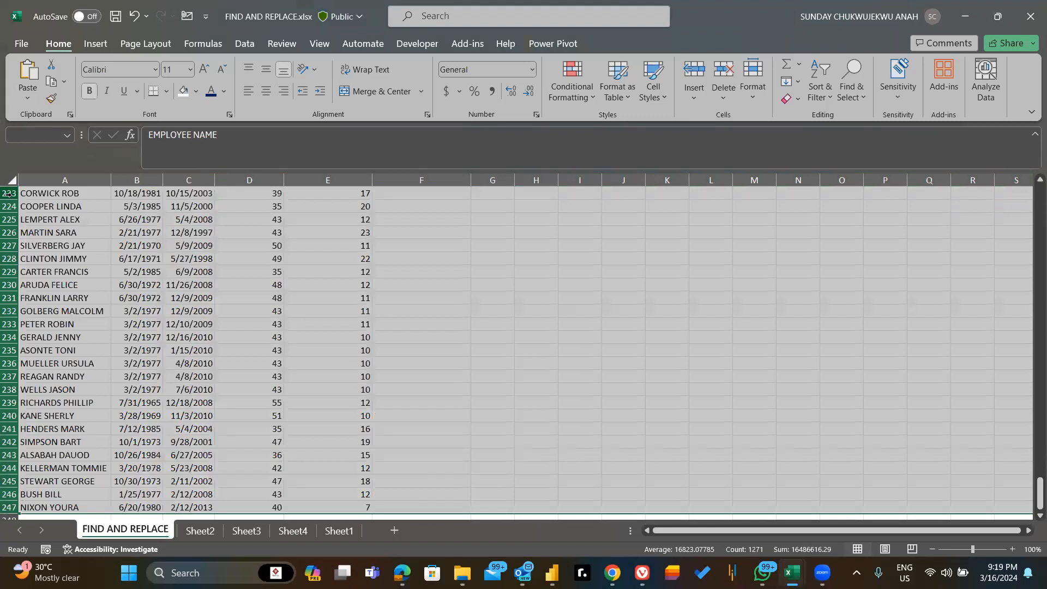
right_click(85, 215)
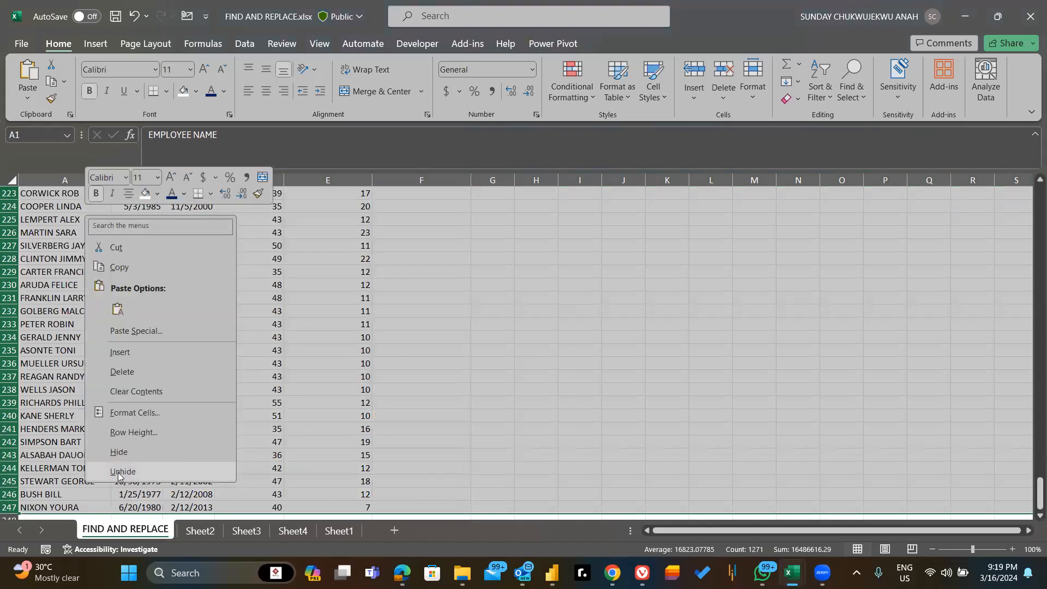
click(117, 473)
scroll(49, 238, up, 20)
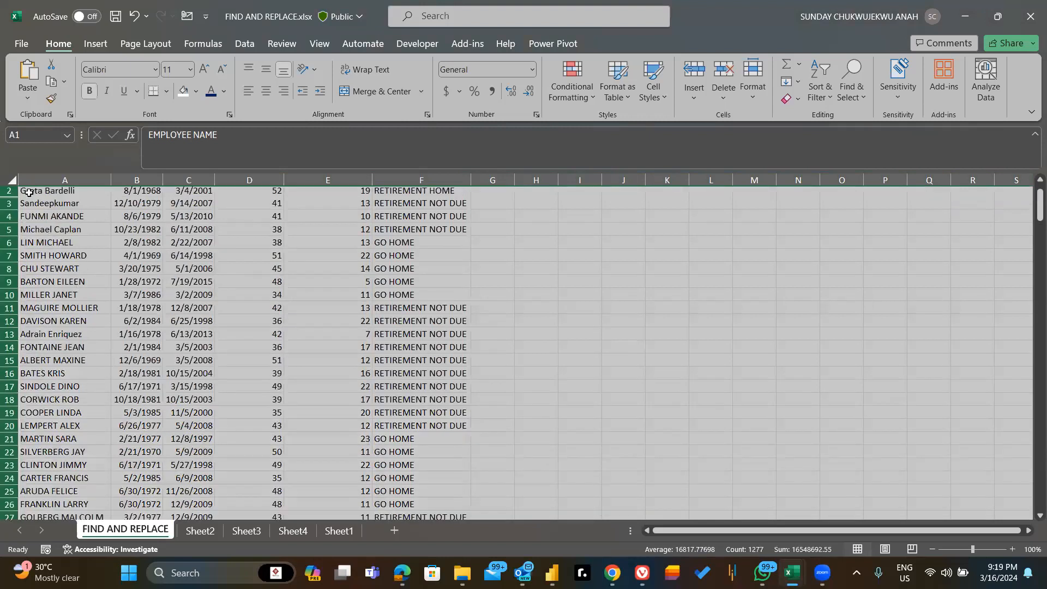
scroll(27, 205, up, 1)
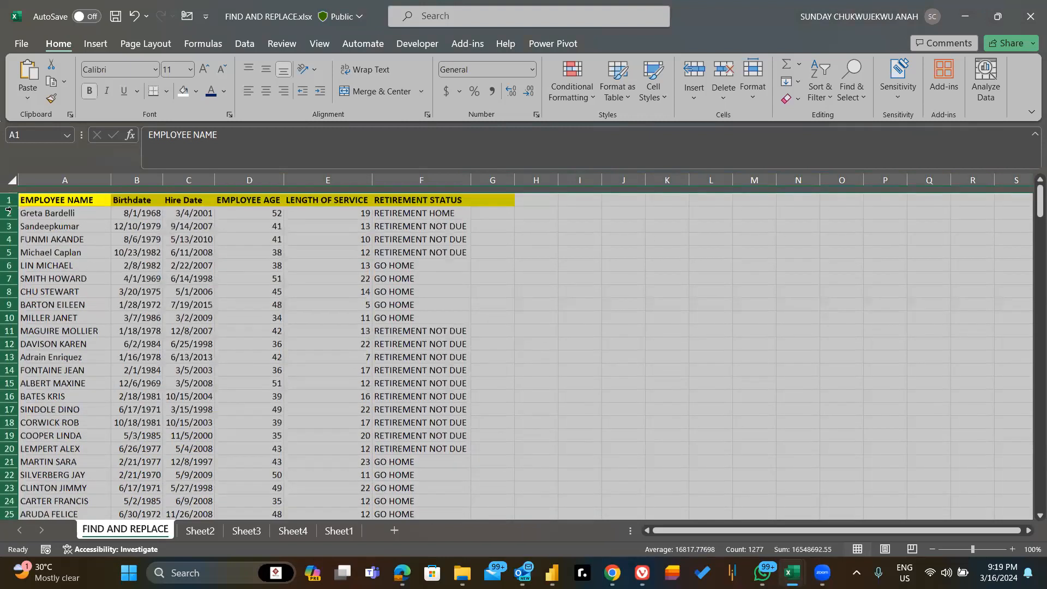
click(9, 207)
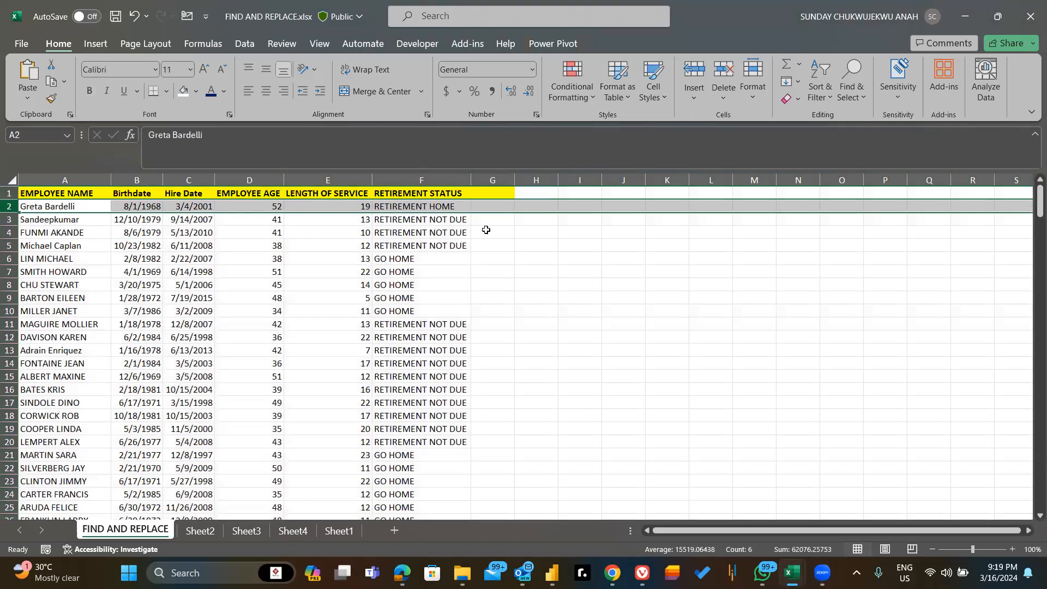
- Hide the RETIREMENT STATUS column F
click(423, 180)
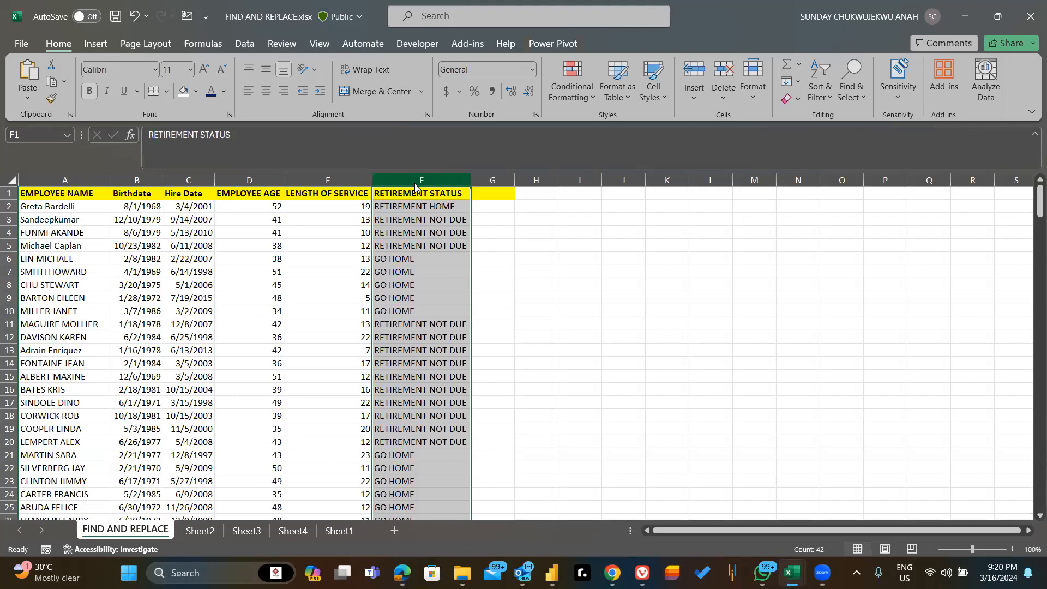
right_click(415, 181)
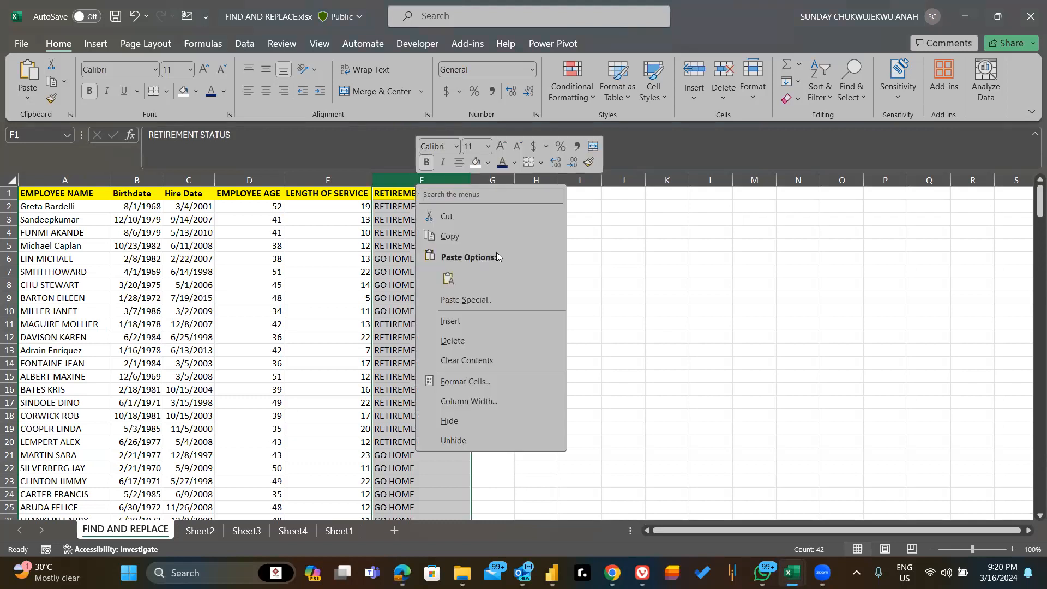
click(452, 423)
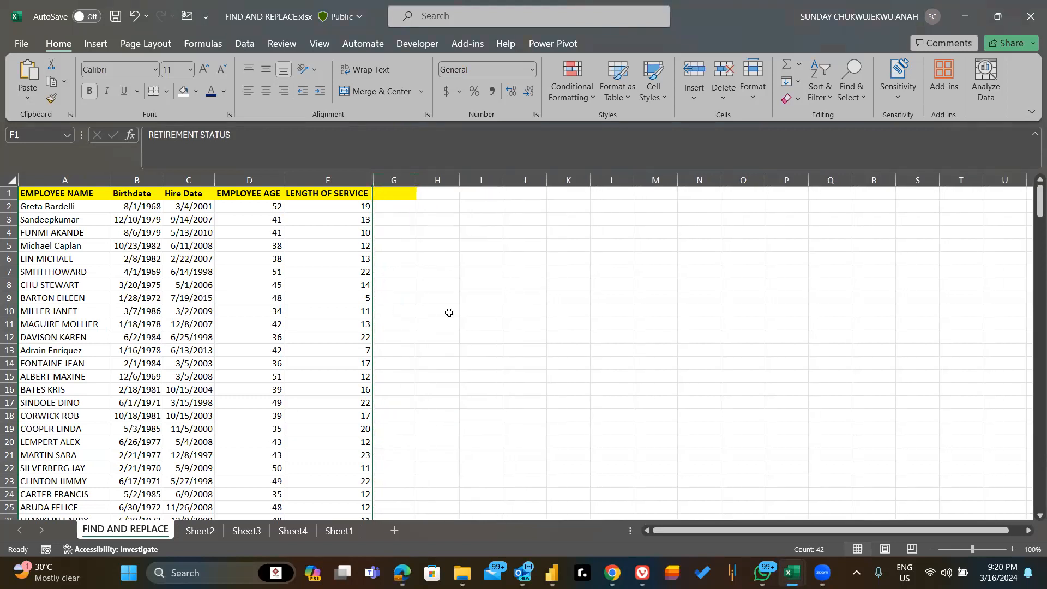
- Hide the blank column G and the Hire Date column C
click(402, 181)
right_click(403, 181)
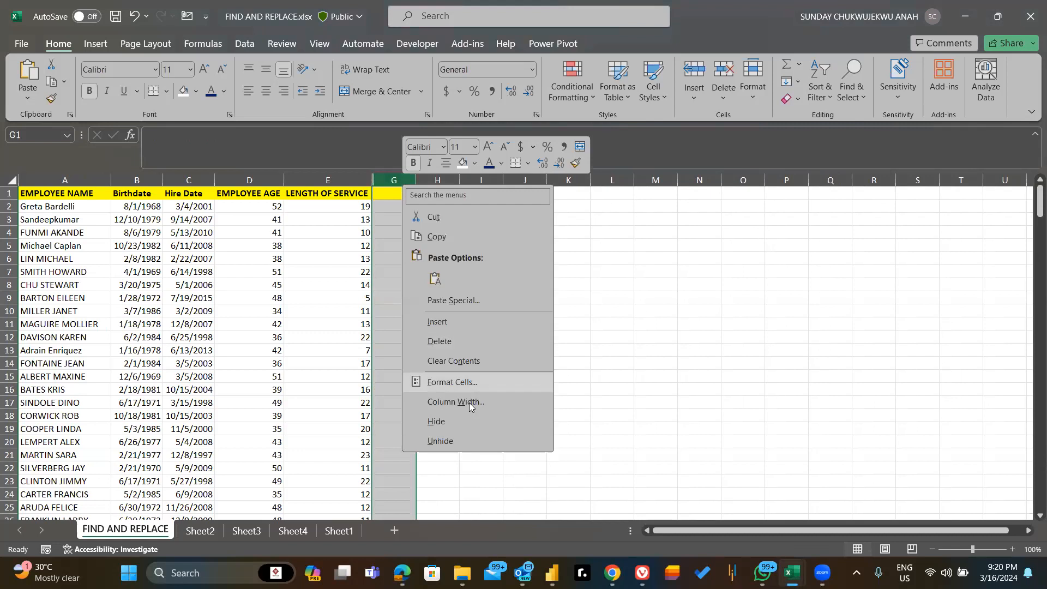
click(443, 425)
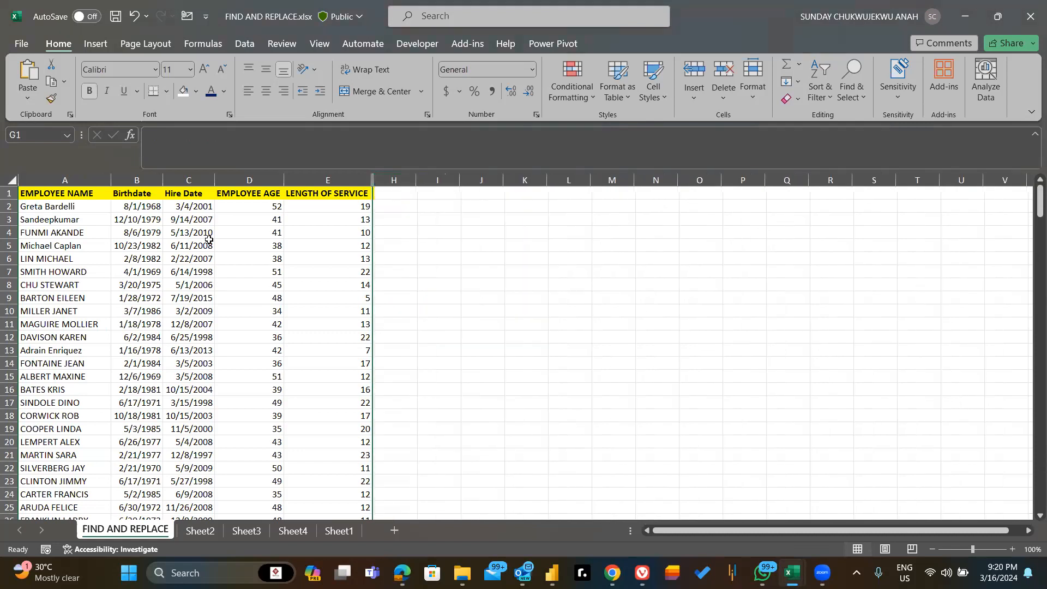
click(194, 182)
right_click(193, 181)
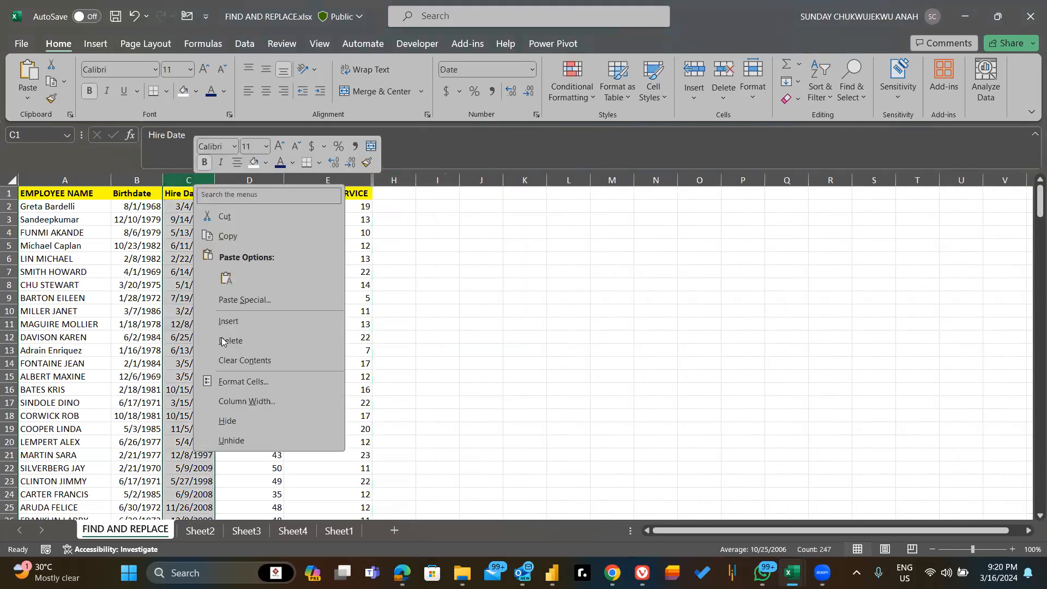
click(228, 421)
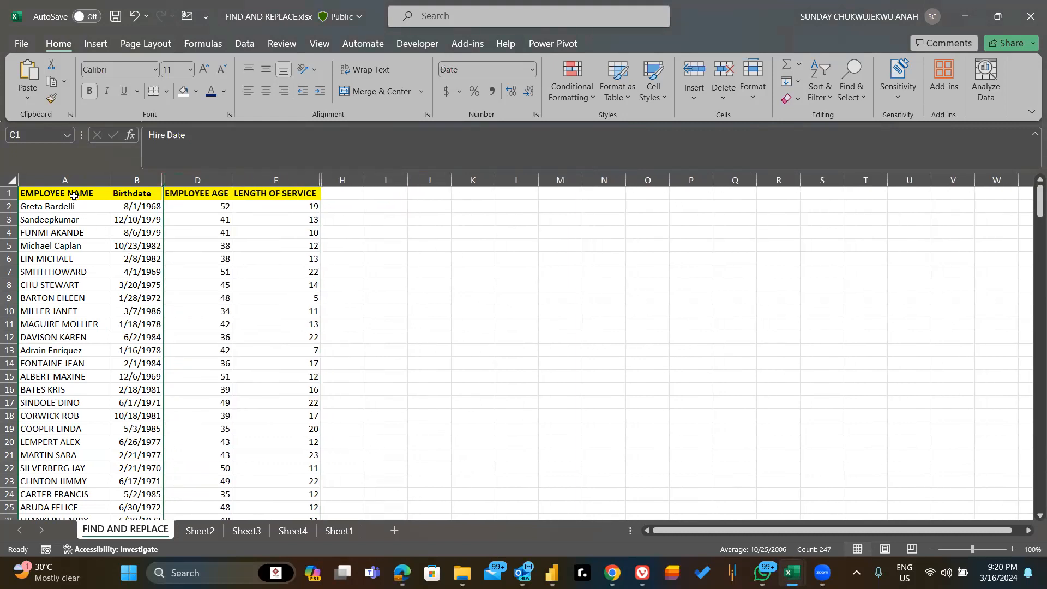
click(74, 195)
key(ctrl+shift+Right)
key(ctrl+shift+Down)
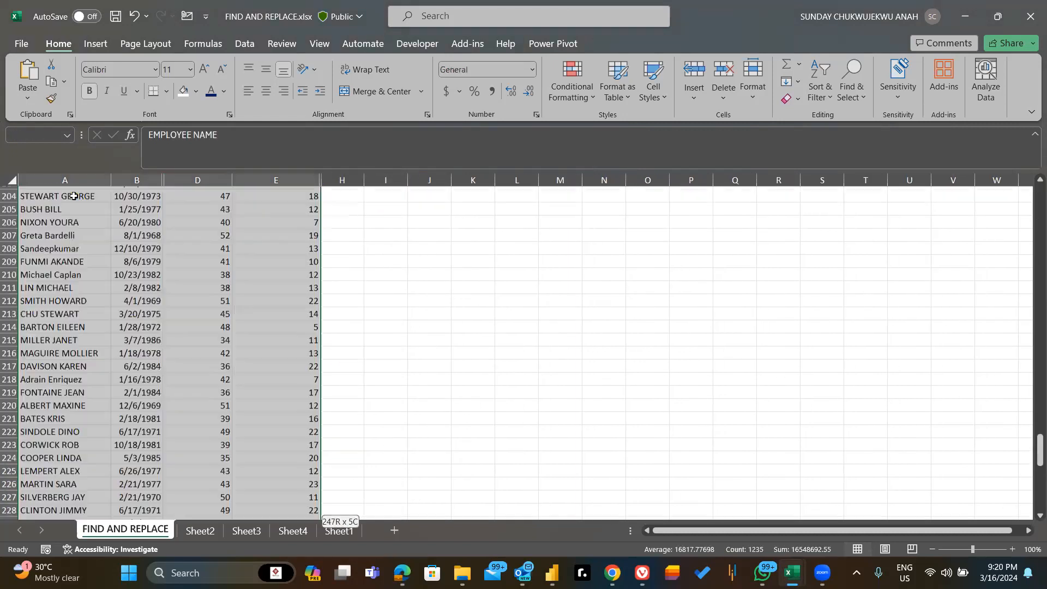
key(ctrl+c)
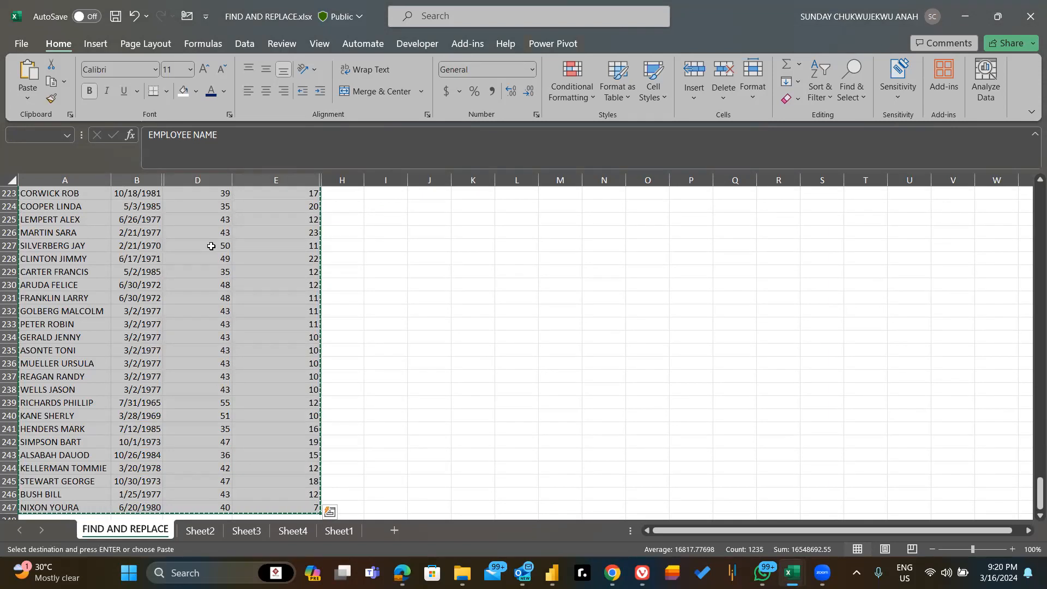
key(ctrl+shift+Up)
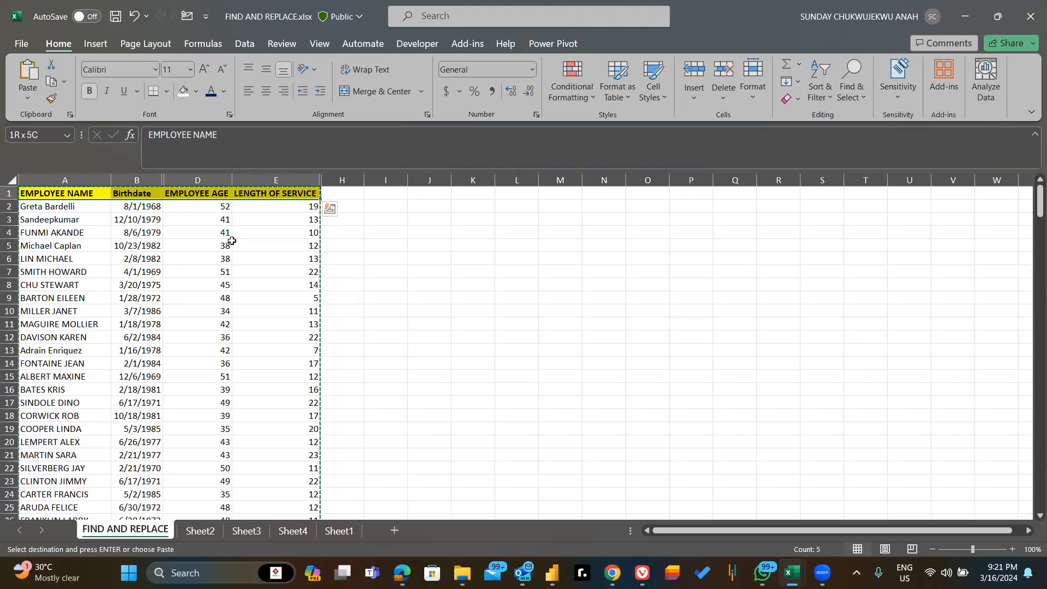
key(Escape)
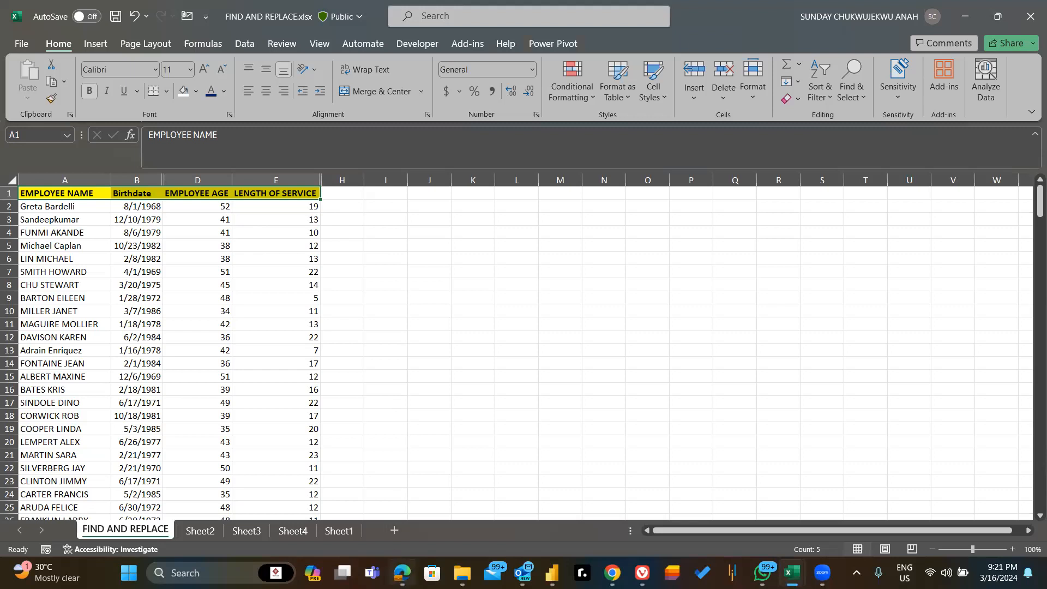
- Switch to the data_analytics[1].pdf course outline in Edge, review the Week 2 topics, and return to the Excel workbook
mouse_move(403, 573)
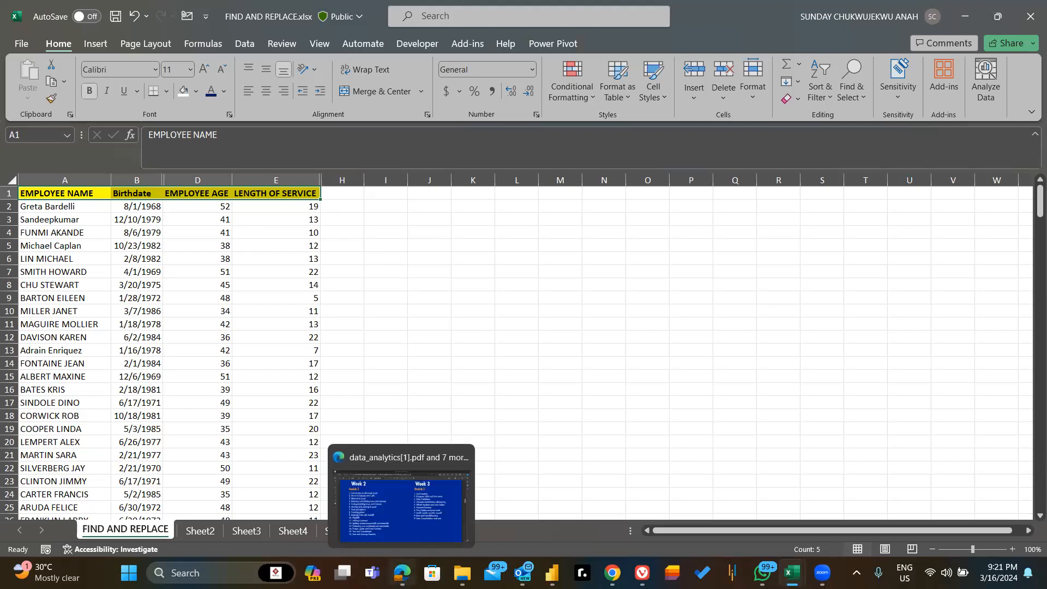
click(384, 480)
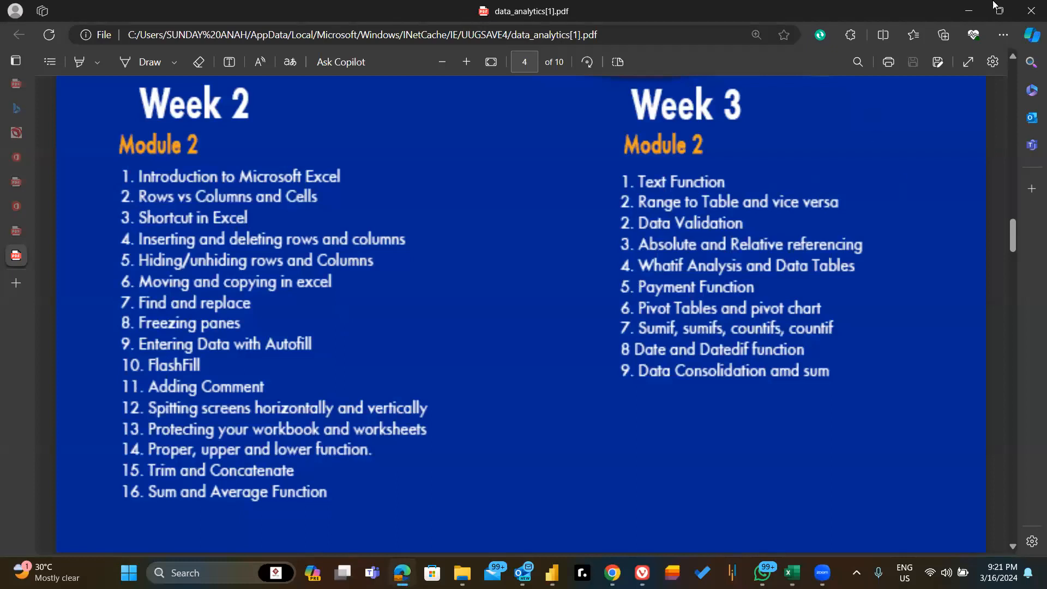
click(905, 504)
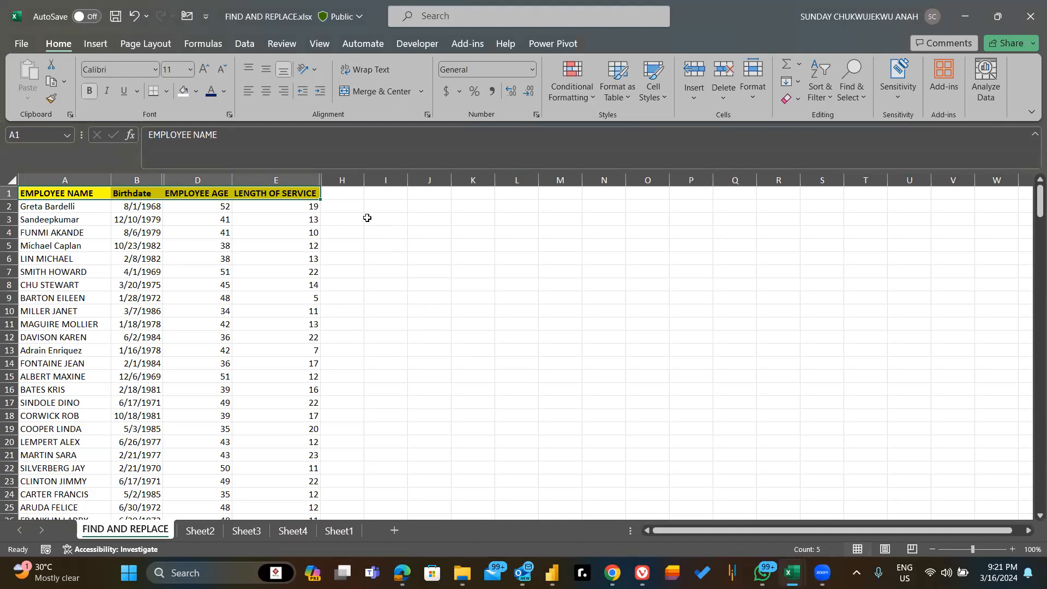
- Select all unused columns from H through the sheet's last column XFD and hide them
click(352, 180)
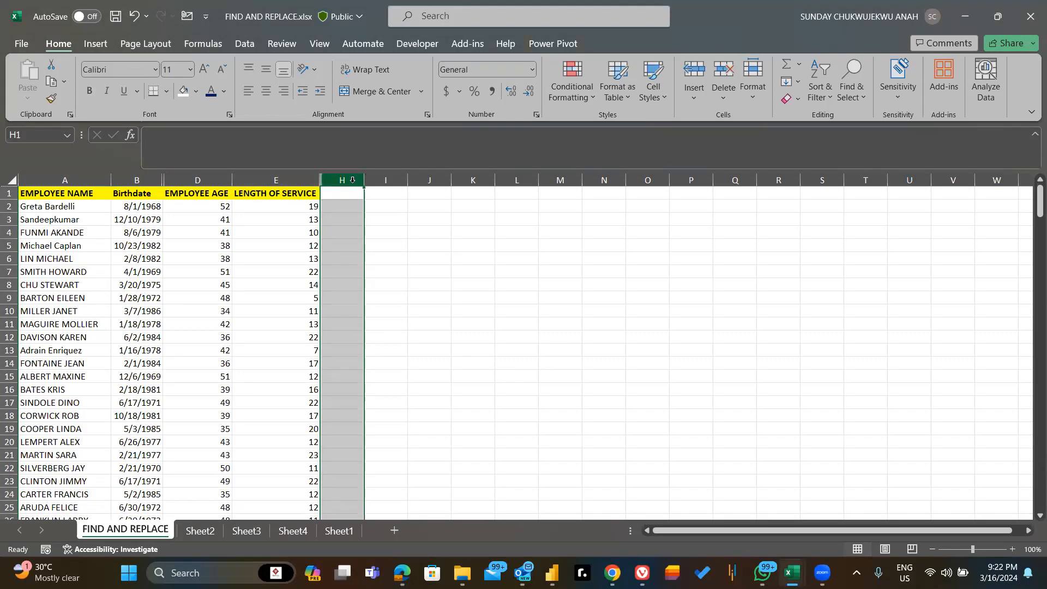
scroll(322, 349, down, 20)
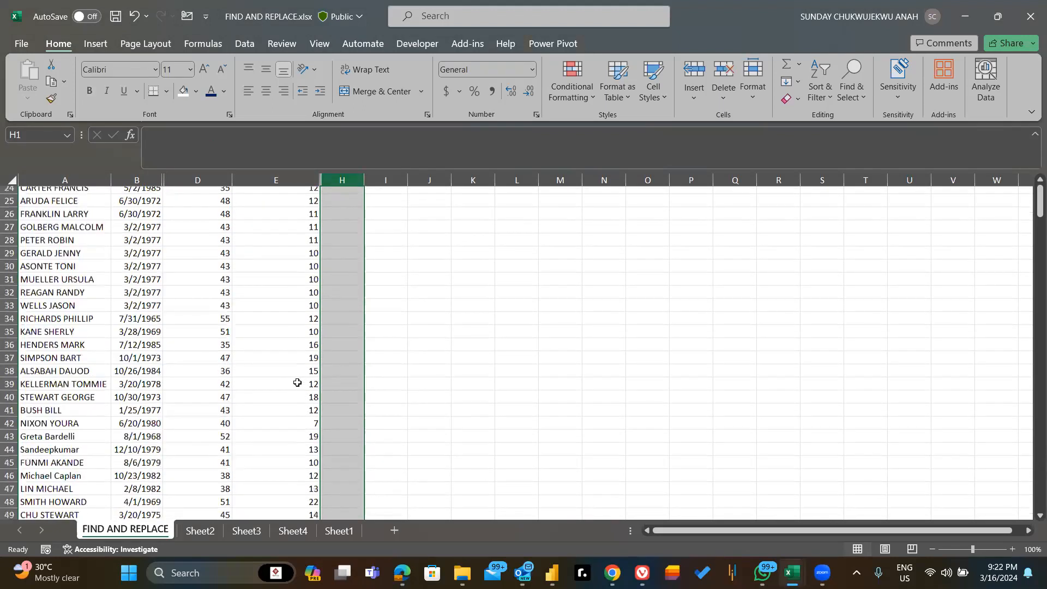
scroll(309, 338, up, 20)
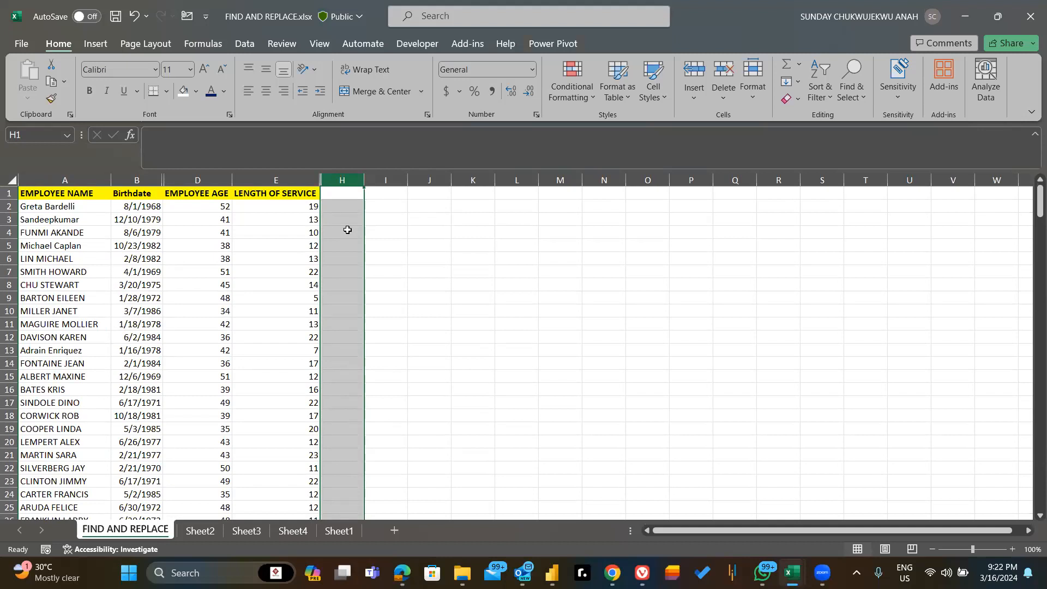
click(387, 179)
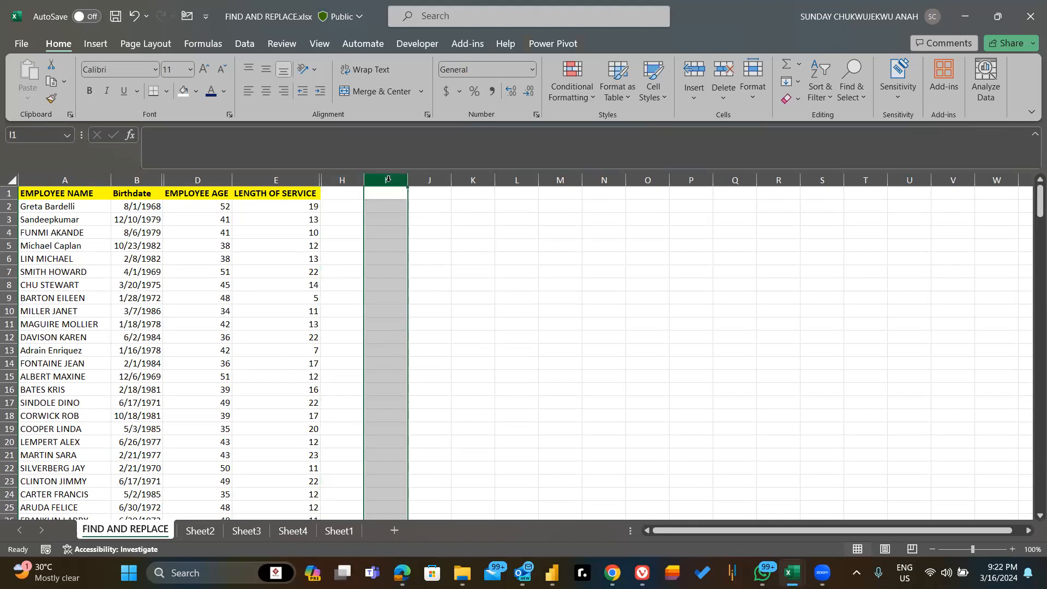
click(345, 176)
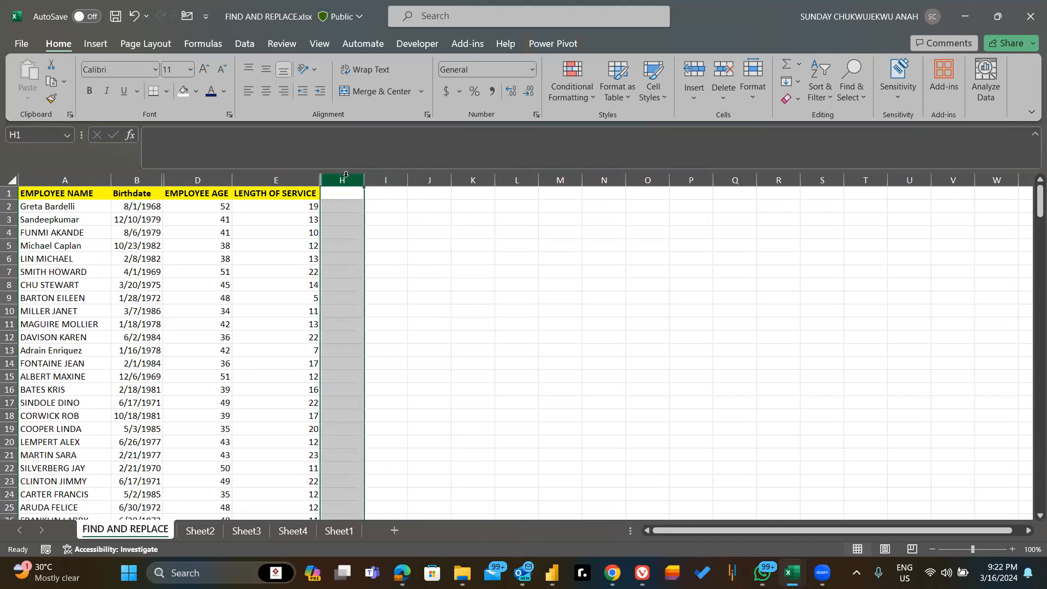
key(ctrl+shift+Right)
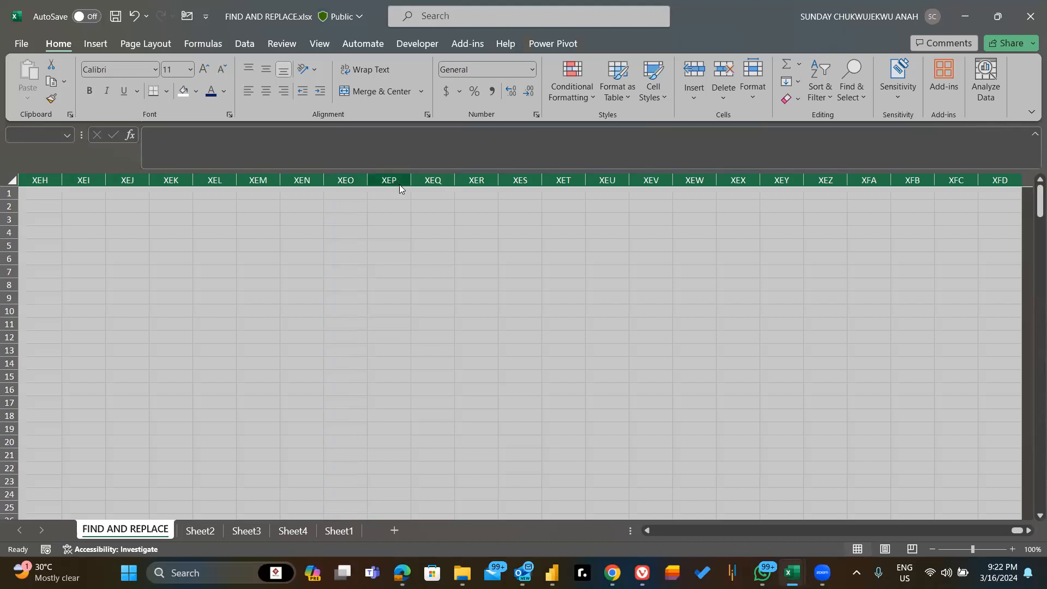
right_click(399, 184)
click(447, 423)
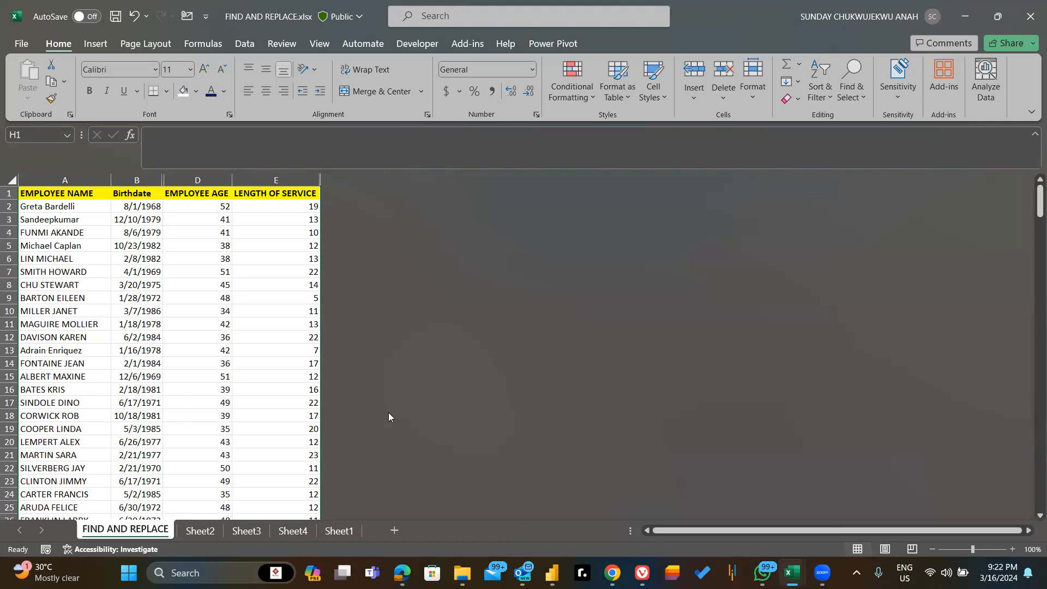
- Select all empty rows below the employee list, from row 248 to the sheet's last row, and hide them
scroll(388, 412, down, 3)
scroll(306, 356, up, 4)
scroll(477, 302, down, 20)
scroll(476, 302, up, 1)
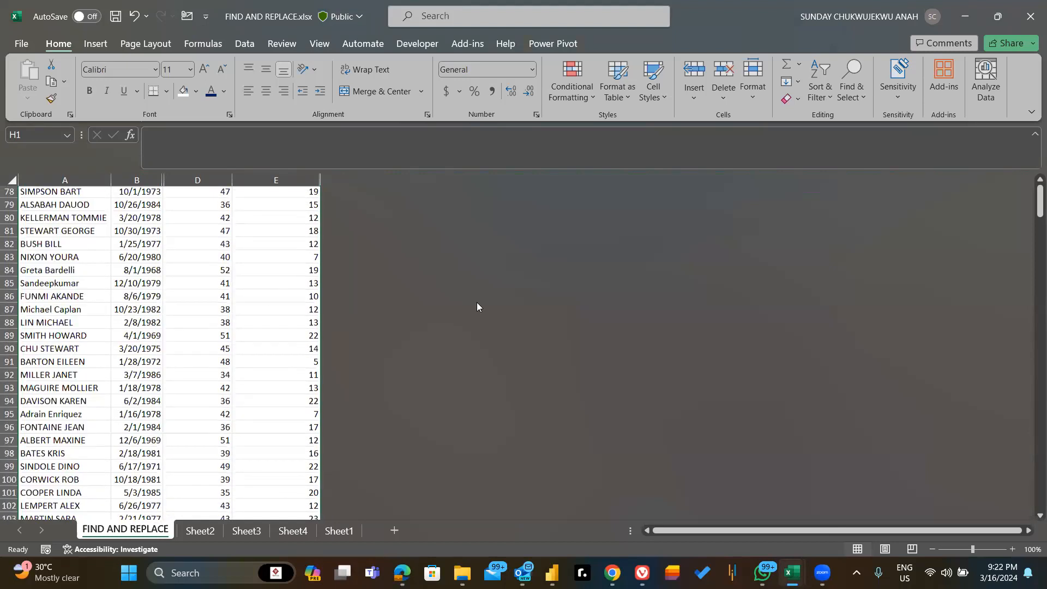
scroll(476, 302, down, 20)
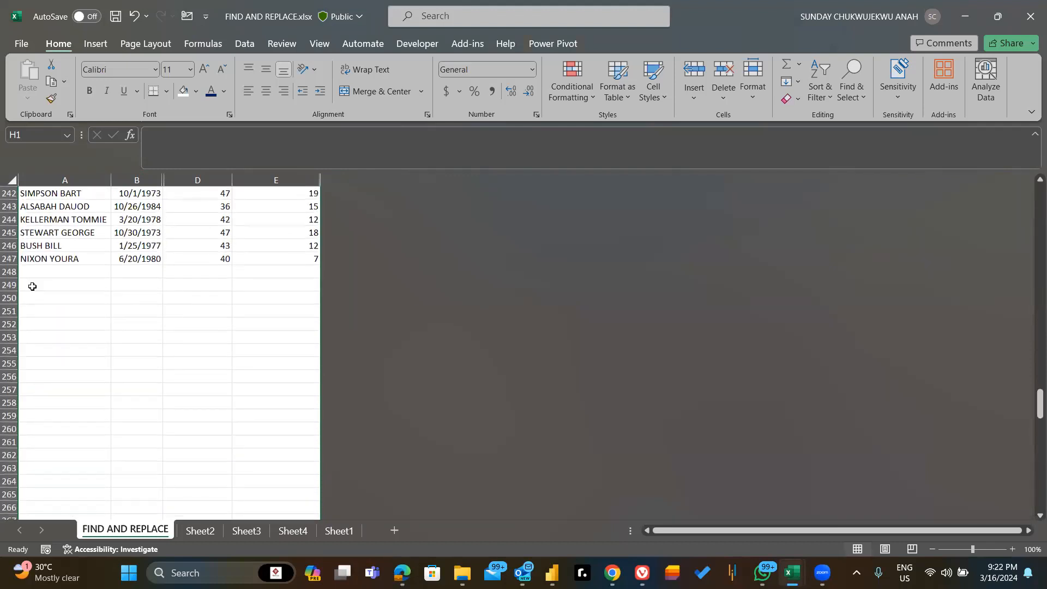
click(7, 271)
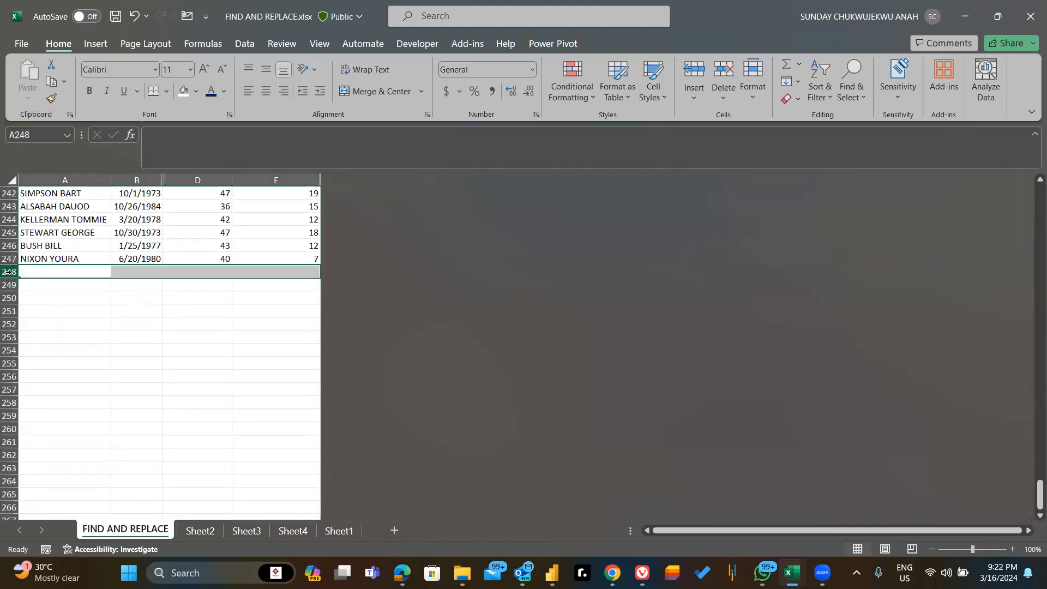
key(ctrl+shift+Down)
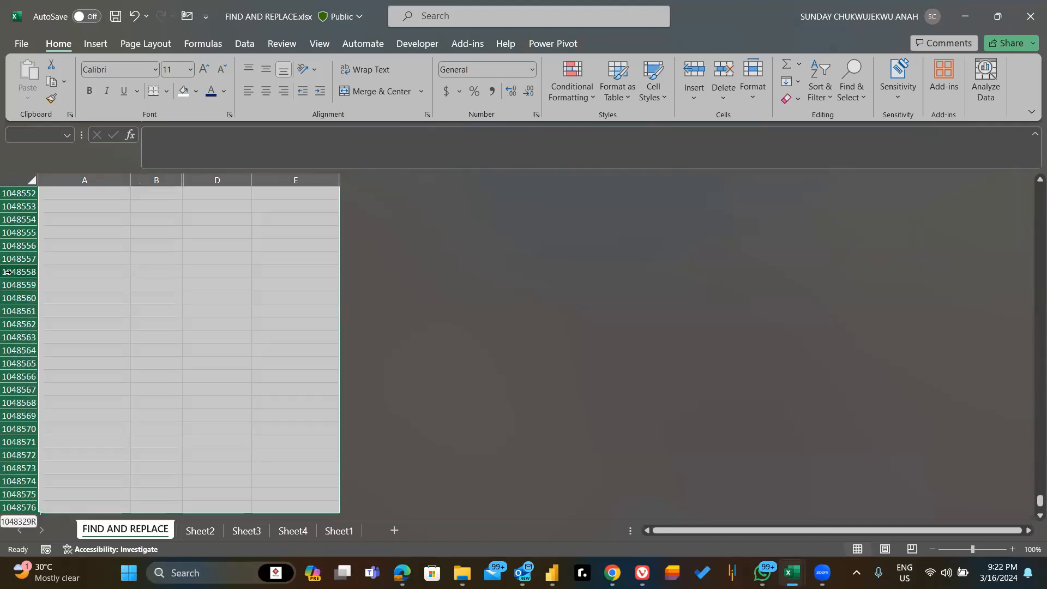
right_click(148, 286)
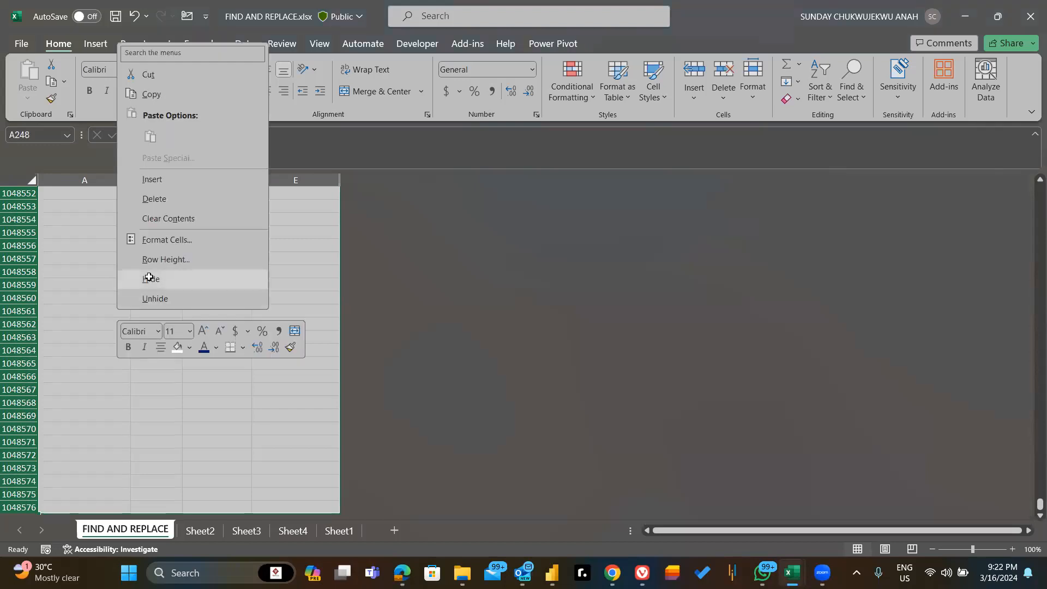
click(149, 278)
scroll(215, 318, up, 20)
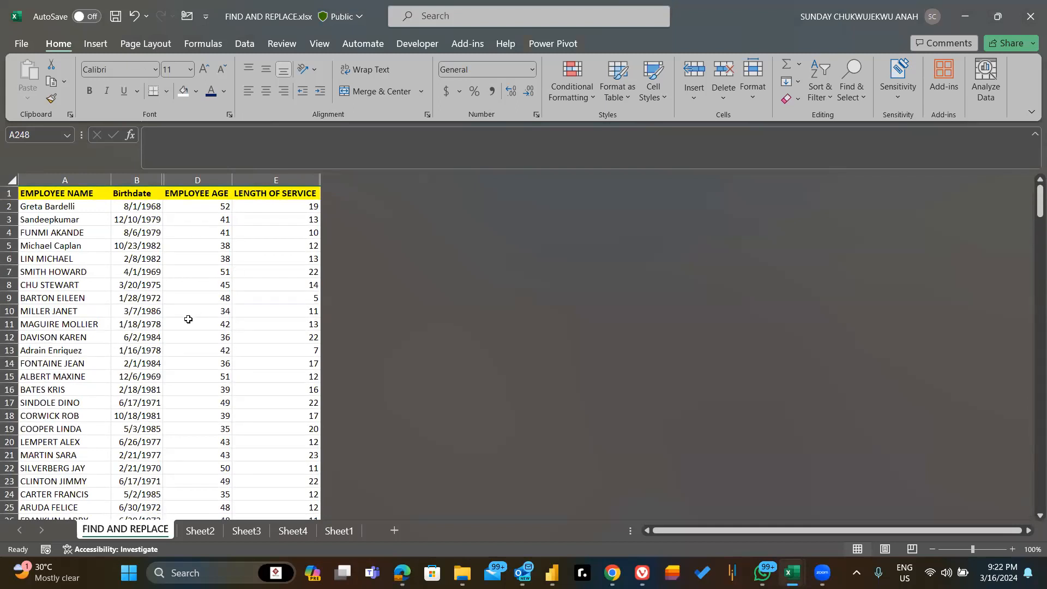
scroll(188, 319, down, 20)
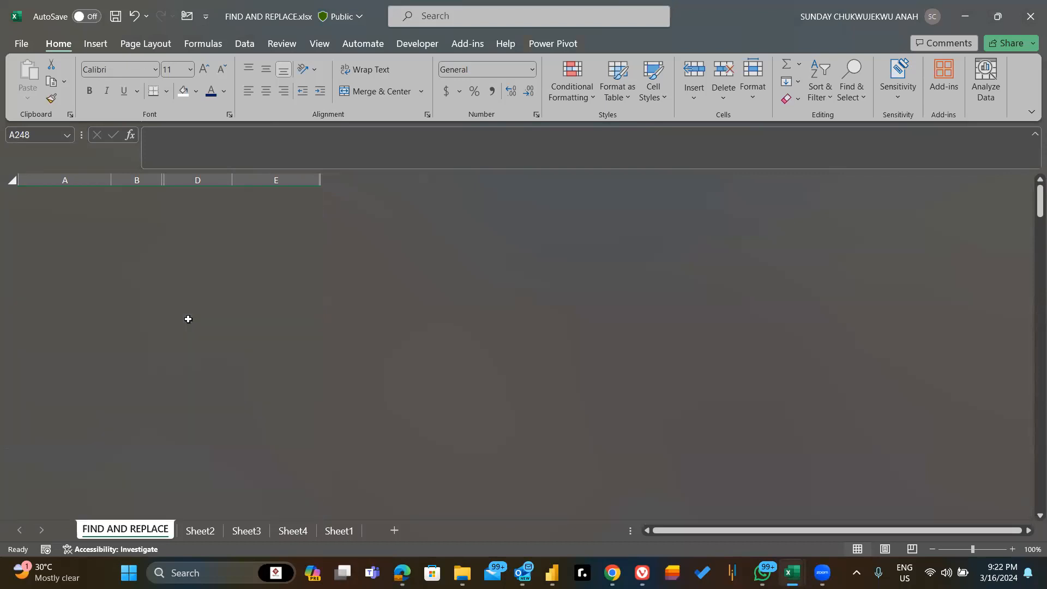
scroll(189, 319, down, 6)
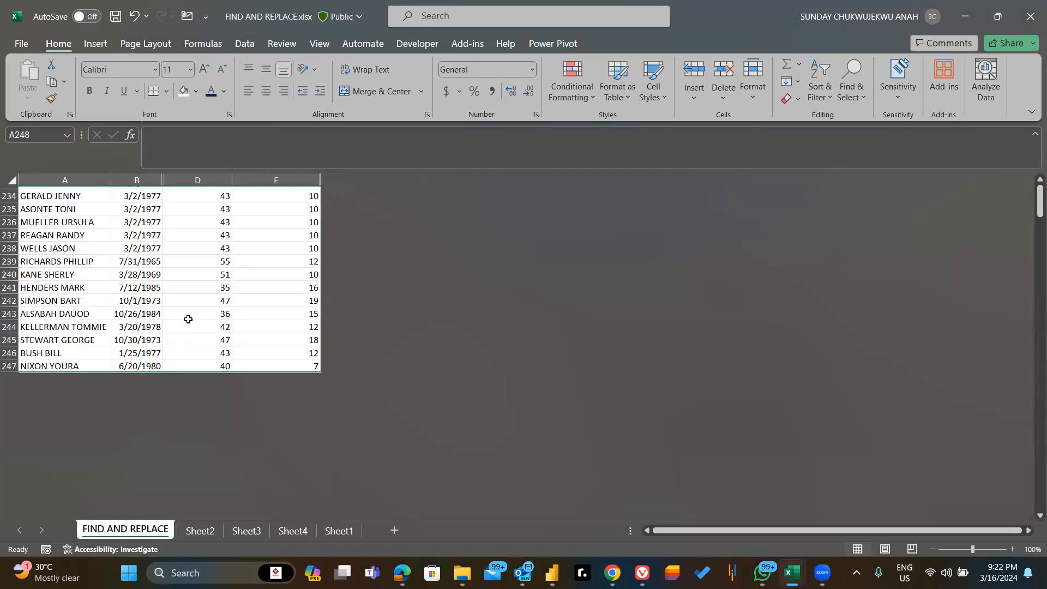
scroll(188, 319, down, 2)
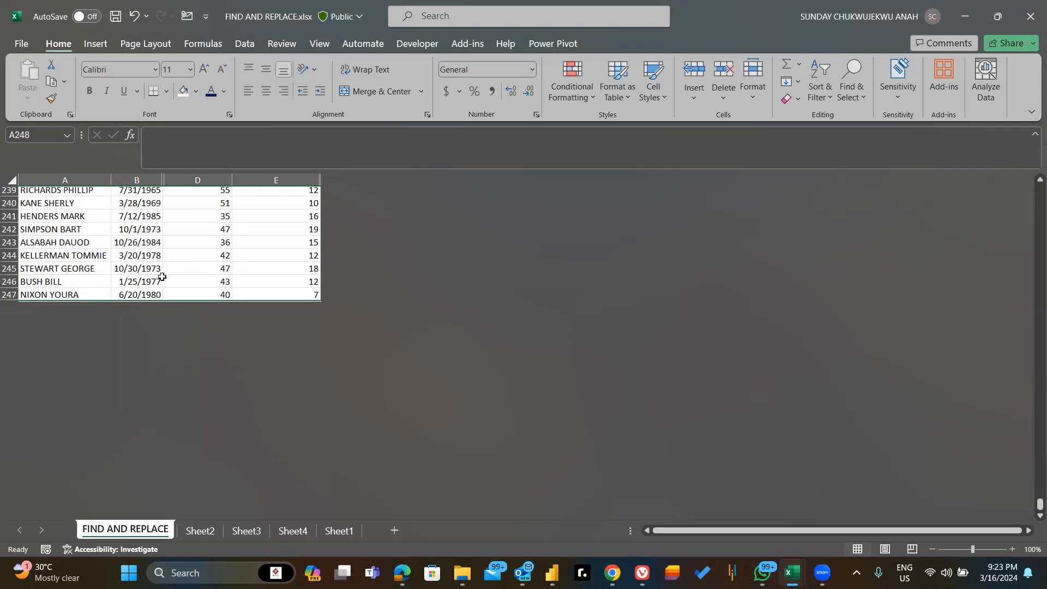
- Select the entire worksheet and unhide all of its hidden columns
scroll(162, 277, up, 20)
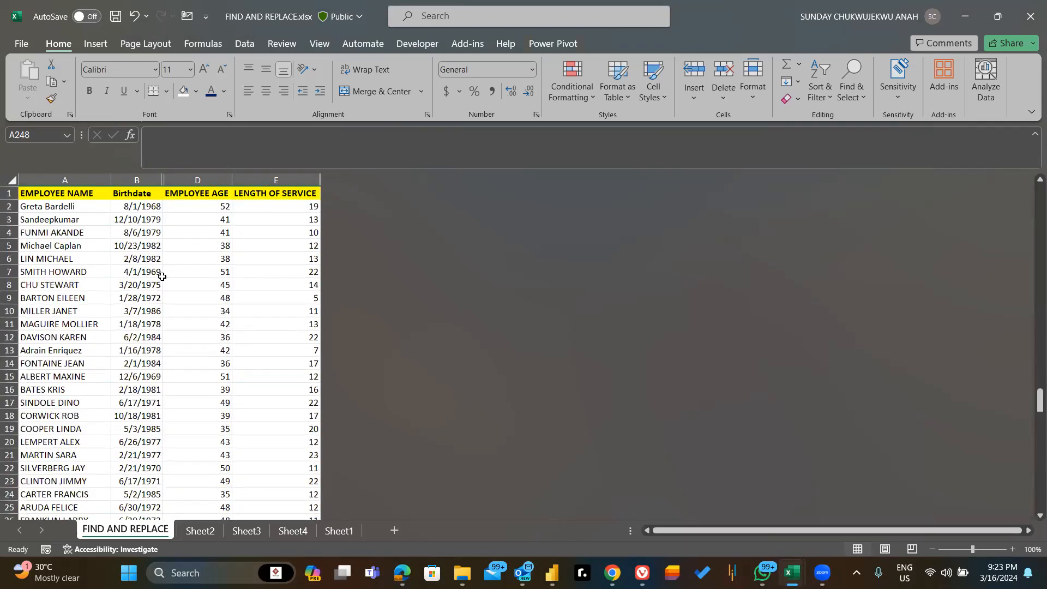
key(ctrl+a)
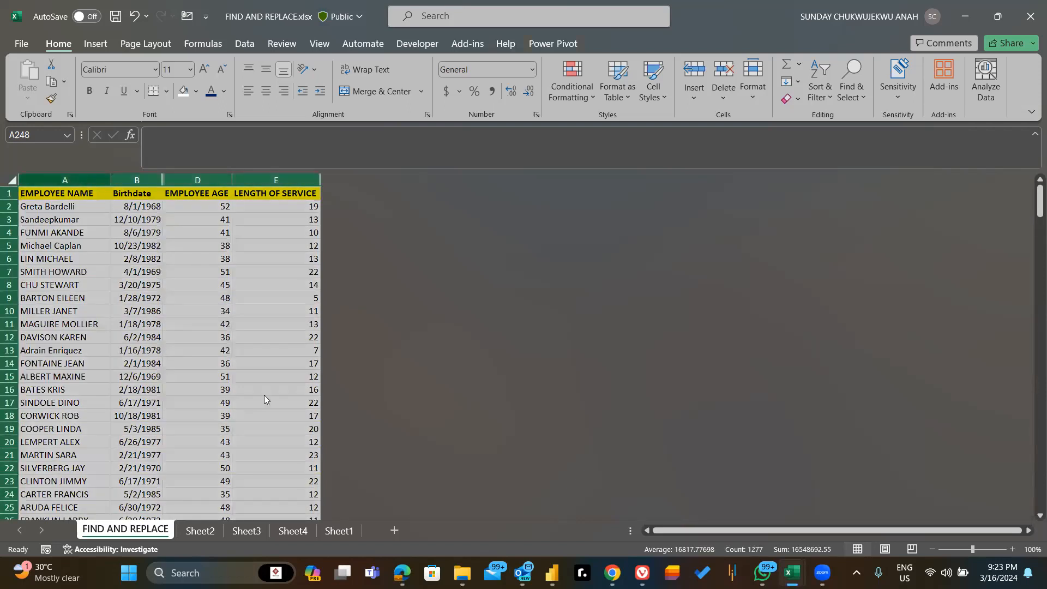
right_click(82, 188)
click(113, 438)
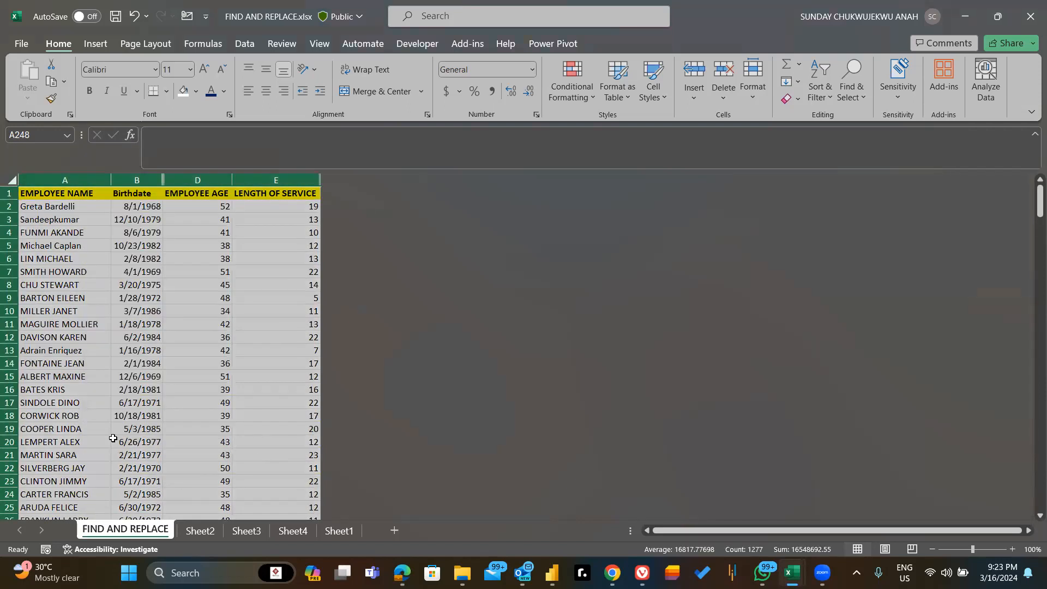
- Unhide the hidden rows below the employee list with the entire worksheet selected
scroll(205, 433, down, 10)
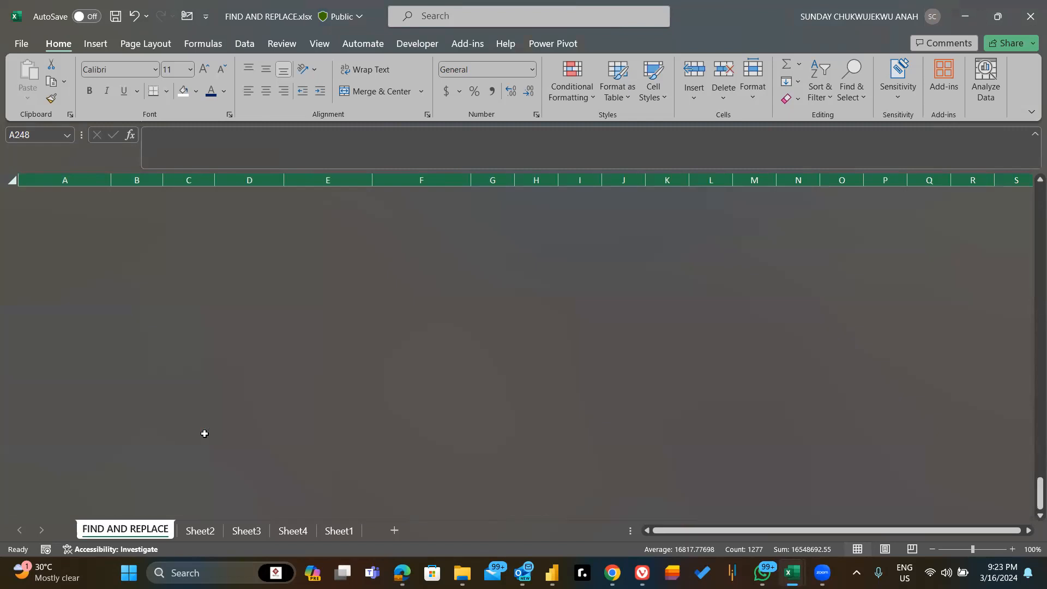
scroll(204, 433, up, 8)
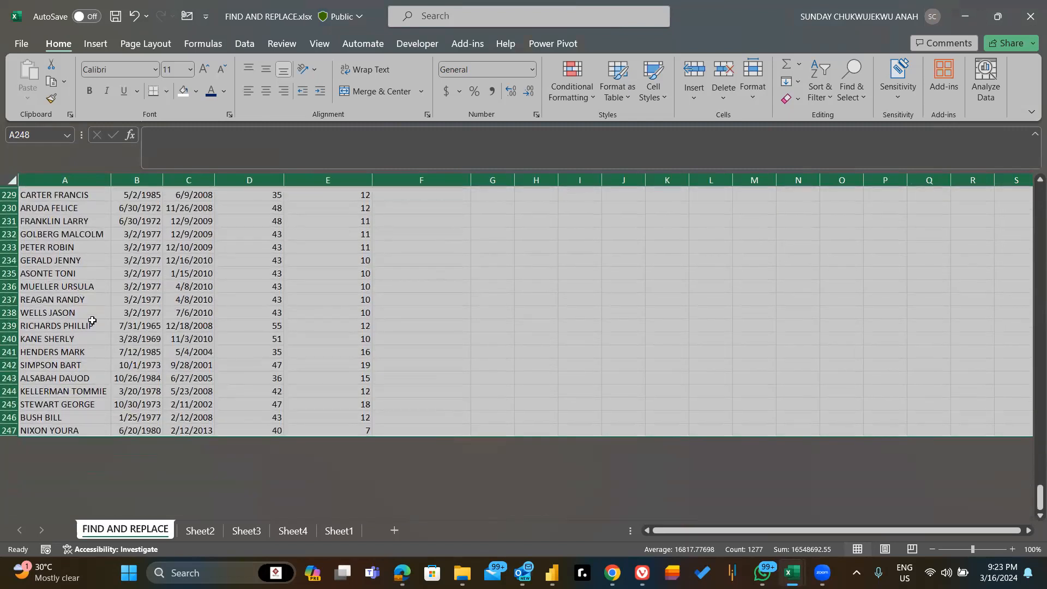
scroll(91, 320, up, 1)
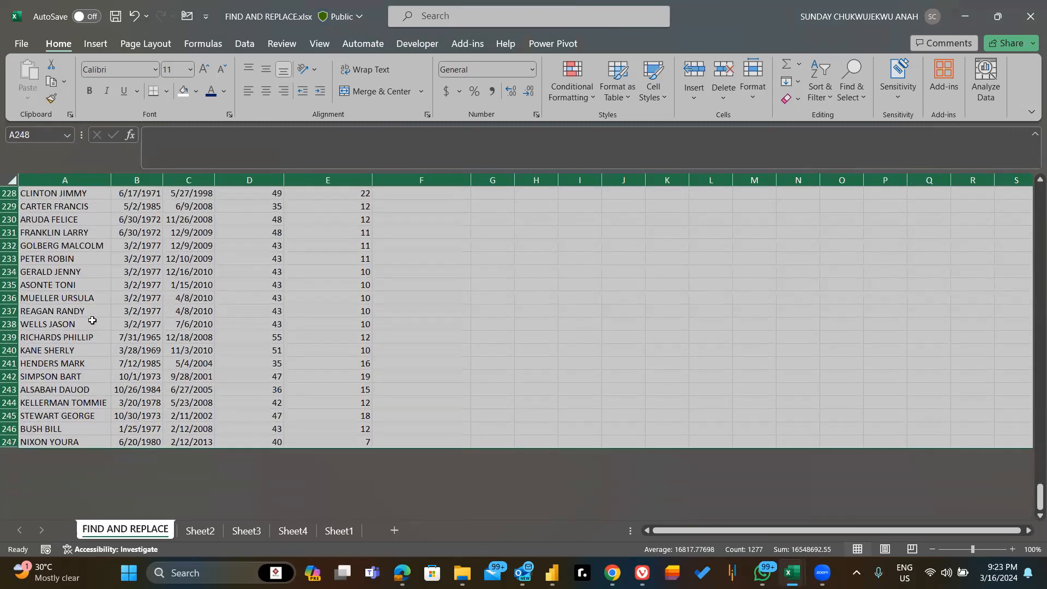
right_click(60, 282)
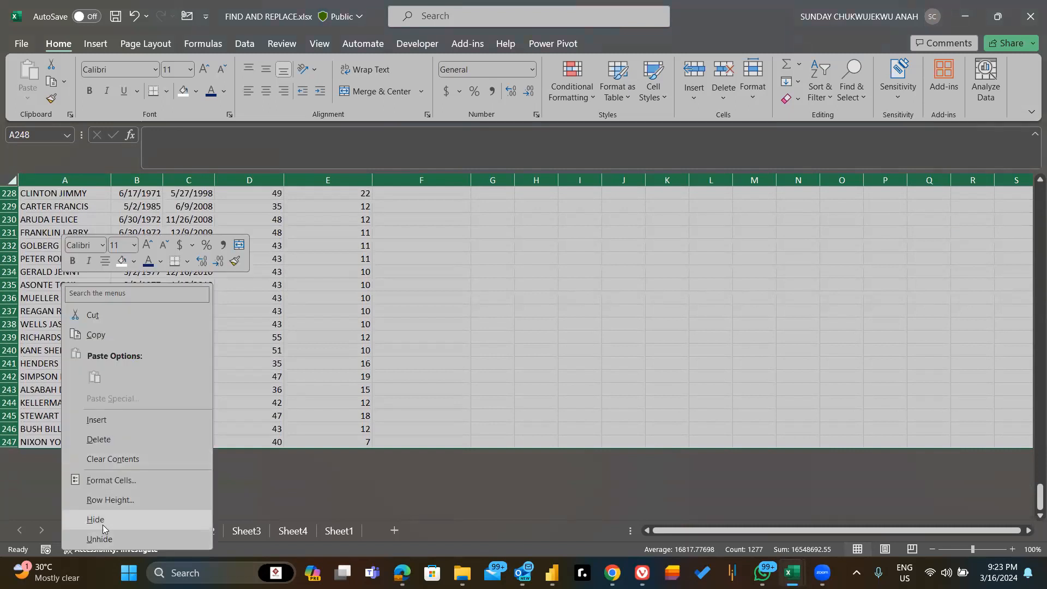
click(99, 539)
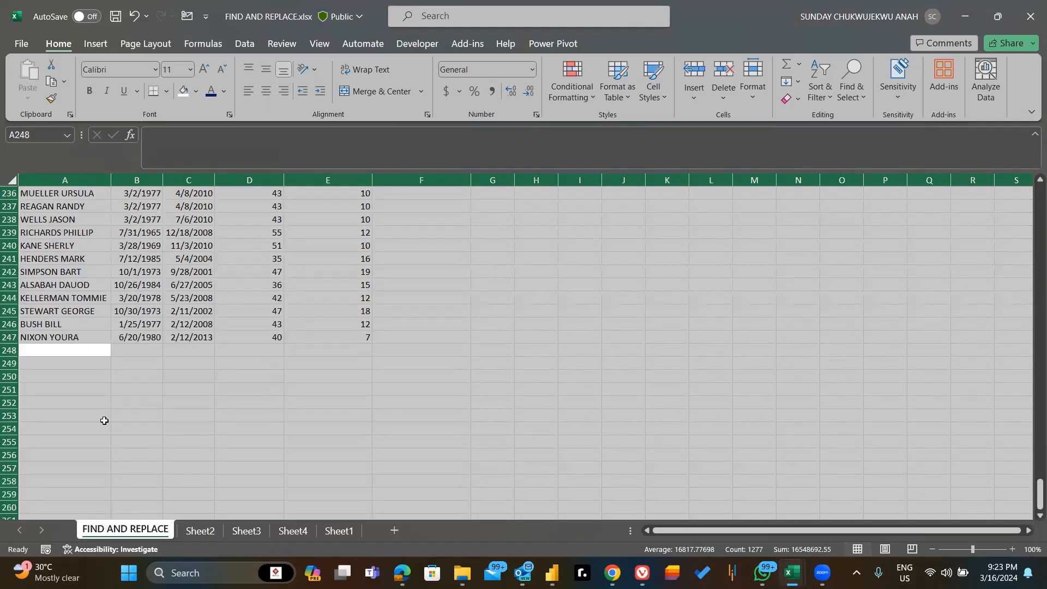
- Hide all empty rows from row 248 to the sheet's last row, check the employee list, and undo the hiding
click(9, 350)
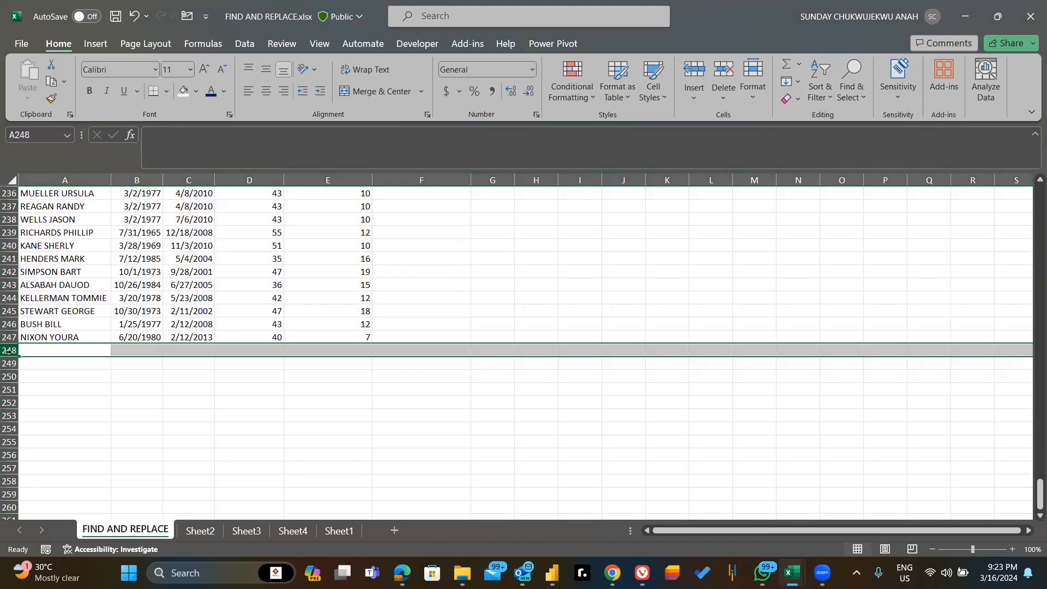
key(ctrl+shift+Down)
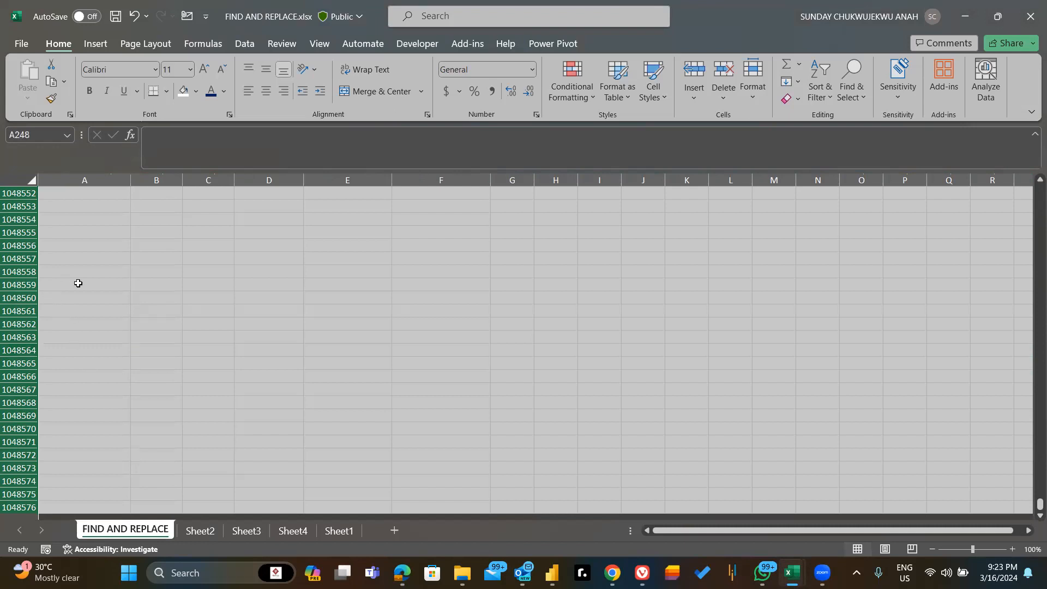
right_click(23, 280)
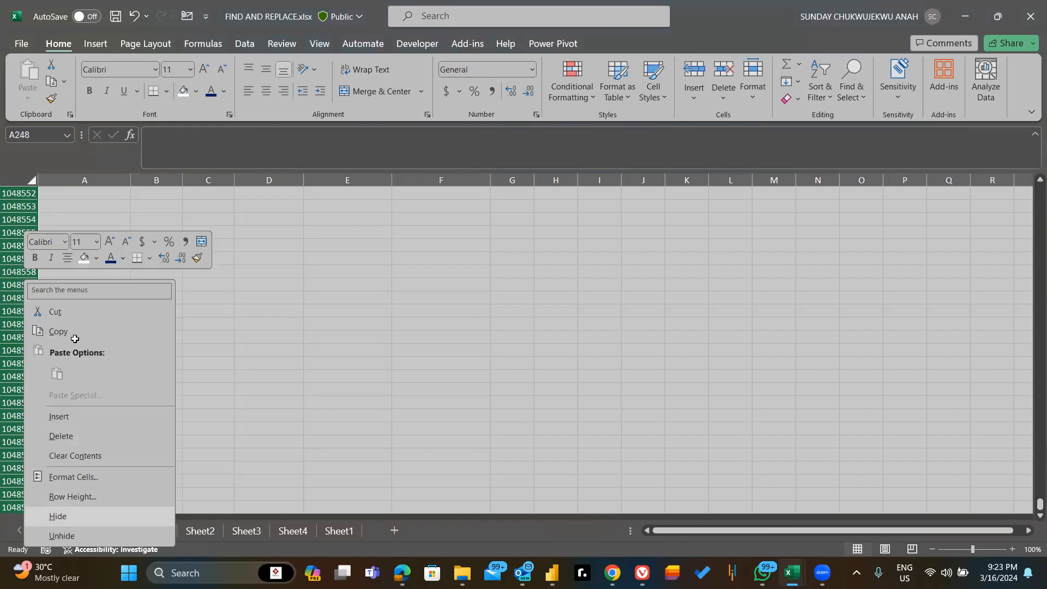
key(h)
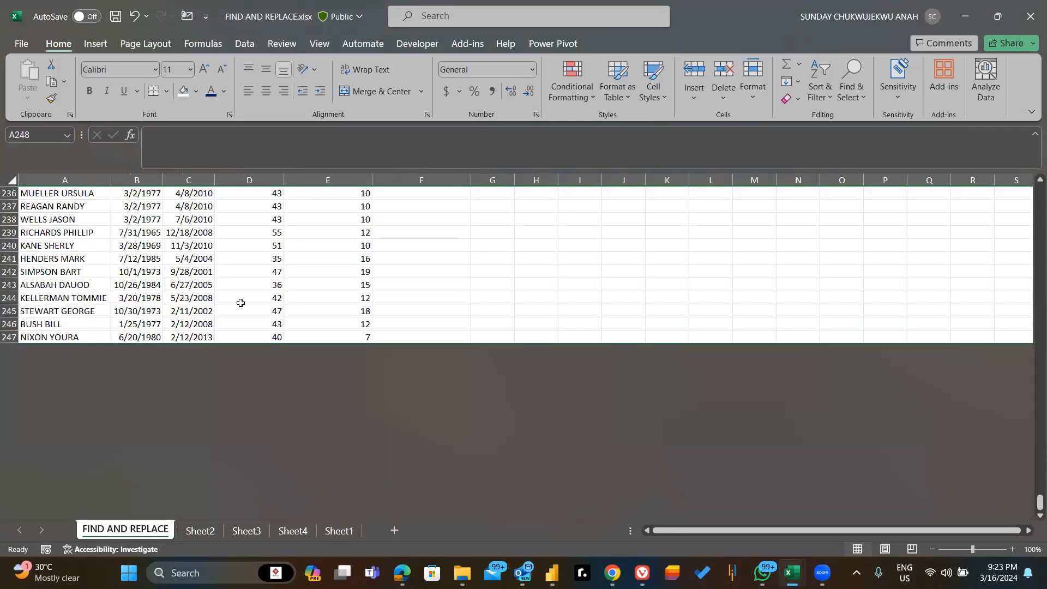
scroll(241, 302, up, 10)
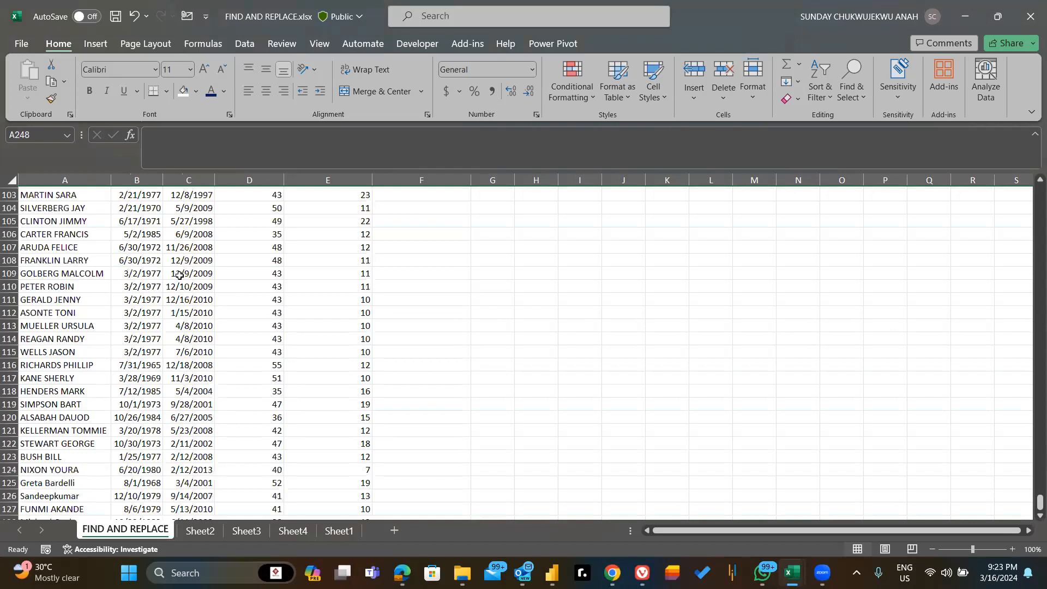
scroll(175, 273, up, 20)
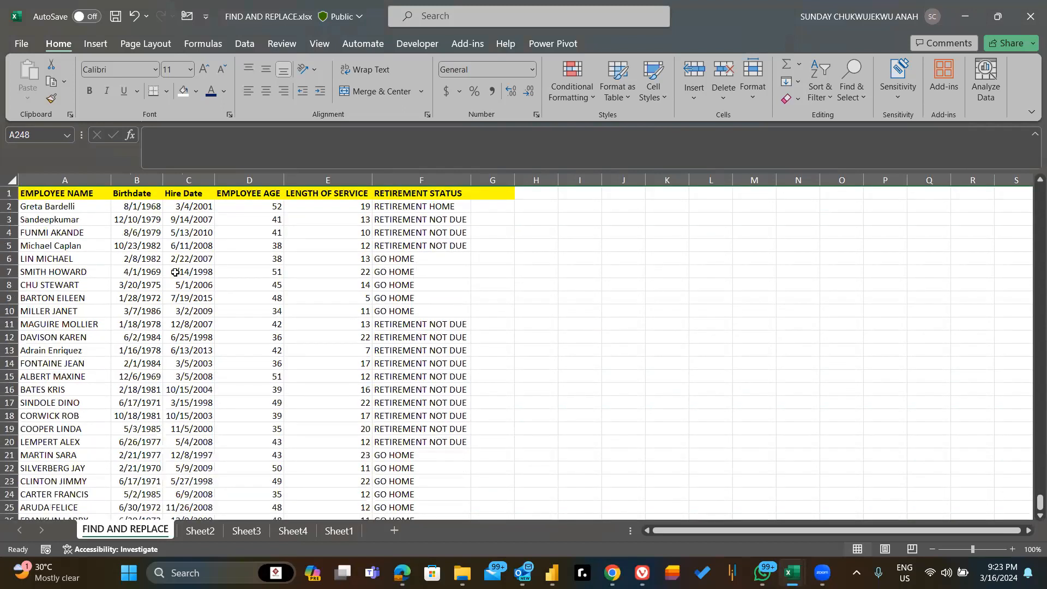
scroll(175, 273, down, 20)
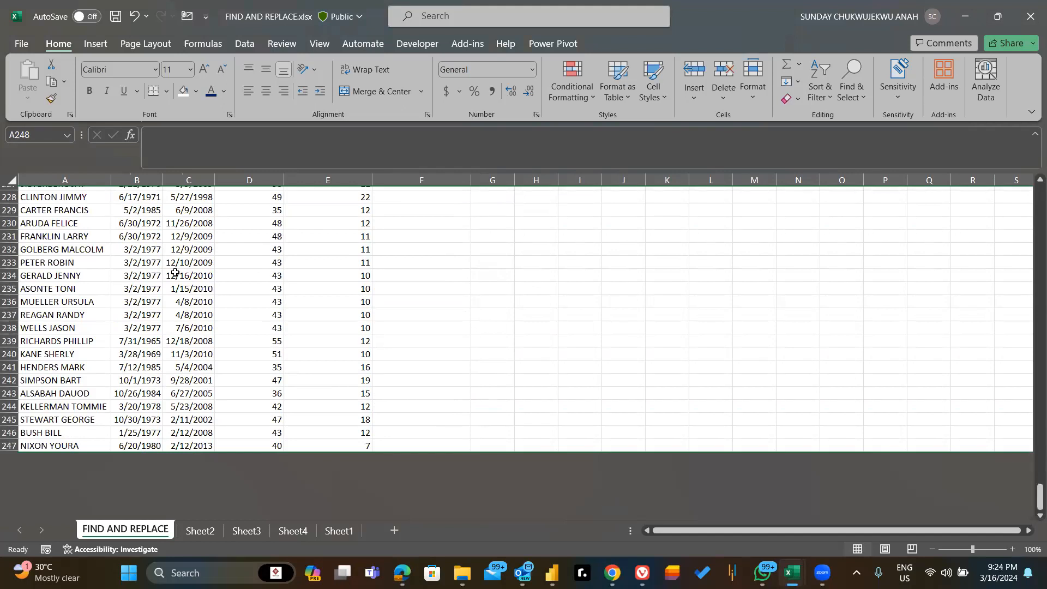
key(ctrl+z)
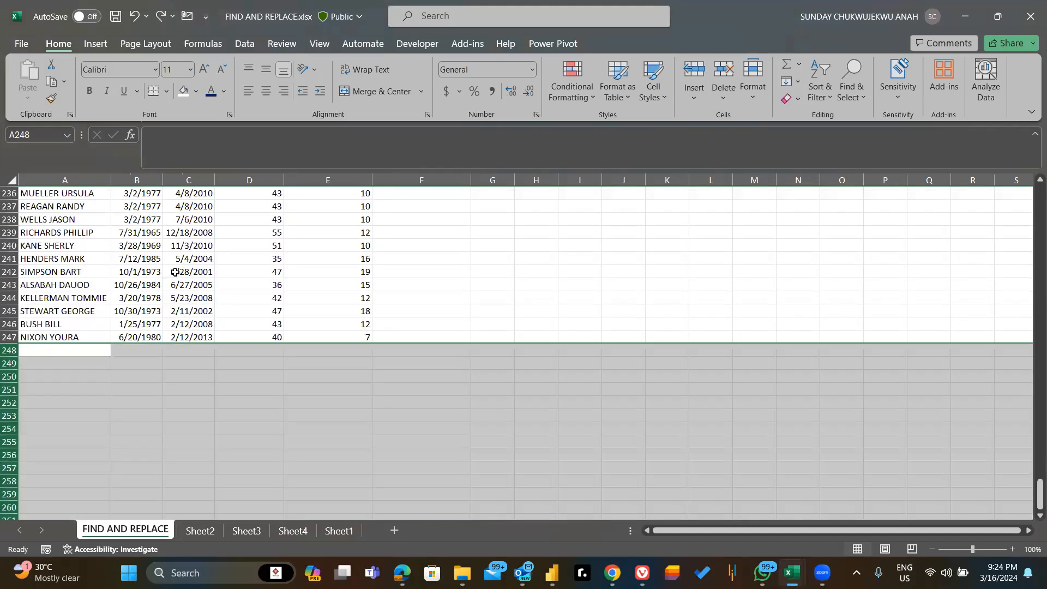
- Select all empty rows from row 248 down to row 1048576 and hide them again
click(7, 337)
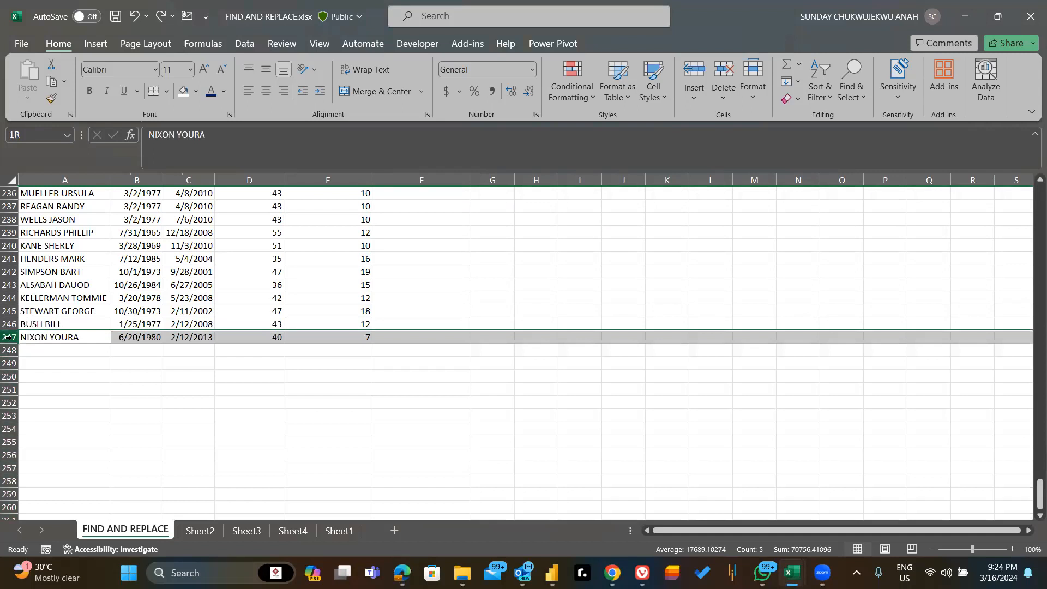
click(9, 351)
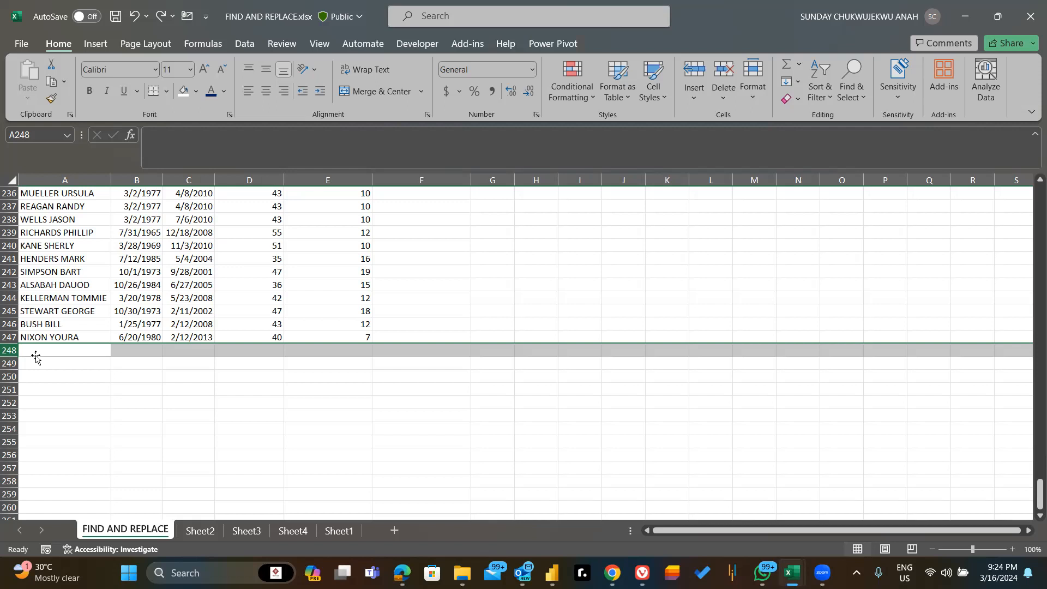
key(shift+Down)
key(shift+Down)
key(shift+Down)
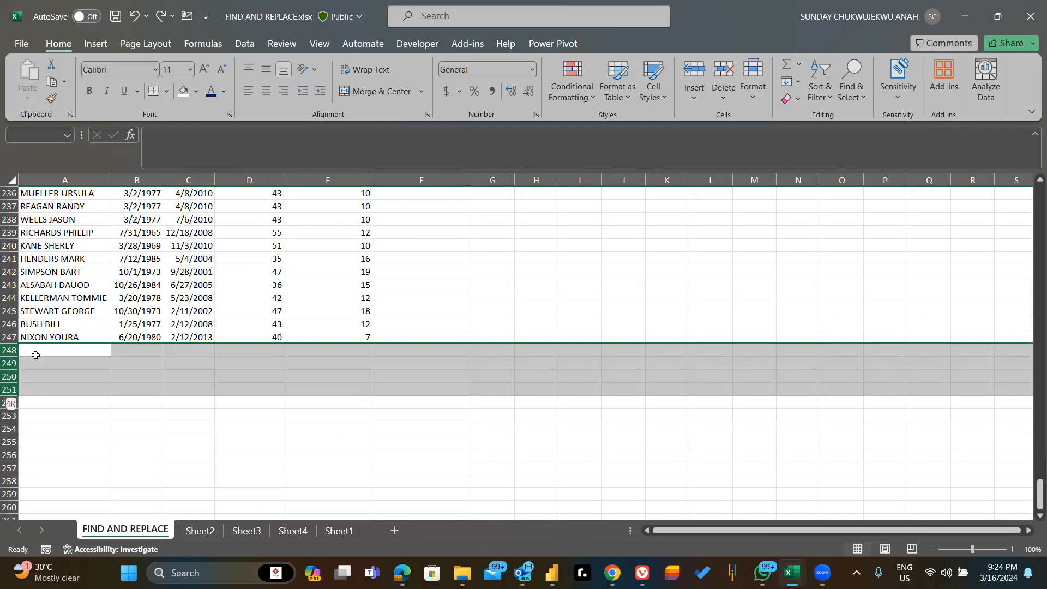
key(shift+Down)
key(shift+Down)
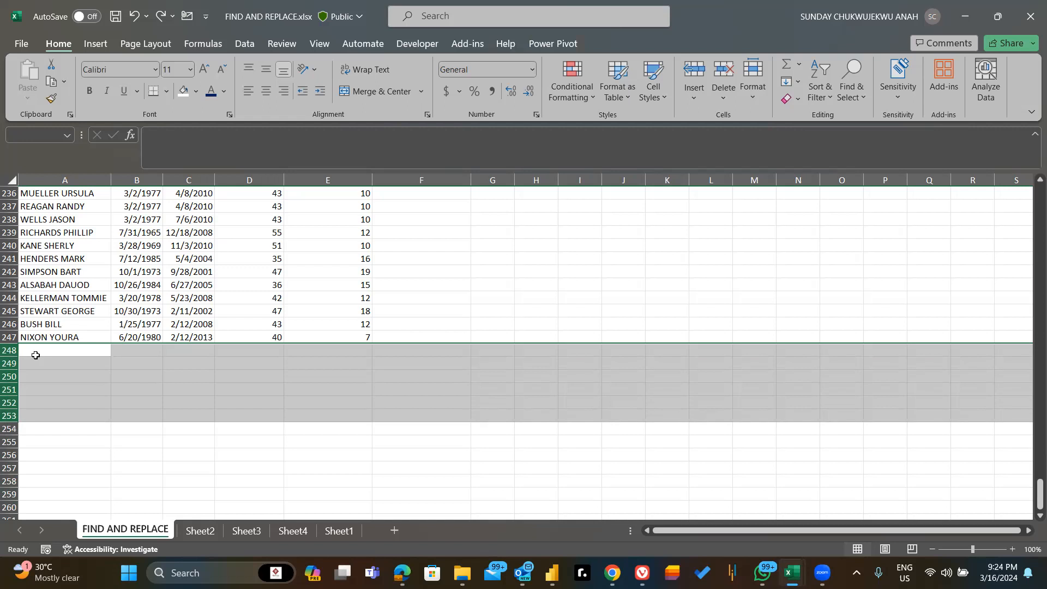
key(ctrl+shift+Down)
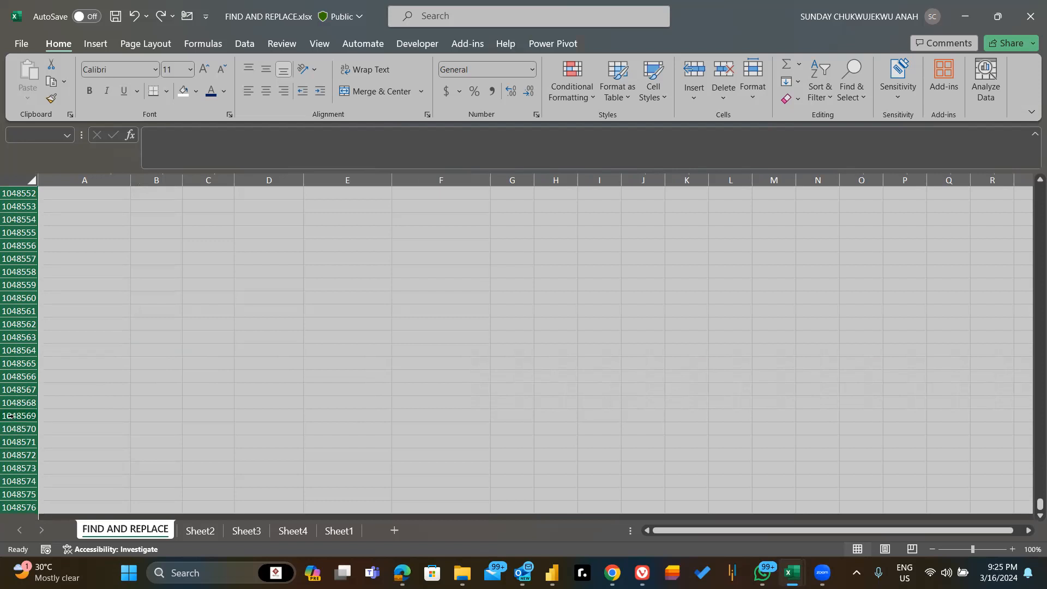
right_click(17, 377)
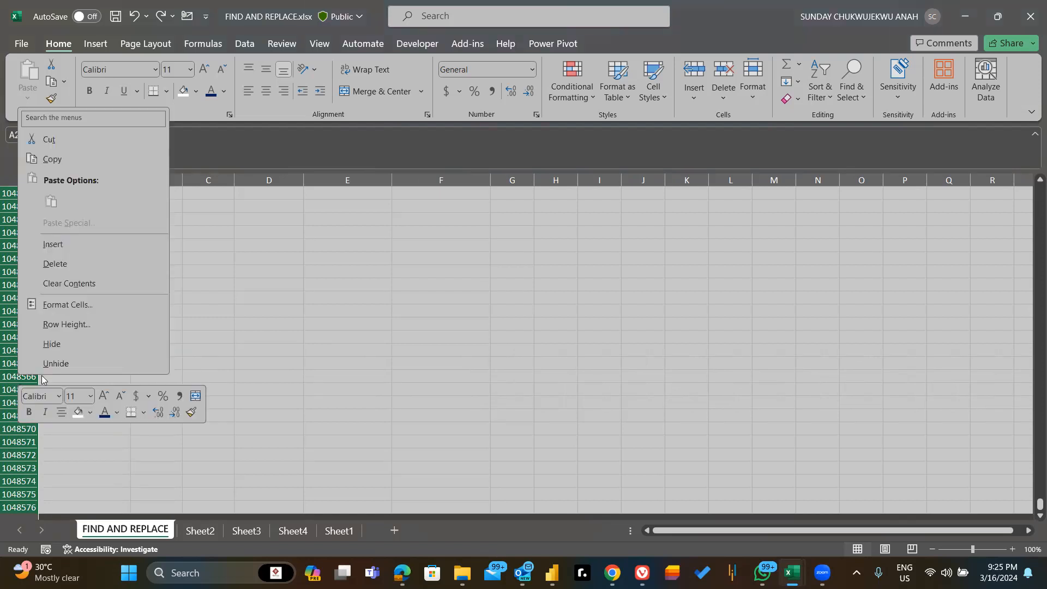
click(58, 346)
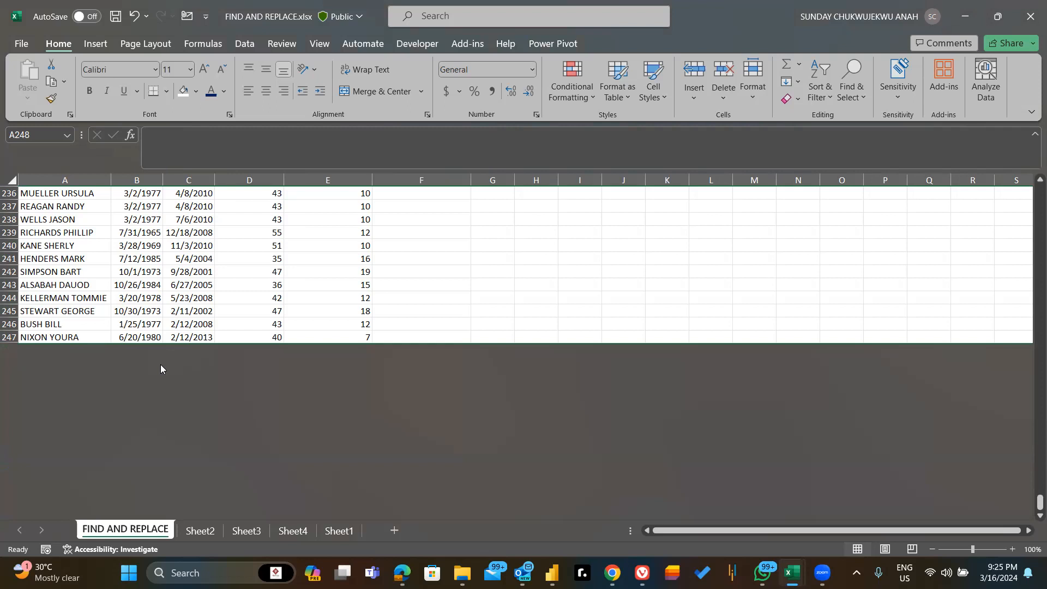
- Select all unused columns from H through XFD and hide them
scroll(160, 364, up, 20)
scroll(566, 269, up, 20)
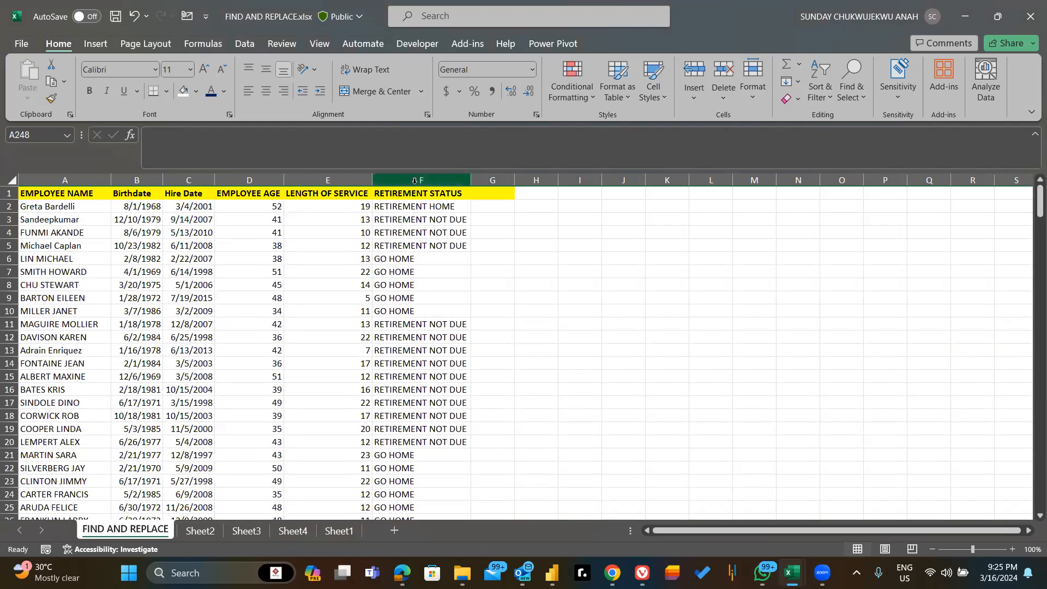
click(415, 181)
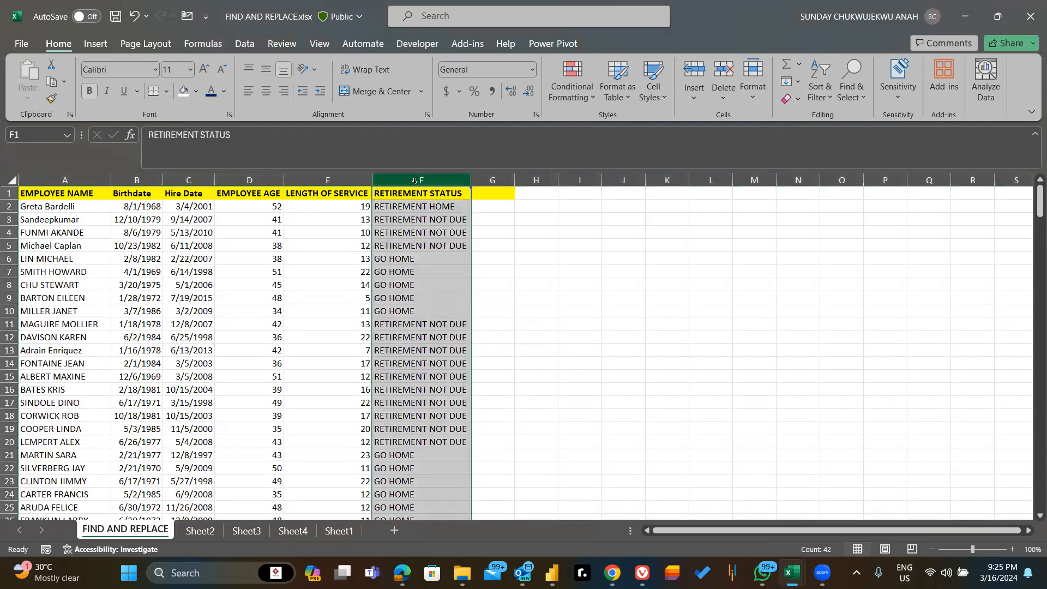
click(539, 178)
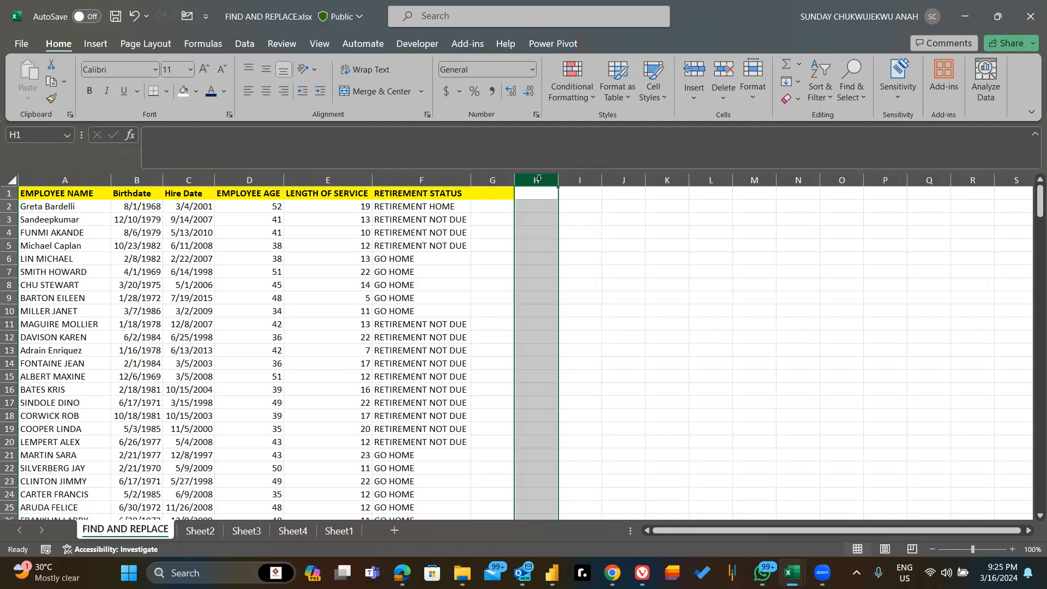
key(ctrl+shift+Right)
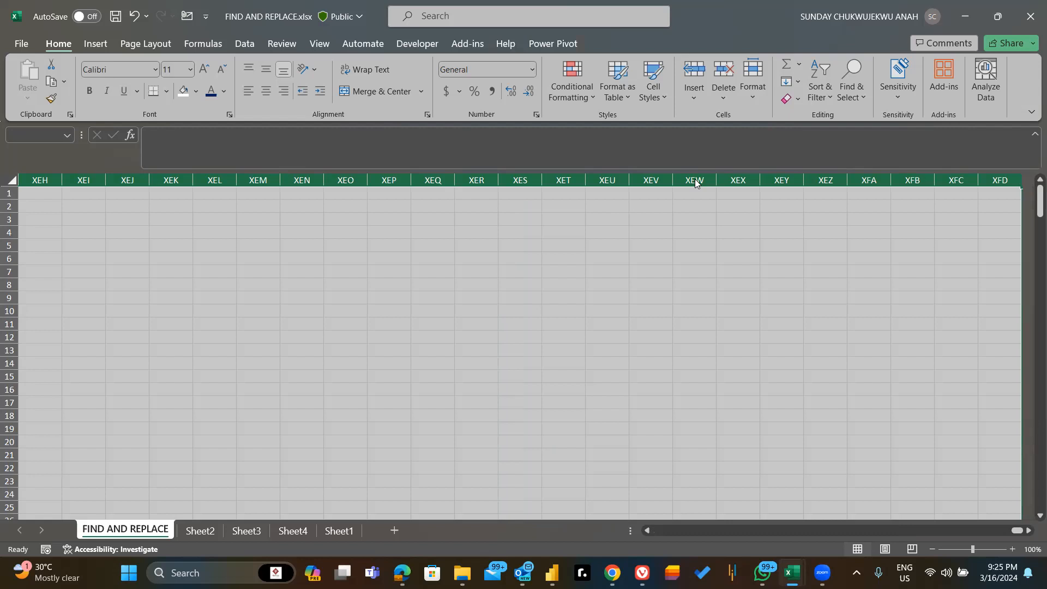
right_click(722, 414)
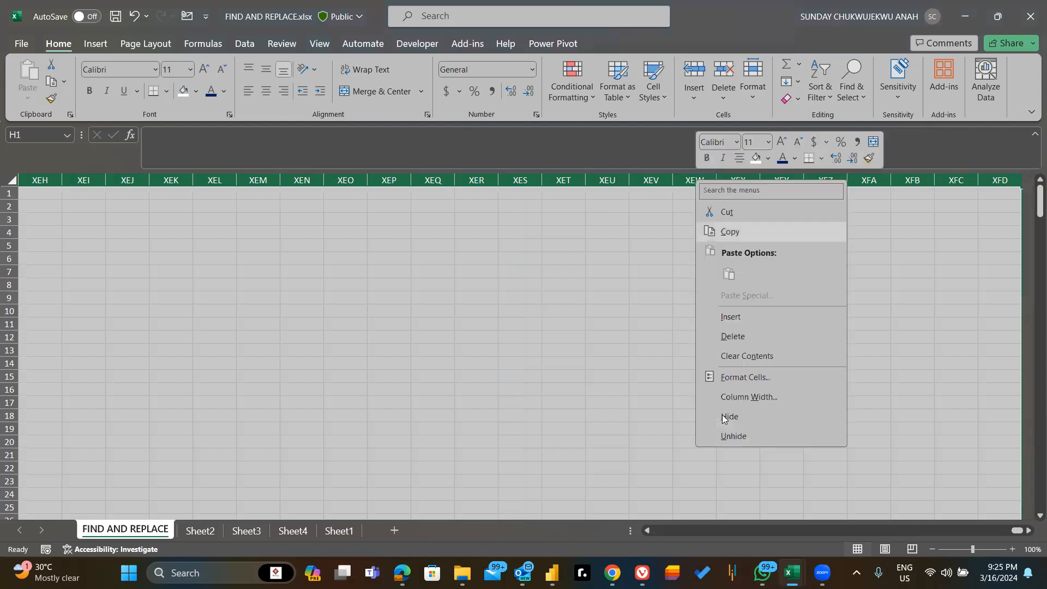
click(723, 417)
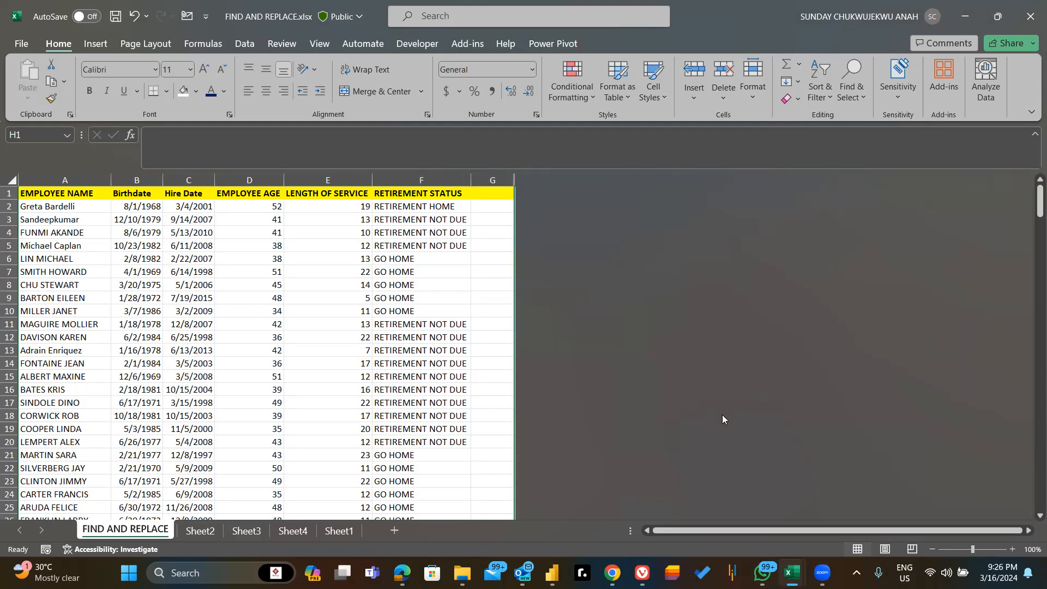
- Undo the hiding of the unused columns and of the empty rows, and select an empty cell beside the employee list
key(ctrl+z)
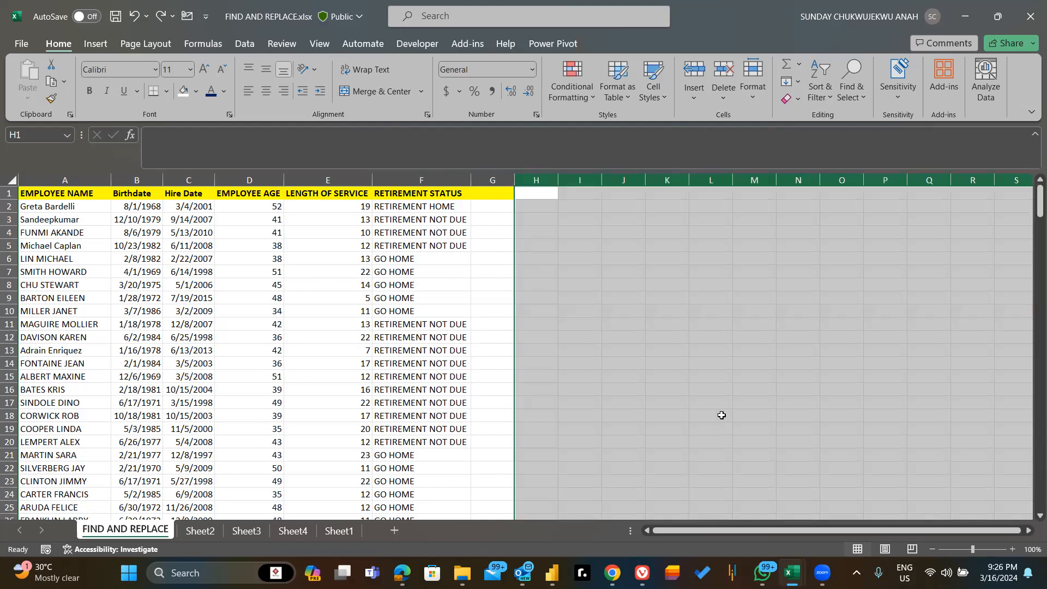
key(ctrl+z)
scroll(543, 325, up, 7)
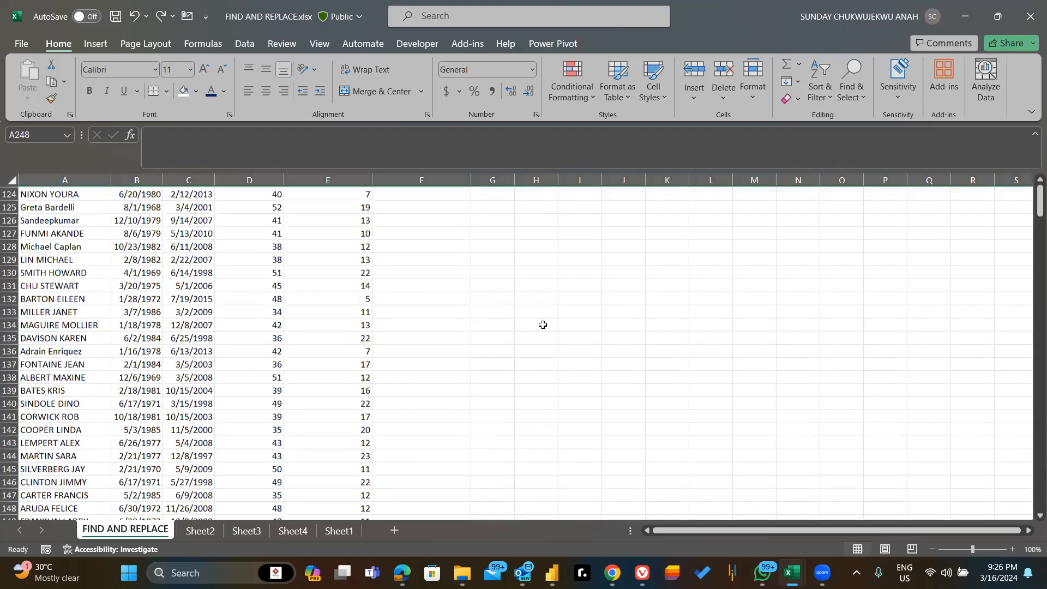
scroll(573, 233, up, 20)
click(573, 233)
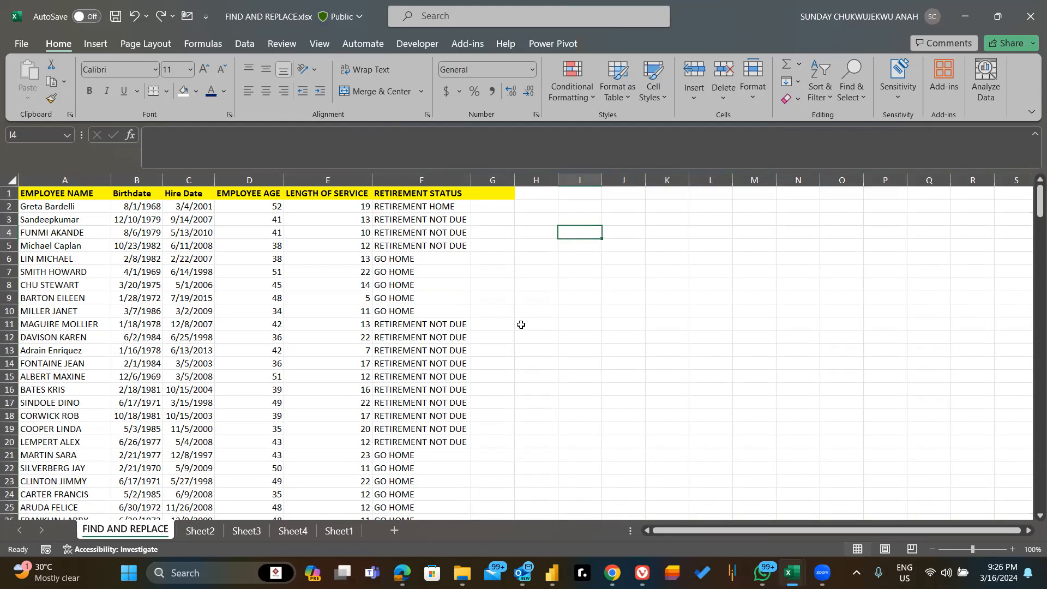
- Delete the entire RETIREMENT STATUS column F from the sheet
click(419, 177)
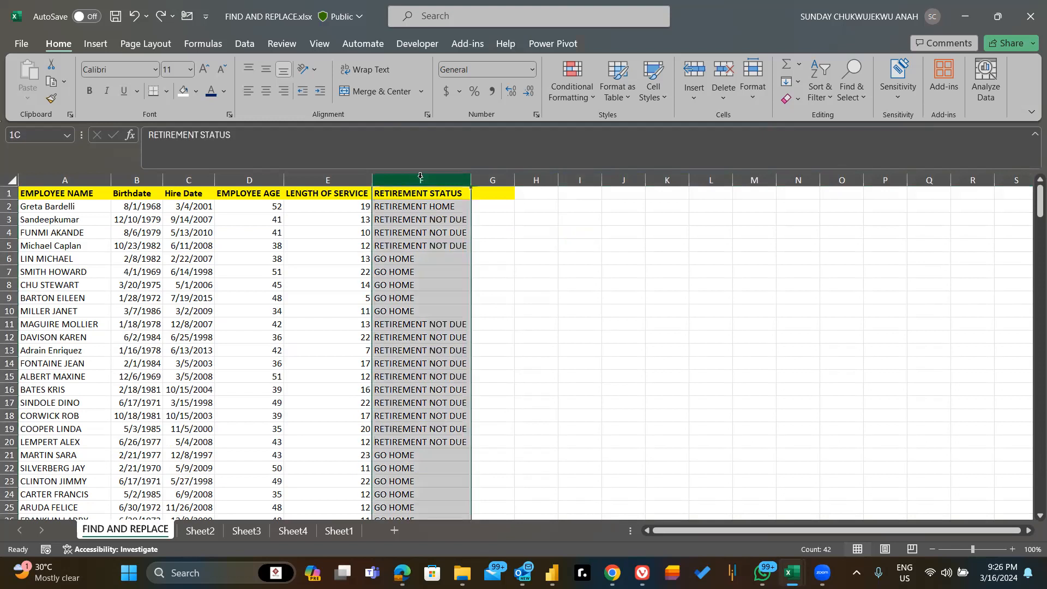
click(312, 177)
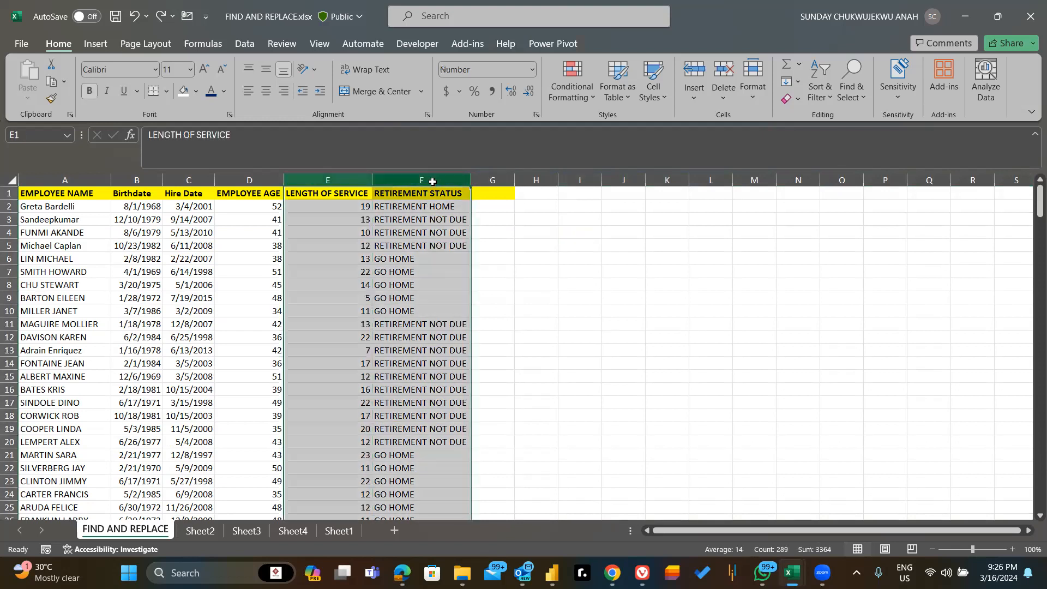
click(390, 180)
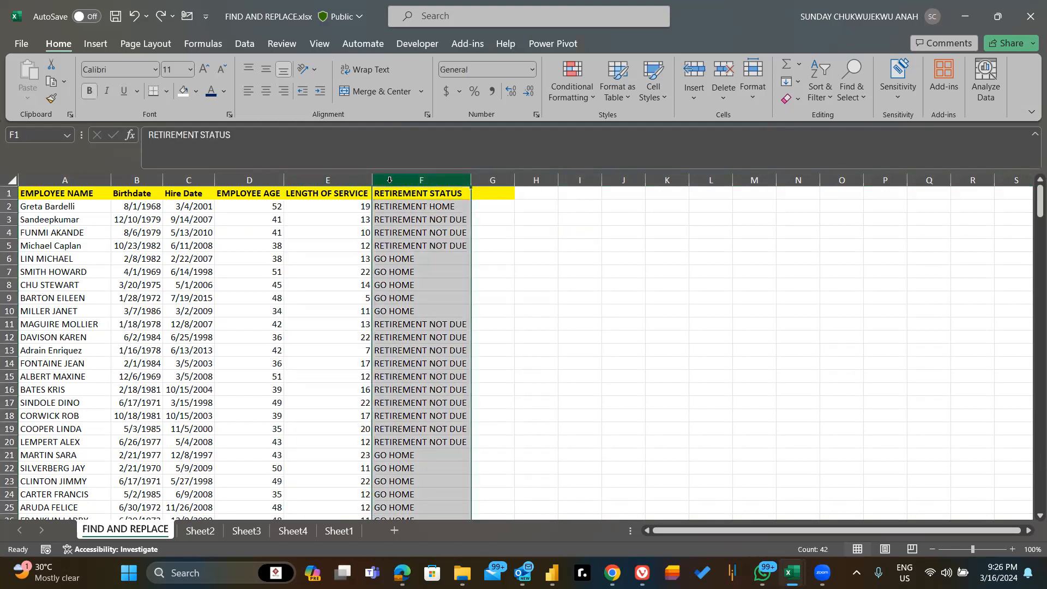
right_click(421, 182)
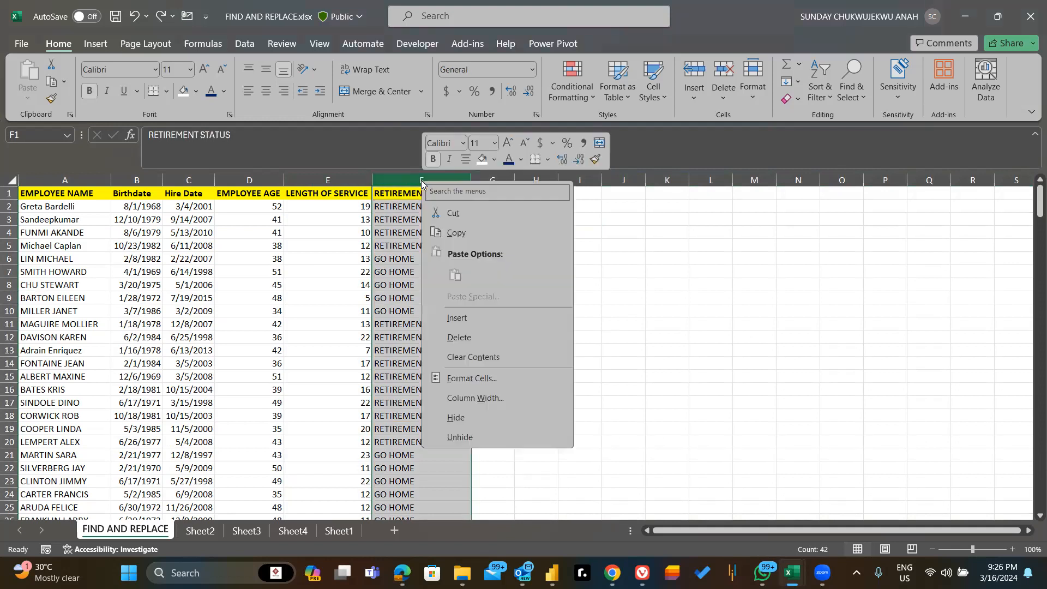
click(453, 338)
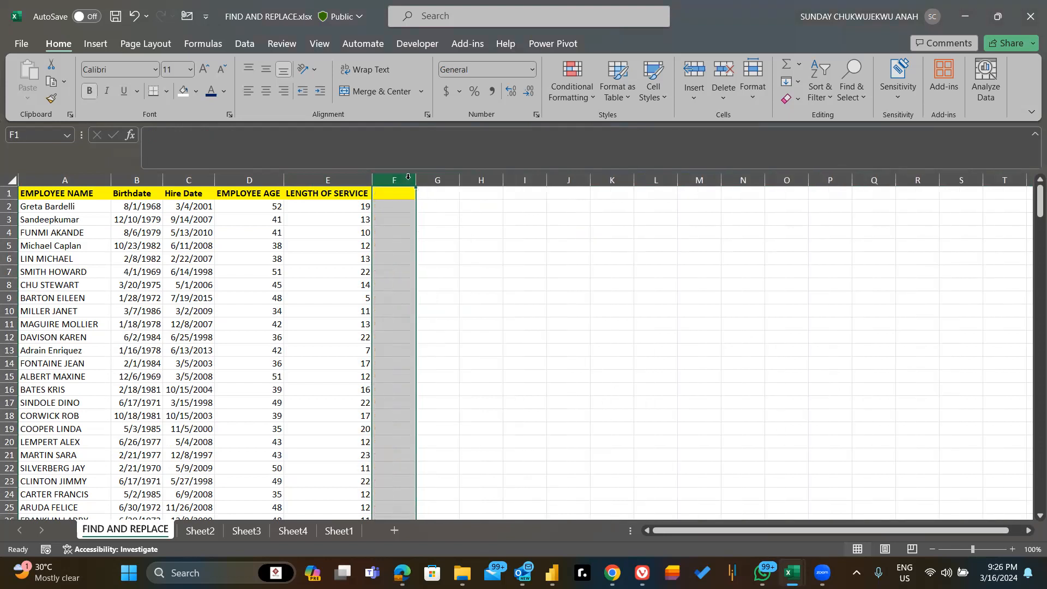
- Delete the entire LENGTH OF SERVICE column E, and undo both column deletions
click(459, 222)
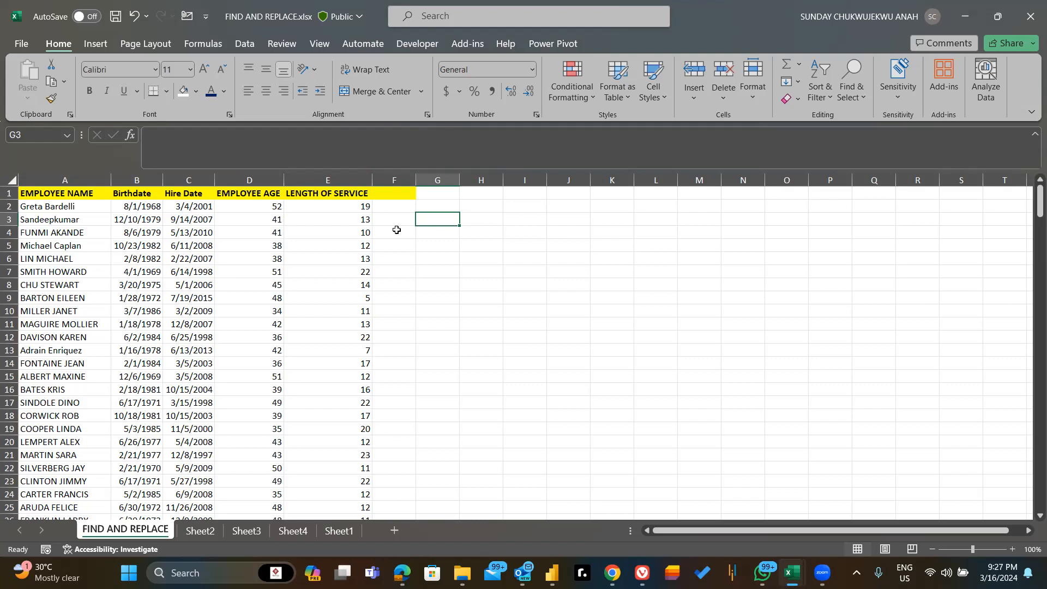
right_click(344, 181)
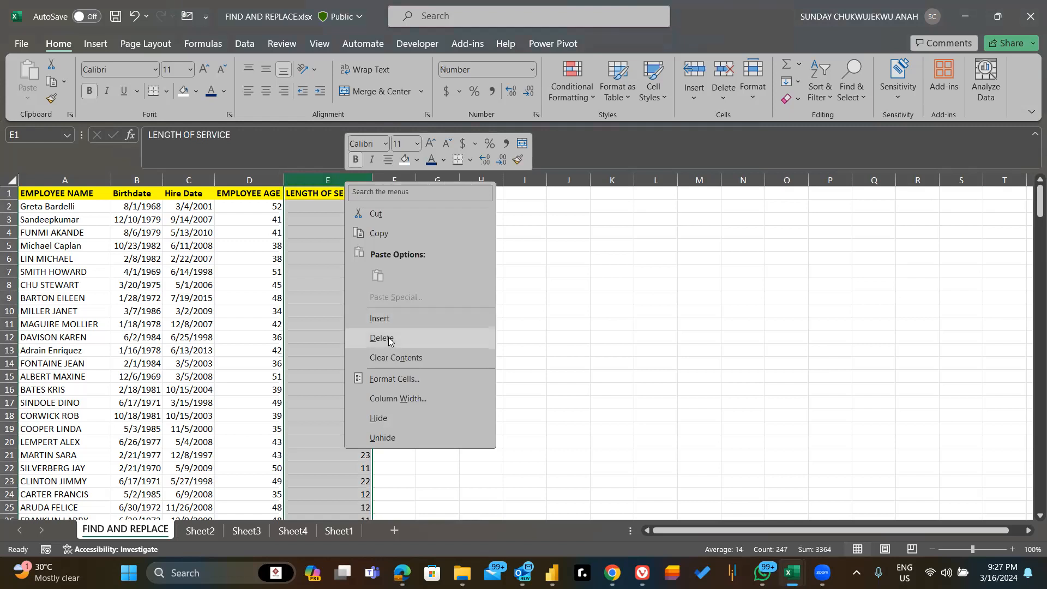
click(388, 338)
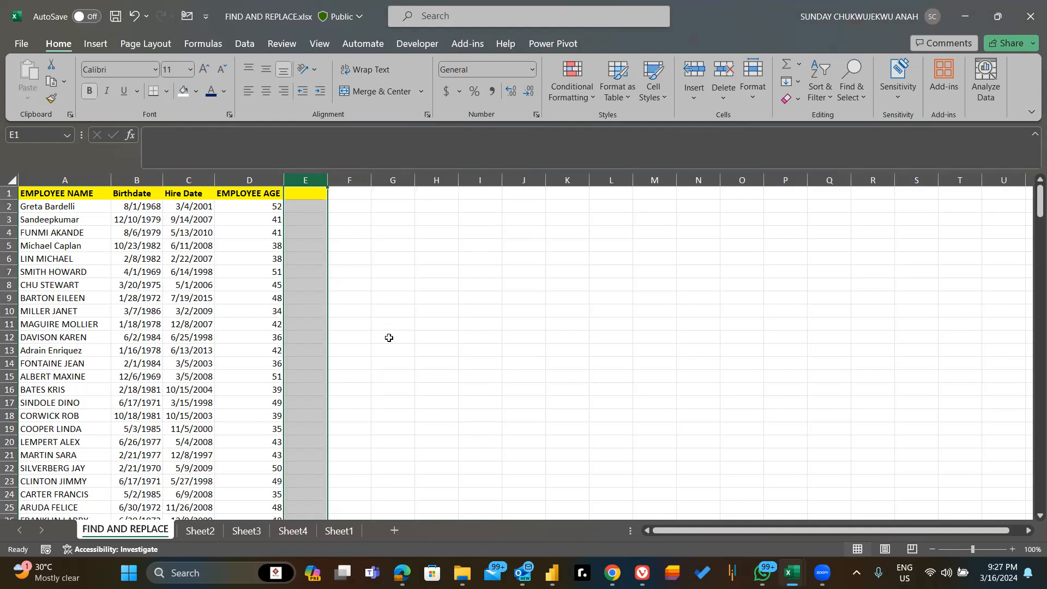
key(ctrl+z)
key(ctrl+z)
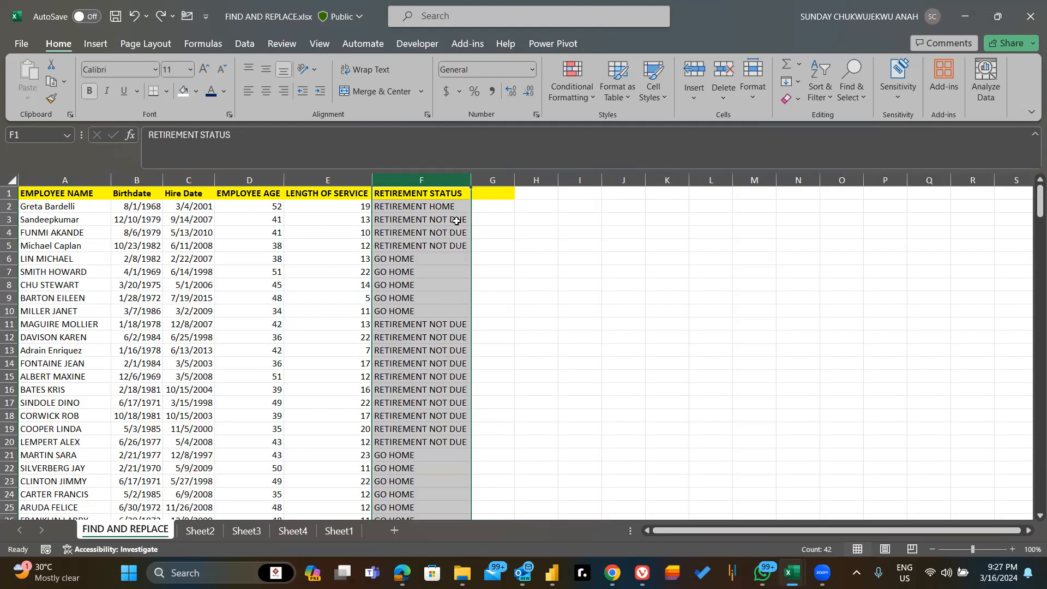
- Select the whole employee list from the EMPLOYEE NAME header in A1 across to column F and clear its contents
click(58, 194)
key(ctrl+shift+Right)
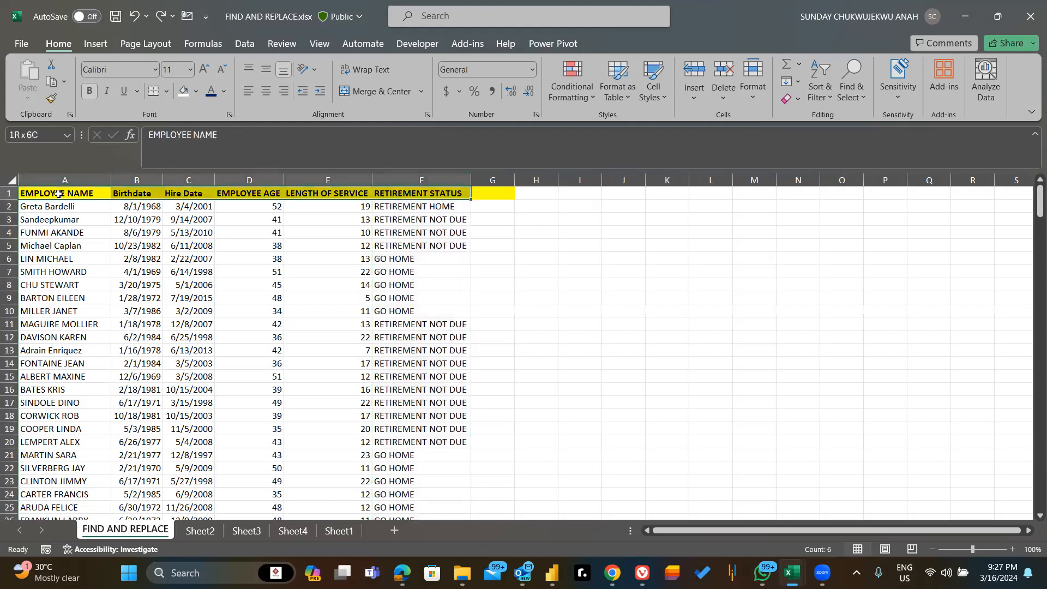
key(ctrl+shift+Down)
key(Delete)
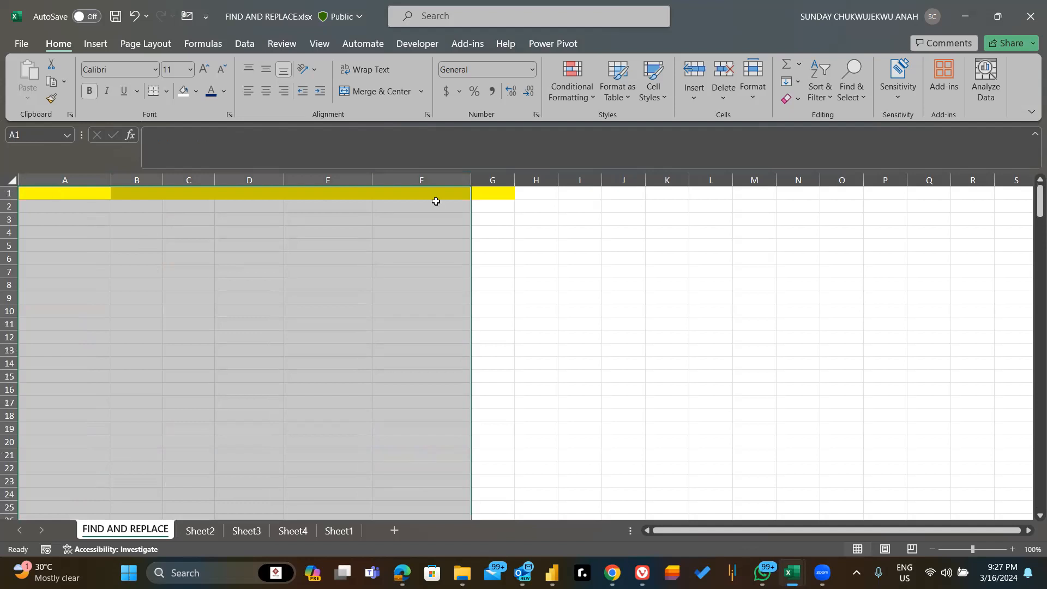
- Enter a sample first name in cell A2, directly below the yellow header row
click(557, 229)
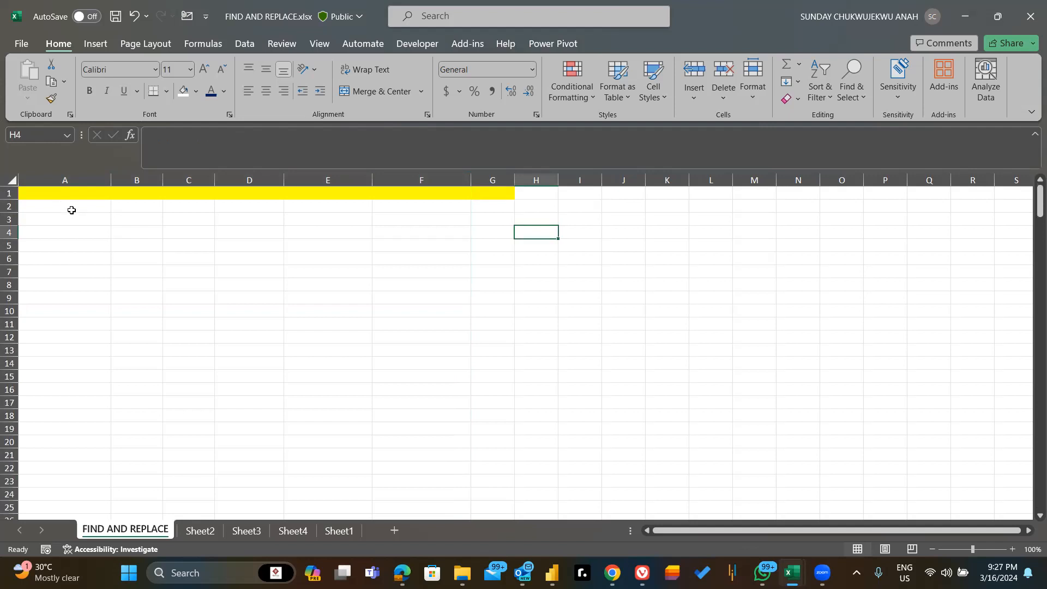
key(ctrl+Home)
key(Down)
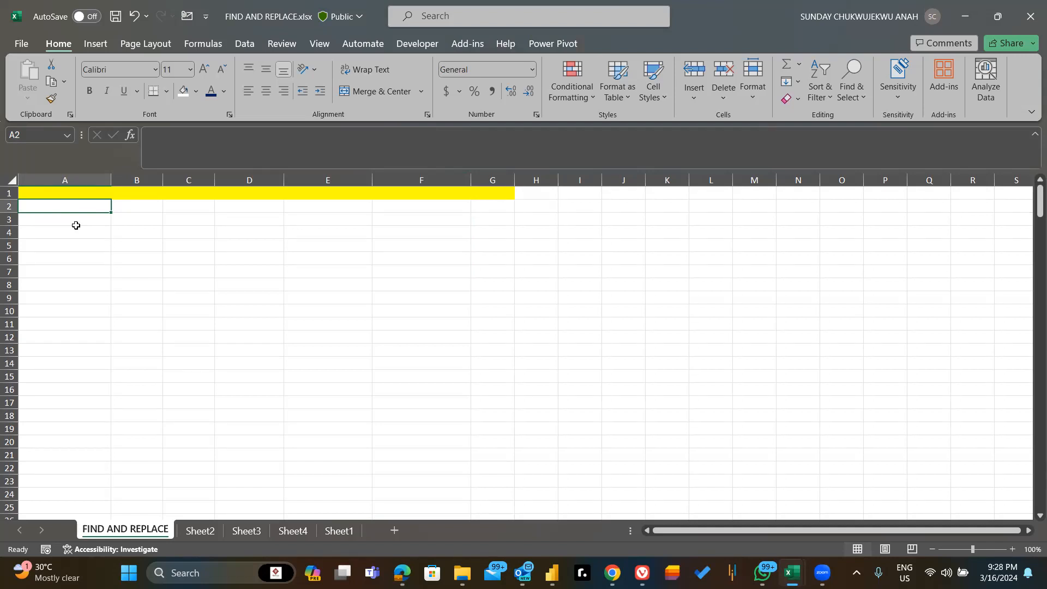
double_click(69, 205)
text(sharons)
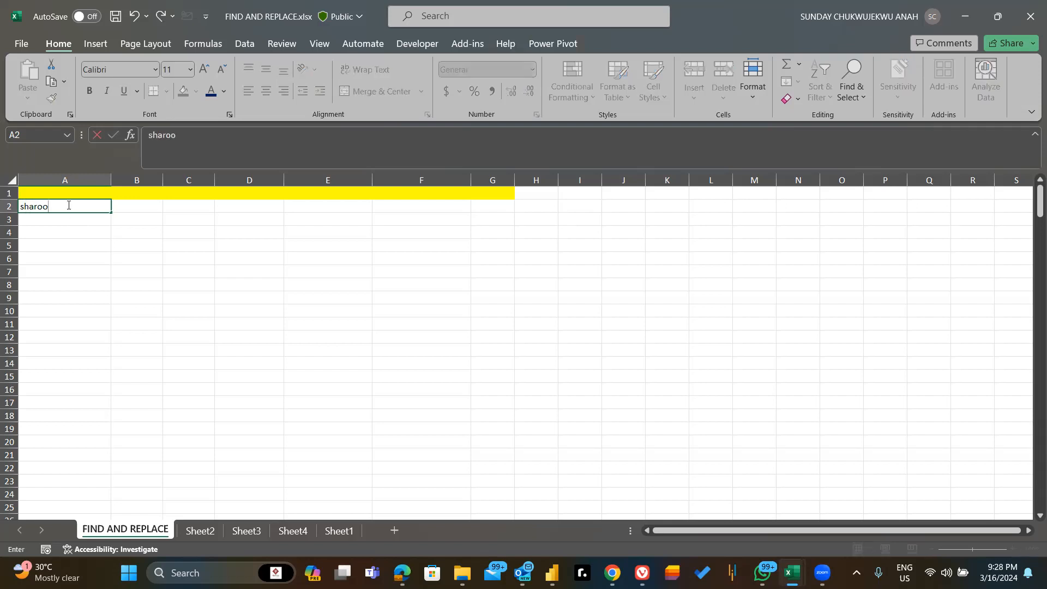
key(BackSpace)
key(BackSpace)
key(BackSpace)
text(on)
key(Return)
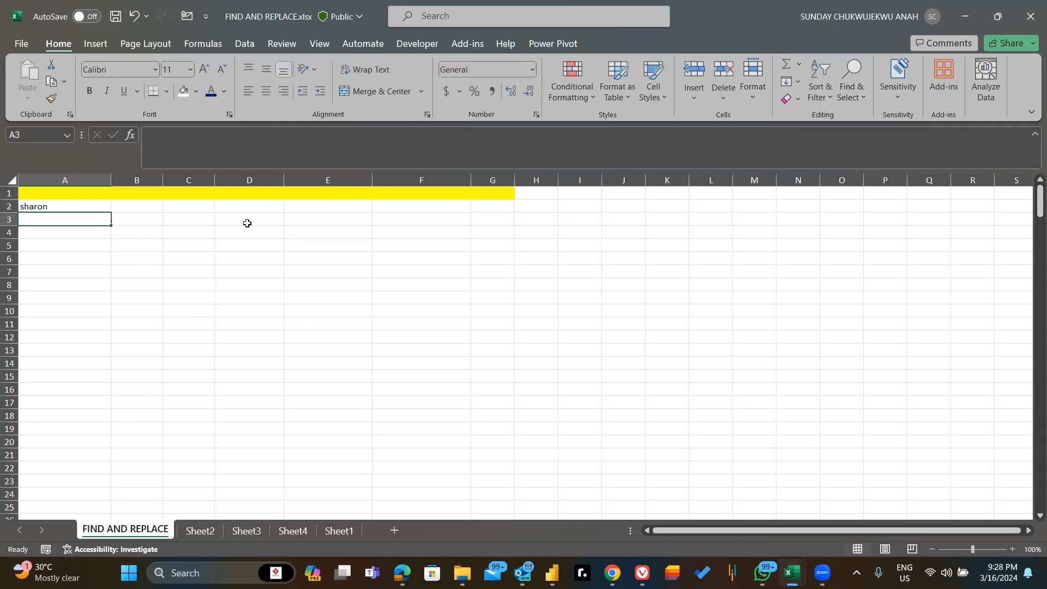
- Enter the formula =A2 in cell D3, and clear that cell again
click(249, 220)
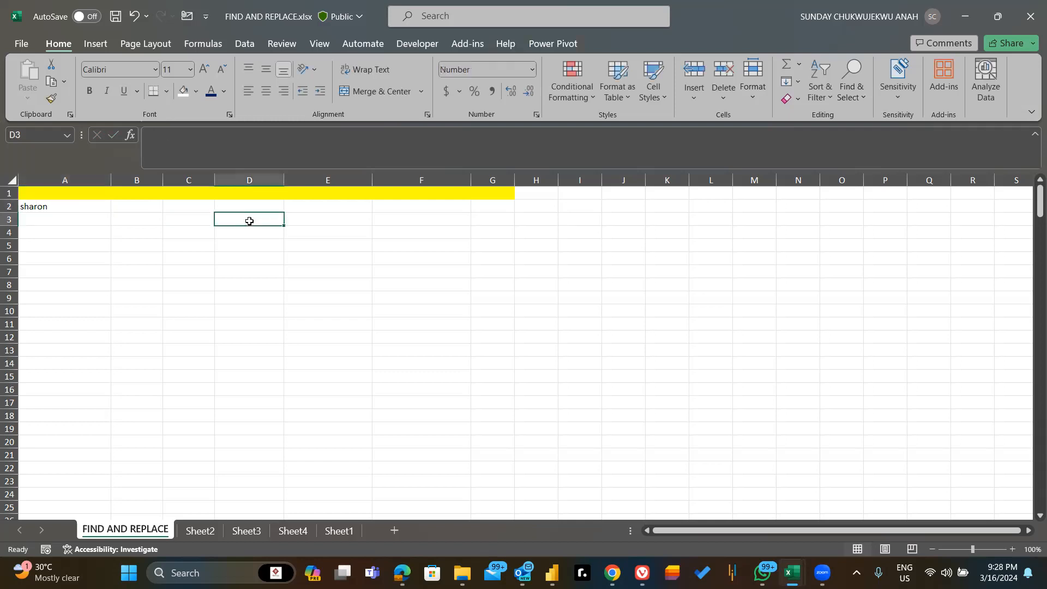
text(sharan)
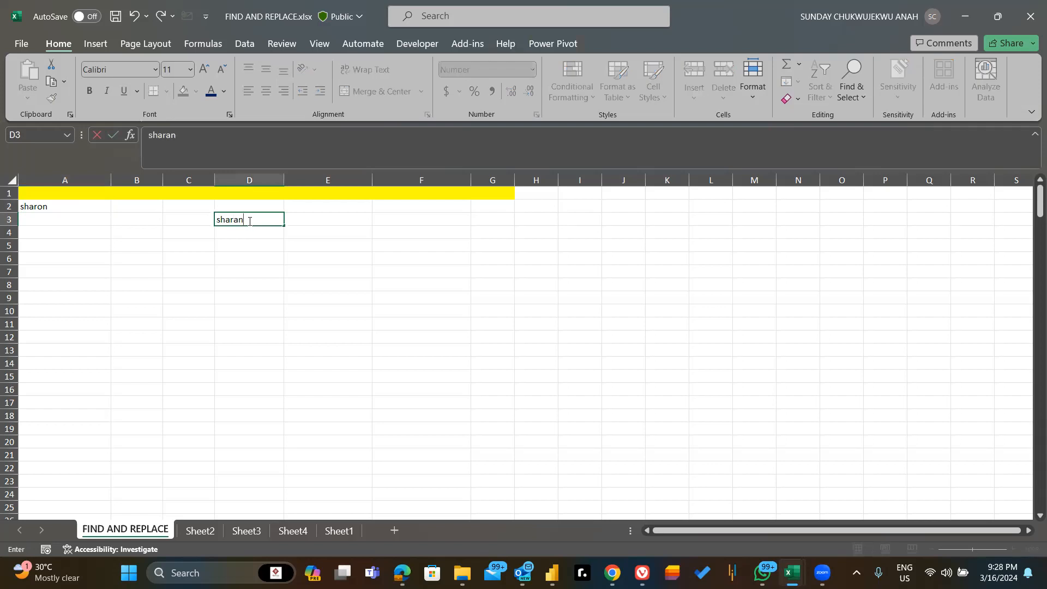
key(BackSpace)
key(BackSpace)
key(BackSpace)
key(BackSpace)
key(BackSpace)
key(BackSpace)
text(=)
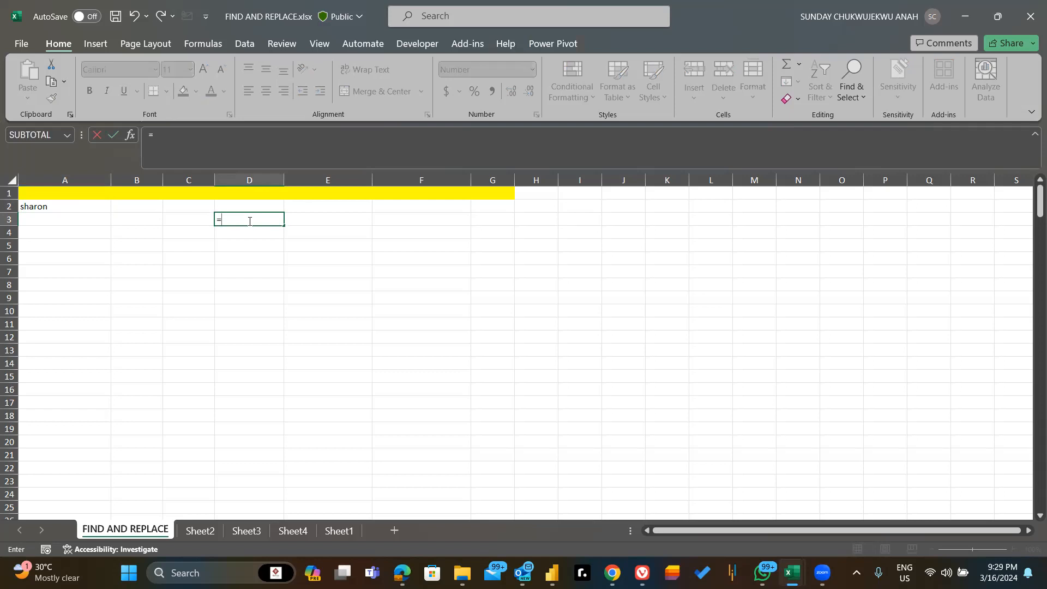
text(A2)
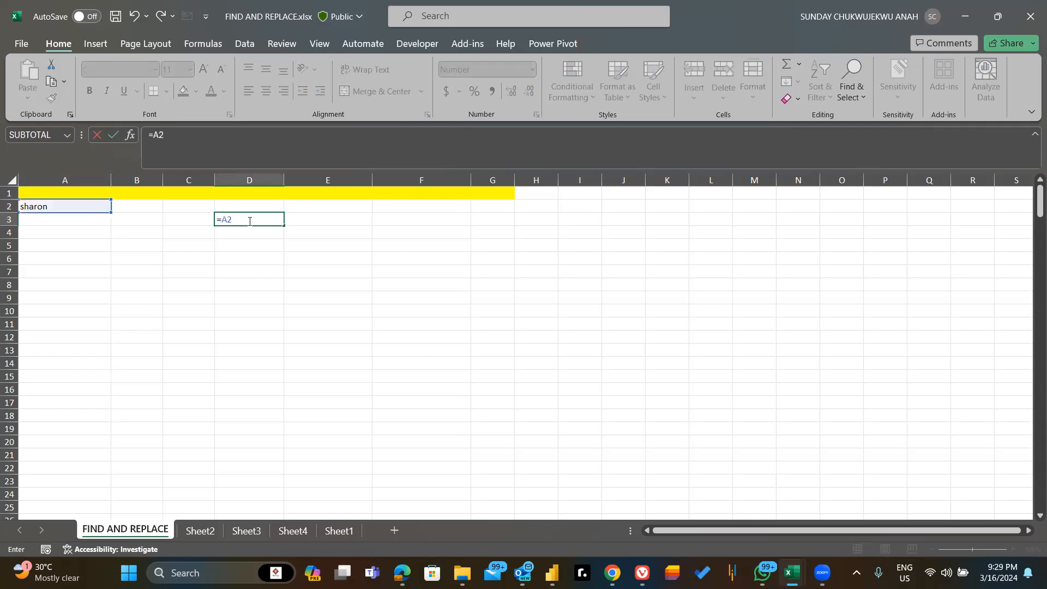
key(Return)
click(255, 219)
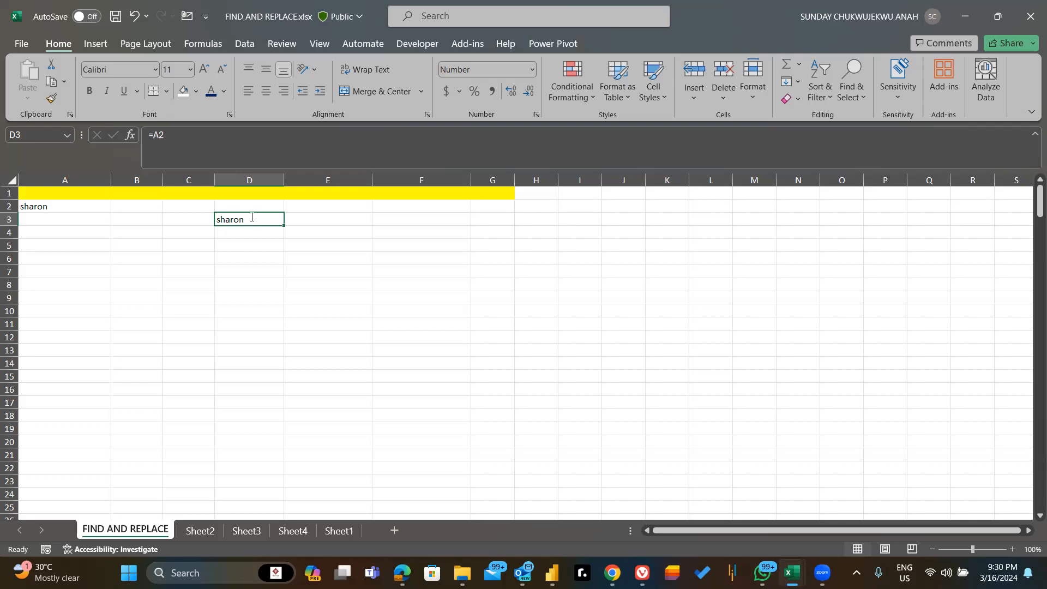
key(BackSpace)
click(355, 240)
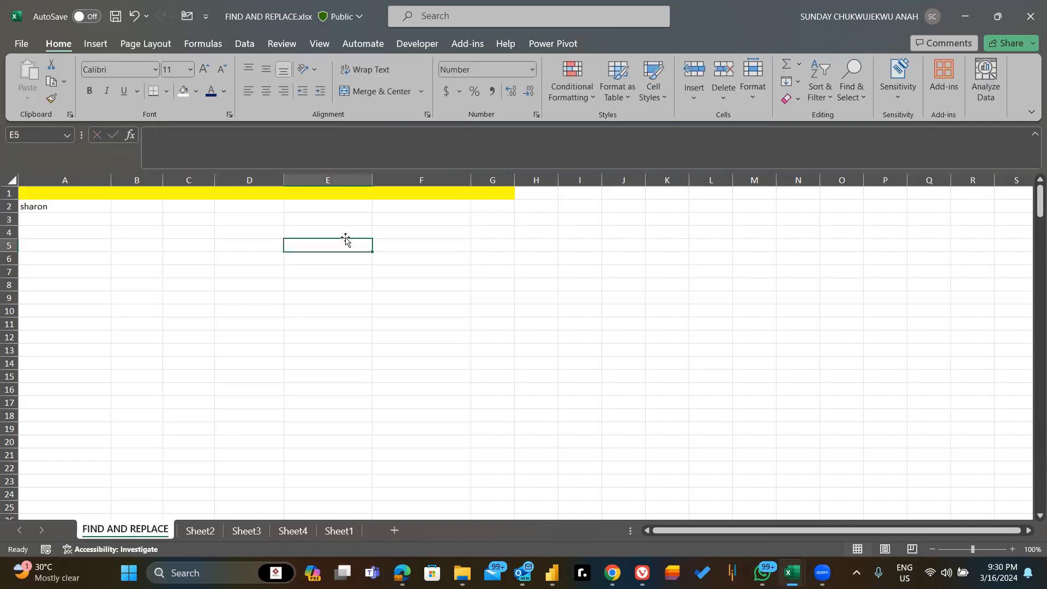
- Give the empty cell D3 a dark grey font color and a grey fill
click(250, 220)
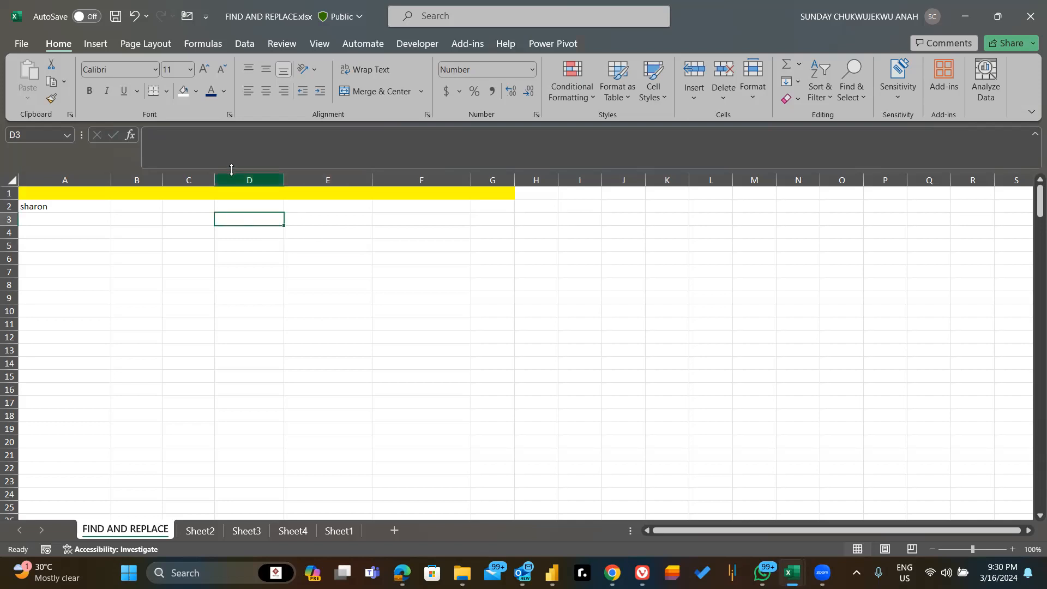
click(223, 94)
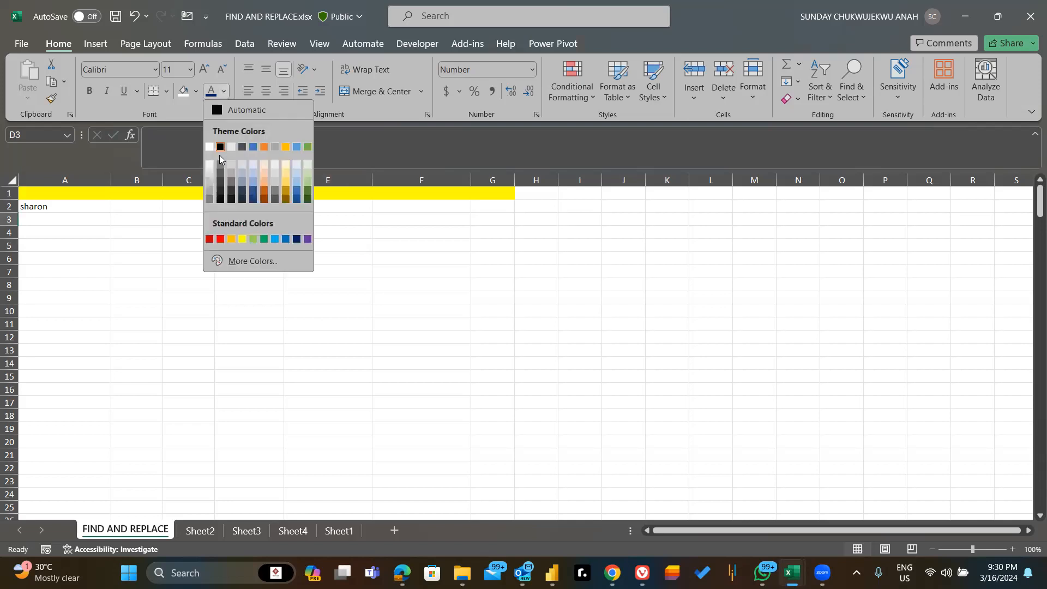
click(218, 172)
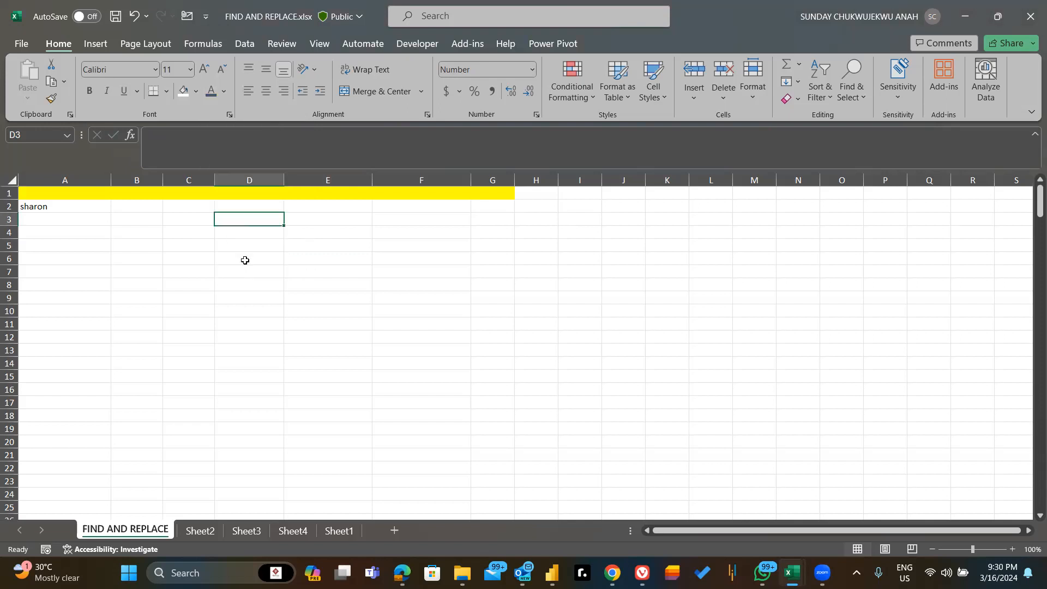
click(196, 93)
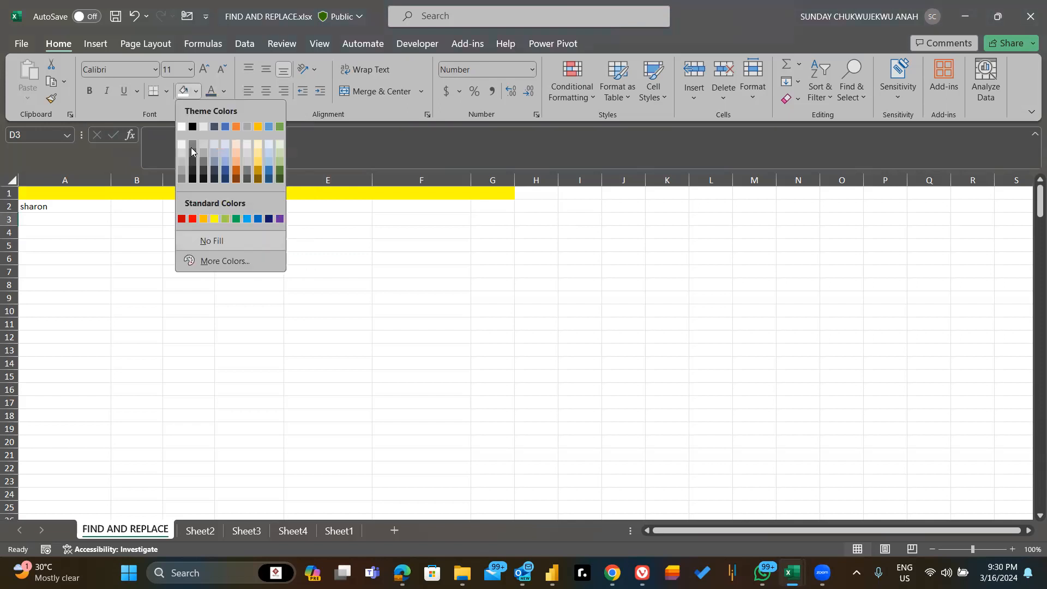
click(191, 148)
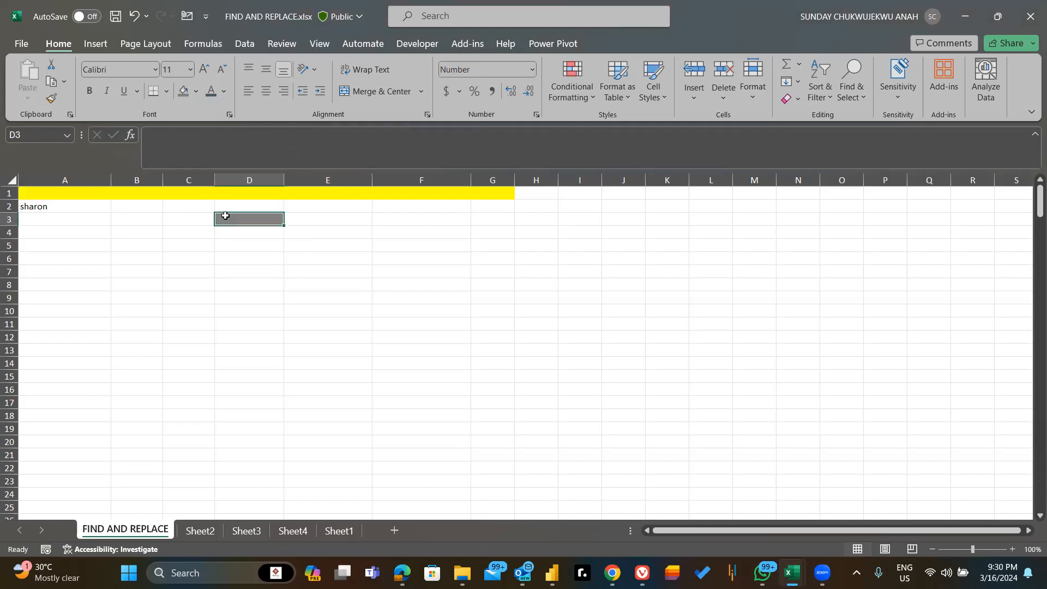
- Change the font color of cell D3 to dark green and enter the text GREEN in it
click(223, 91)
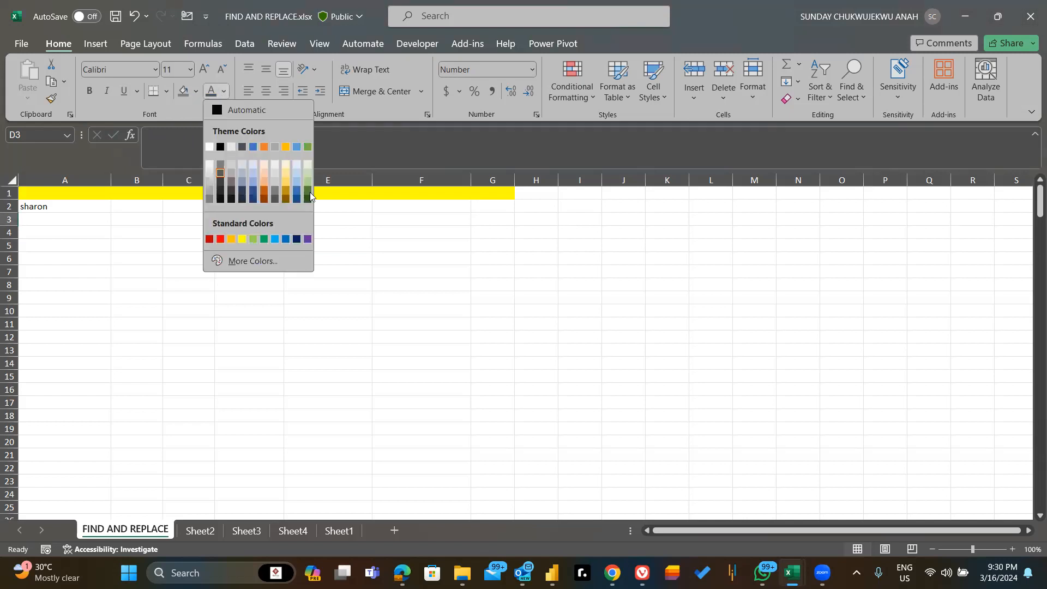
click(307, 195)
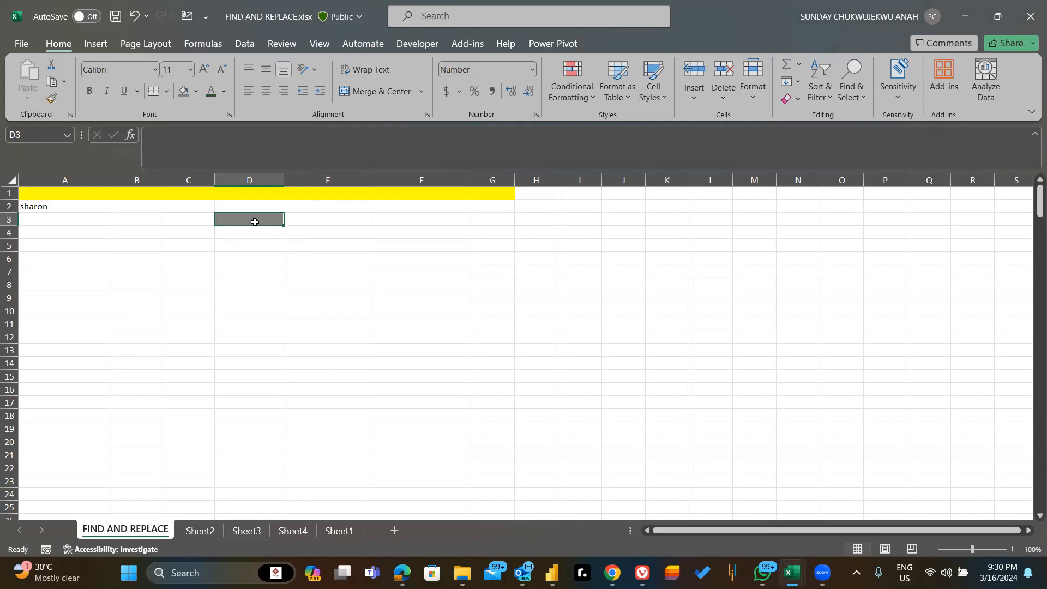
text(GREEN)
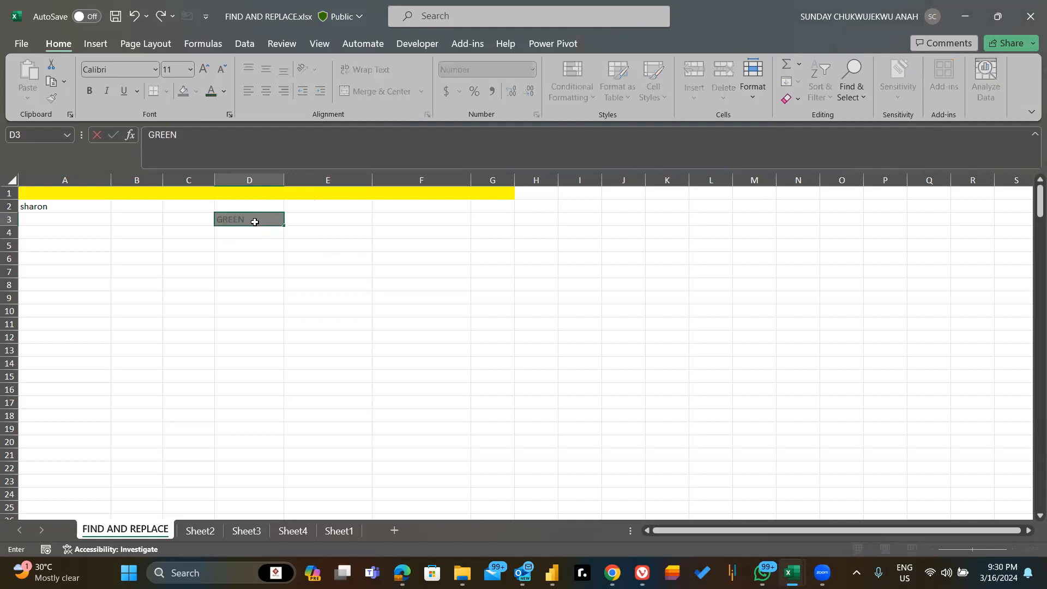
key(Return)
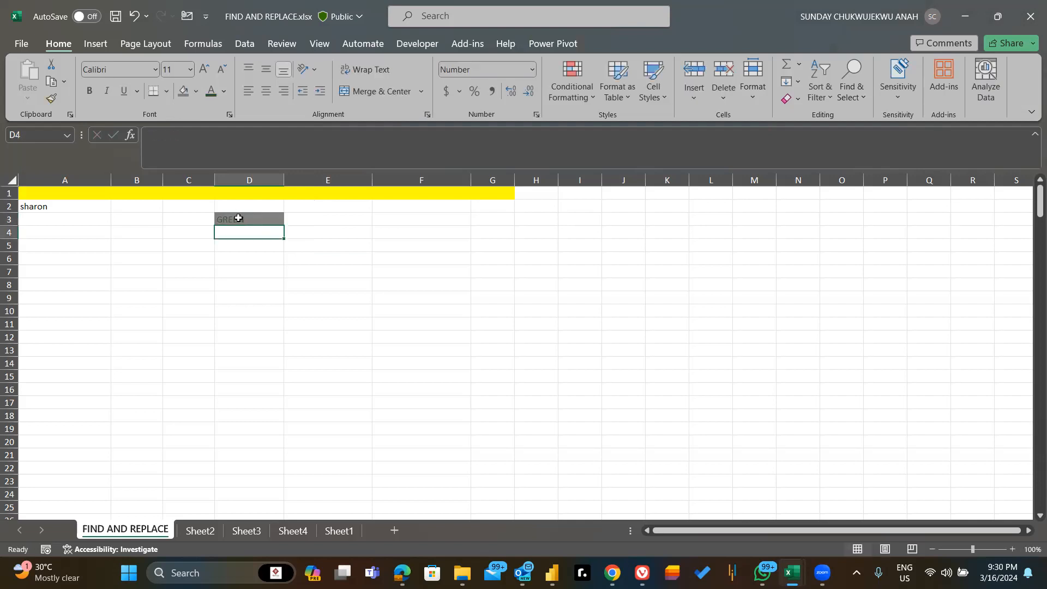
- Clear the text from the grey cell D3 and fill the range E5:E11 with white
click(262, 307)
click(251, 222)
drag(250, 222, 300, 329)
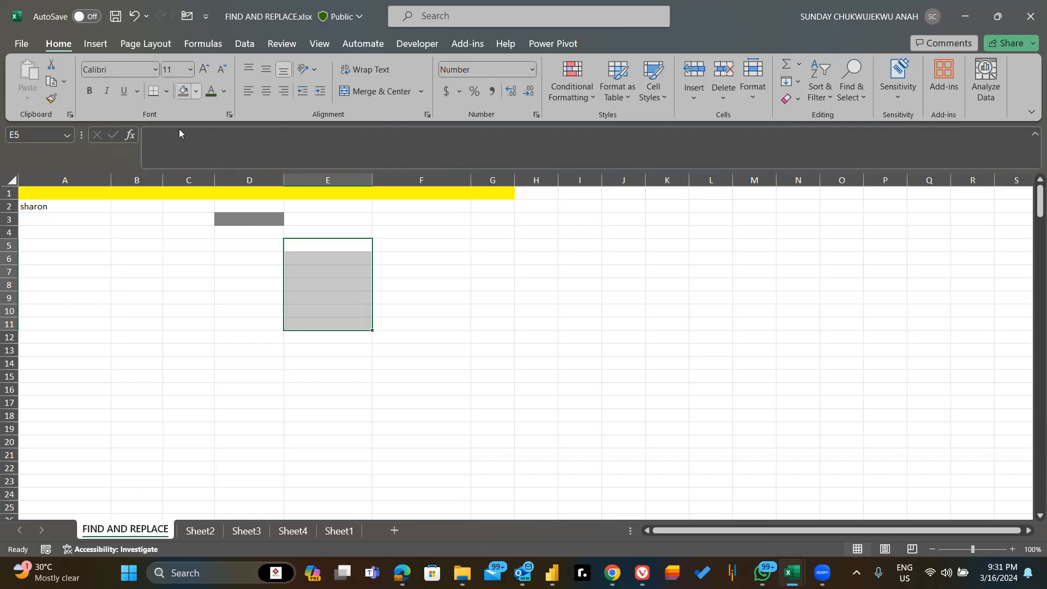
click(196, 92)
click(180, 125)
click(252, 268)
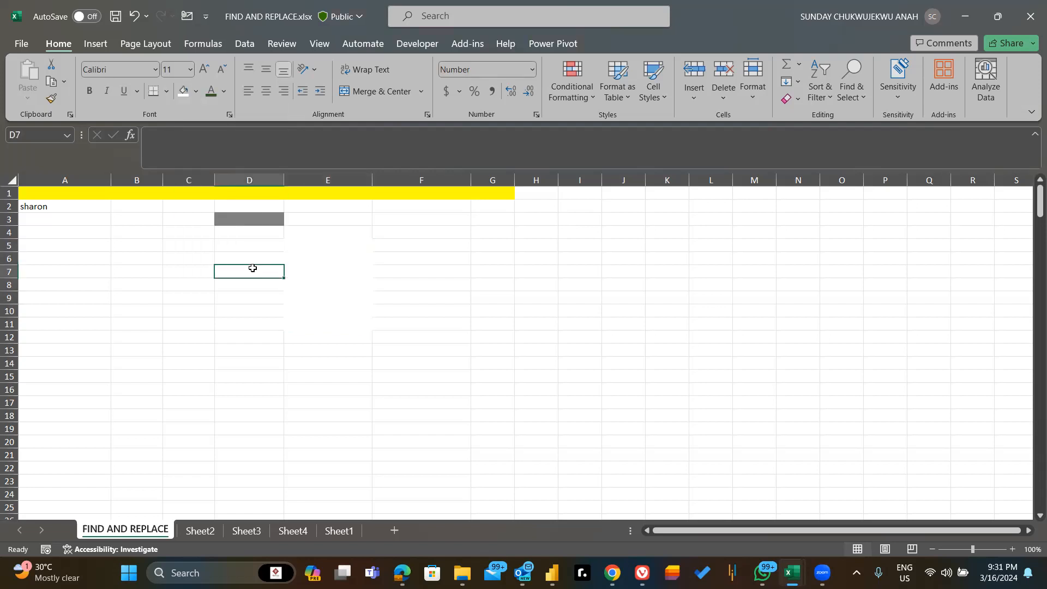
- Replace the grey fill of cell D3 with white, and select an empty cell in column F
click(254, 224)
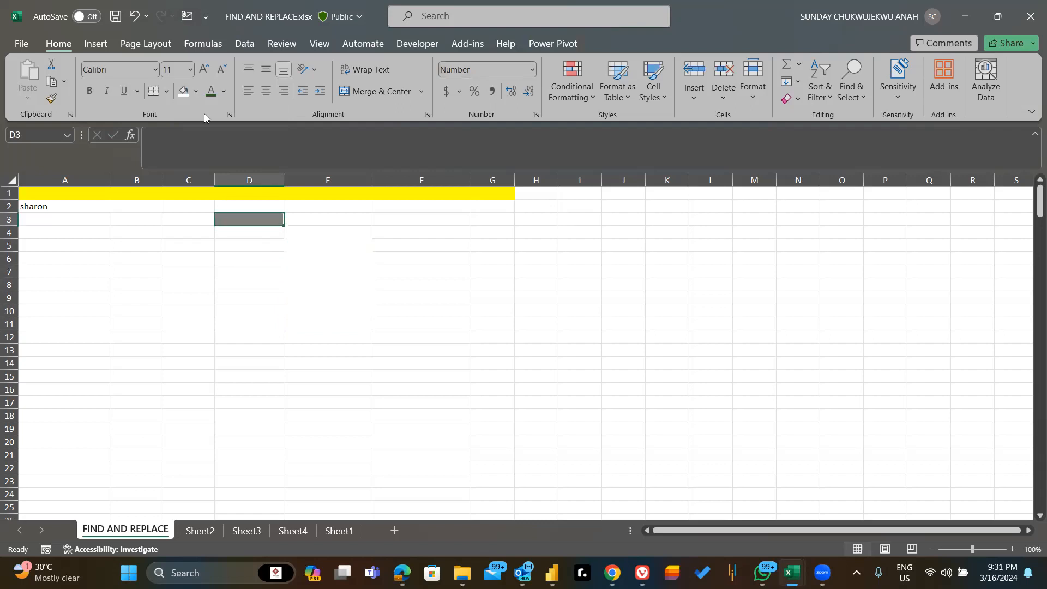
click(197, 92)
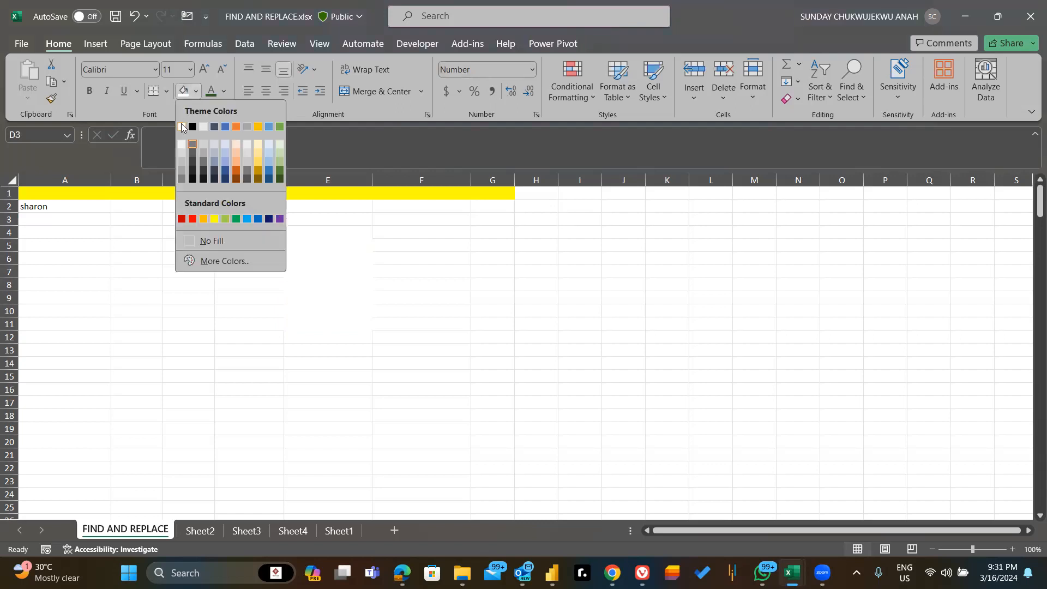
click(302, 248)
key(Right)
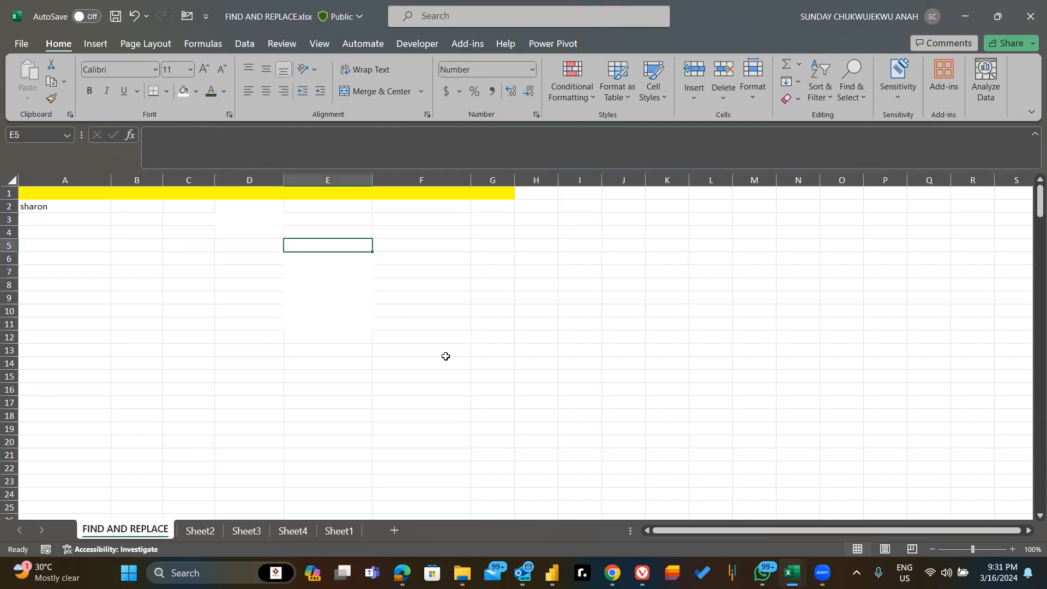
click(445, 356)
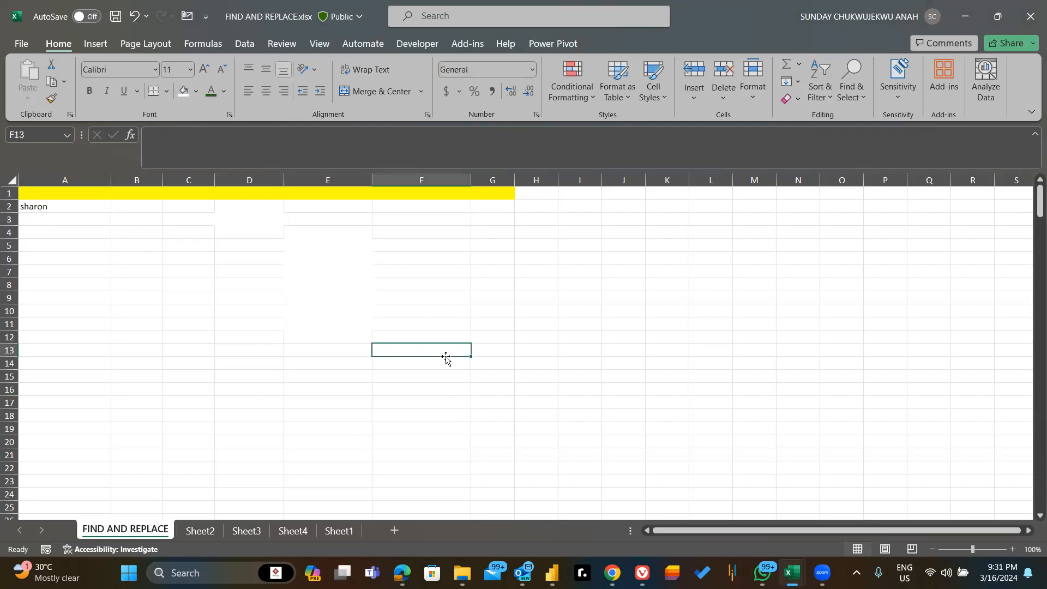
click(390, 275)
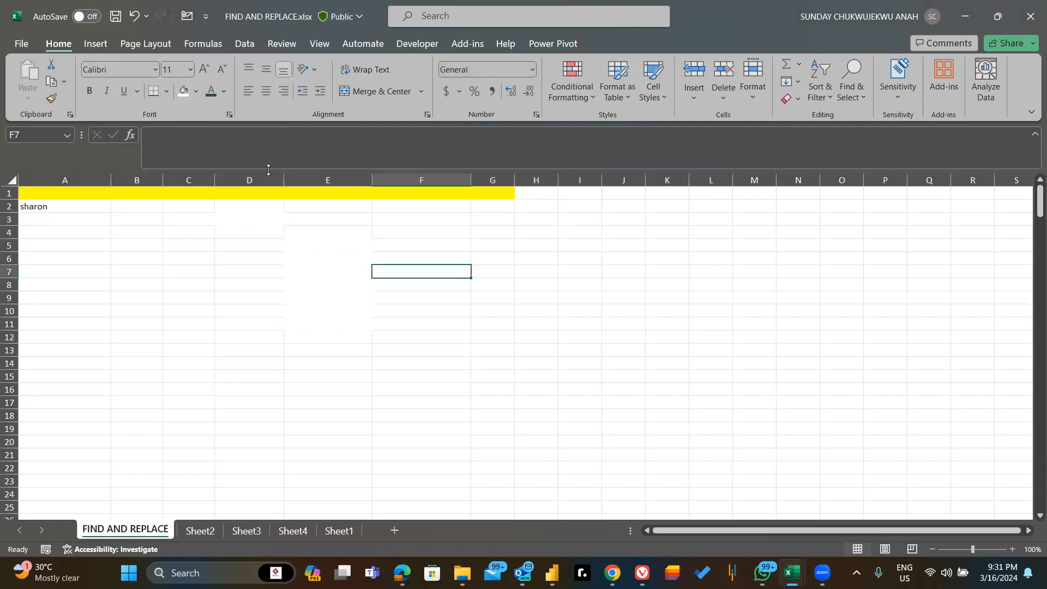
- Select every column of the sheet from column A onward and delete them all
click(255, 180)
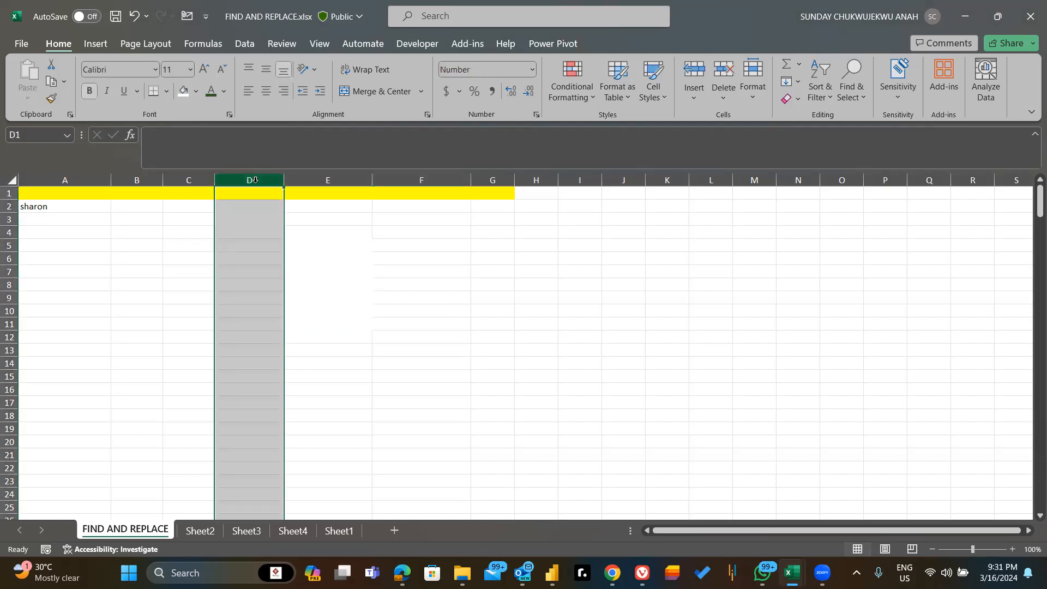
drag(255, 180, 513, 180)
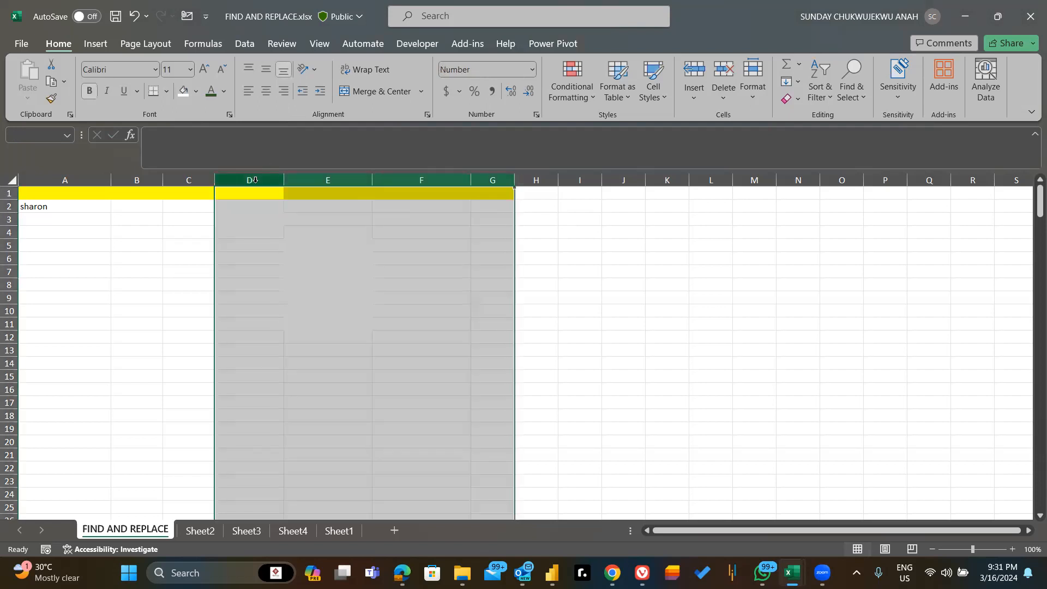
click(39, 182)
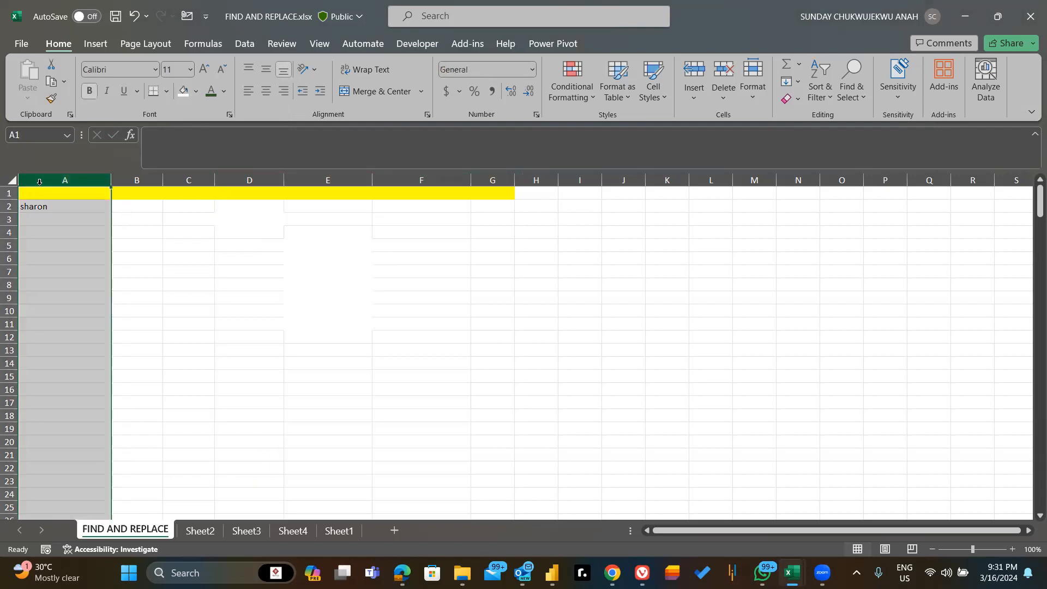
drag(39, 181, 146, 225)
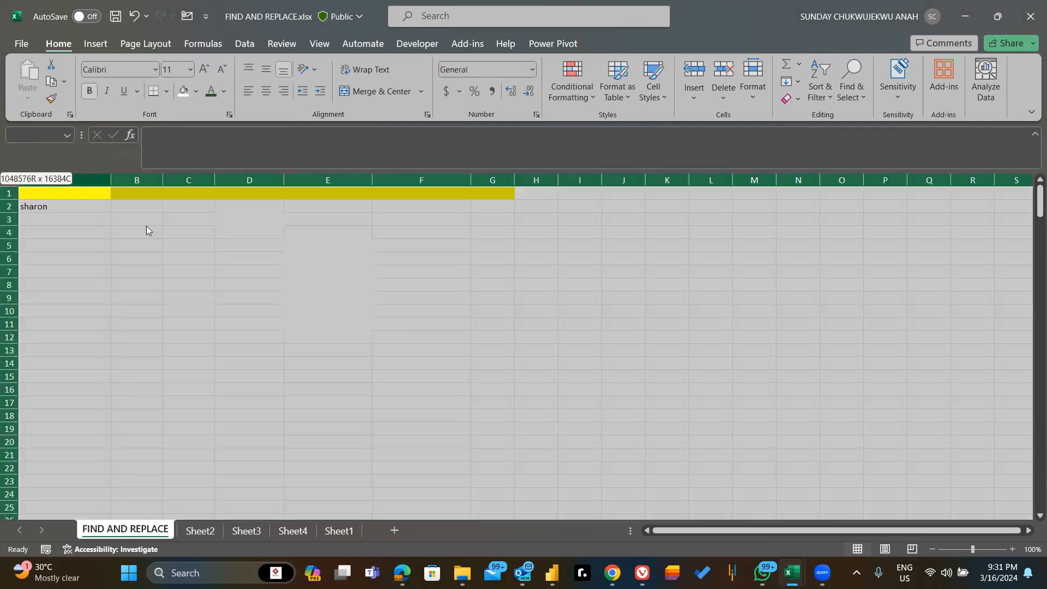
right_click(77, 334)
click(77, 337)
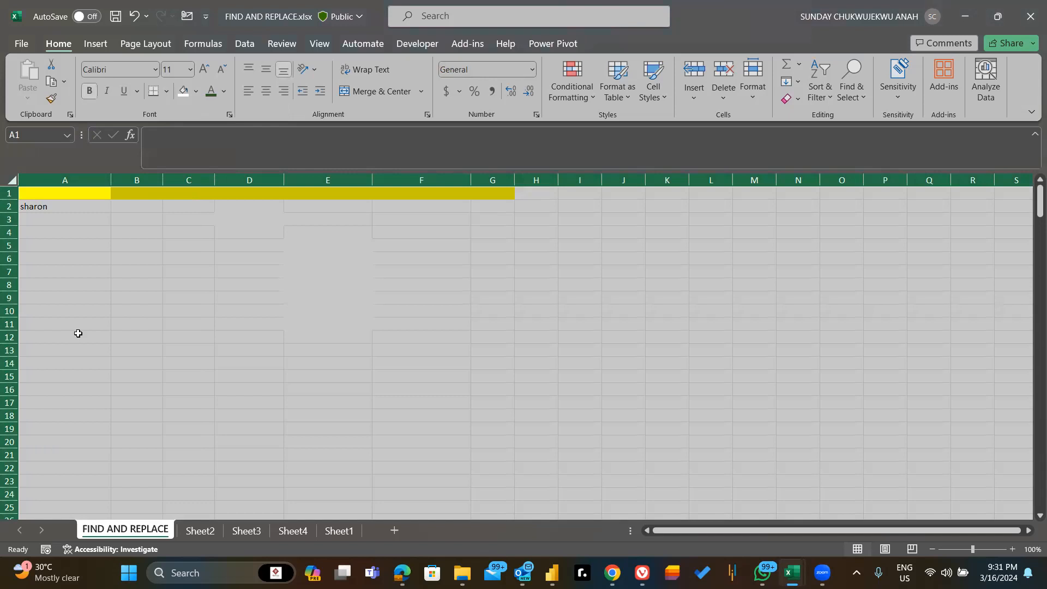
click(102, 283)
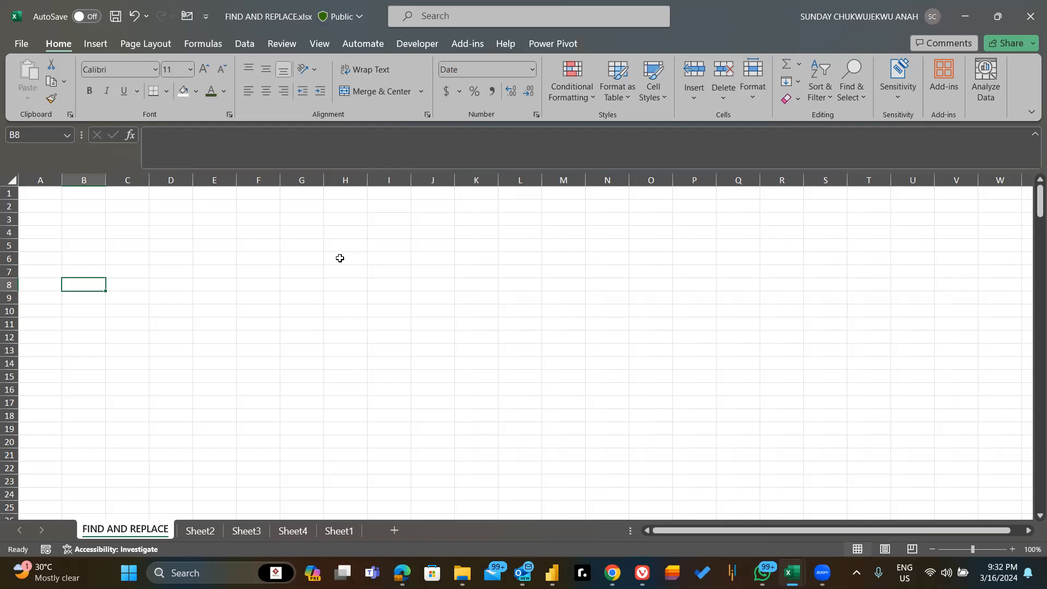
- Enter the text BUDDHA in cell L11 of the empty sheet
click(258, 297)
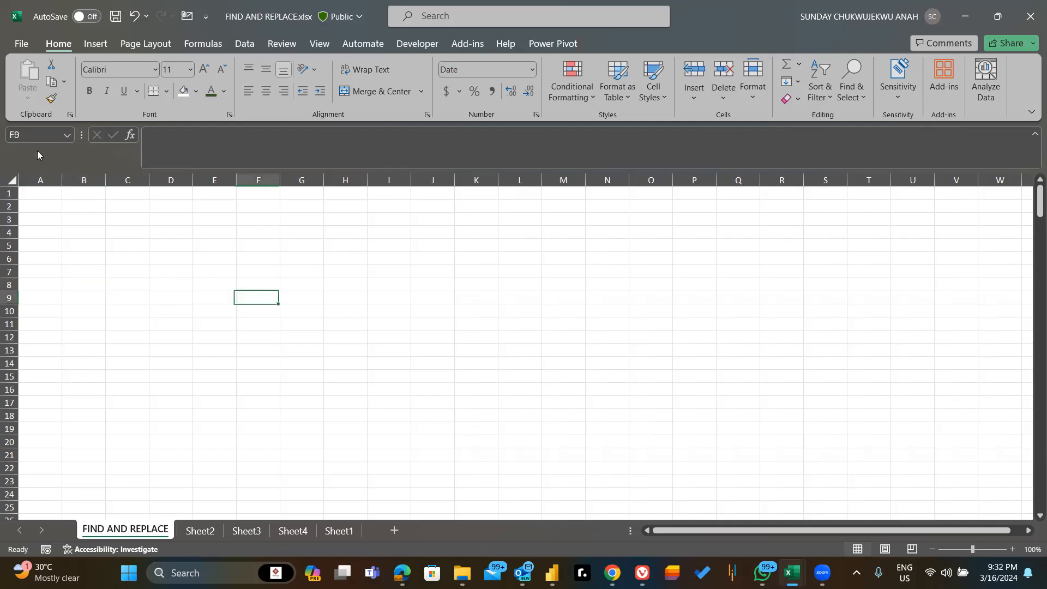
click(518, 325)
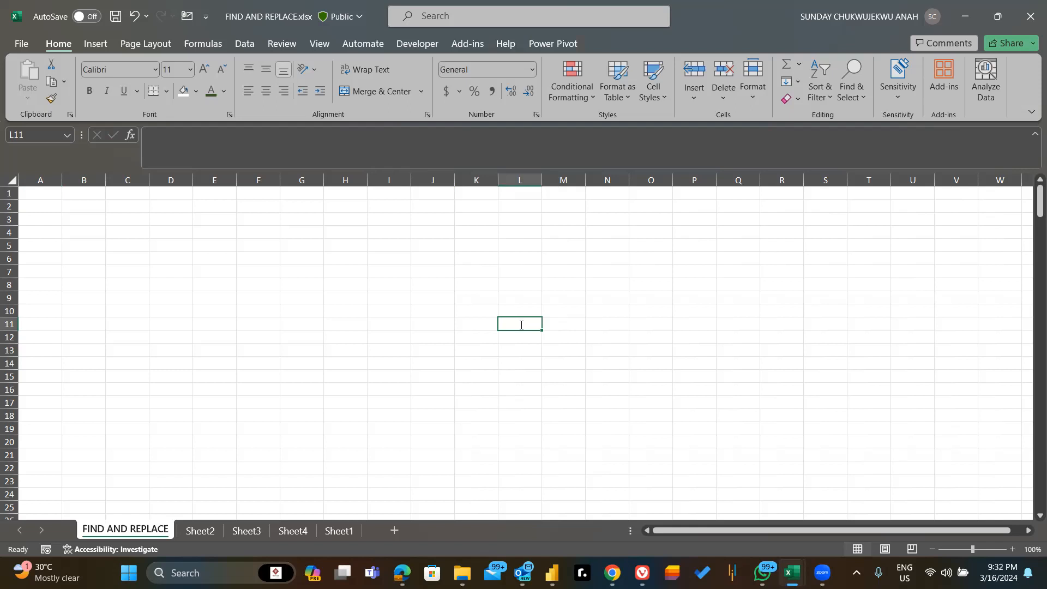
text(BUDDHA)
key(Return)
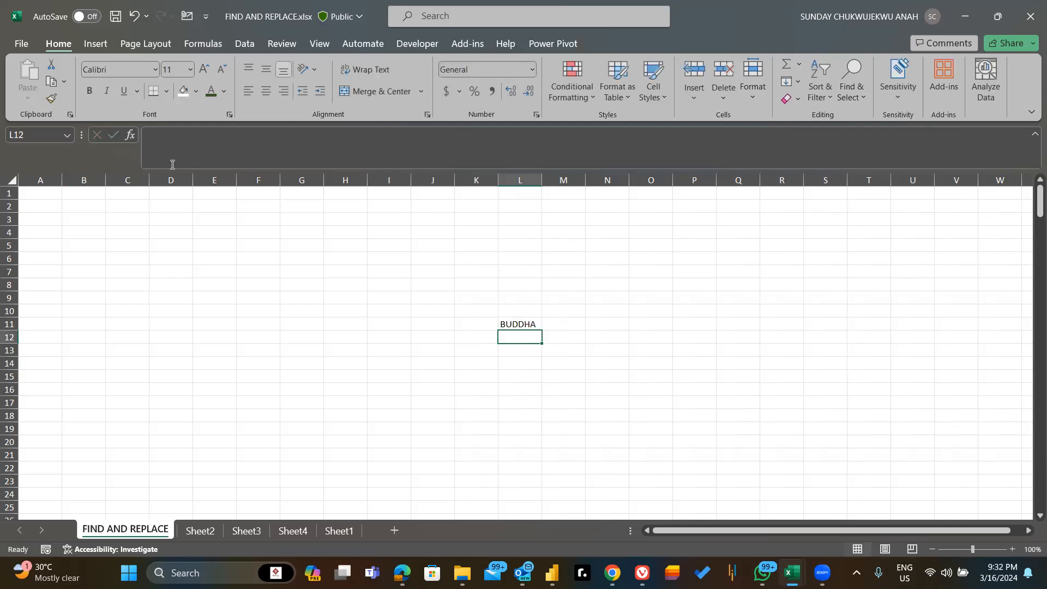
click(33, 134)
text(bu)
key(BackSpace)
key(BackSpace)
click(532, 467)
- Assign the defined name buddha to cell L11
click(517, 324)
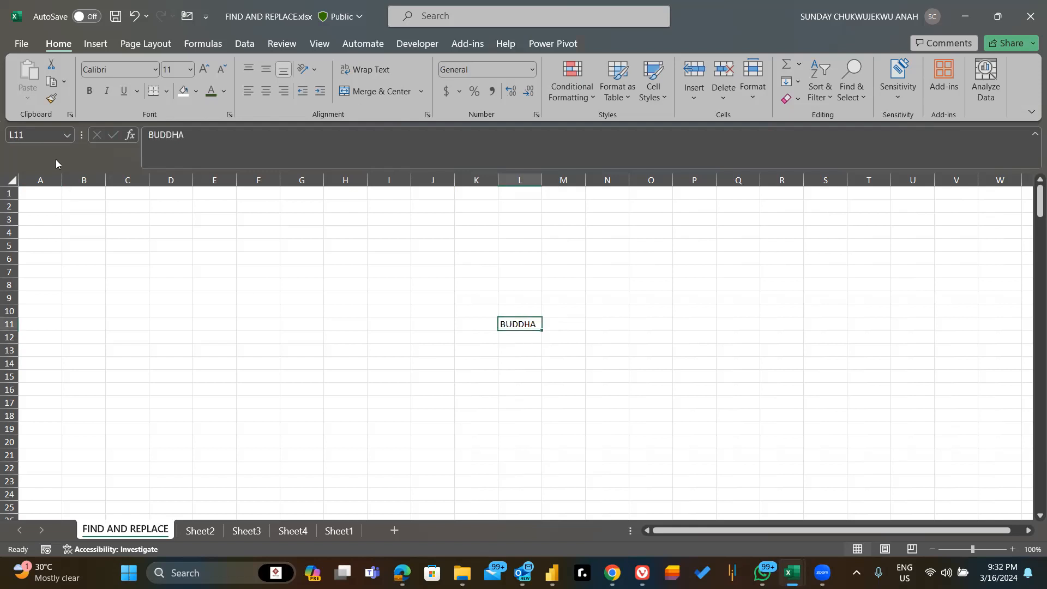
click(34, 135)
text(buddha)
key(Return)
- Enter a formula in cell P7 that references the defined name, =buddha
click(685, 277)
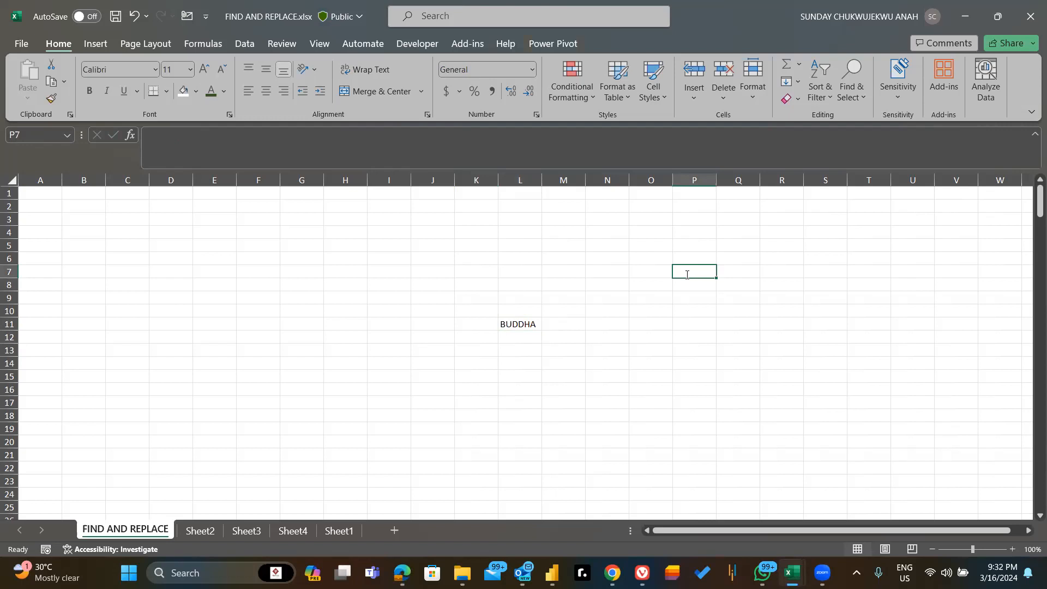
text(budd)
key(BackSpace)
key(BackSpace)
key(BackSpace)
key(BackSpace)
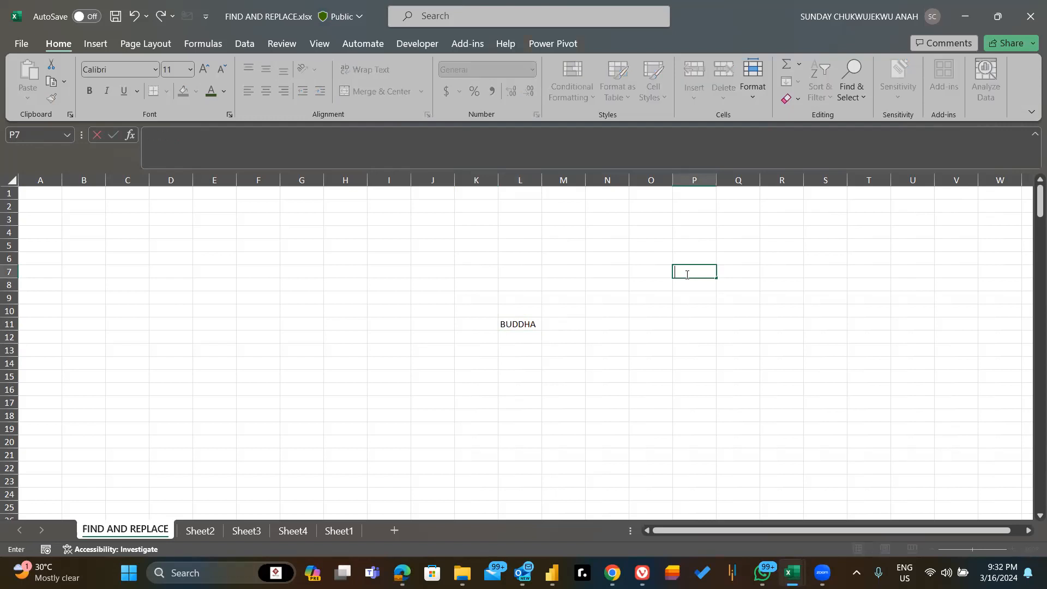
text(=bu)
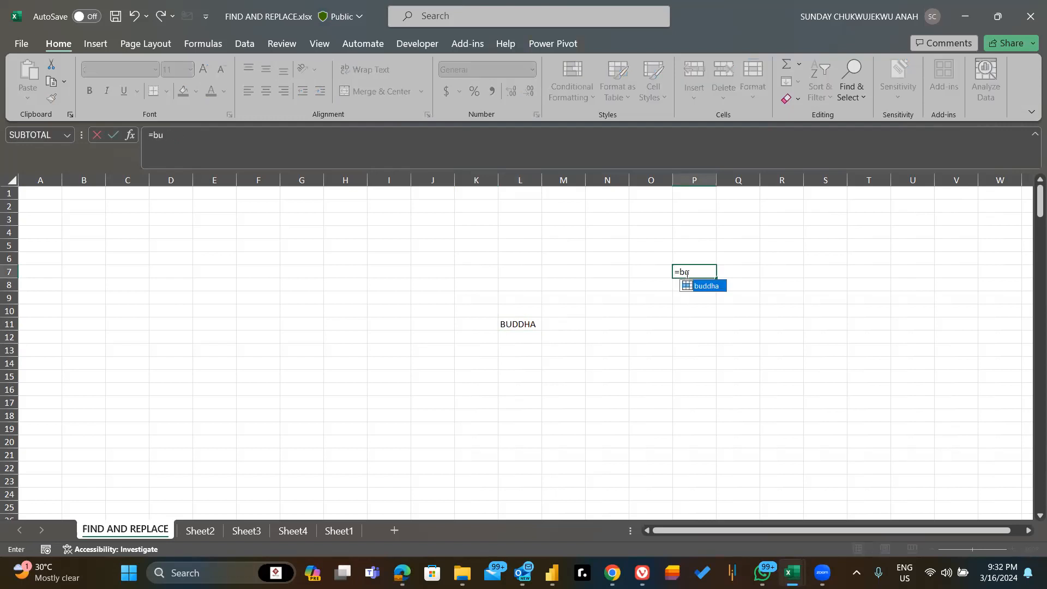
key(Tab)
key(Return)
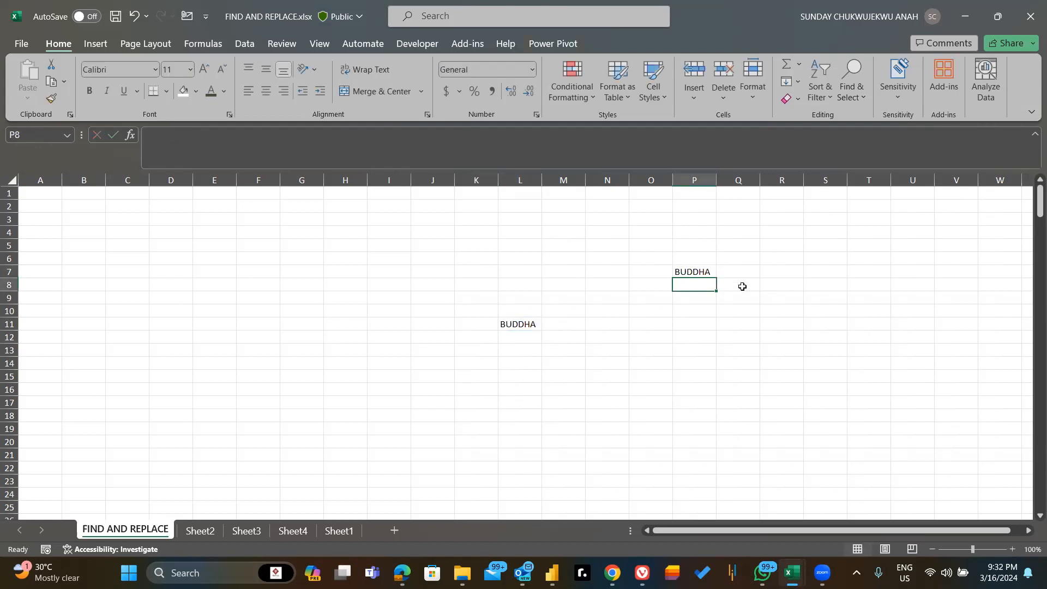
- Inspect the formula in cell P7 and the name and content of cell L11
click(695, 271)
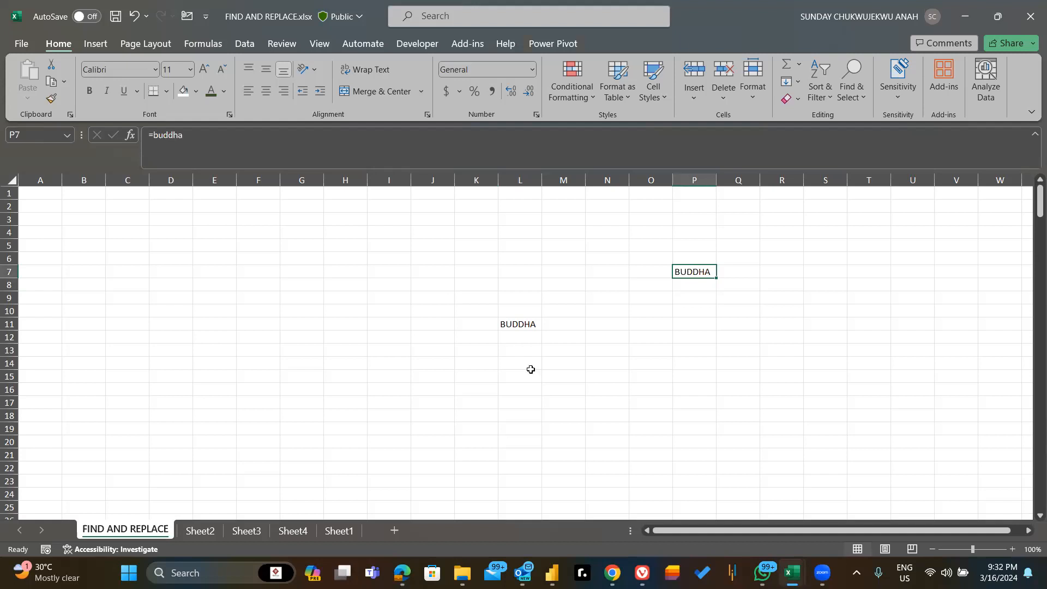
click(509, 322)
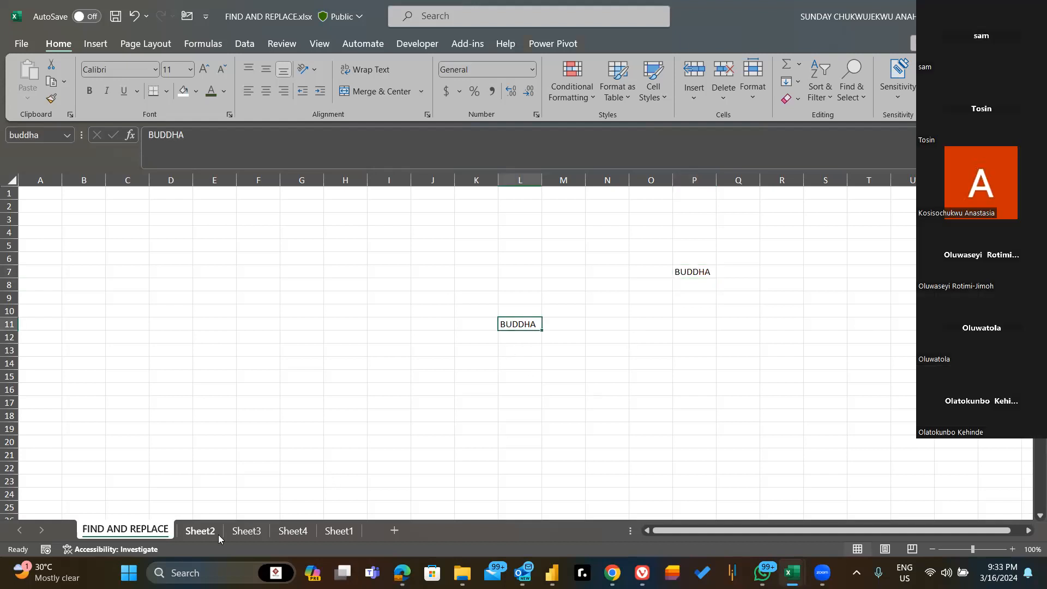
click(748, 286)
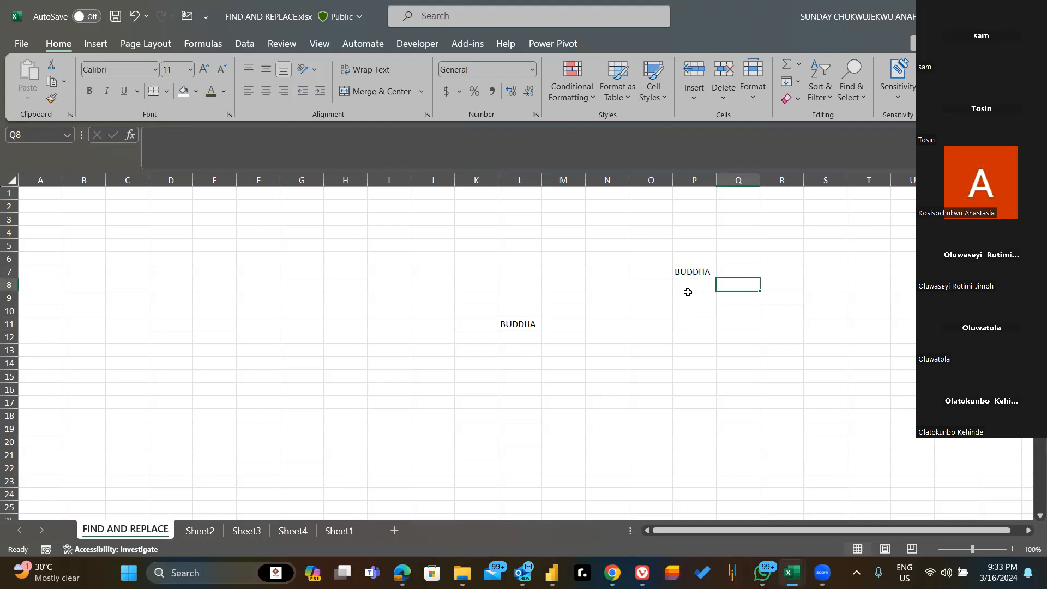
- Assign a person's first name to cell P7 as its defined name
click(690, 273)
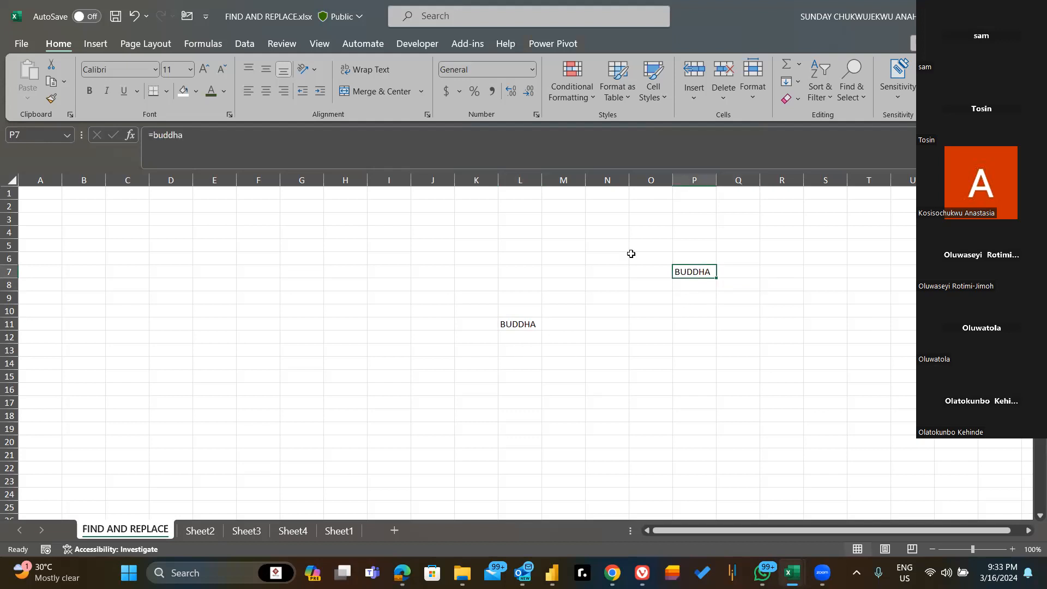
click(25, 136)
text(olanlyi)
key(Return)
- Enter a formula in cell B12 that references the defined name of cell P7
click(76, 338)
text(=)
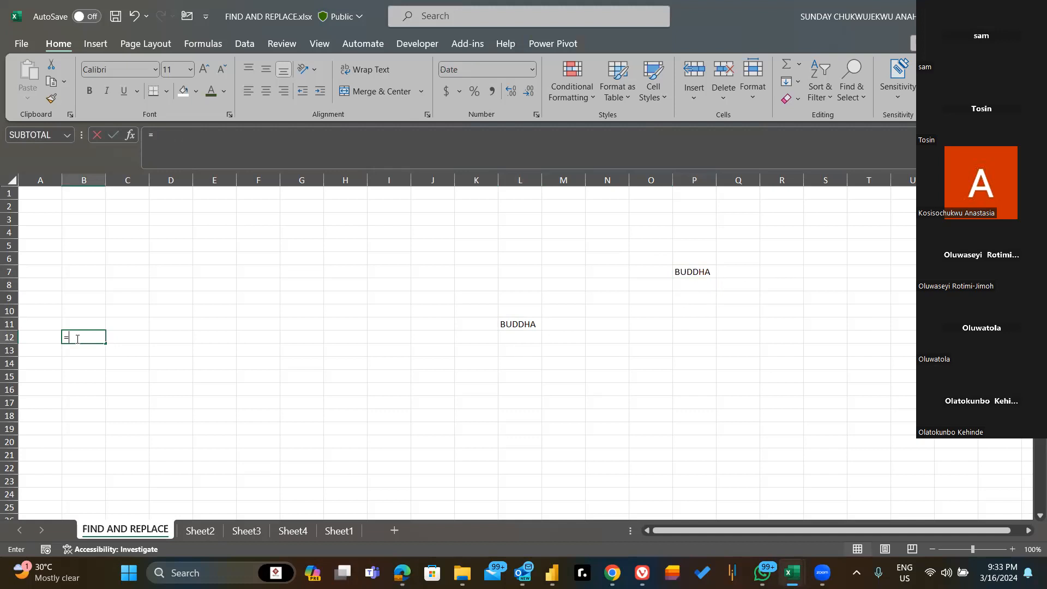
text(ol)
key(Tab)
key(Return)
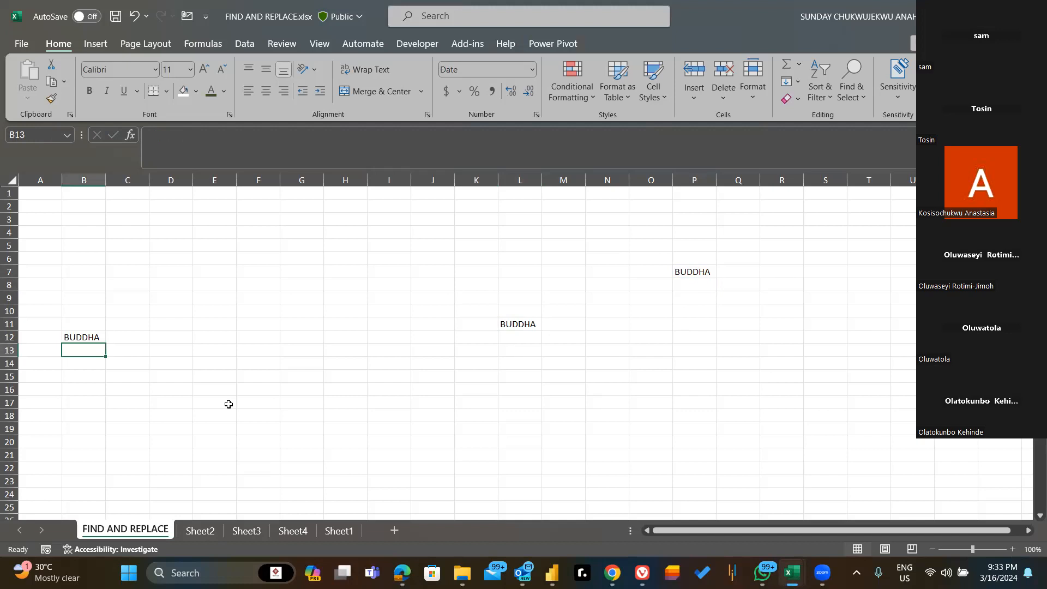
- Select cell L11 and review the list of defined names in the workbook
click(514, 327)
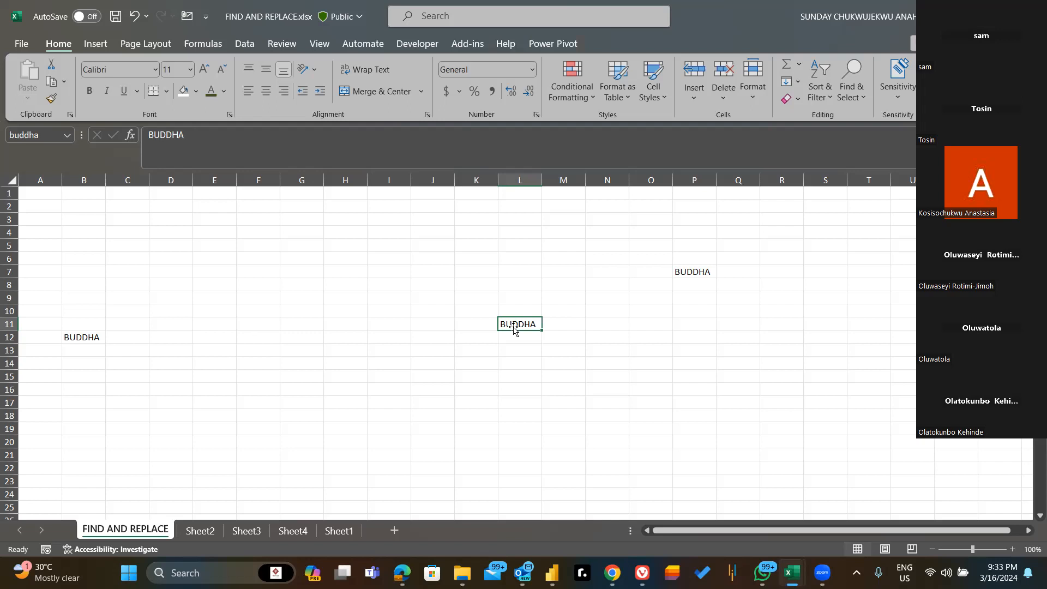
click(67, 137)
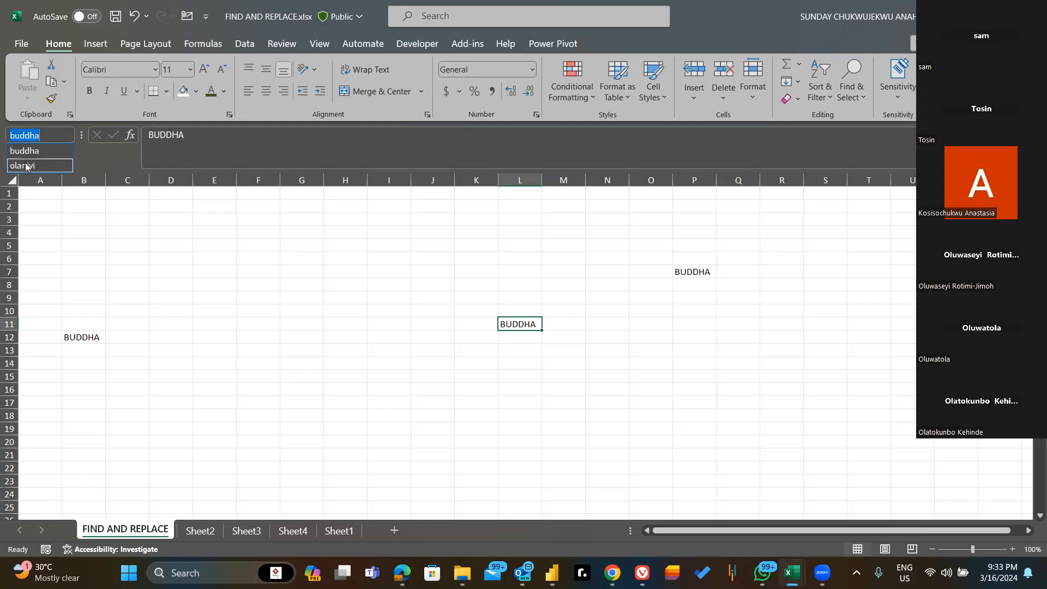
click(199, 271)
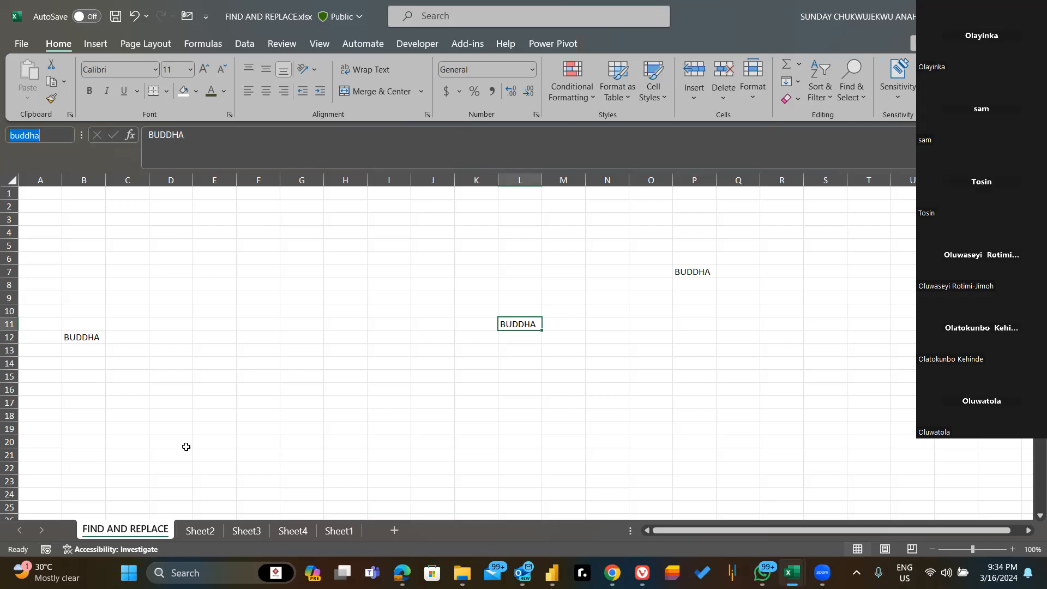
- Hide column H and the neighbouring column I
click(356, 182)
right_click(357, 183)
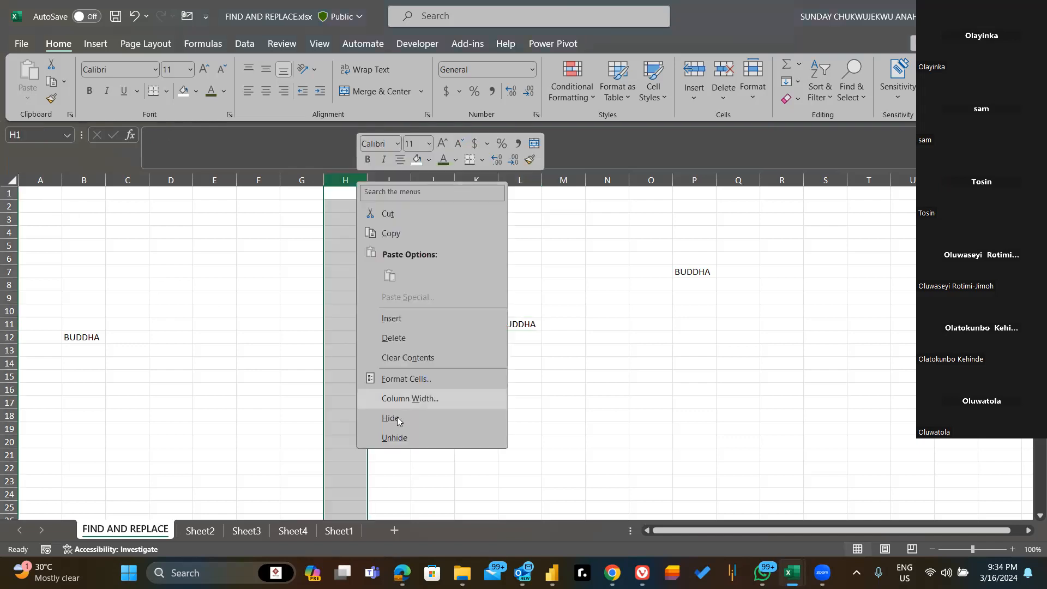
click(391, 418)
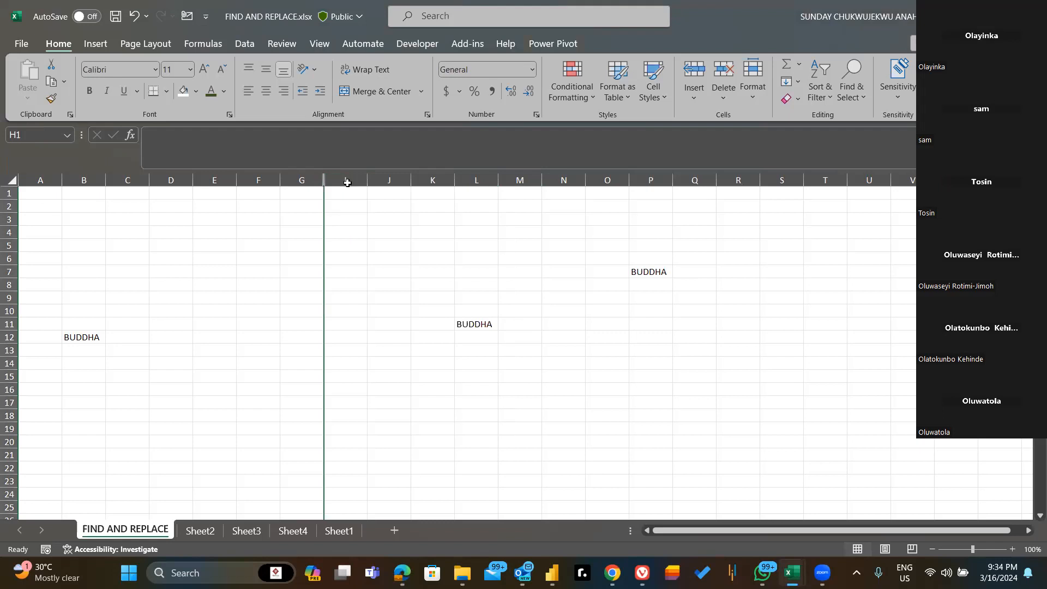
click(346, 180)
right_click(348, 186)
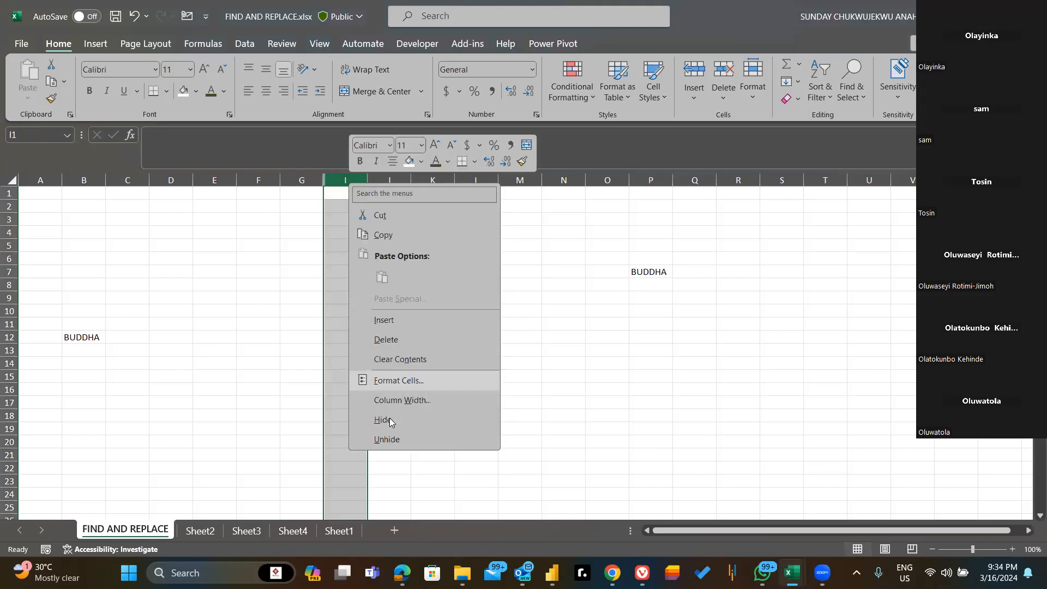
- Try to unhide the hidden columns with all cells selected from A1 to the end of the sheet
click(41, 194)
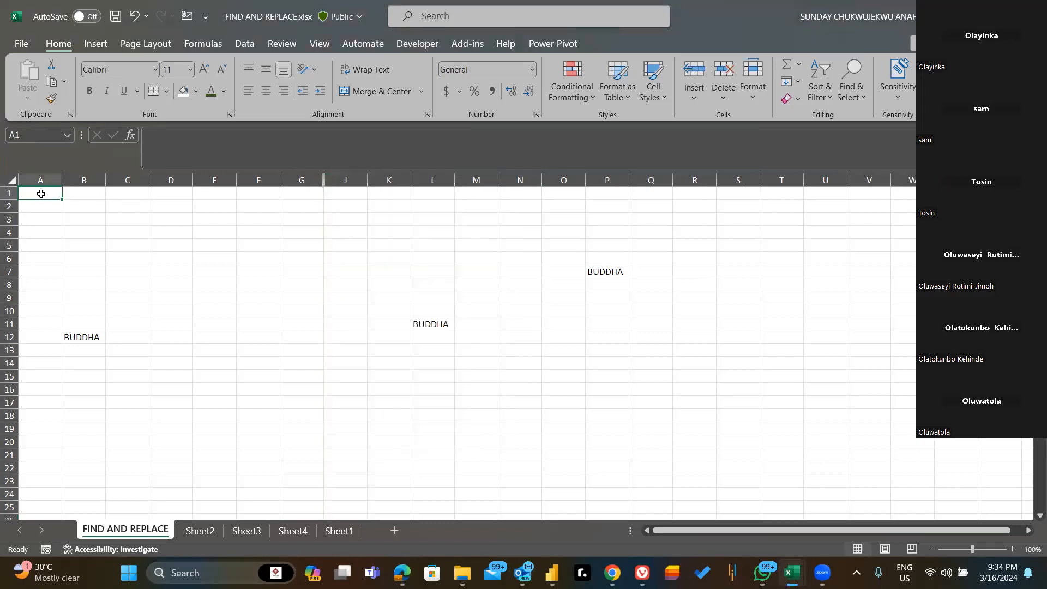
key(ctrl+shift+Right)
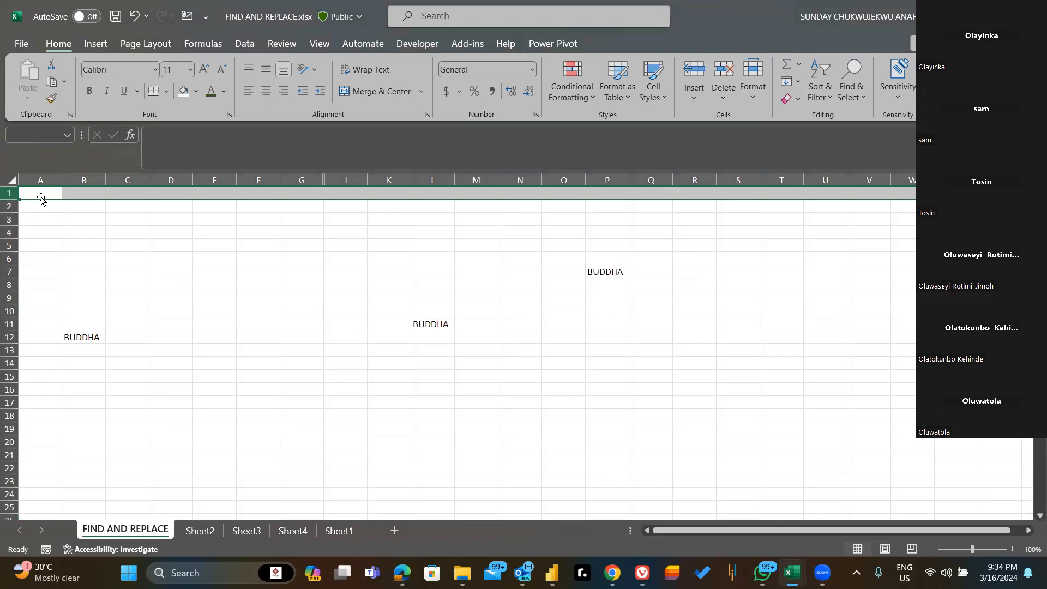
key(ctrl+shift+Down)
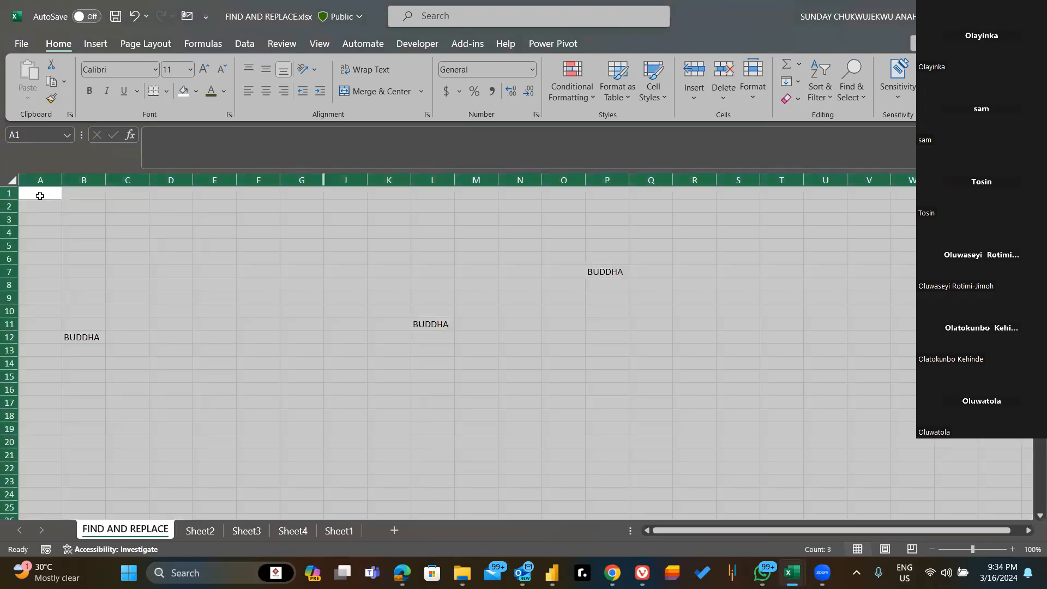
key(shift+F10)
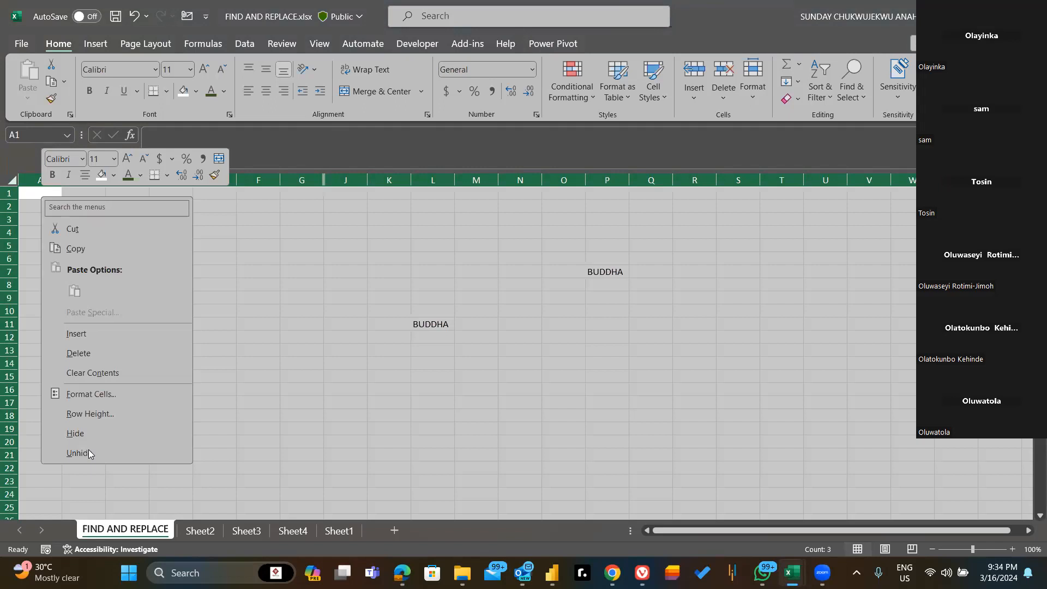
click(89, 449)
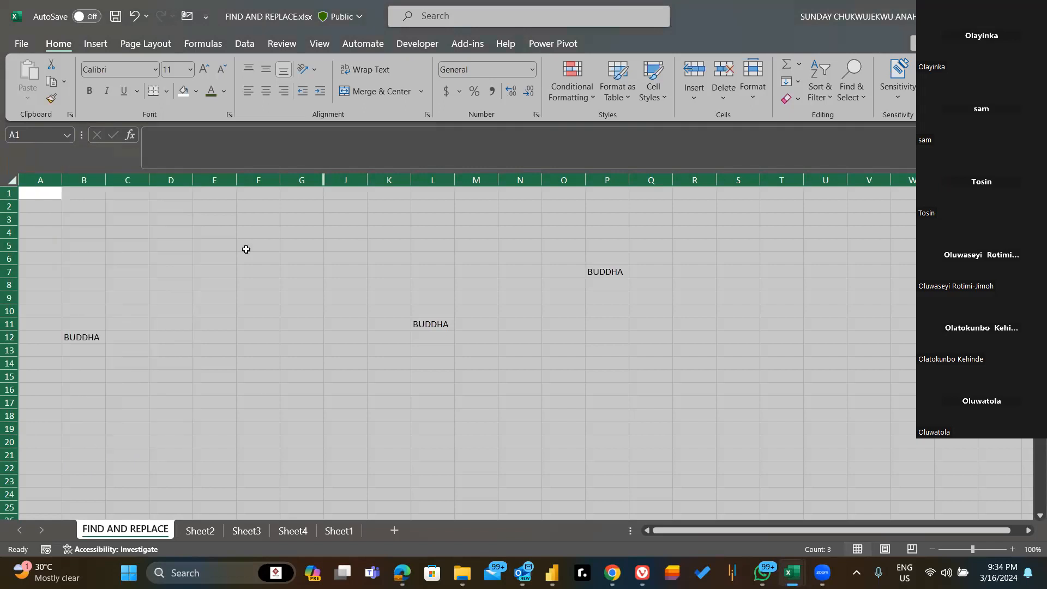
- Select every column from column A onward and unhide columns H and I, repeating the unhide once
click(43, 180)
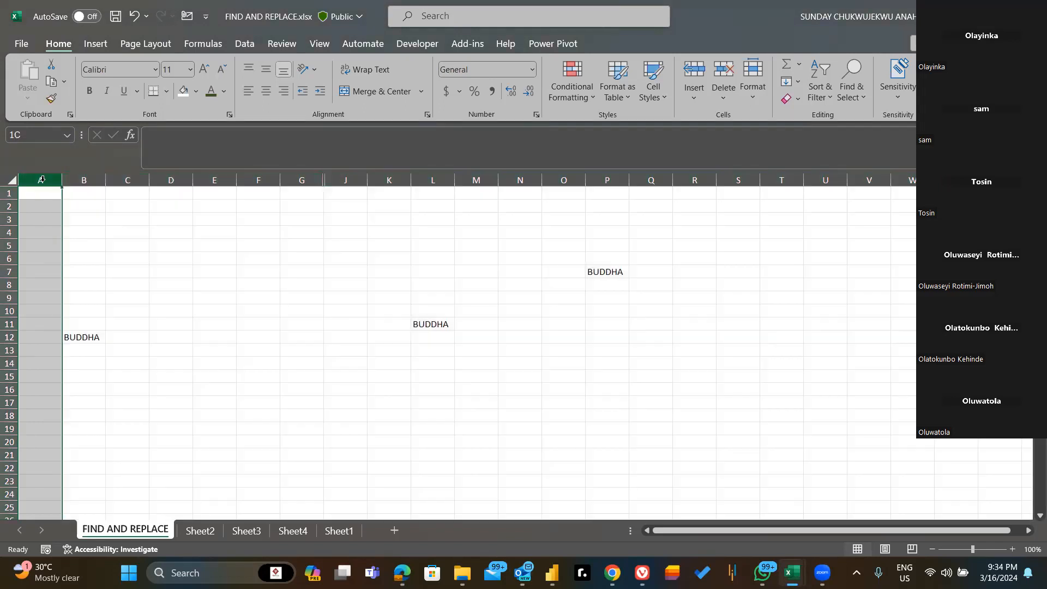
key(ctrl+shift+Right)
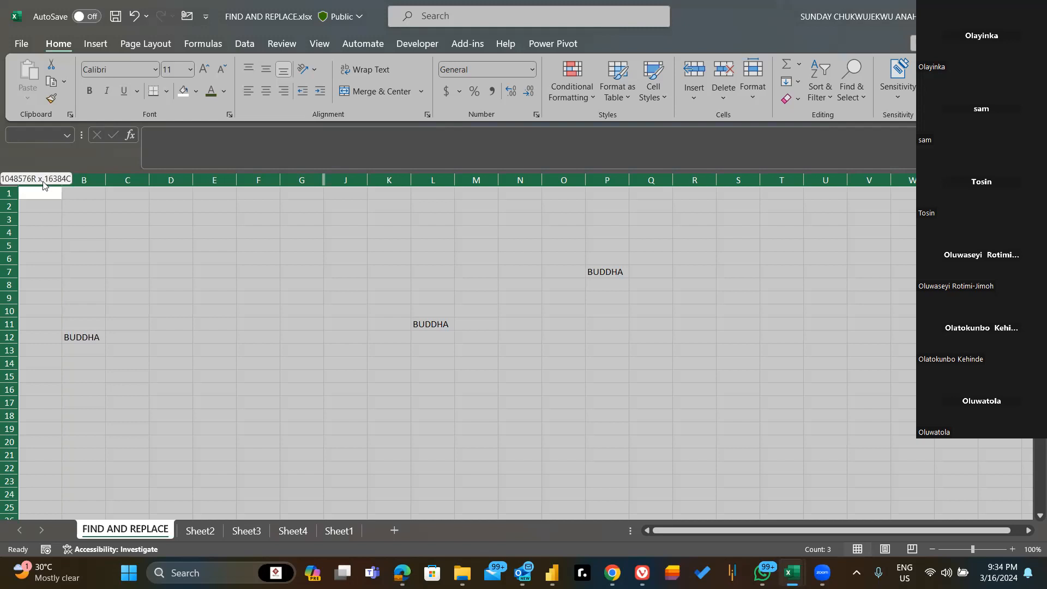
right_click(75, 431)
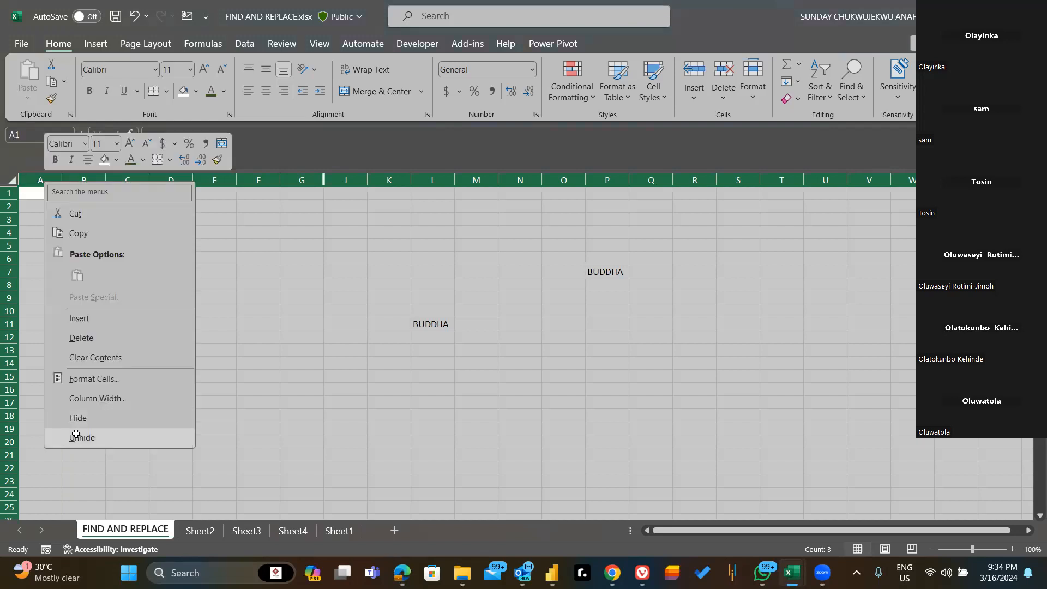
click(78, 437)
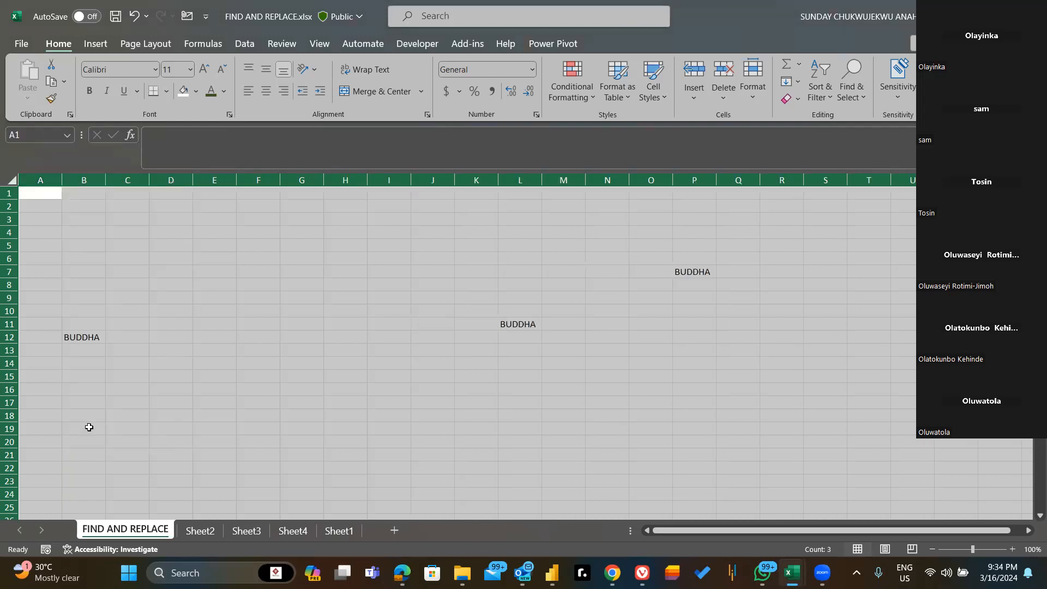
click(41, 180)
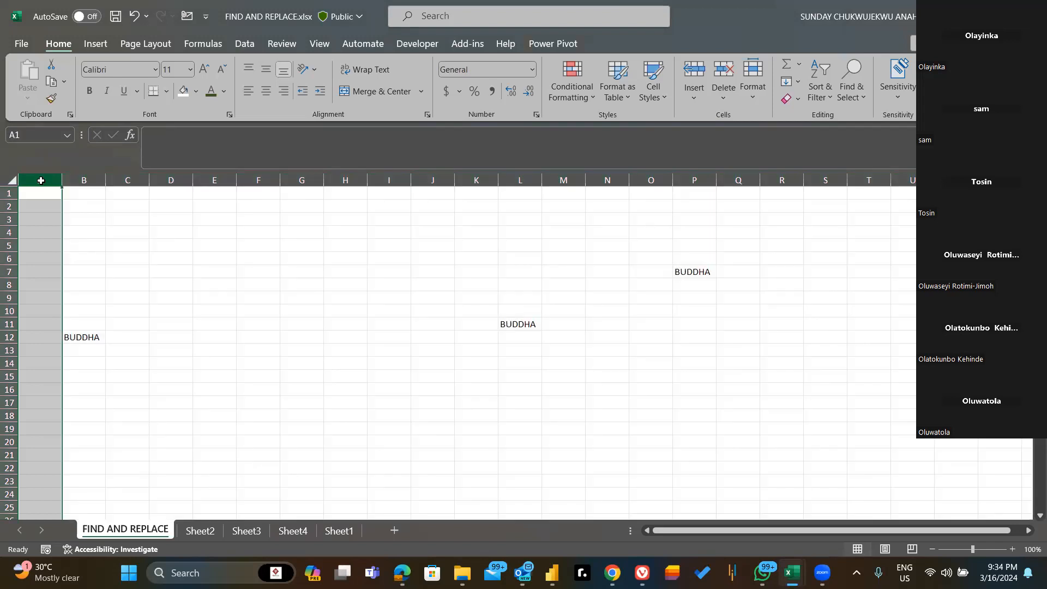
click(11, 180)
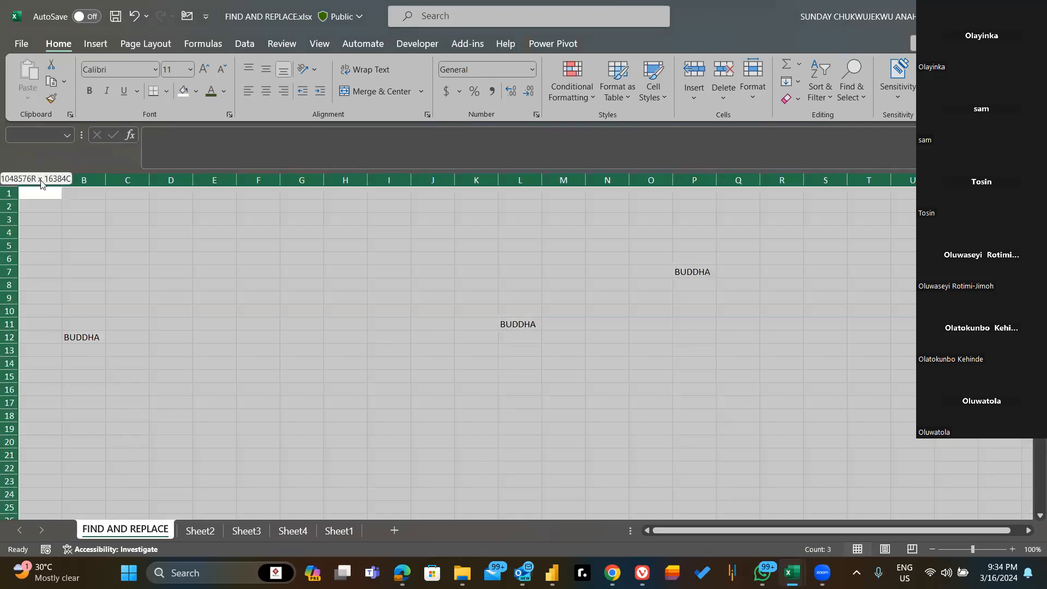
right_click(41, 181)
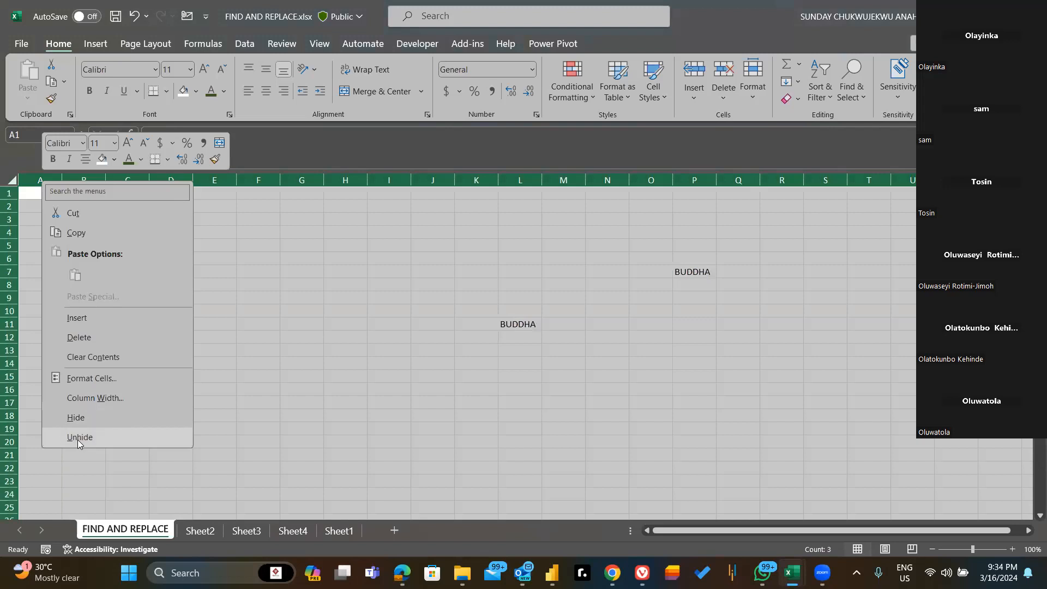
click(77, 440)
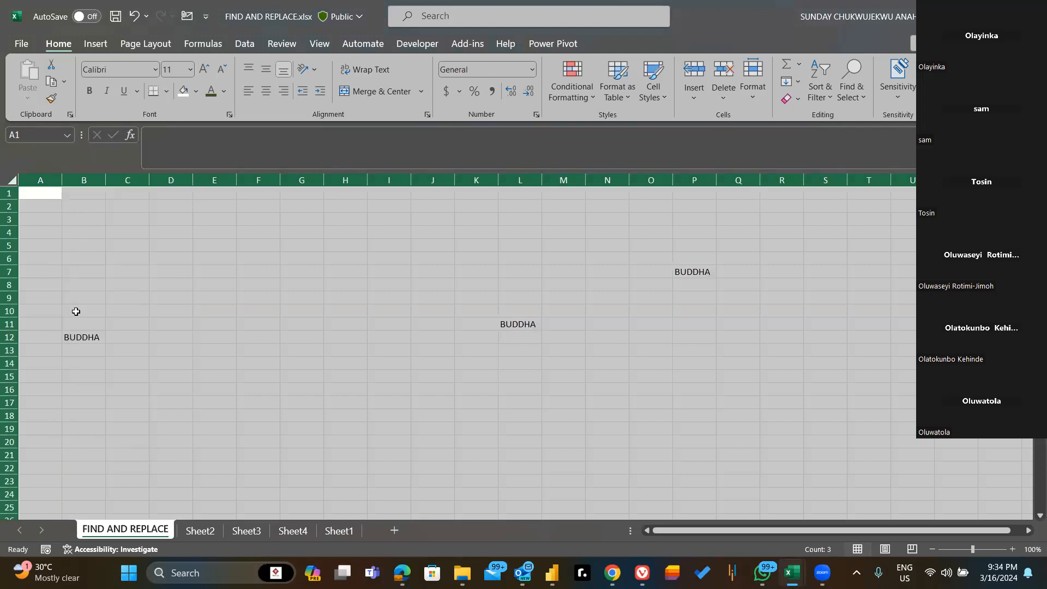
click(40, 180)
click(8, 206)
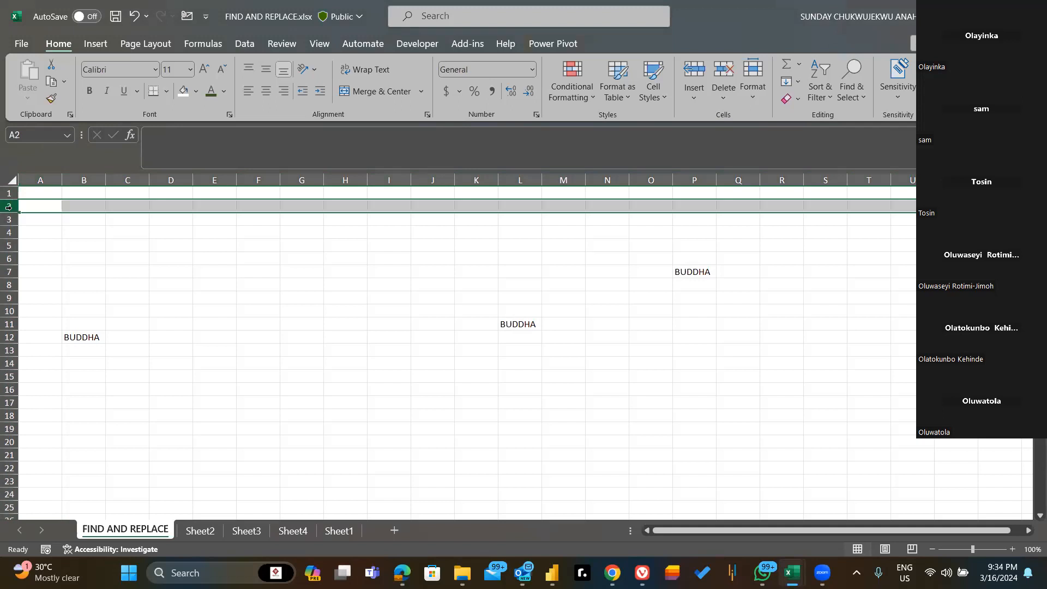
click(136, 238)
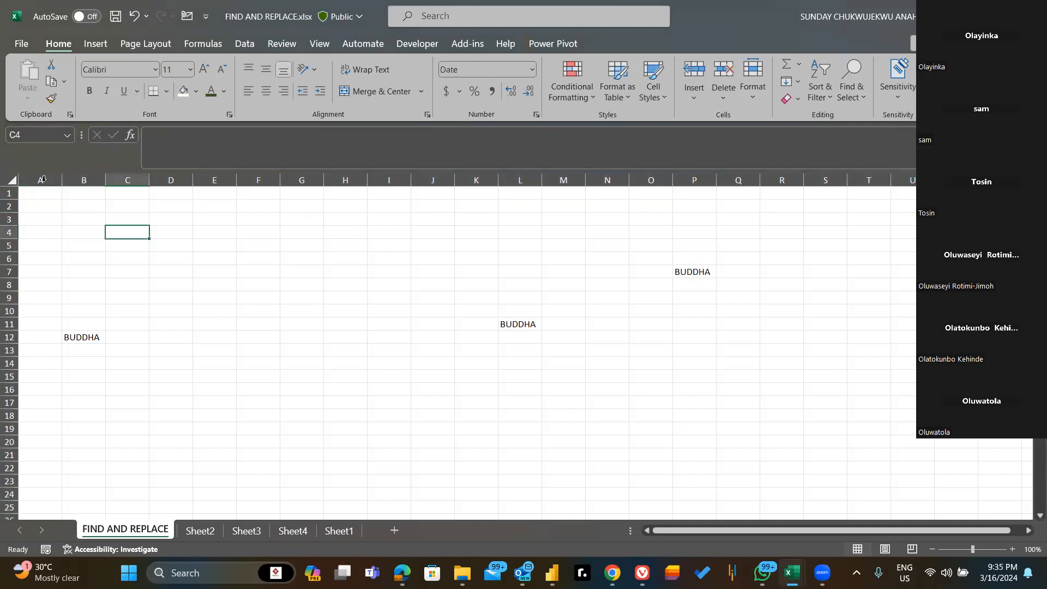
- Select column A and open Find and Replace
click(43, 179)
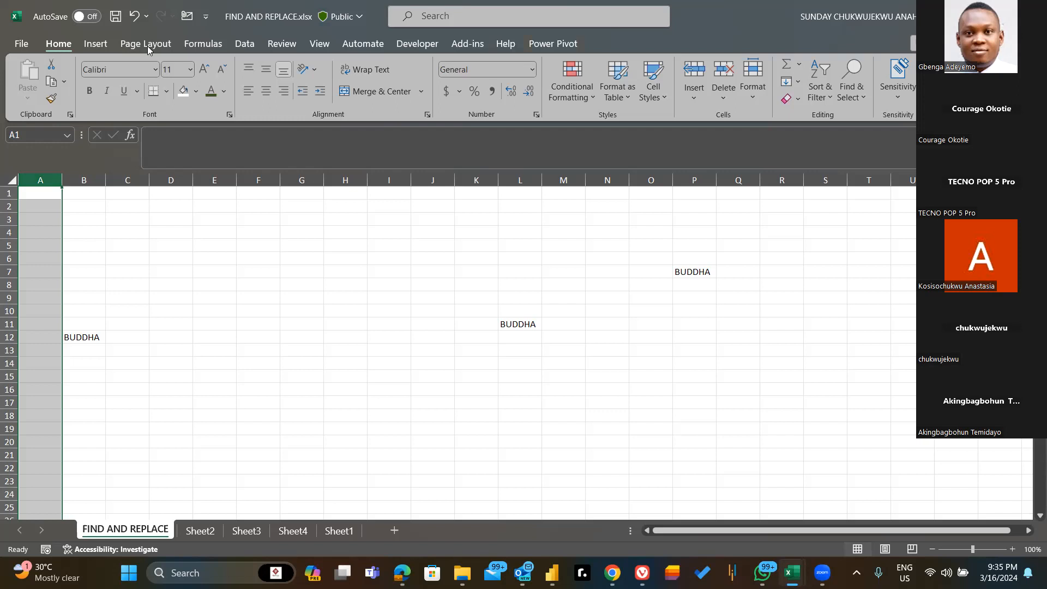
key(ctrl+f)
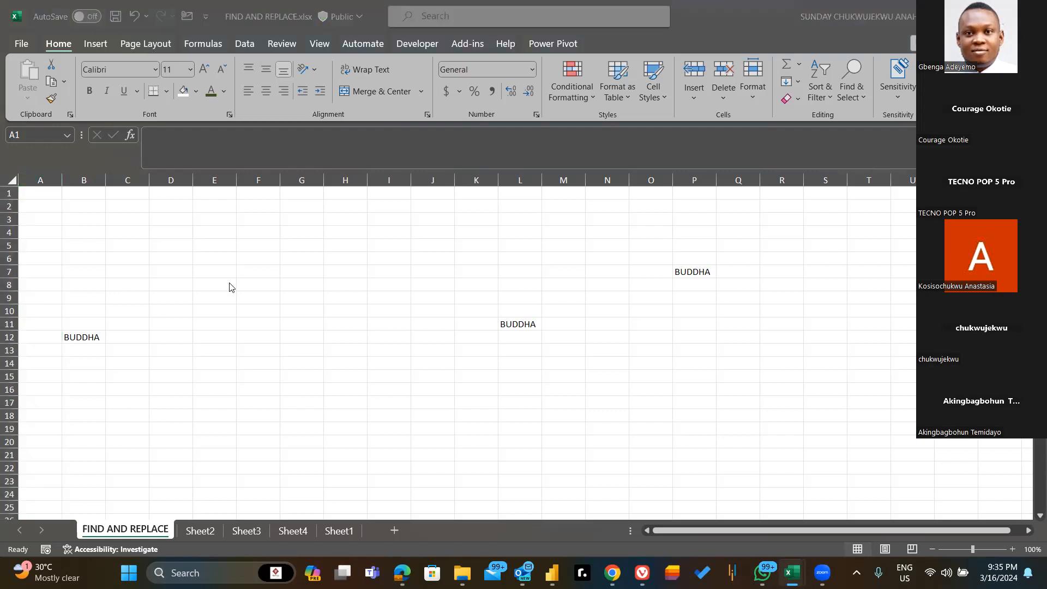